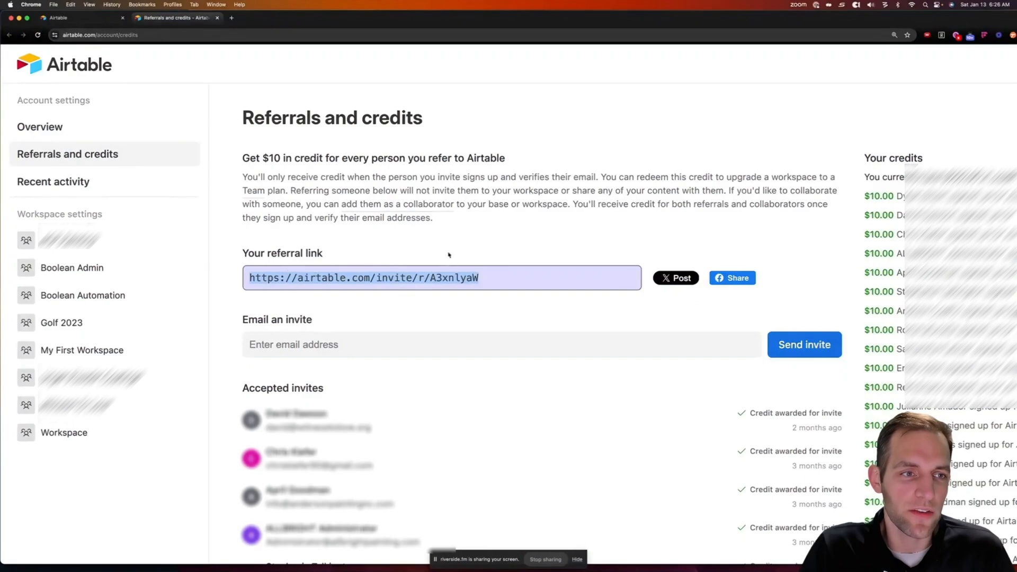
Search the Airtable template gallery for 'construc', review the 3 contractor-related results, then close it
left_click(58, 18)
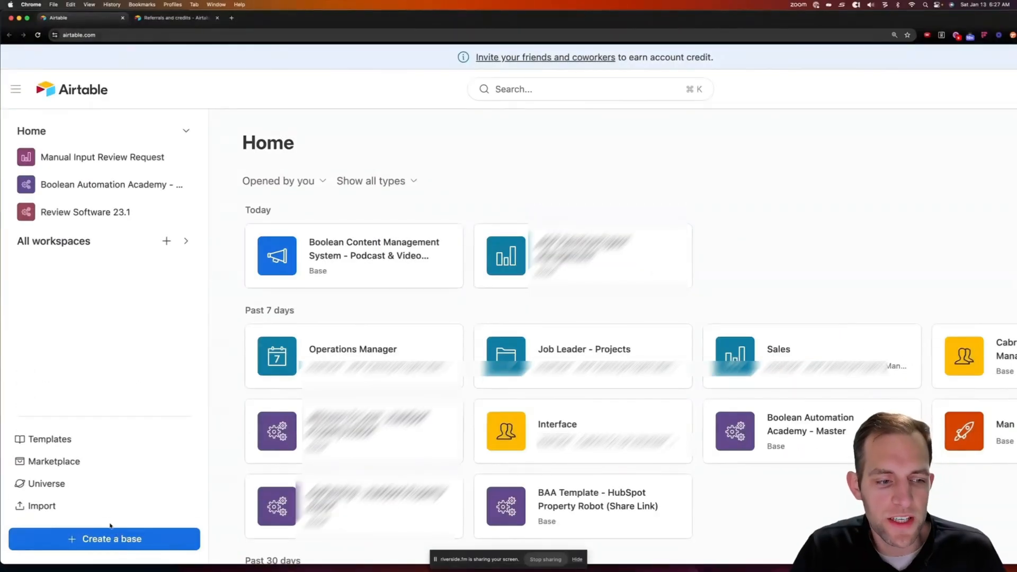
left_click(65, 441)
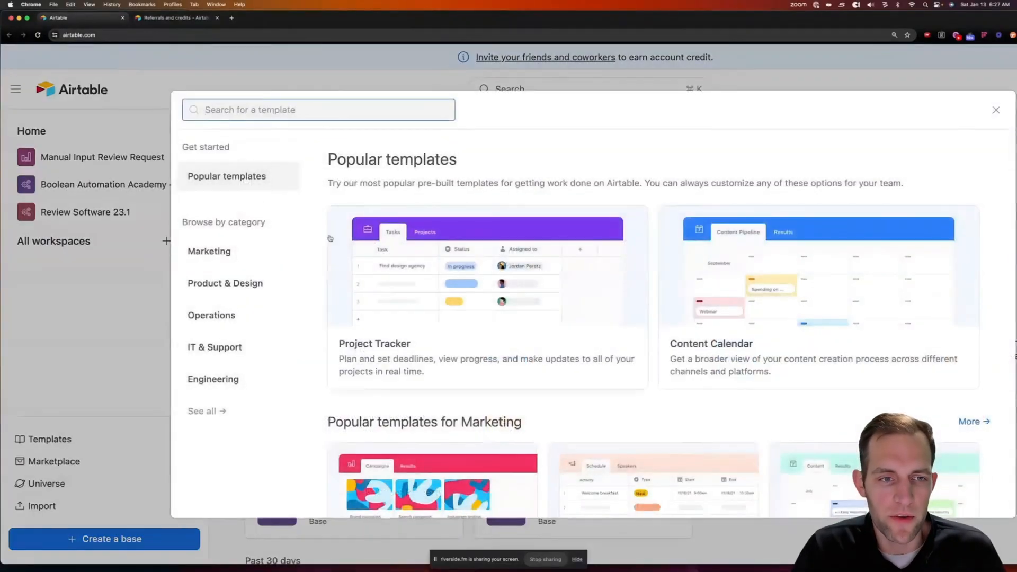
type("construc")
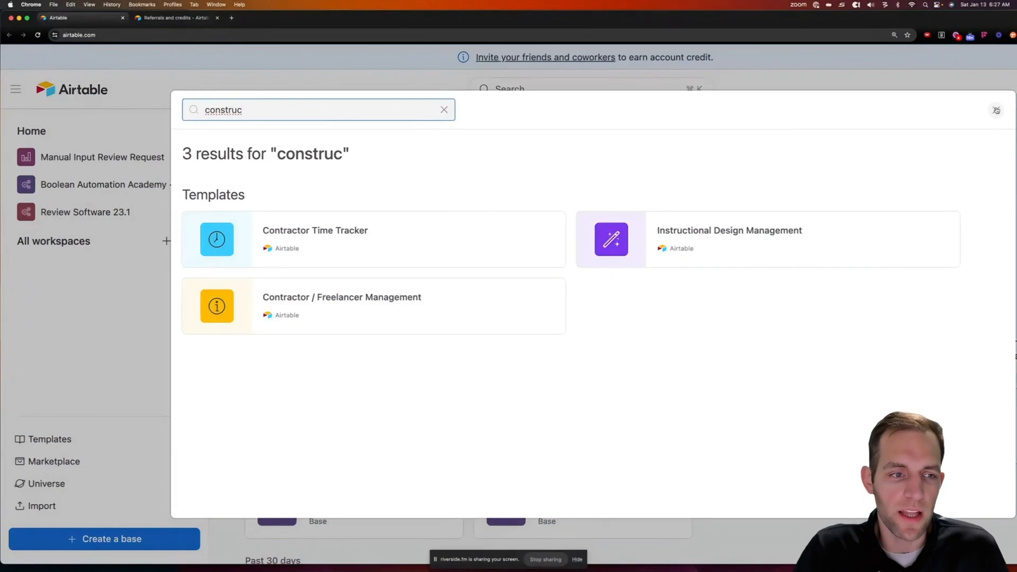
left_click(995, 110)
Create a blank base in the Boolean Automation workspace, maximize the window, and dismiss the getting-started panel
left_click(142, 540)
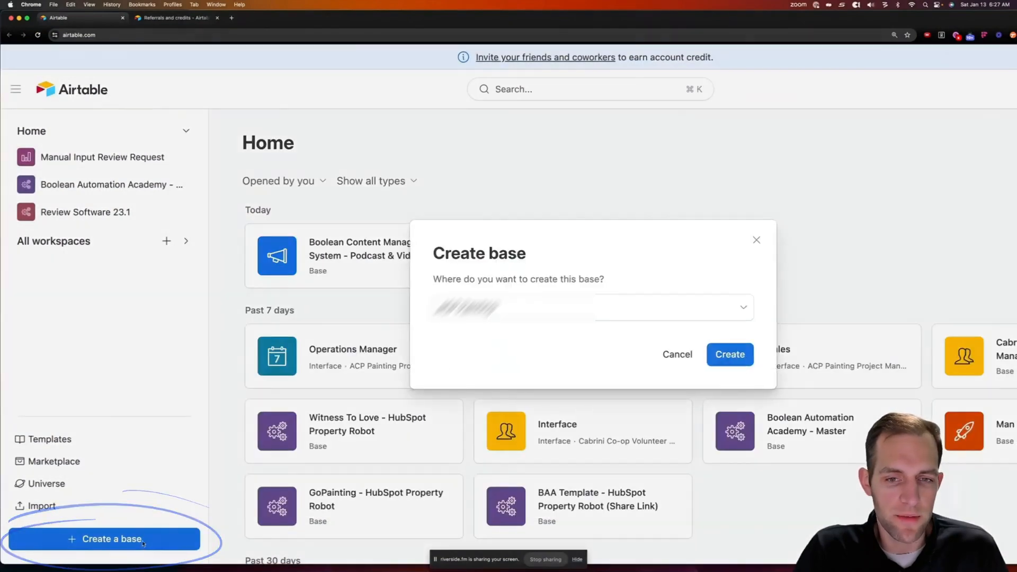
left_click(501, 310)
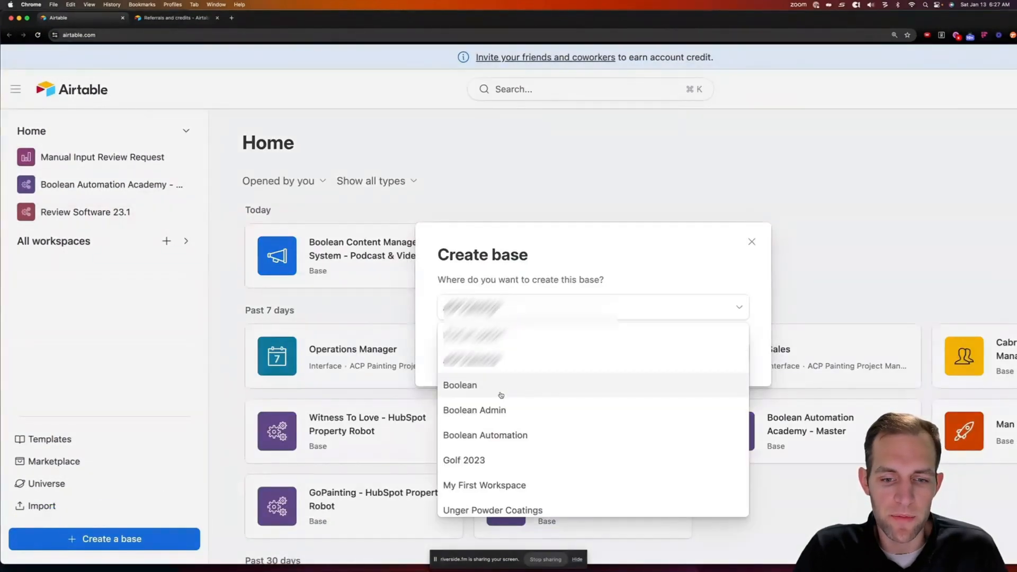
left_click(504, 439)
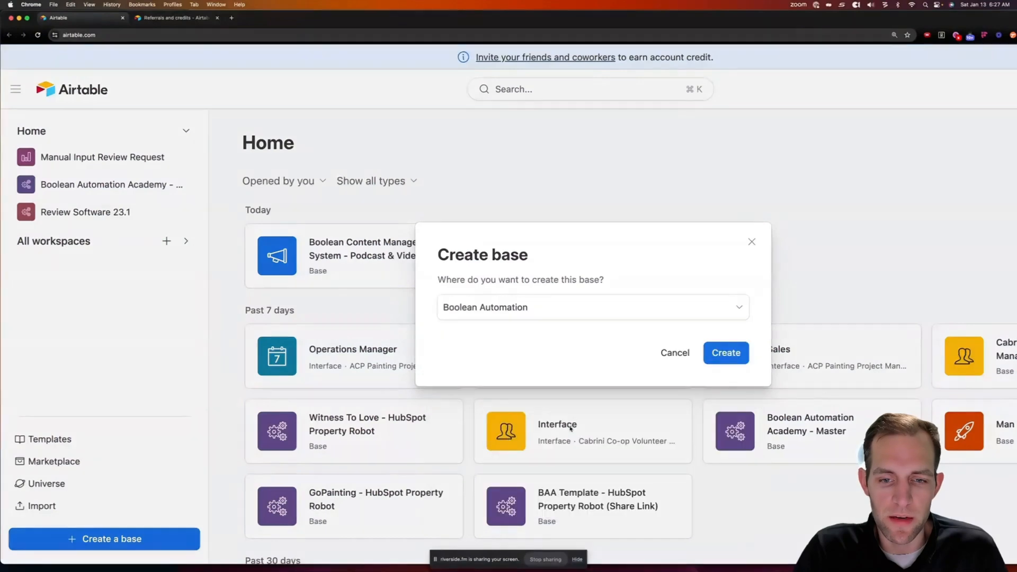
left_click(715, 347)
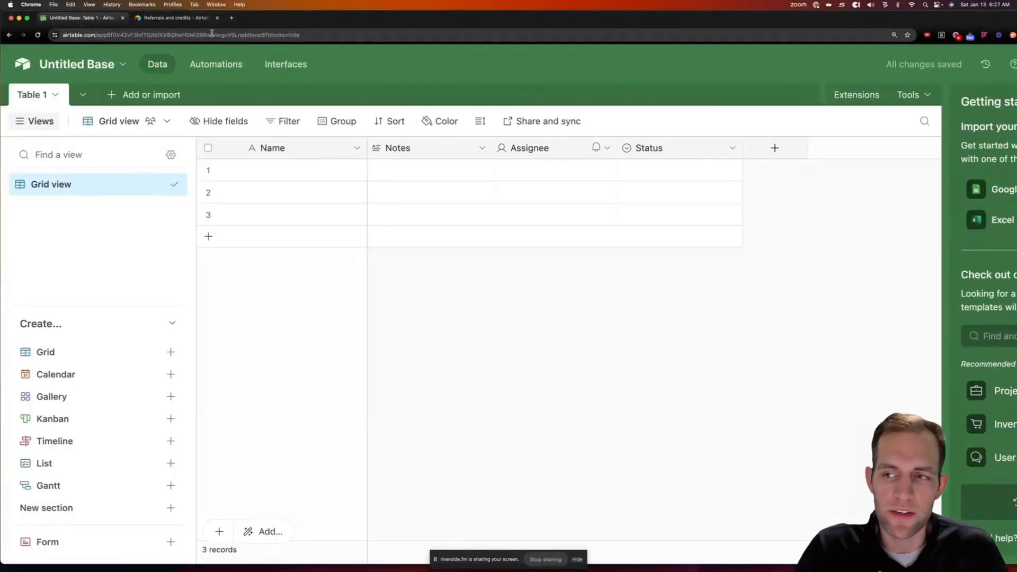
mouse_move(26, 21)
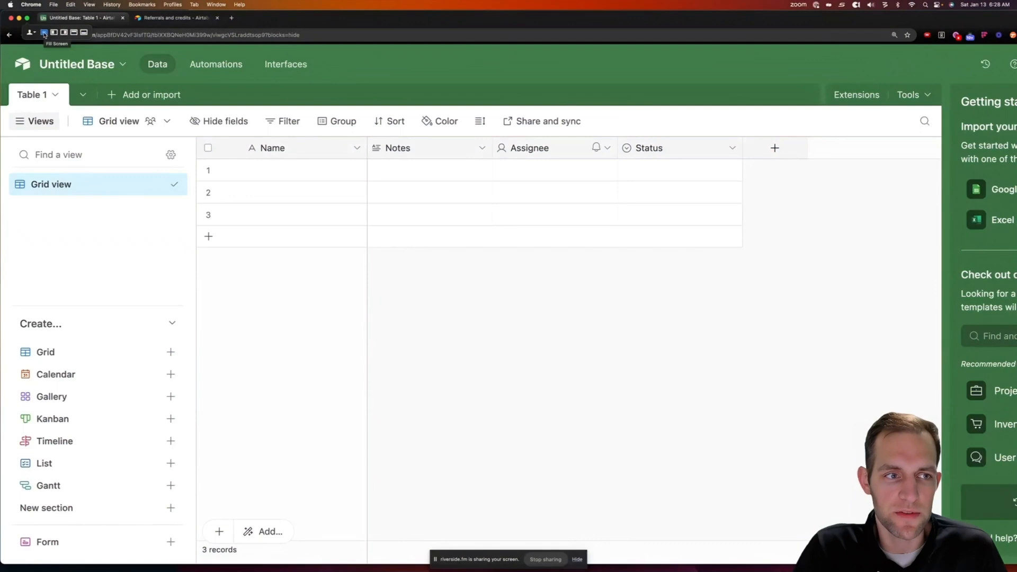
left_click(45, 33)
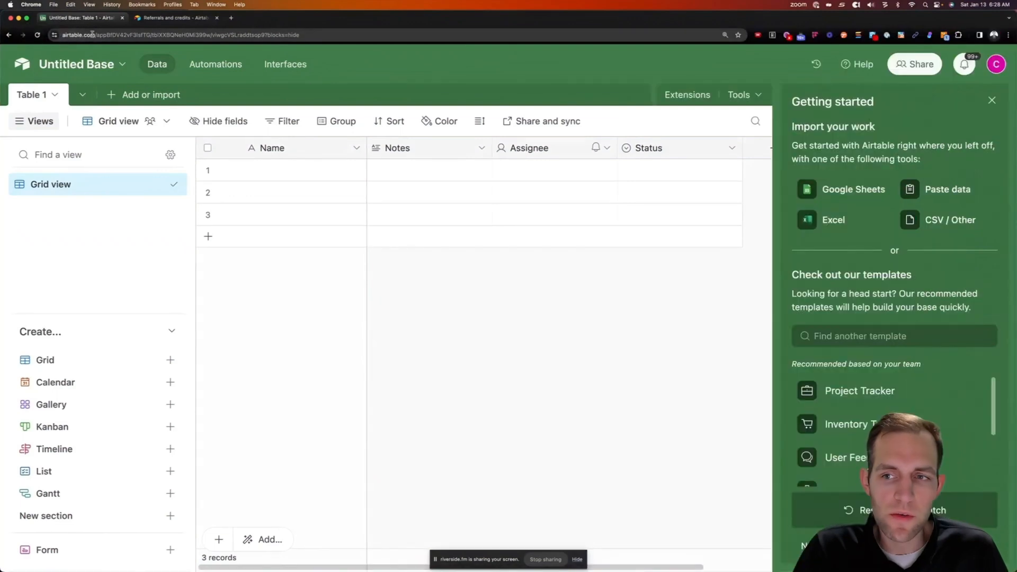
left_click(992, 101)
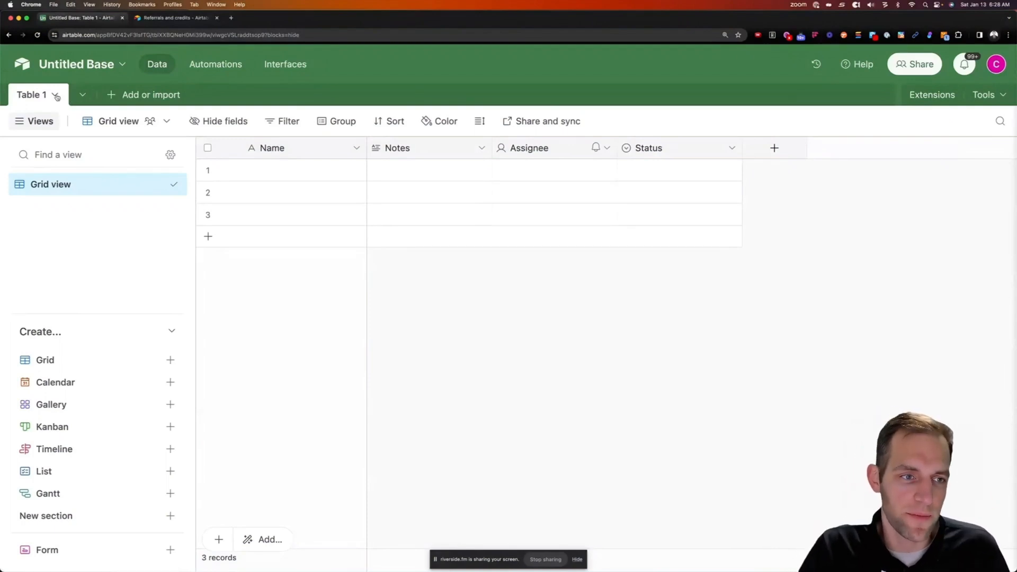
Rename Table 1 to Projects
left_click(56, 95)
left_click(80, 166)
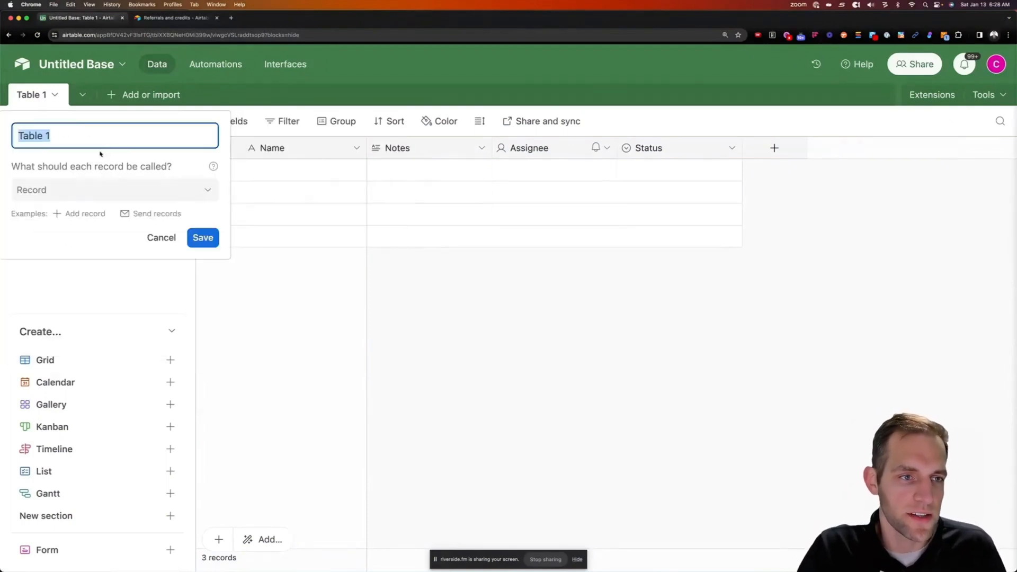
type("Projects")
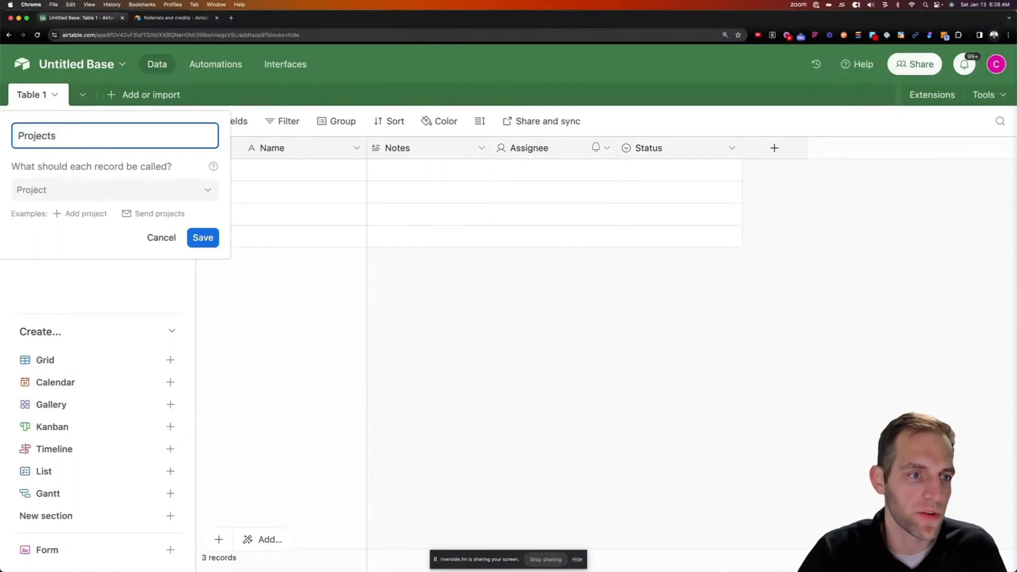
key("Return")
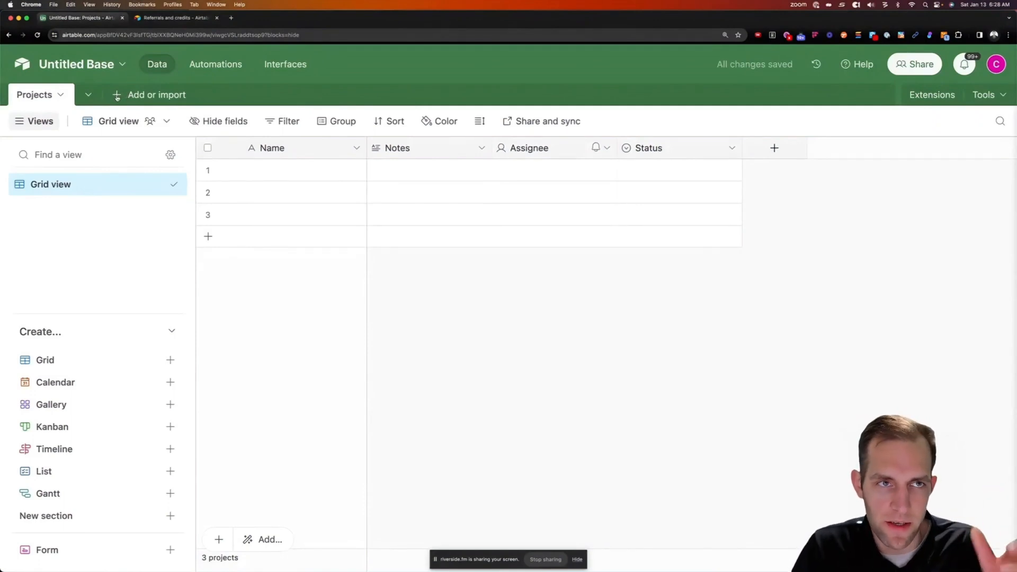
Add a blank table named Companies
left_click(117, 95)
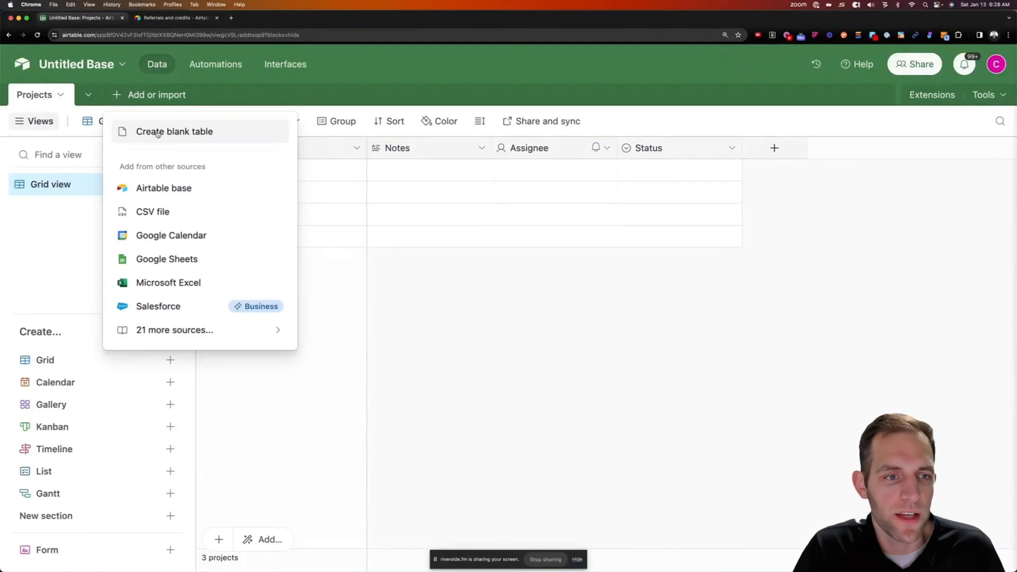
left_click(158, 132)
type("Comapn")
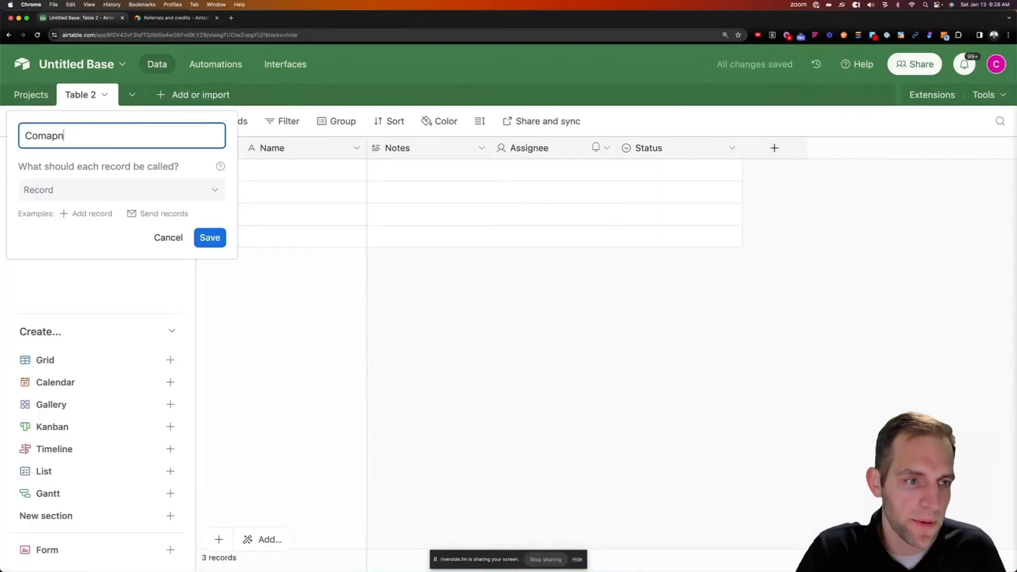
key("BackSpace")
key("BackSpace")
key("BackSpace")
type("panies")
key("Return")
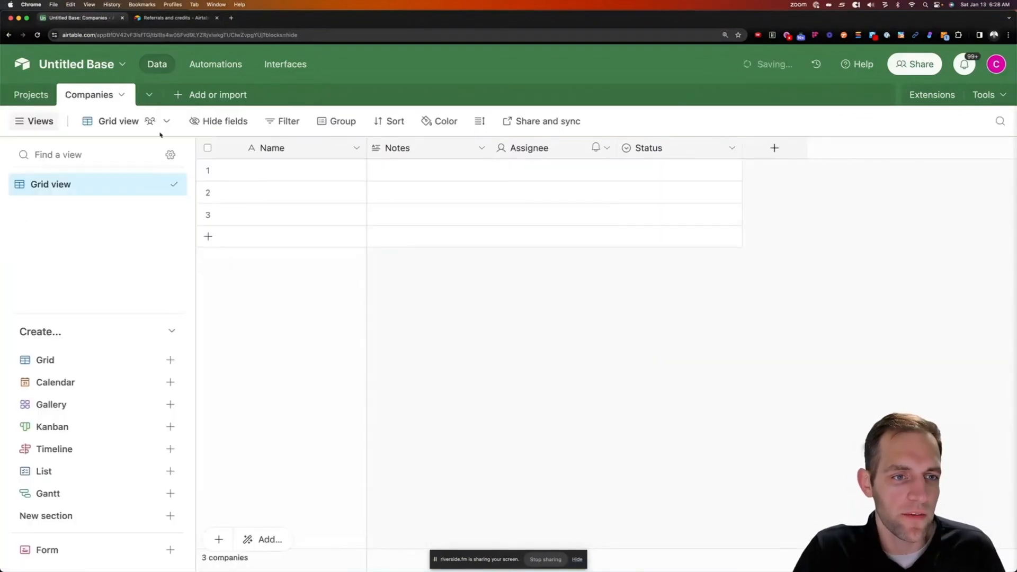
Add blank tables named Contacts and People, then return to Projects
left_click(186, 99)
left_click(212, 139)
type("Conta")
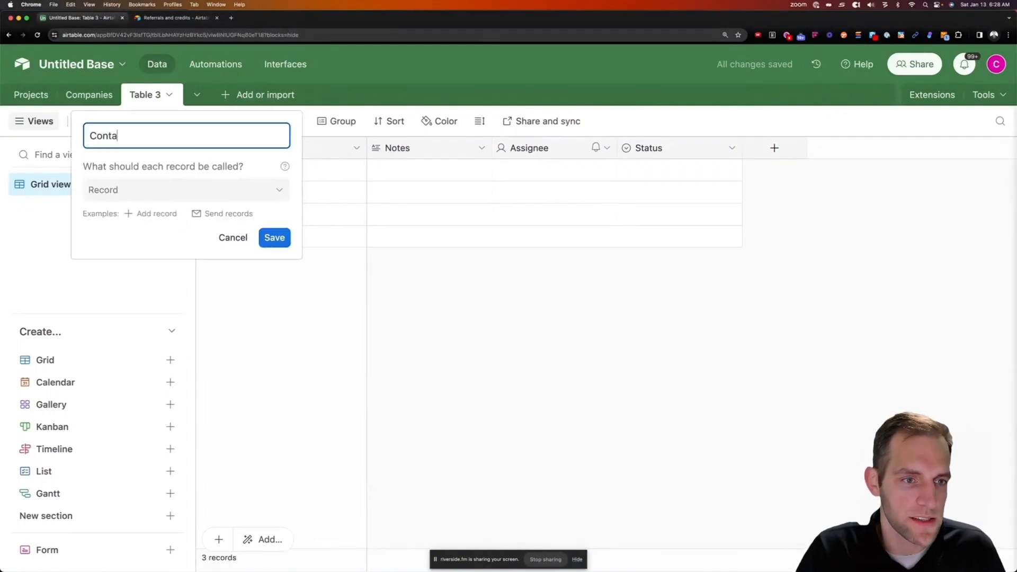
type("cts")
left_click(273, 237)
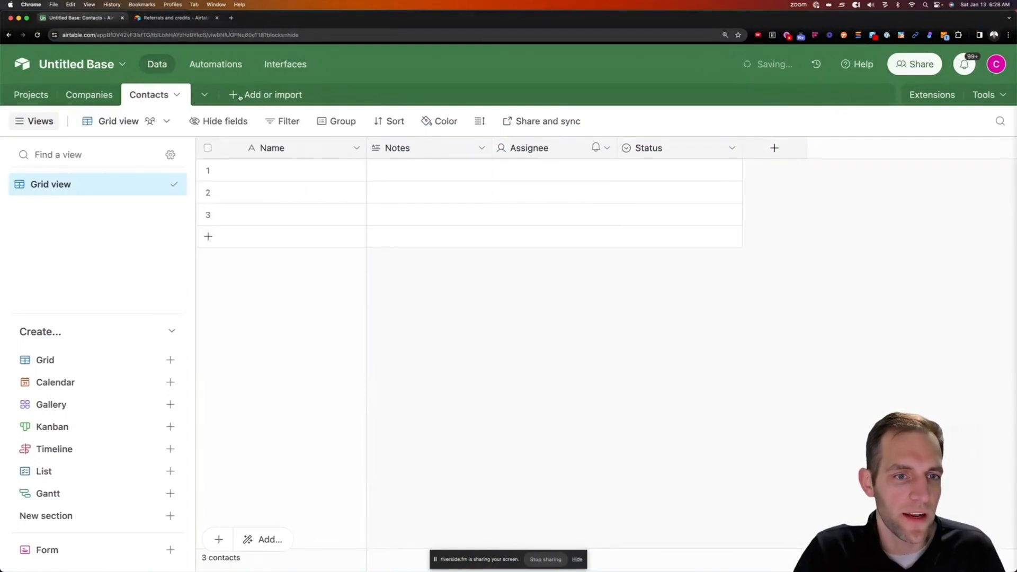
left_click(235, 96)
left_click(264, 134)
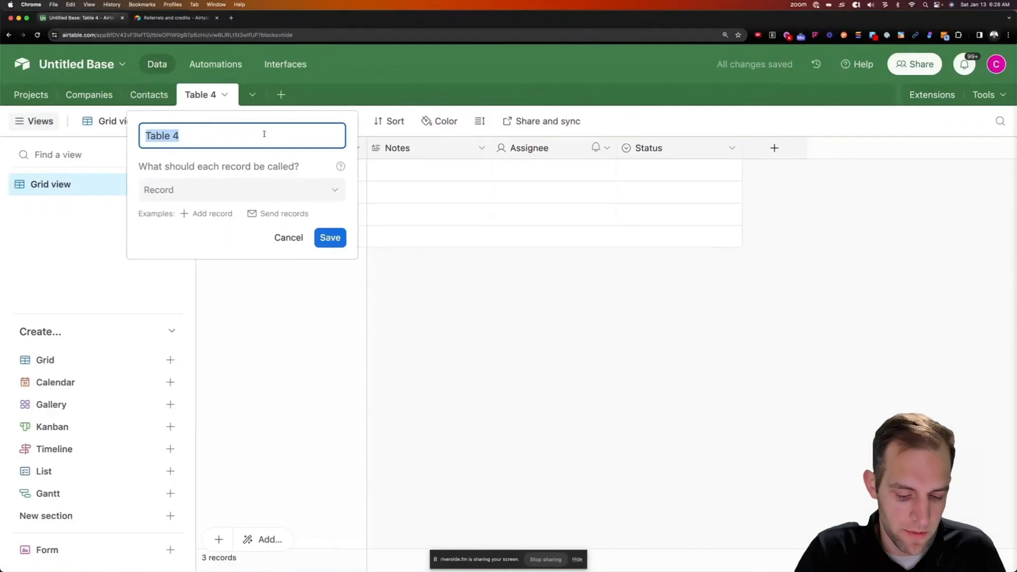
type("People")
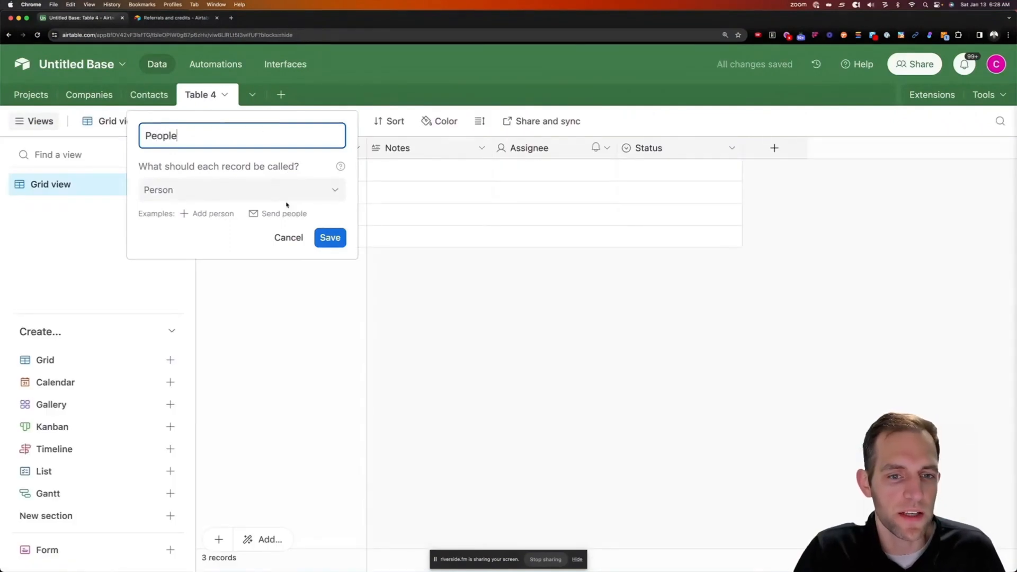
left_click(332, 236)
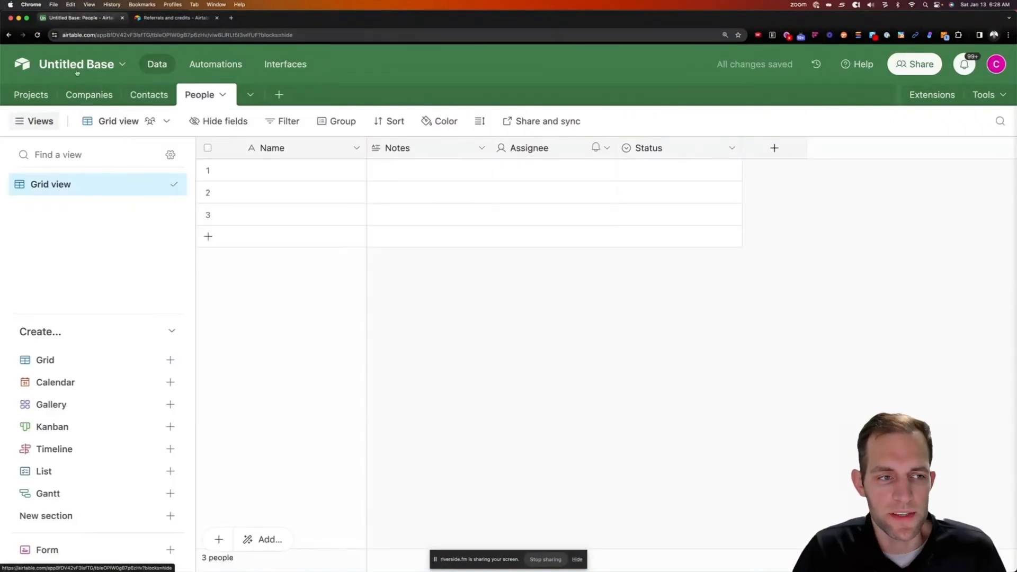
left_click(33, 96)
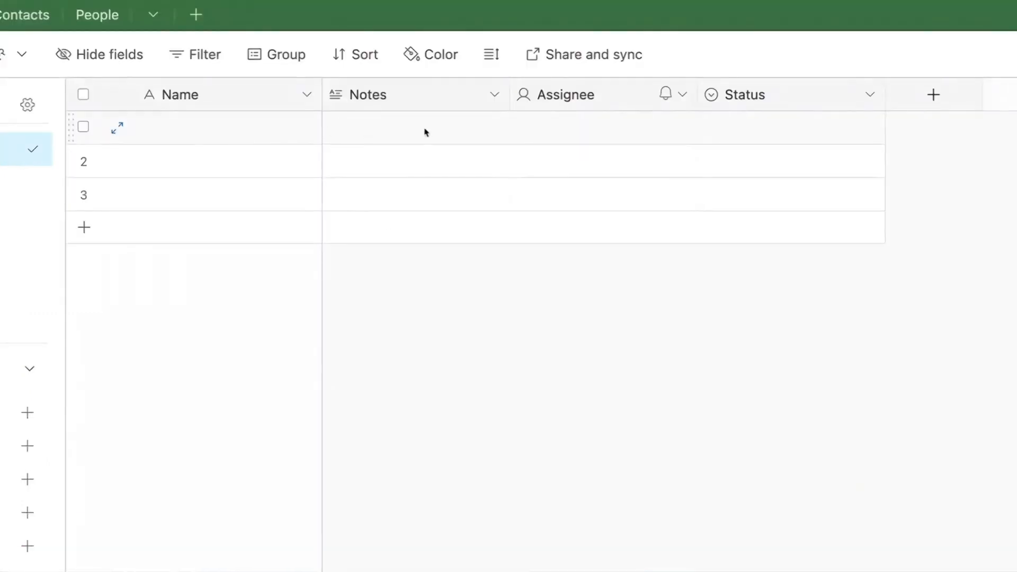
Delete the Notes, Assignee and Status fields from Projects together, leaving only Name
left_click(412, 106)
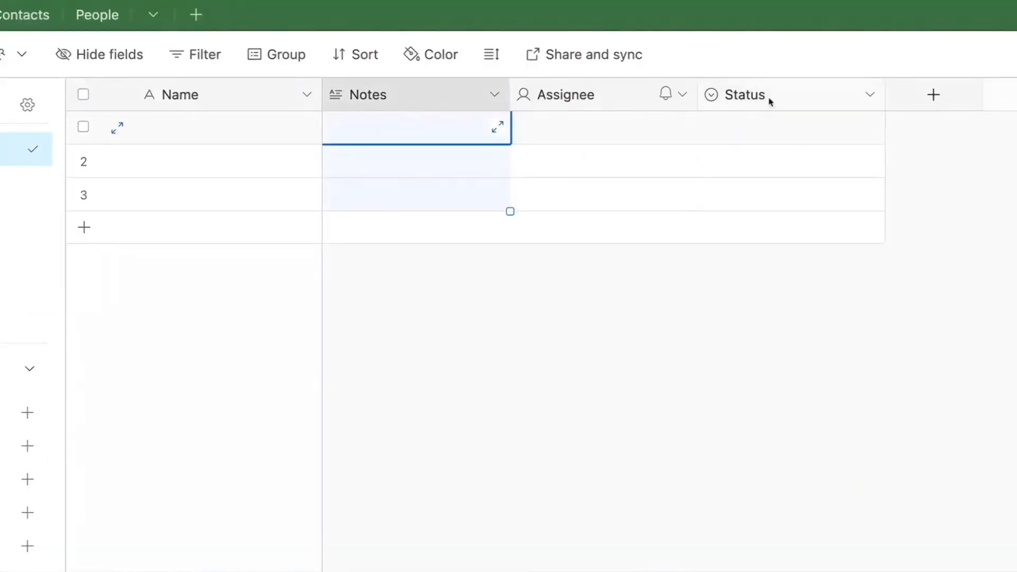
left_click(787, 96, "shift")
right_click(787, 96)
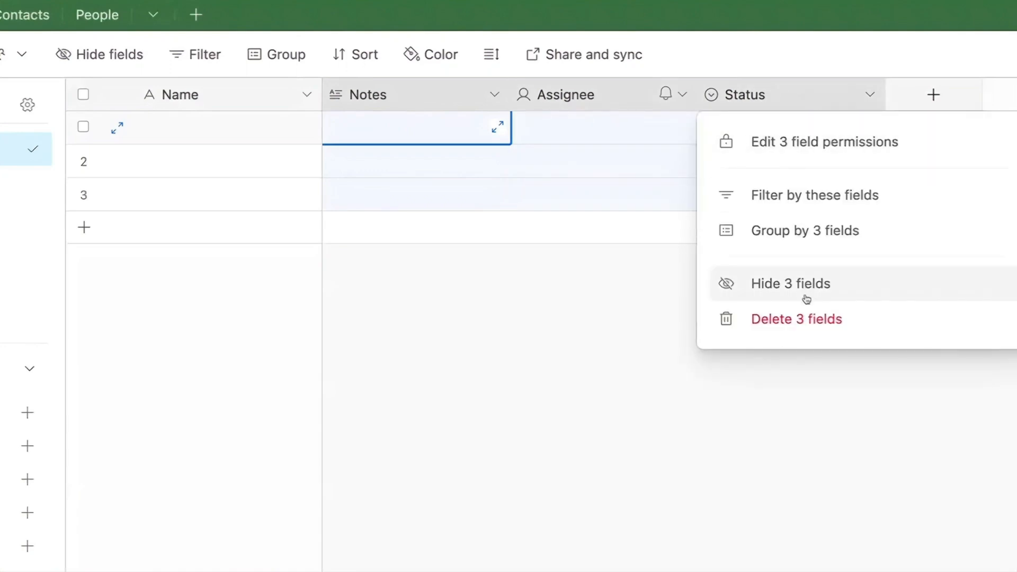
left_click(762, 318)
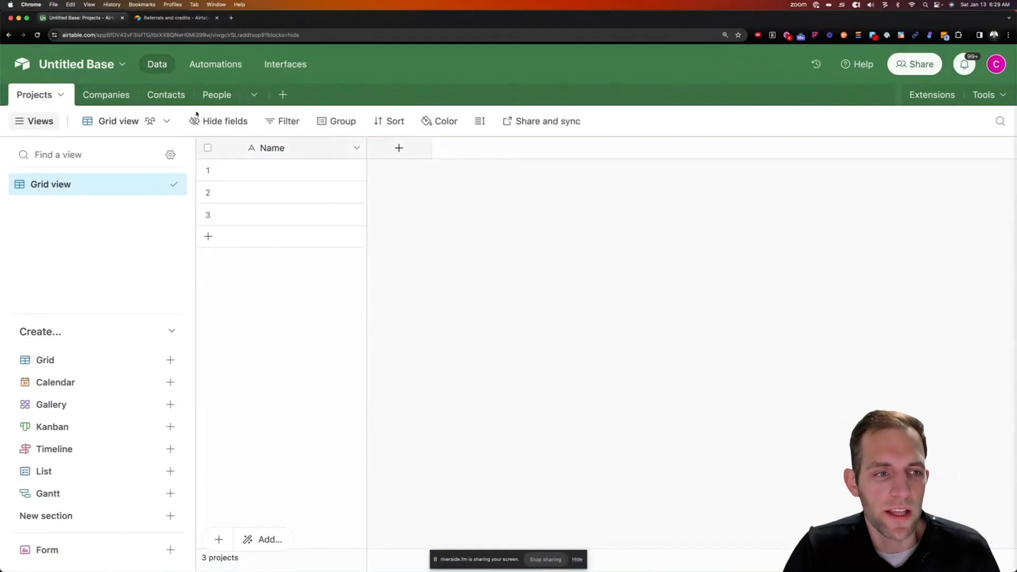
Add a single line text field named Job Number to Projects
left_click(415, 151)
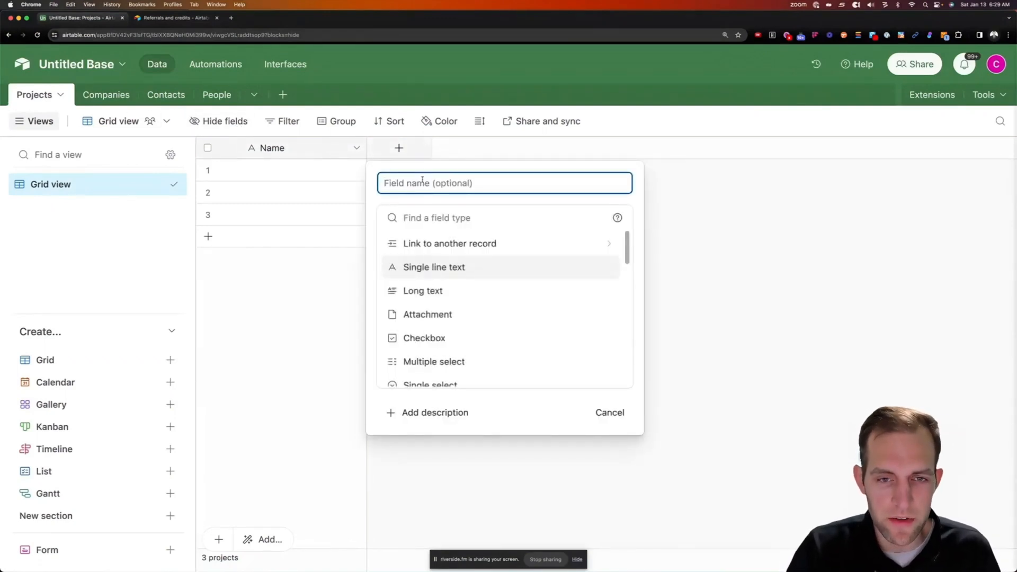
type("Job Number")
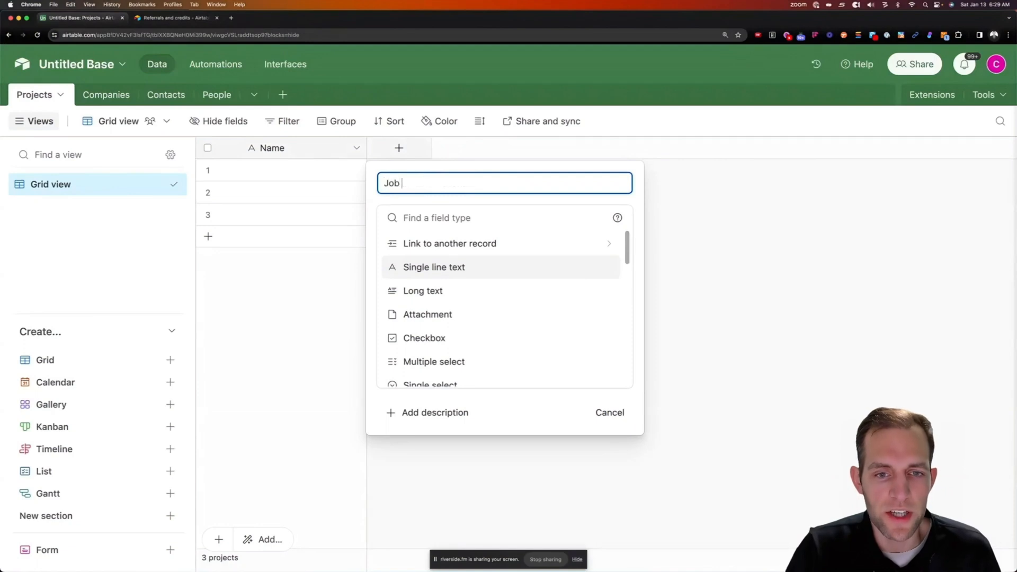
left_click(429, 268)
left_click(598, 321)
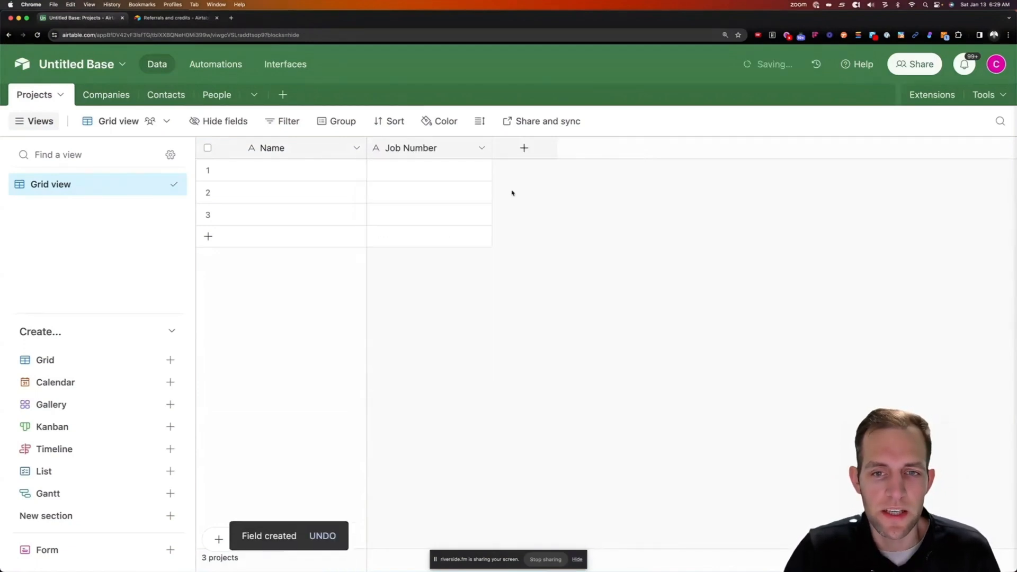
Add a Date field named Won Date to Projects
left_click(524, 148)
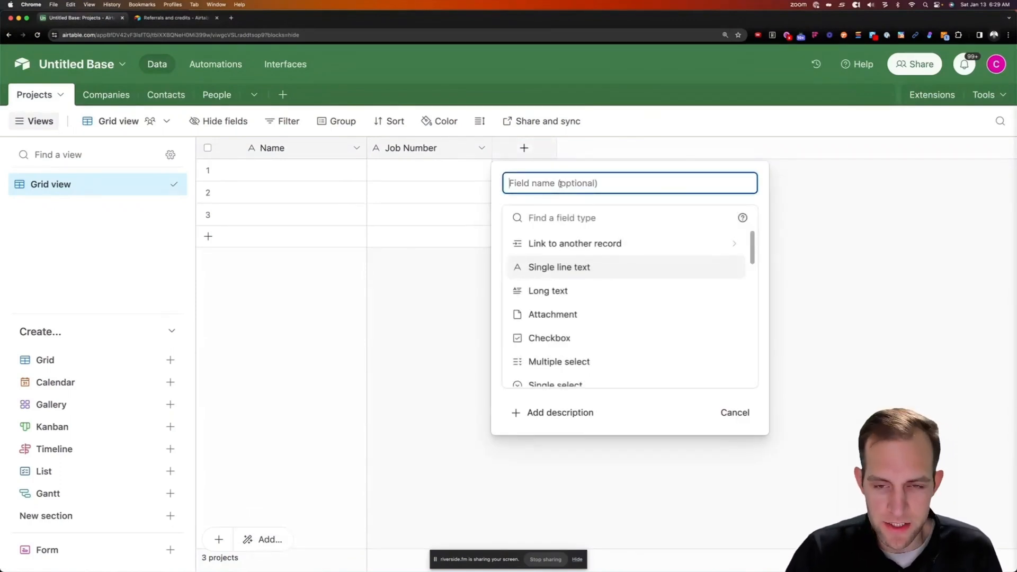
type("Won Day")
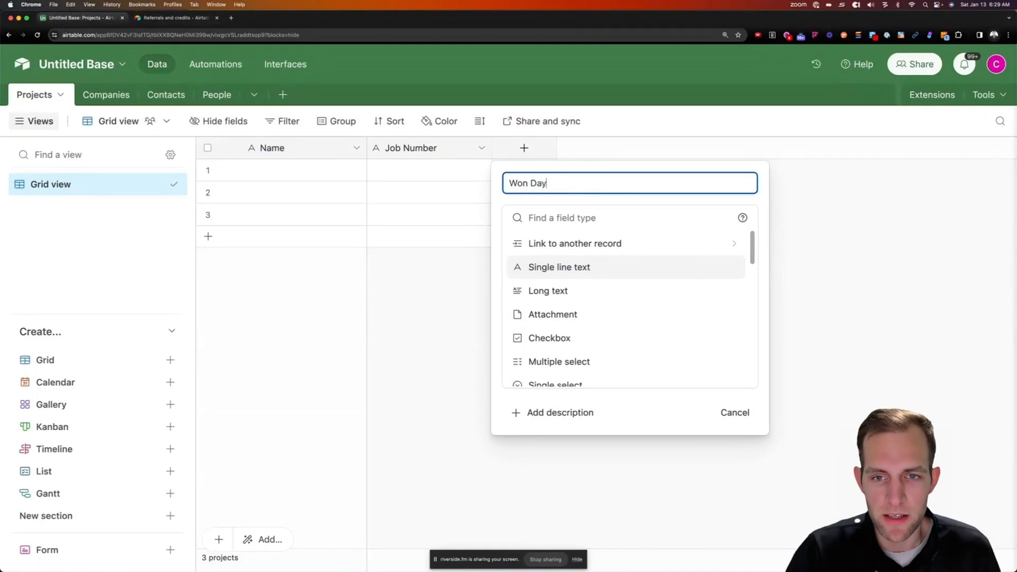
key("BackSpace")
type("re")
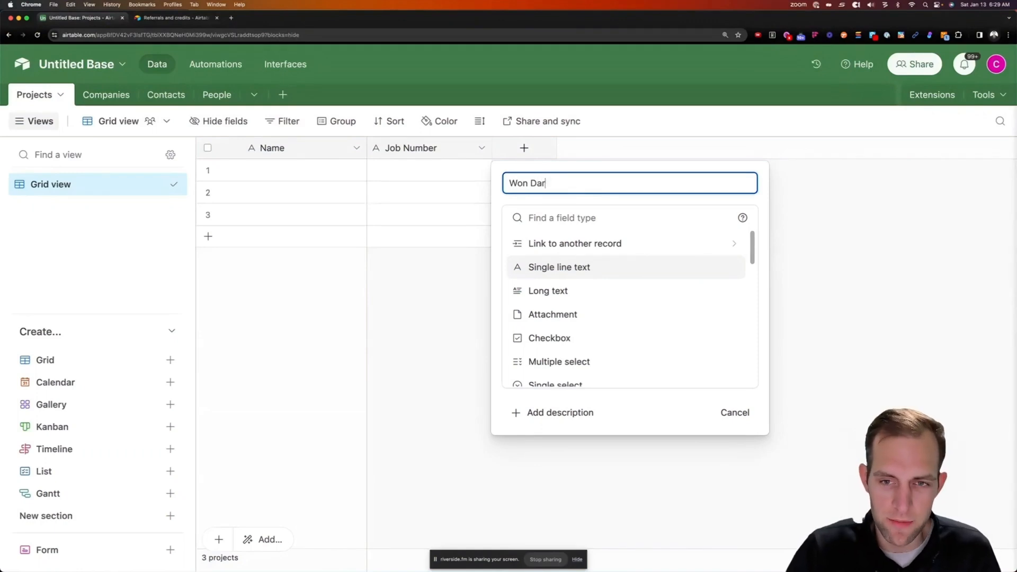
key("BackSpace")
type("te")
left_click(557, 244)
left_click(530, 218)
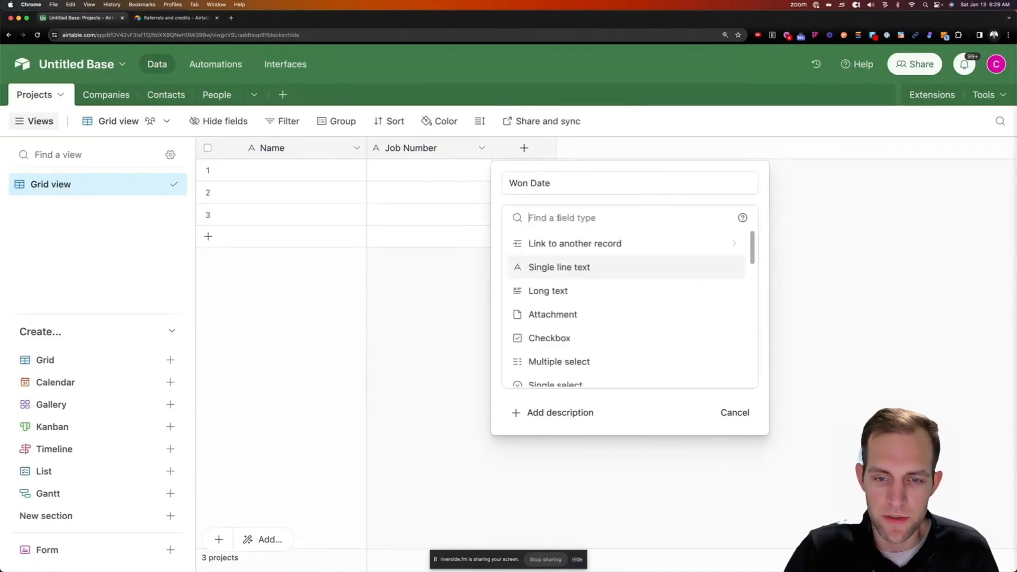
type("dat")
key("Return")
key("Return")
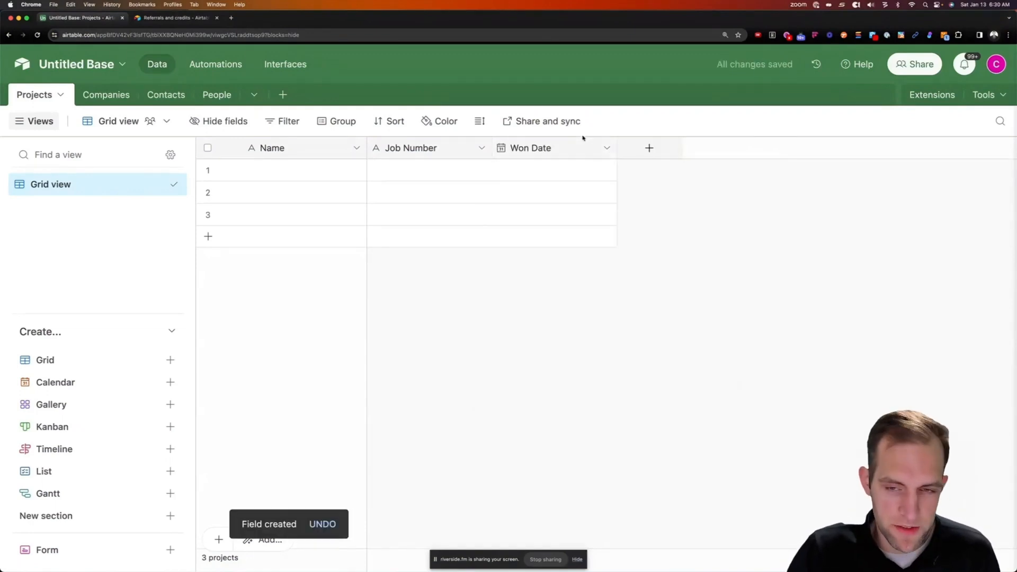
Duplicate the Won Date field twice by dragging its header
mouse_move(539, 149)
left_mouse_down()
mouse_move(618, 155)
mouse_move(537, 150)
left_mouse_up()
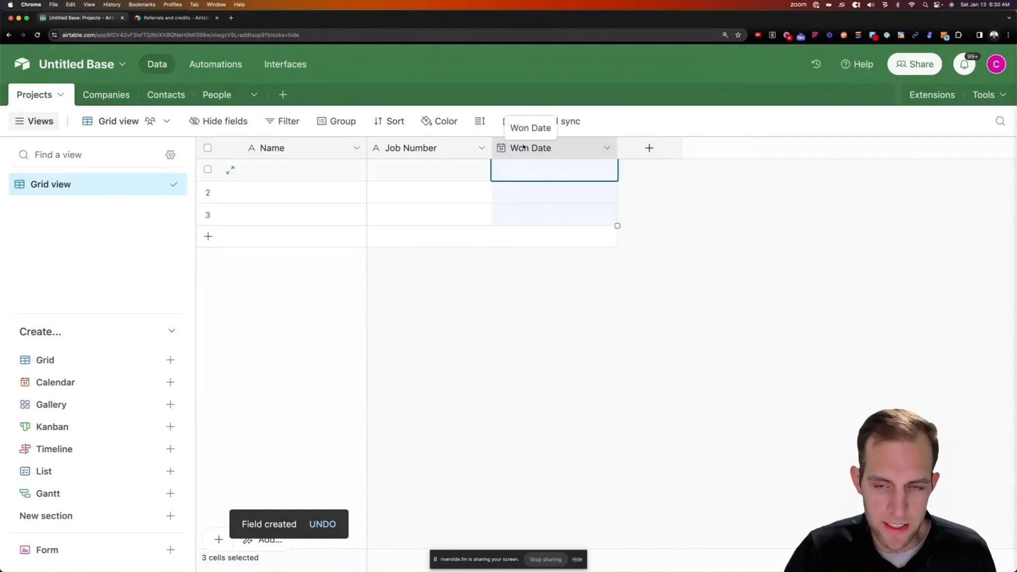
left_click_drag(536, 150, 739, 151)
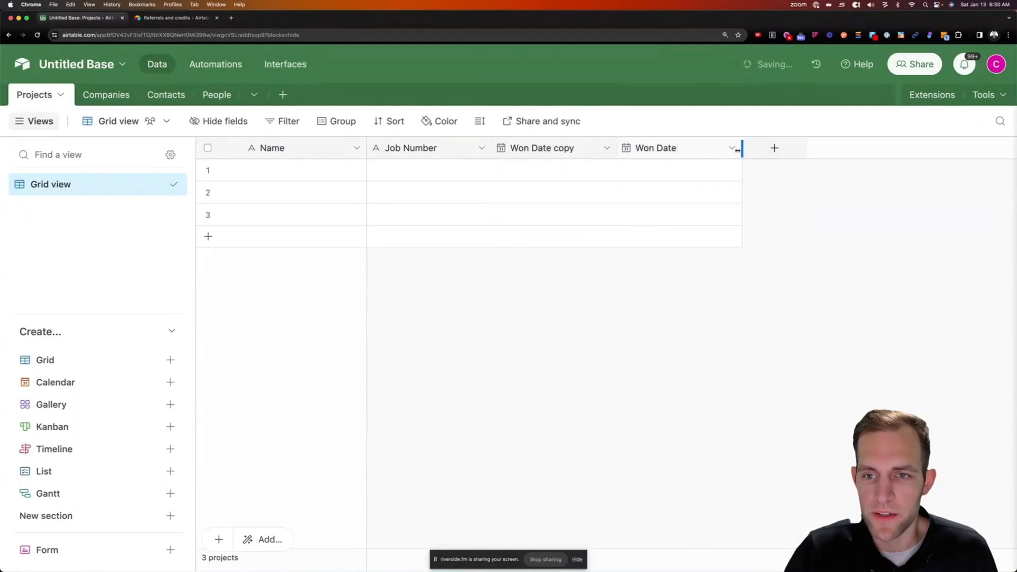
left_click(597, 151)
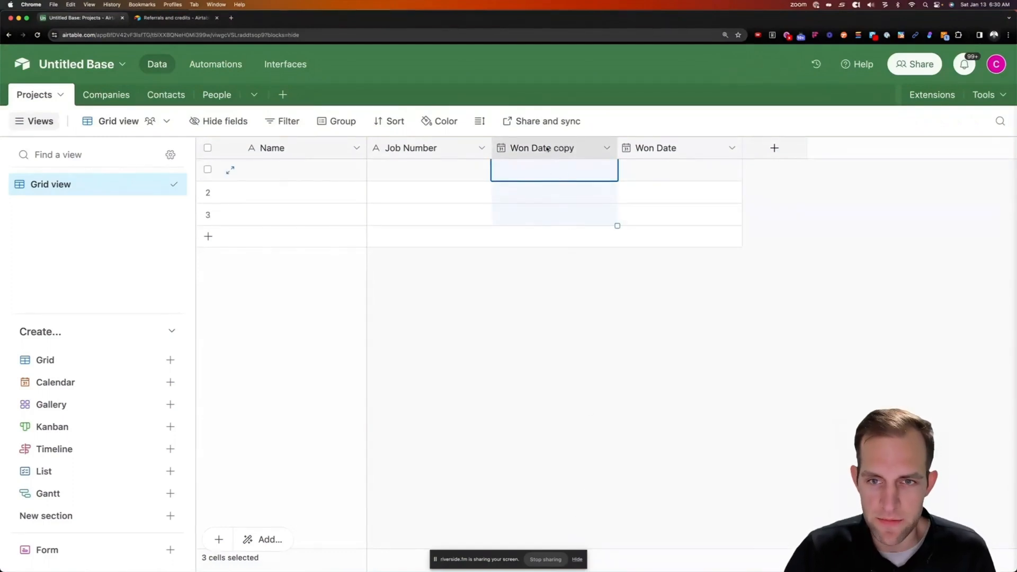
left_click_drag(547, 149, 619, 151)
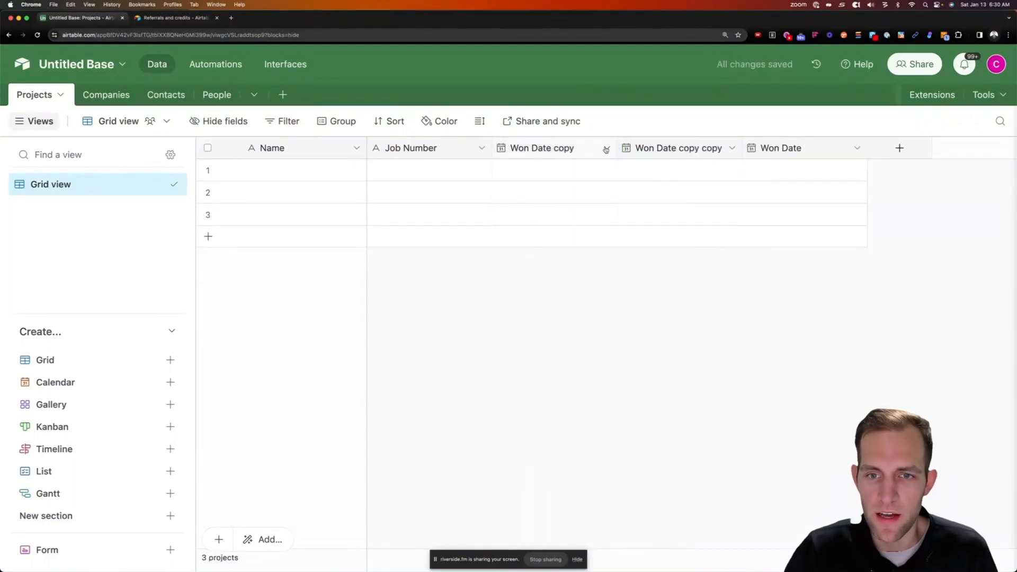
Rename the two Won Date copies to Start Date and Complete Date
left_click(606, 149)
left_click(535, 178)
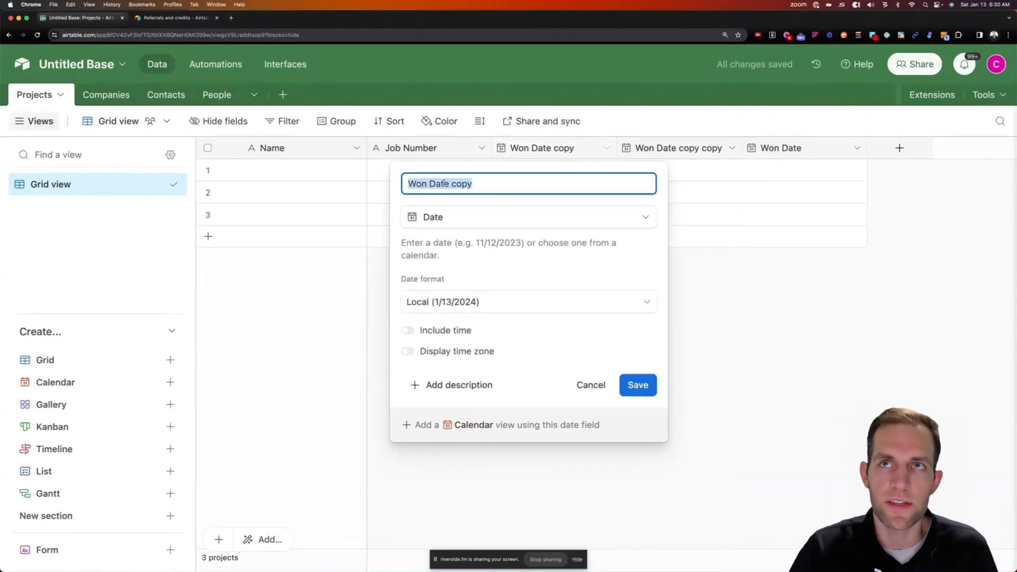
type("Start Dat")
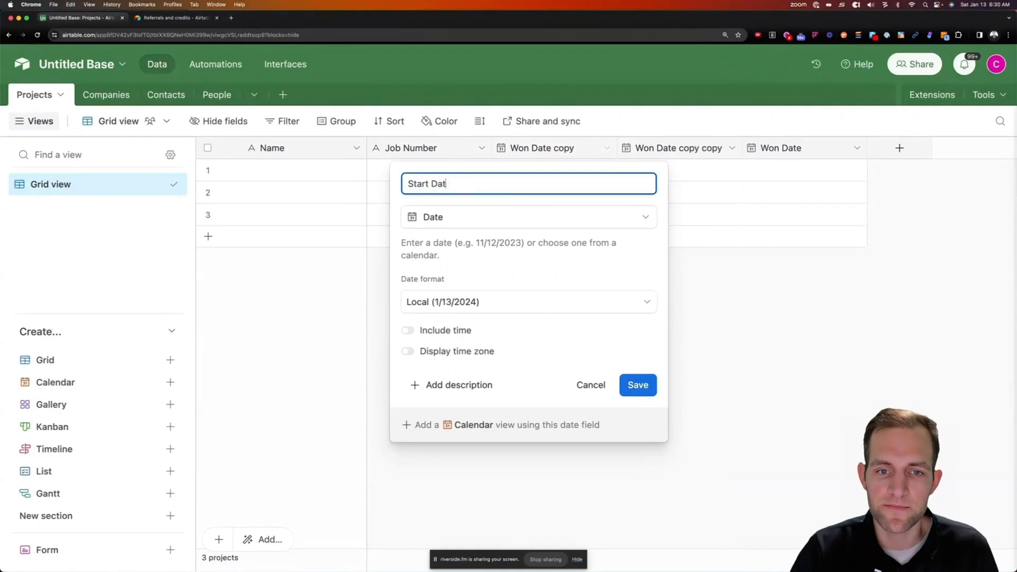
type("e")
key("Return")
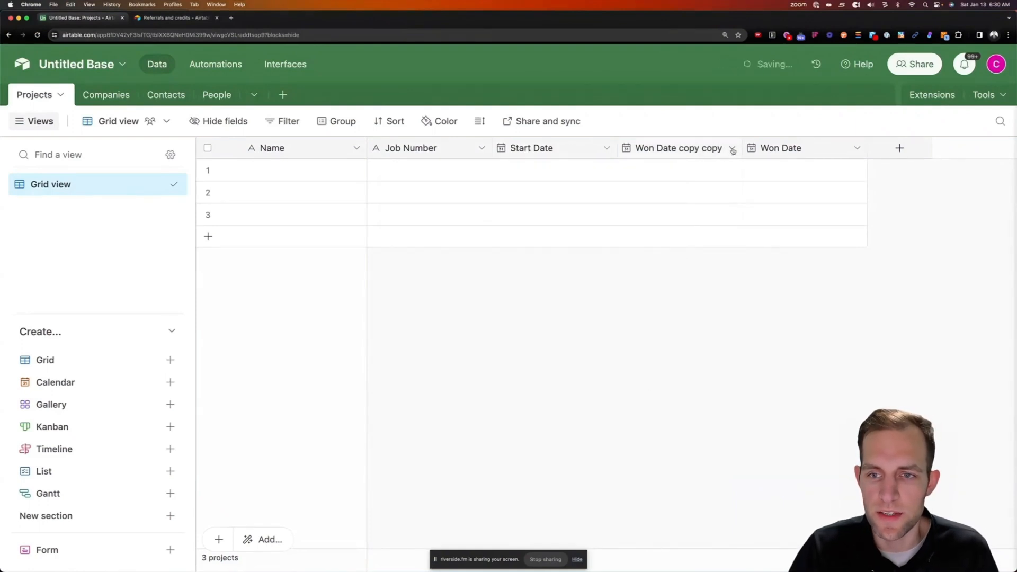
left_click(732, 150)
left_click(654, 178)
type("Com")
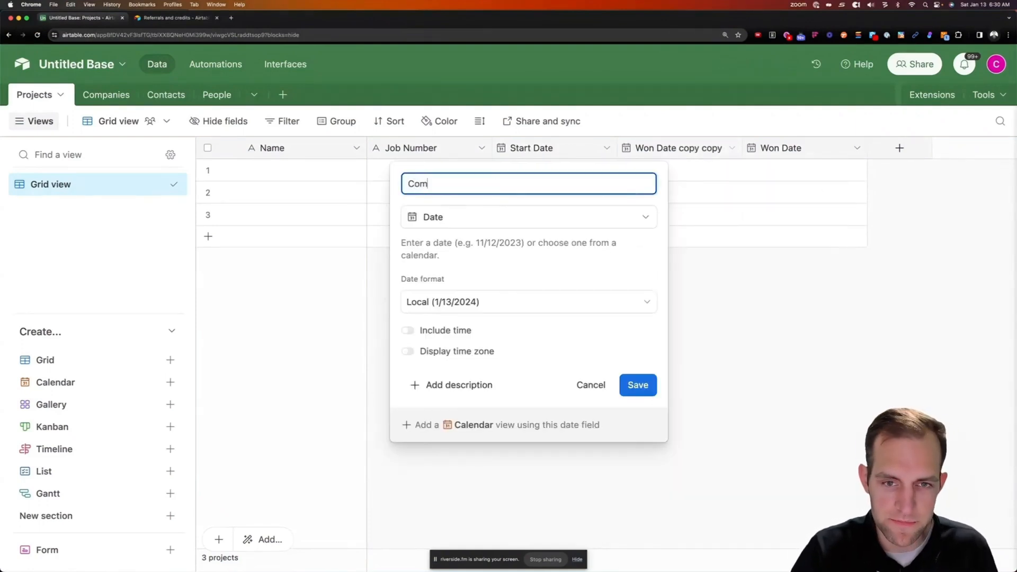
type("plete Date")
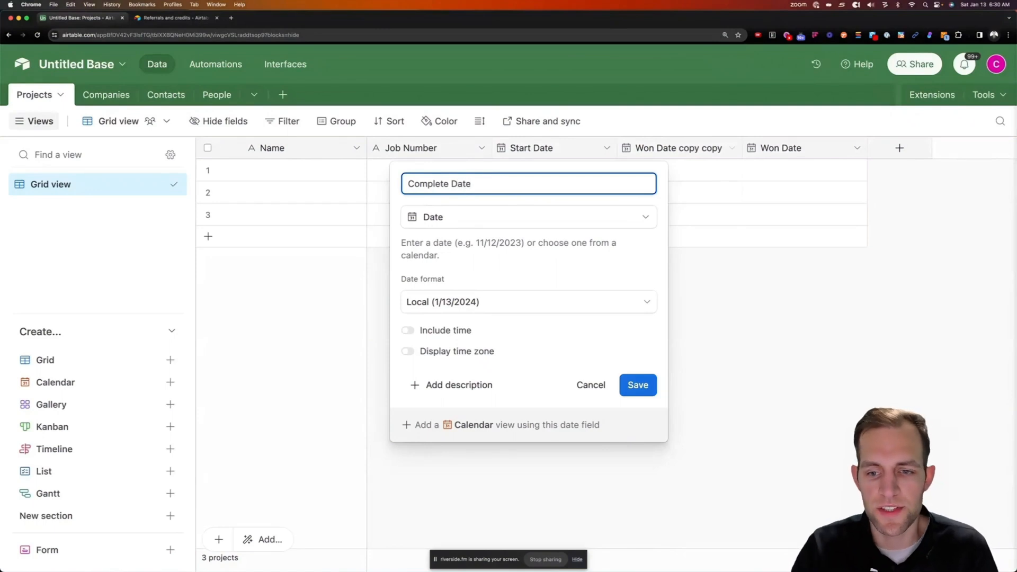
key("Return")
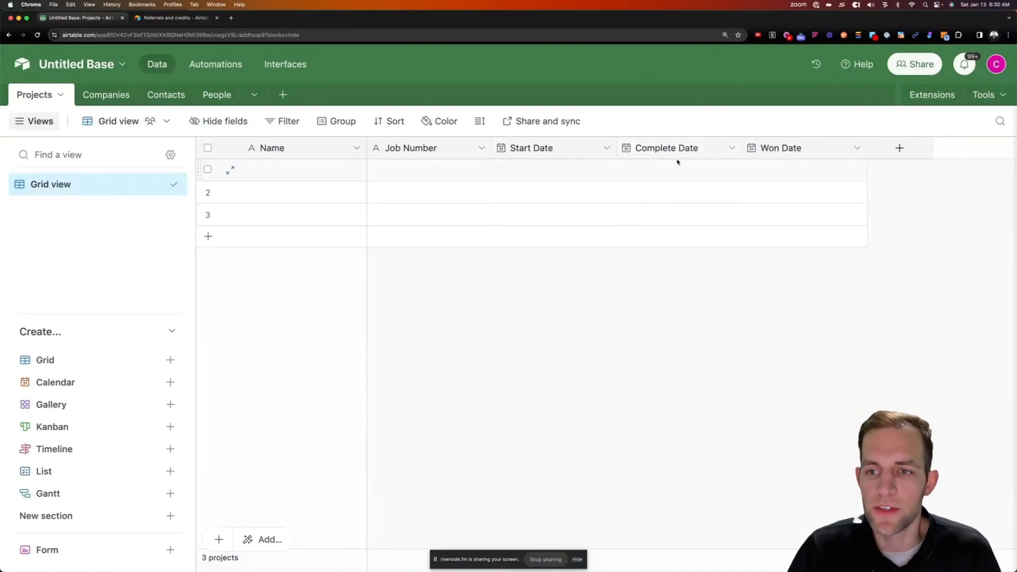
Add a Crew Leader field linking to the People table
left_click(899, 149)
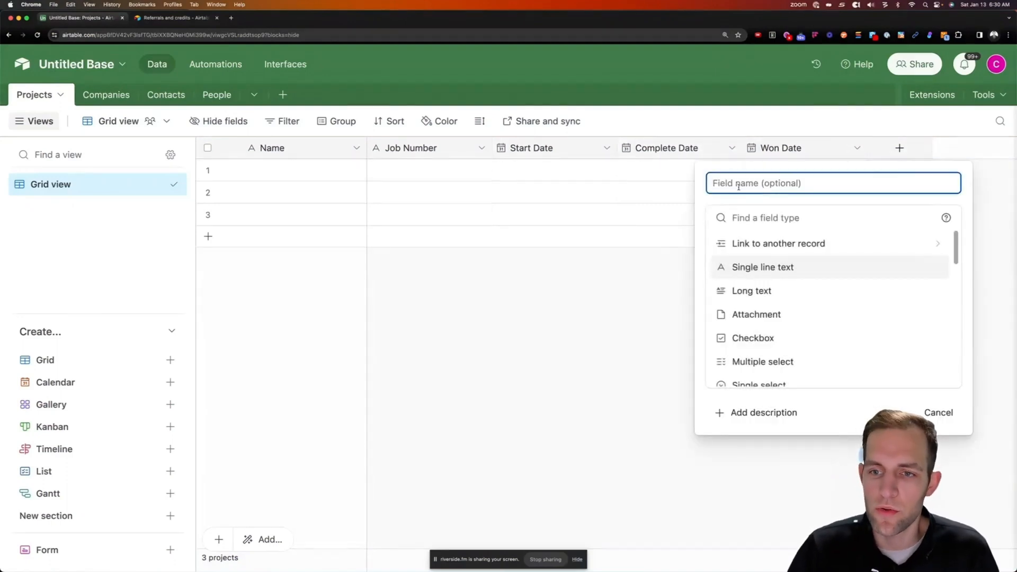
type("Crew ")
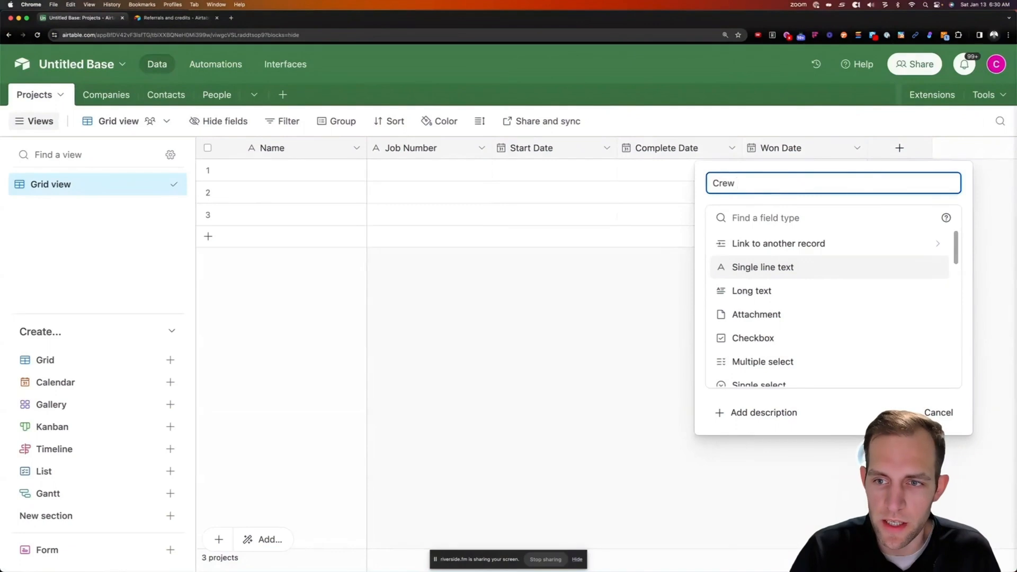
type("Leader")
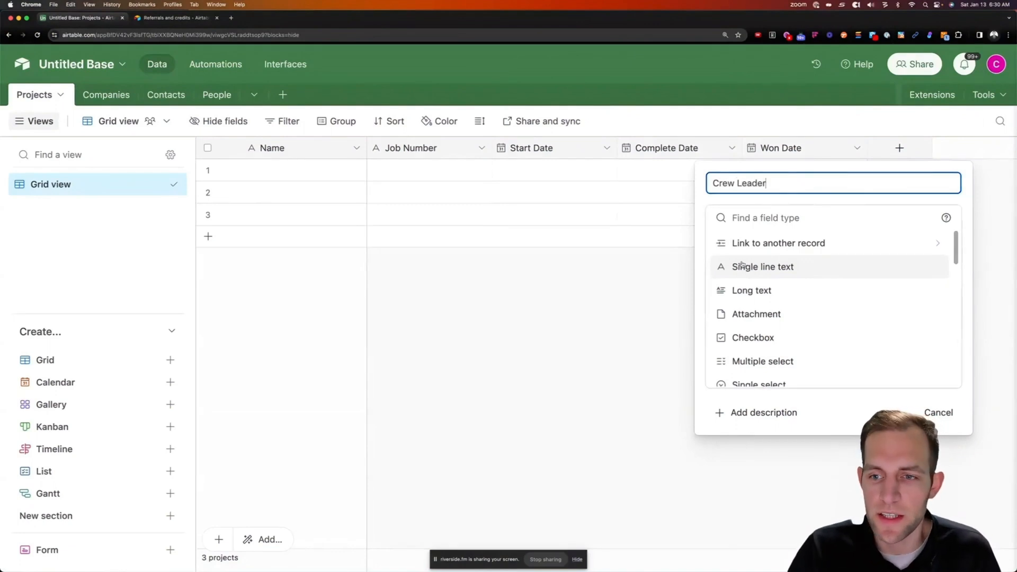
left_click(747, 246)
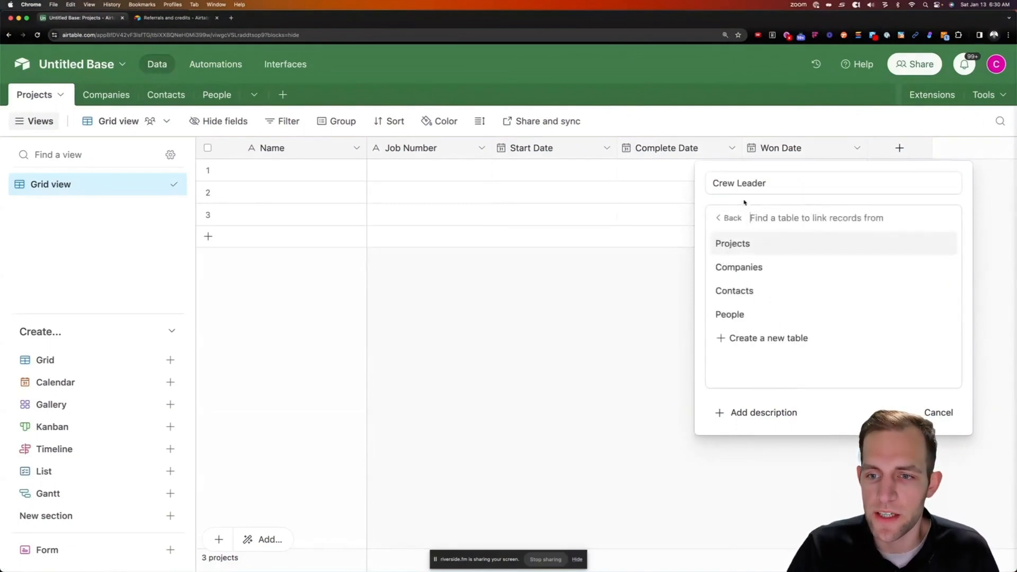
left_click(729, 315)
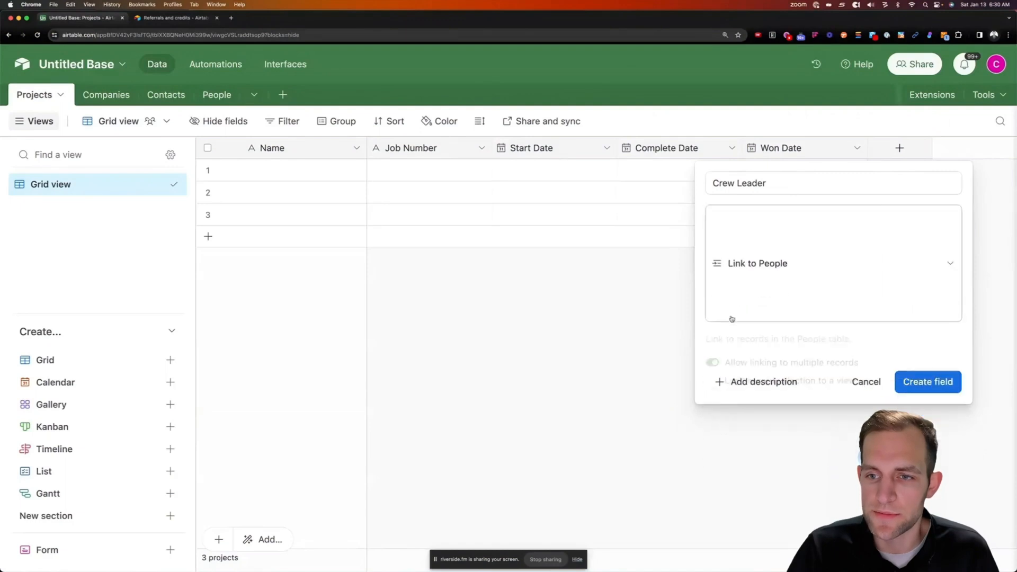
left_click(932, 316)
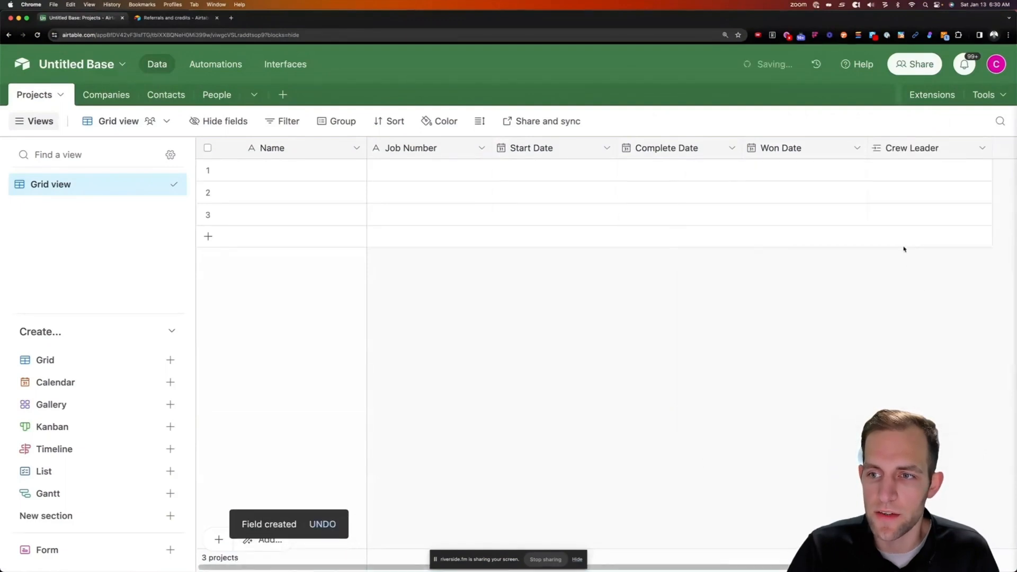
Add an Amount field of Currency type
left_click(943, 148)
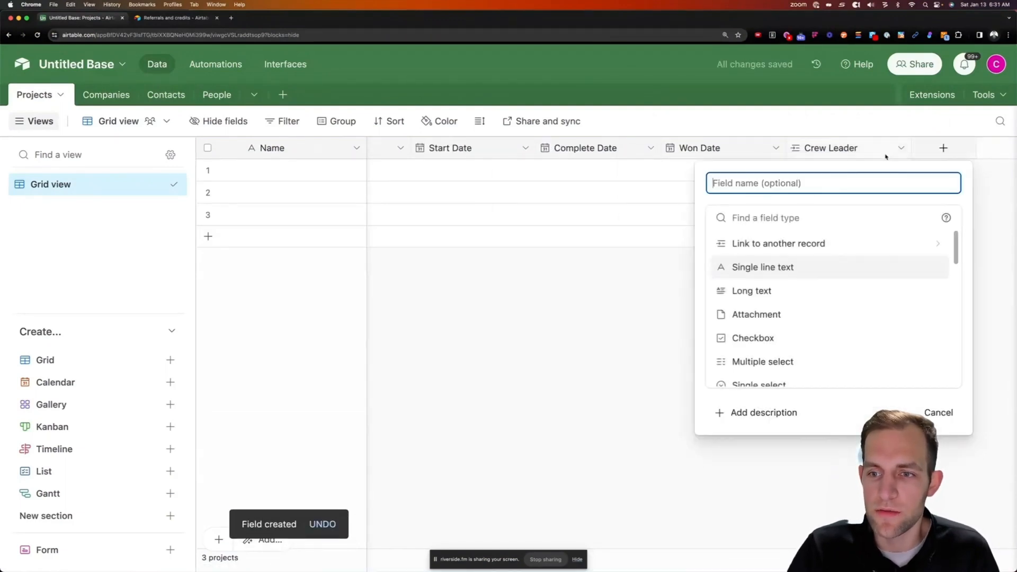
type("Amount")
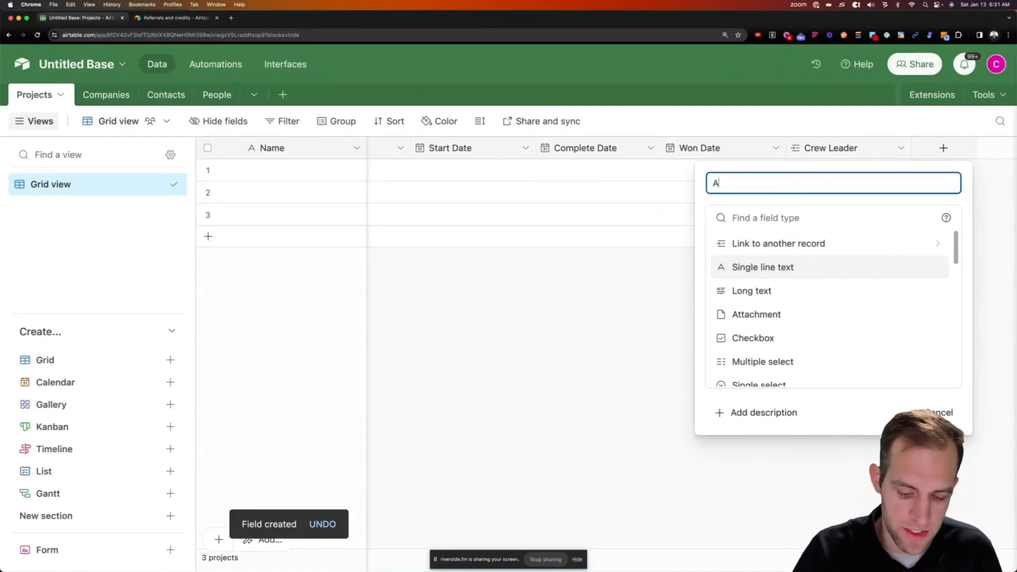
left_click(771, 216)
type("cur")
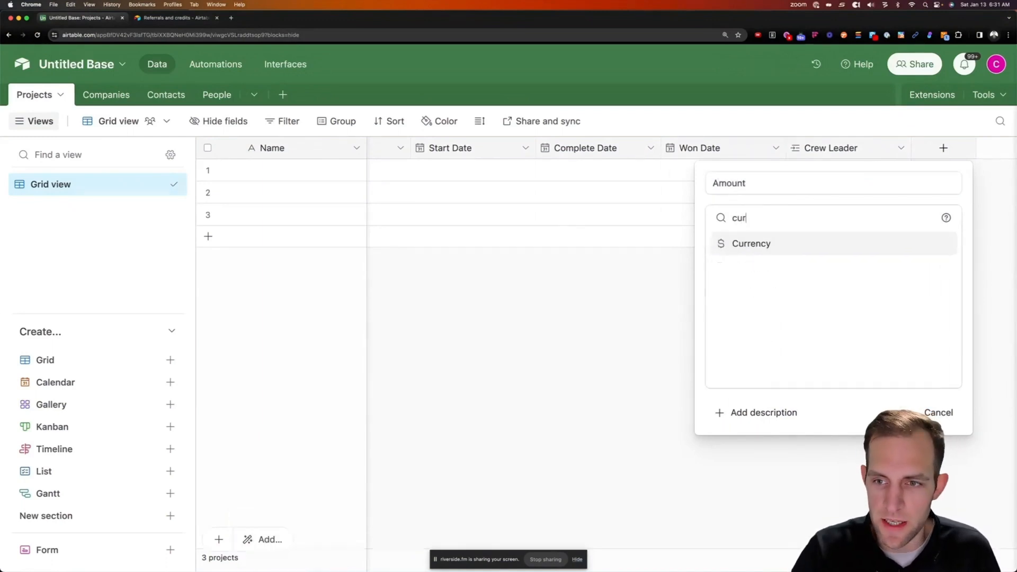
key("Return")
key("Return")
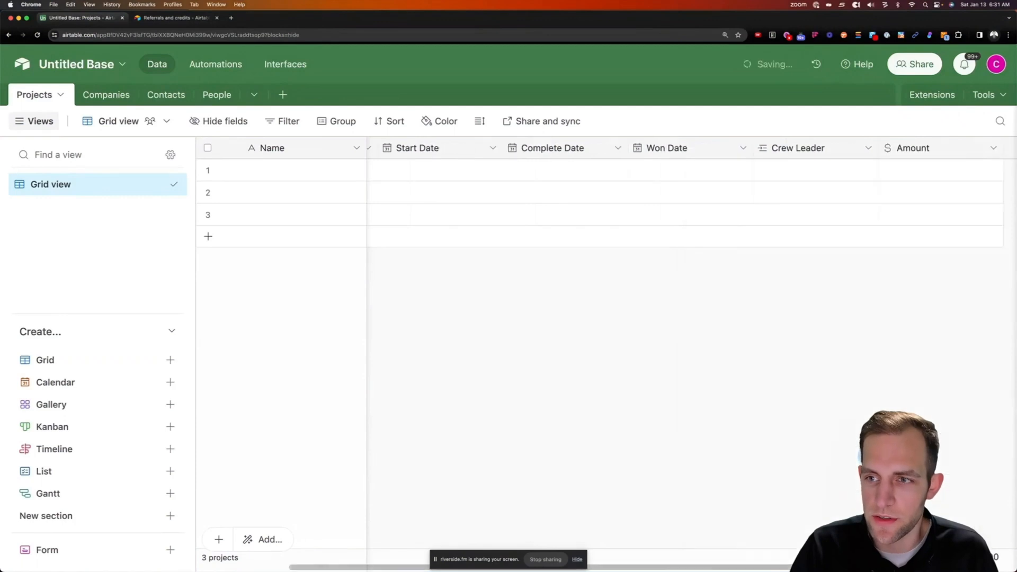
left_click(960, 155)
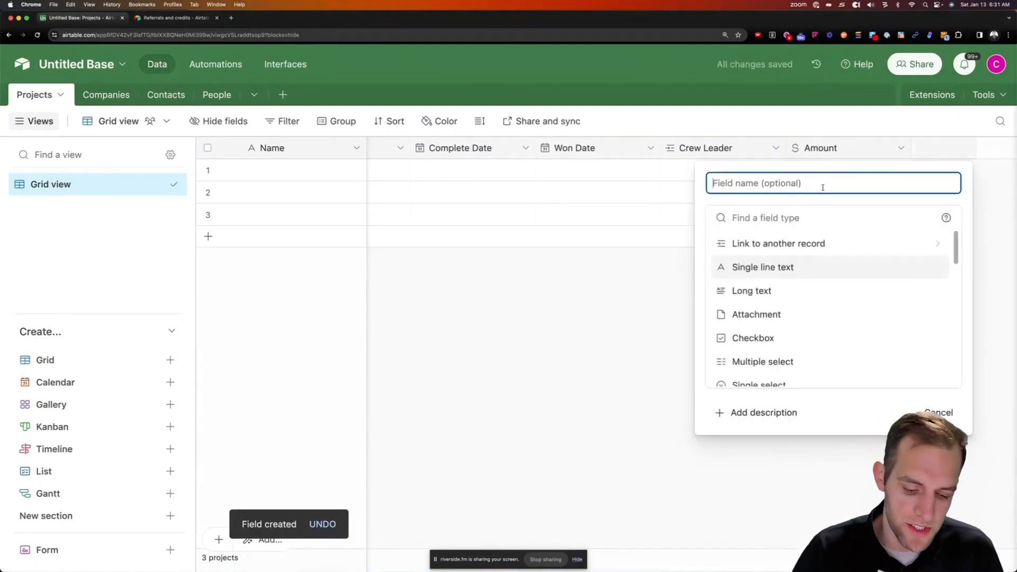
Add an Estimator field linking to the People table
type("Estimator")
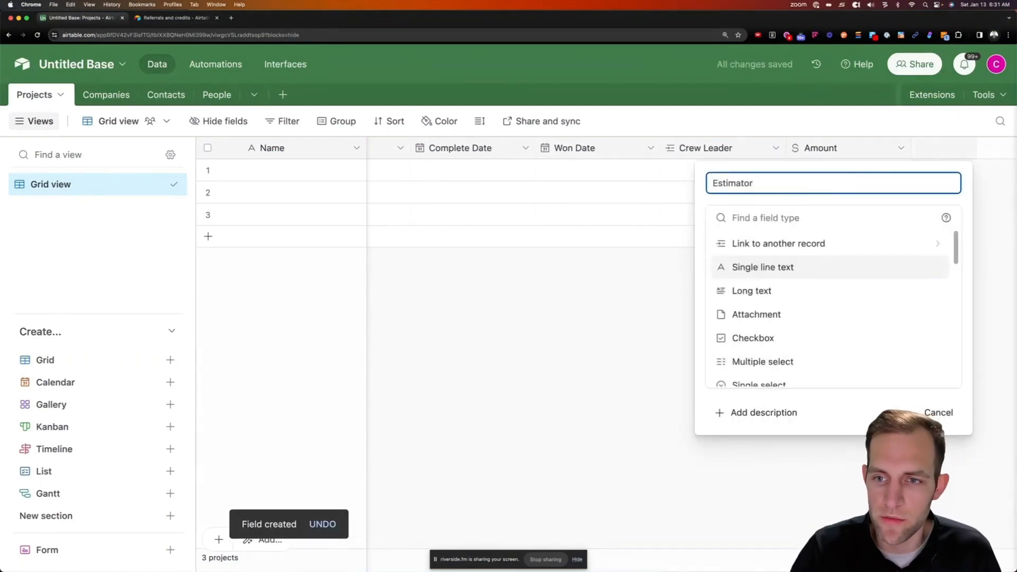
key("Tab")
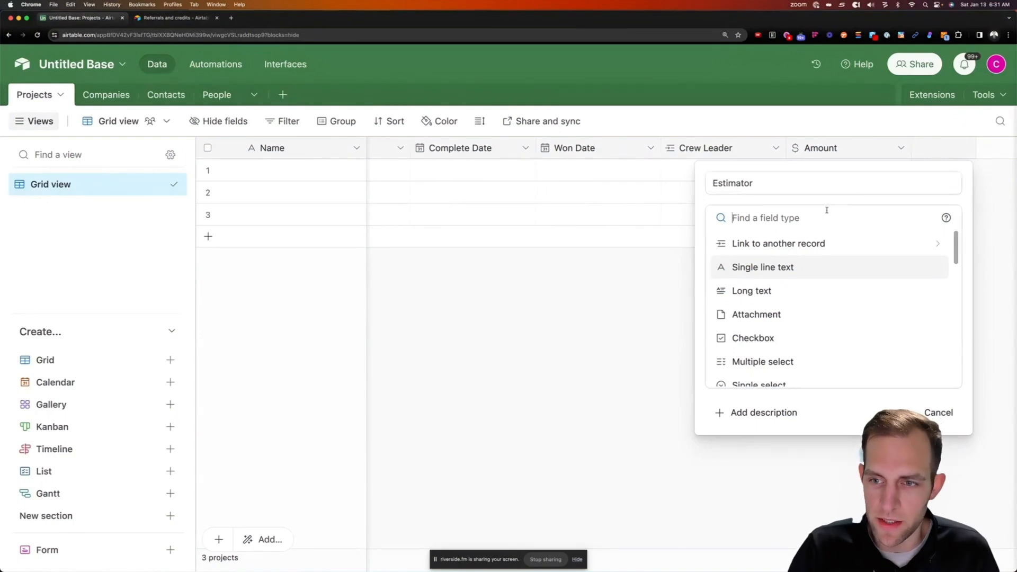
left_click(803, 243)
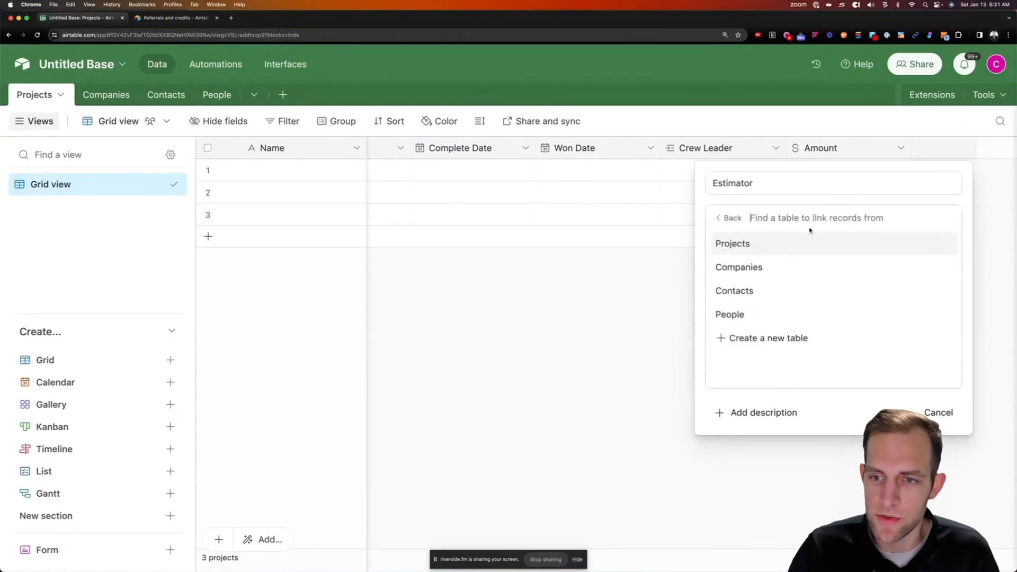
left_click(741, 317)
left_click(928, 311)
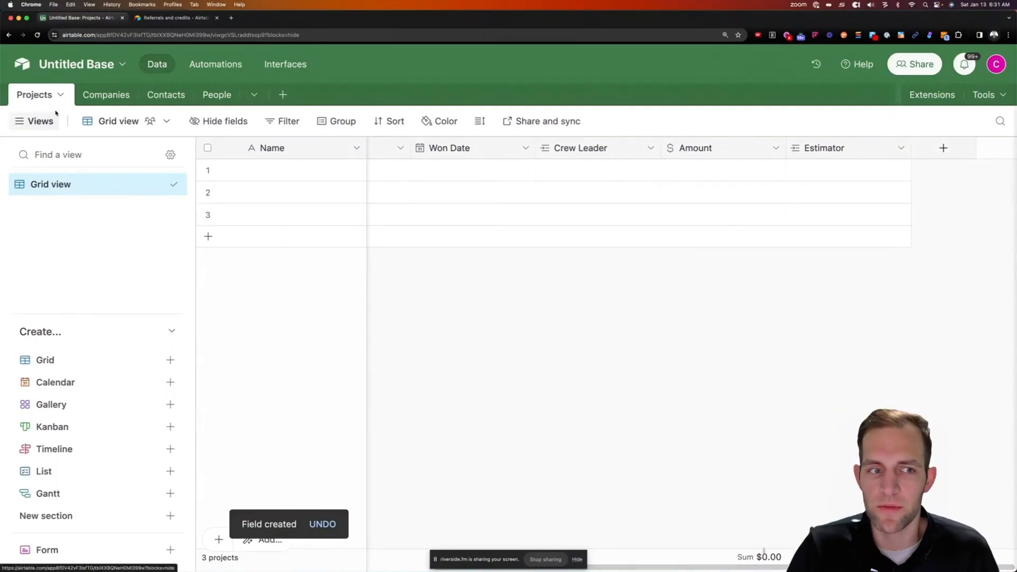
Add a Customer field linking to the Contacts table
left_click(943, 148)
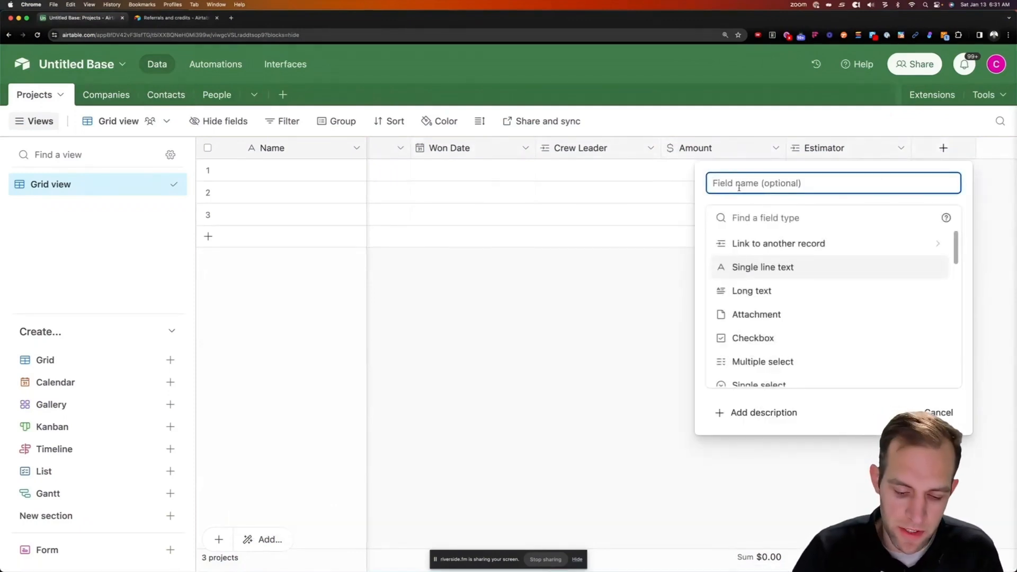
type("Cus")
key("BackSpace")
key("BackSpace")
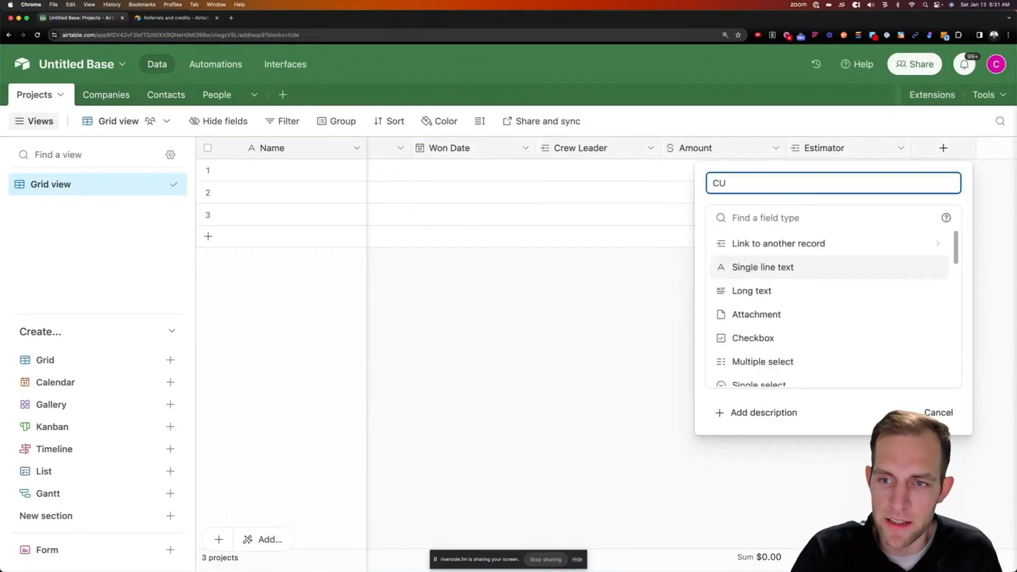
type("ustomer")
key("Tab")
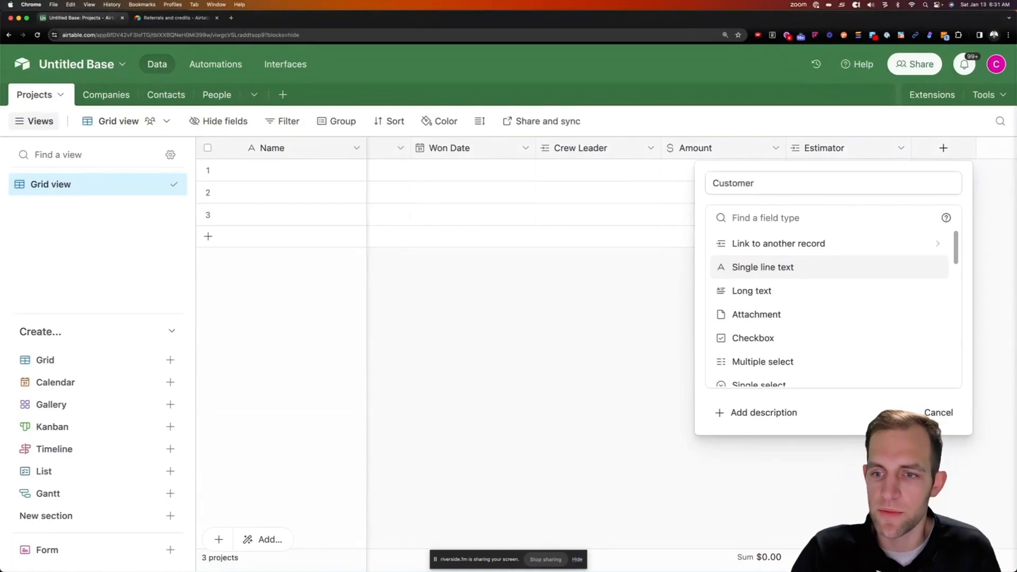
left_click(766, 242)
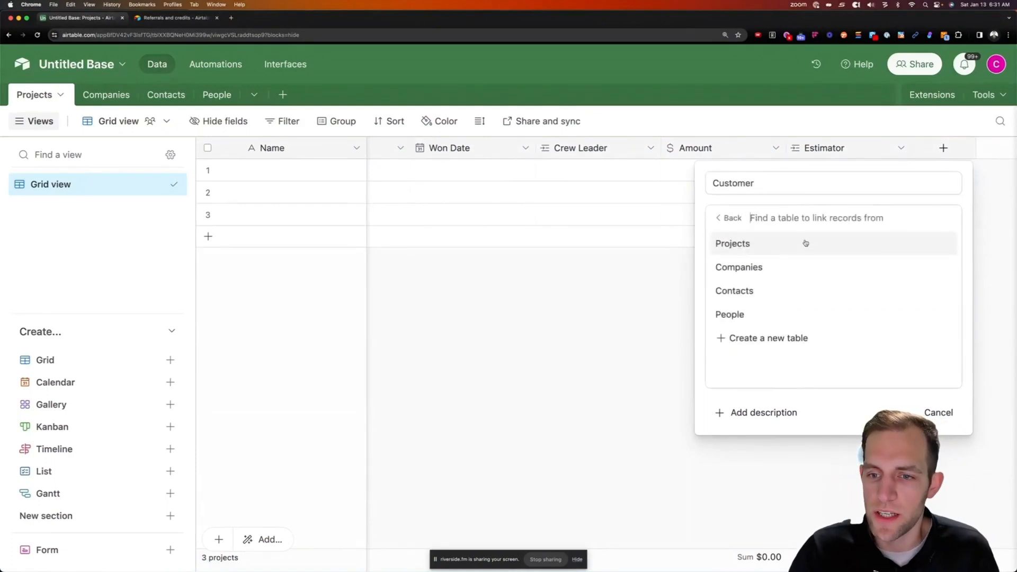
left_click(738, 293)
left_click(929, 311)
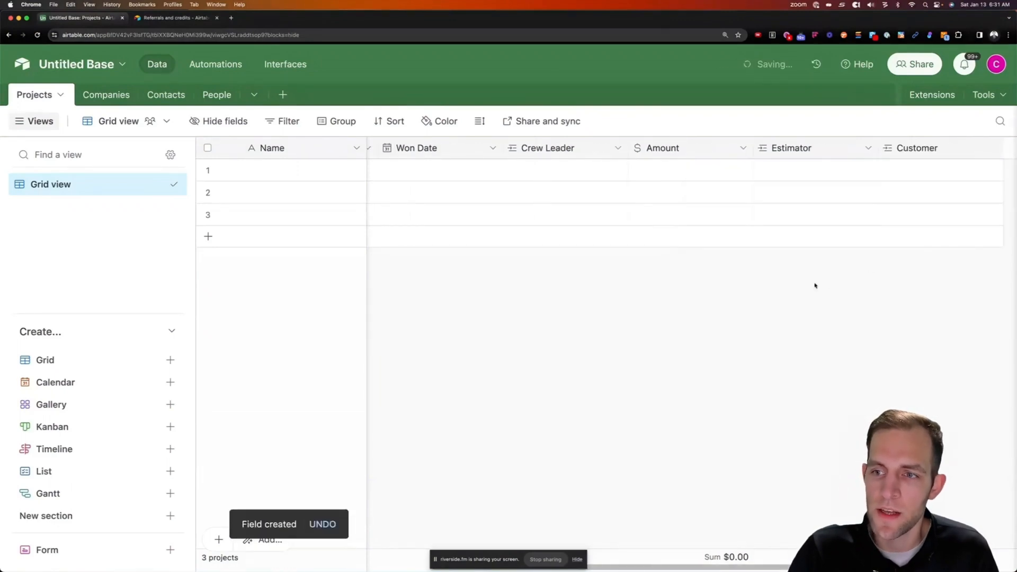
scroll(696, 526, "left", 10)
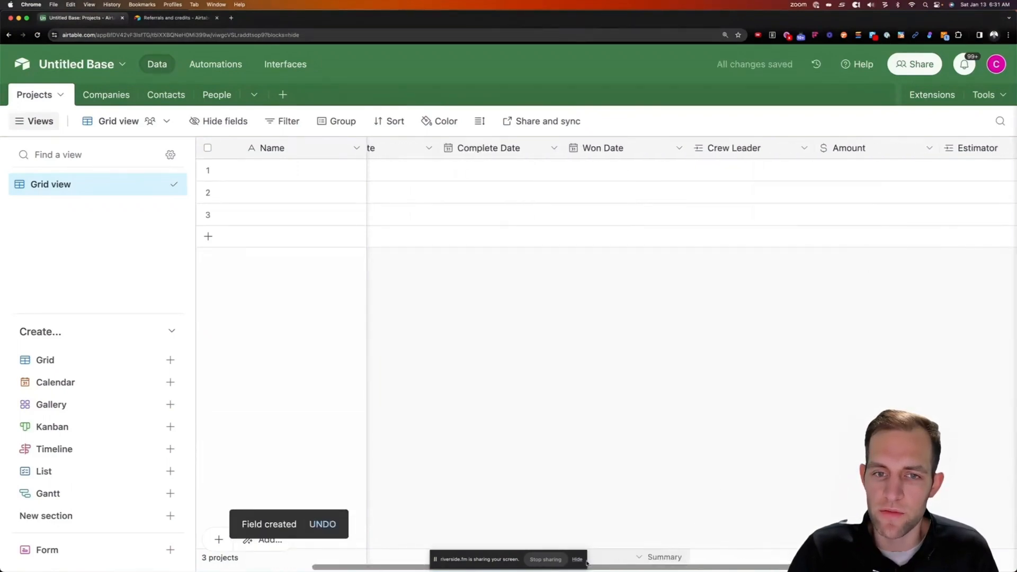
scroll(697, 370, "right", 10)
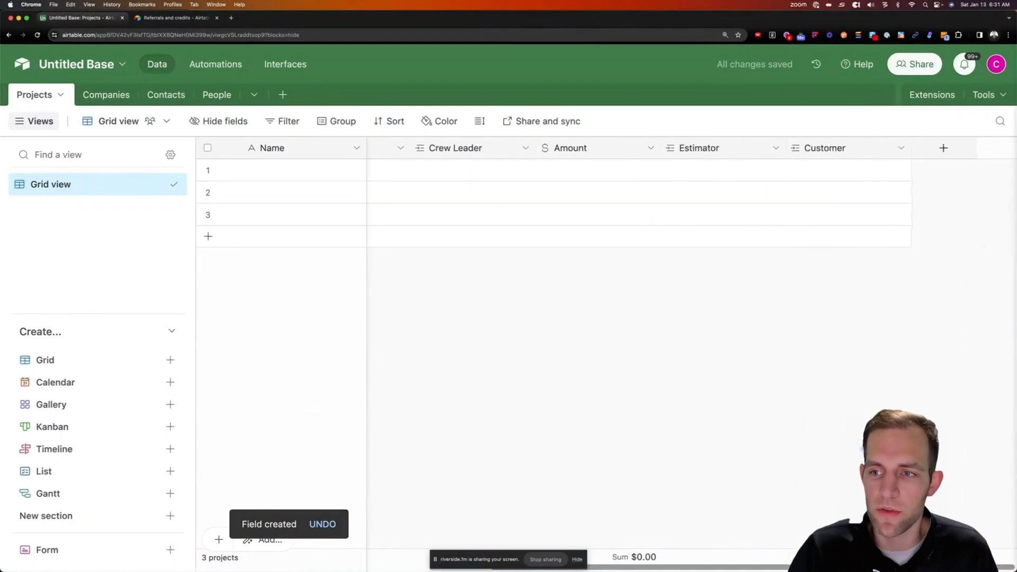
left_click(943, 147)
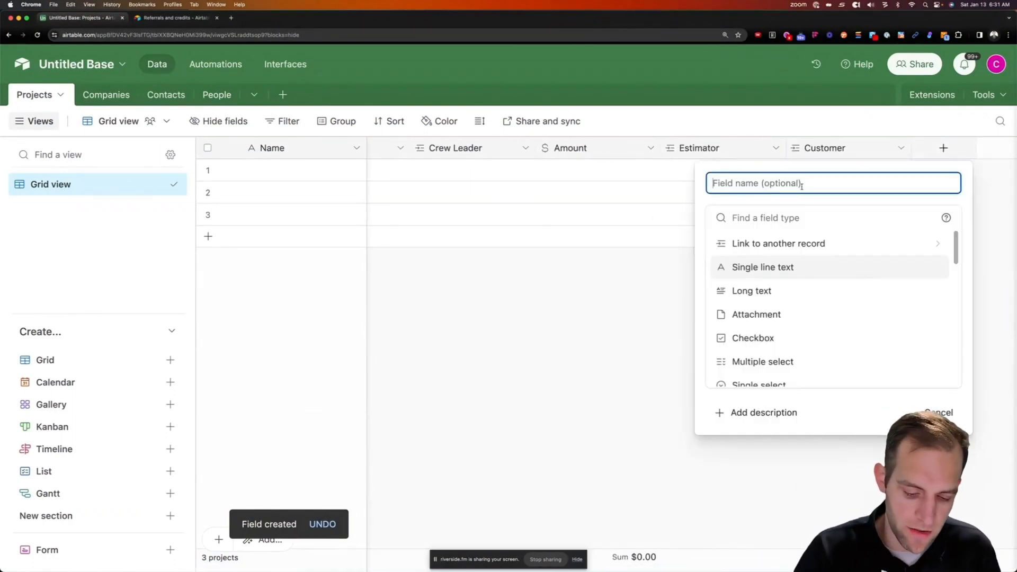
Add a Work Order URL field of URL type to Projects
type("Work Order")
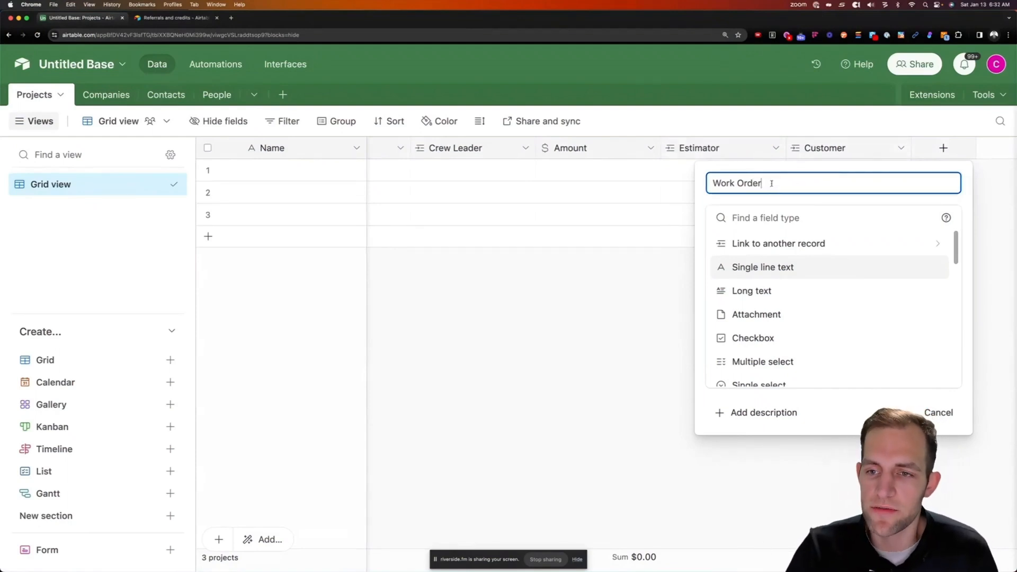
left_click(757, 221)
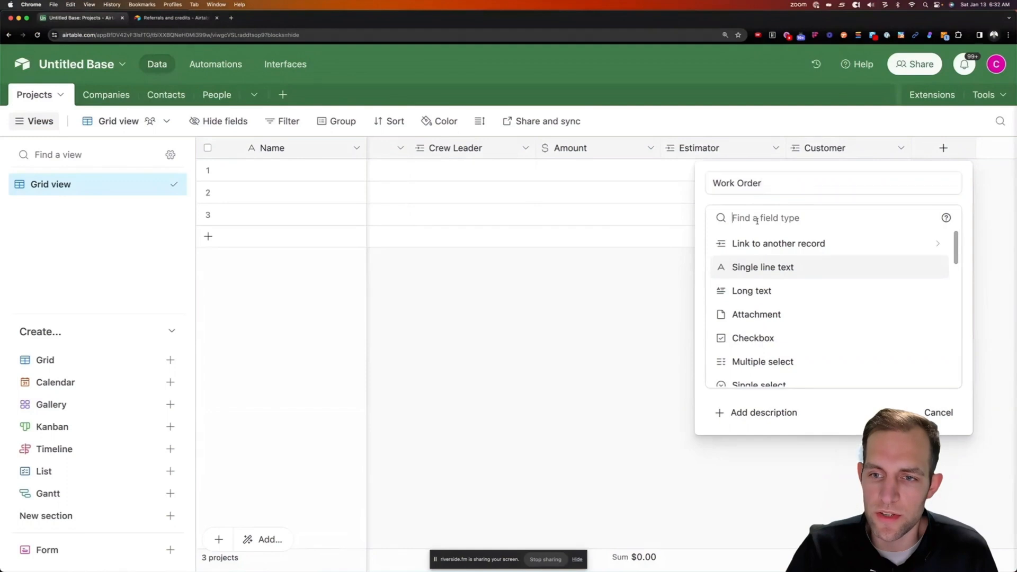
left_click(773, 192)
type("URL")
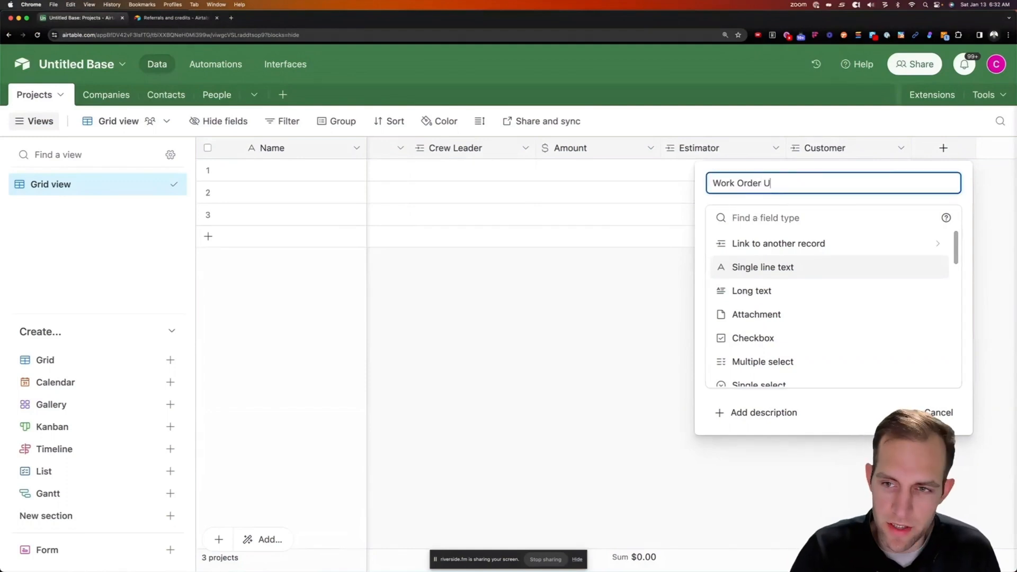
left_click(745, 269)
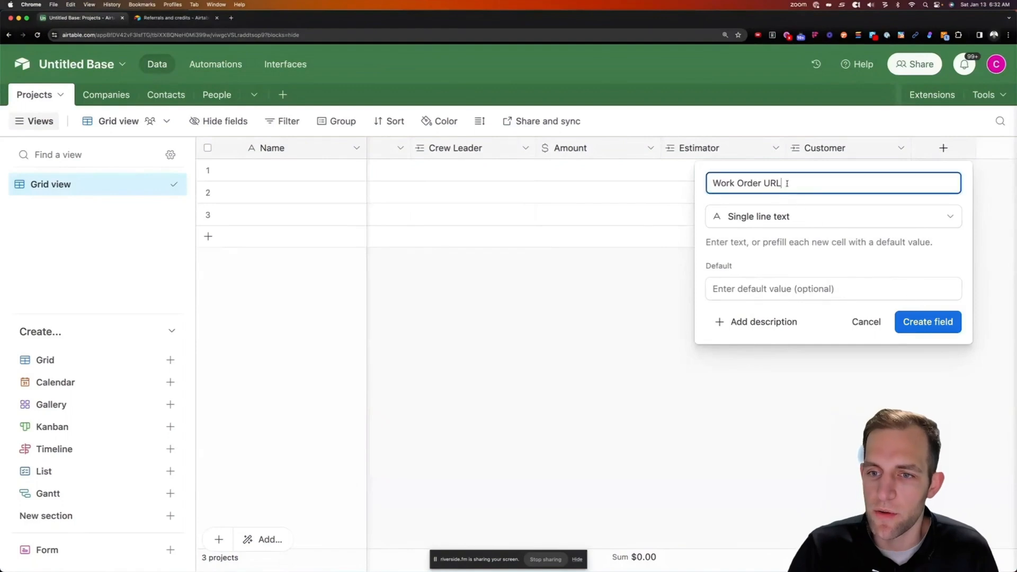
left_click(768, 216)
type("url")
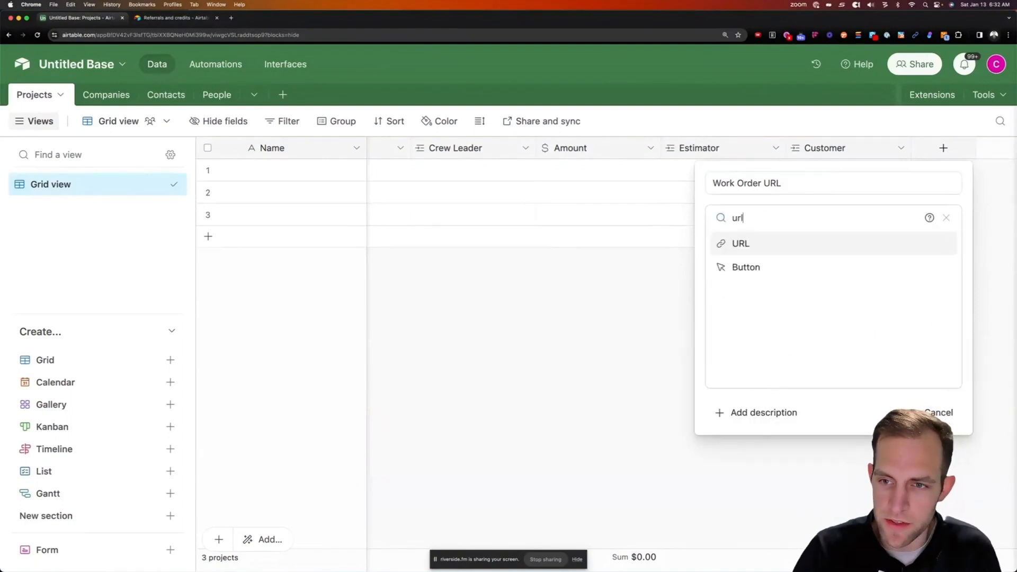
left_click(763, 245)
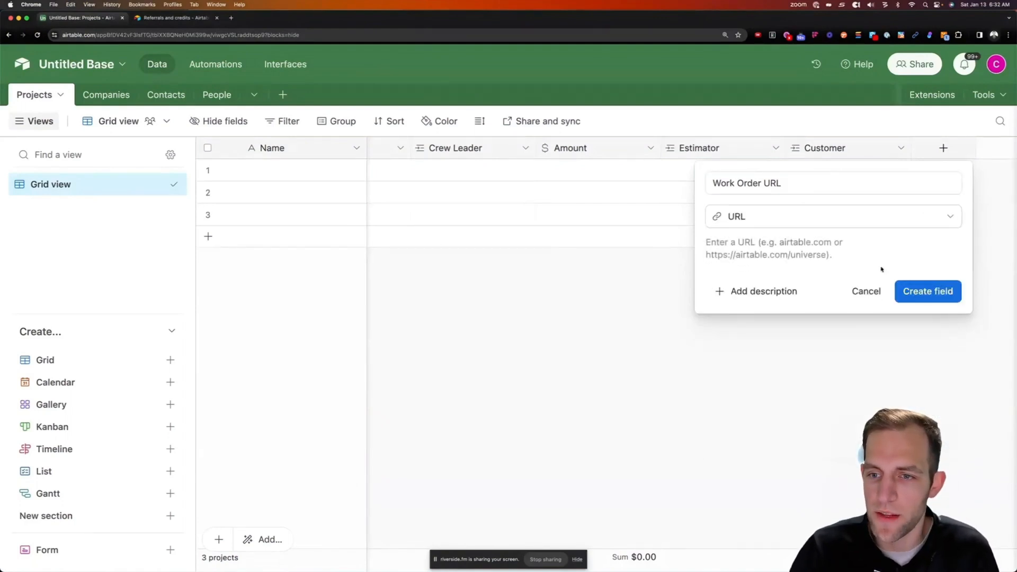
left_click(927, 290)
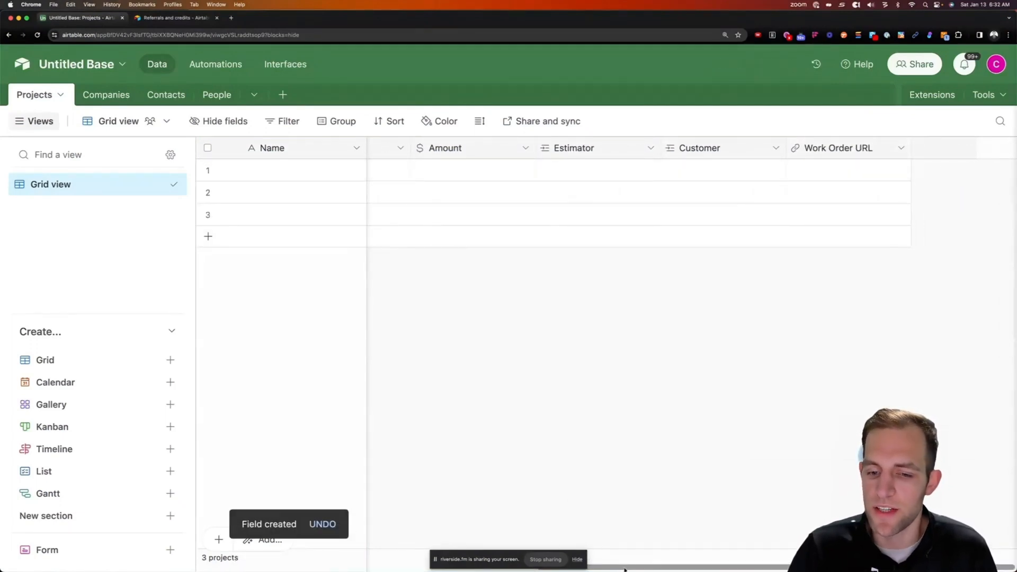
Scroll the grid back left and switch to the Companies table
left_click_drag(624, 568, 360, 564)
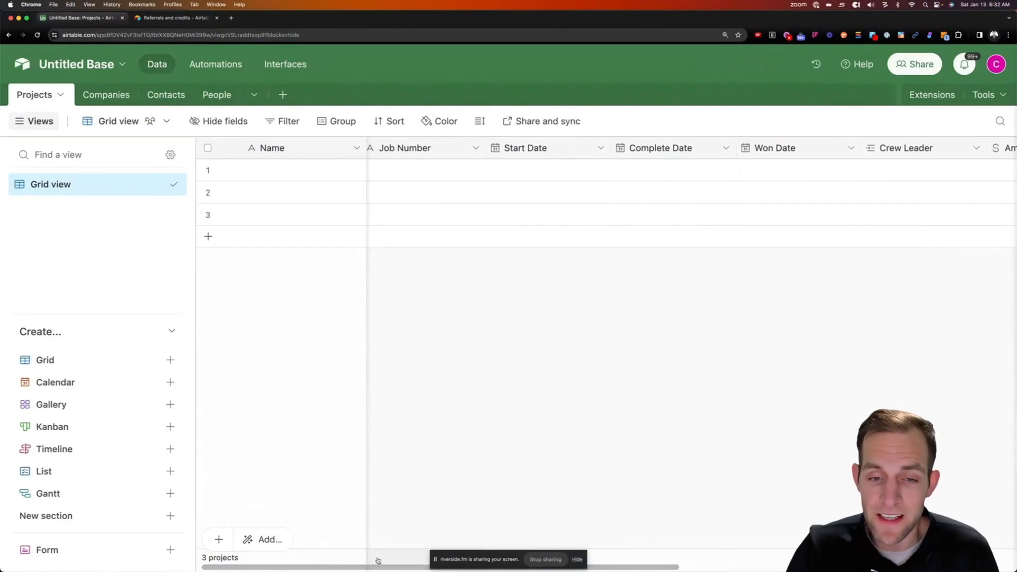
left_click_drag(386, 569, 380, 567)
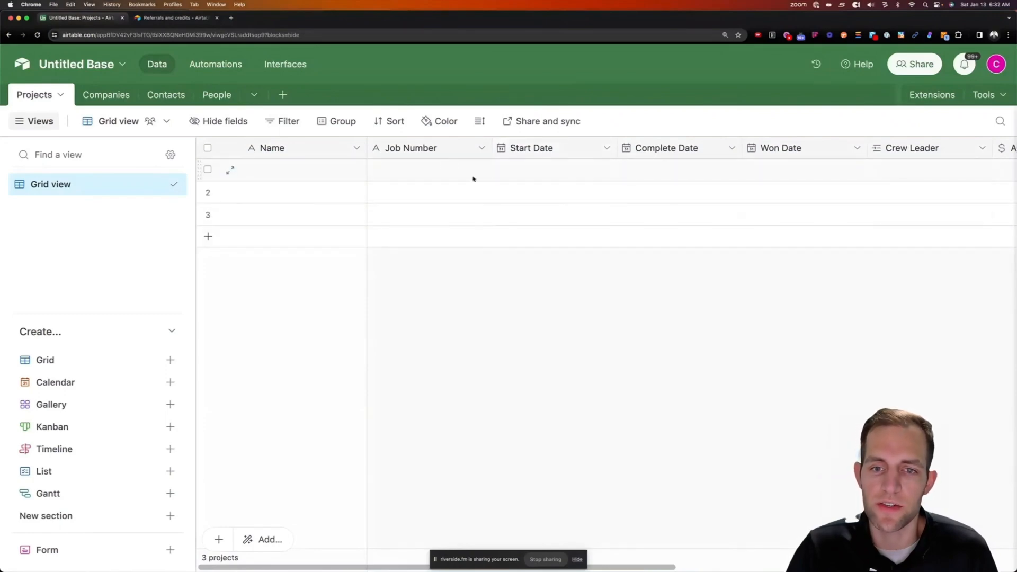
left_click(106, 94)
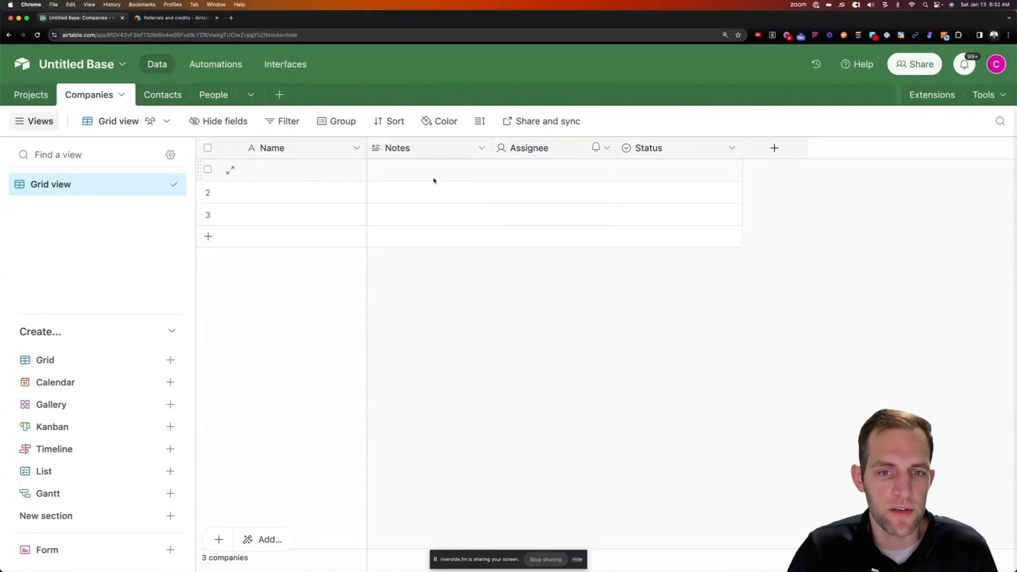
Delete the Notes, Assignee and Status fields from Companies
left_click_drag(469, 154, 656, 154)
right_click(656, 154)
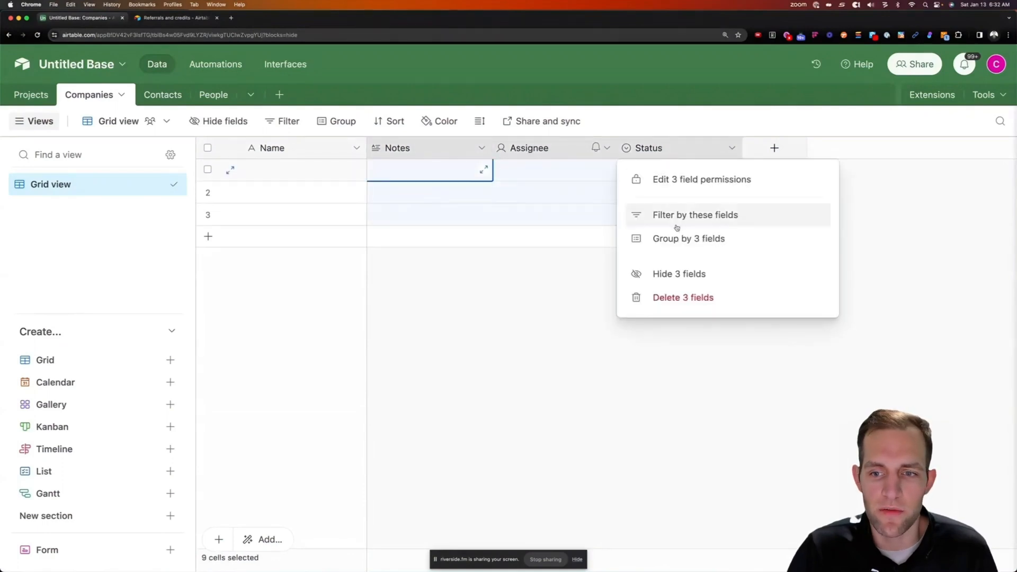
left_click(679, 299)
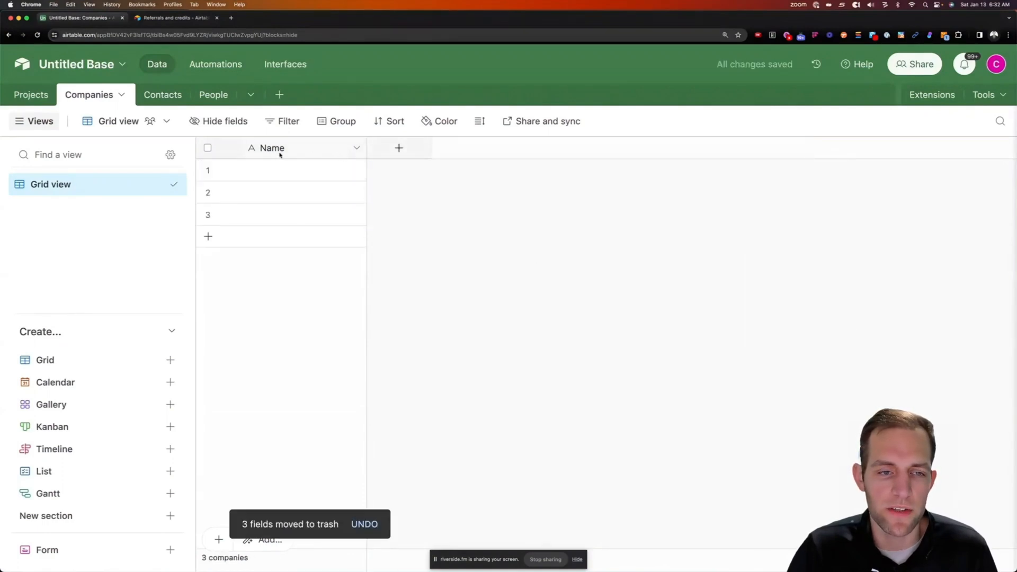
Add a Website field of URL type
left_click(420, 153)
type("We")
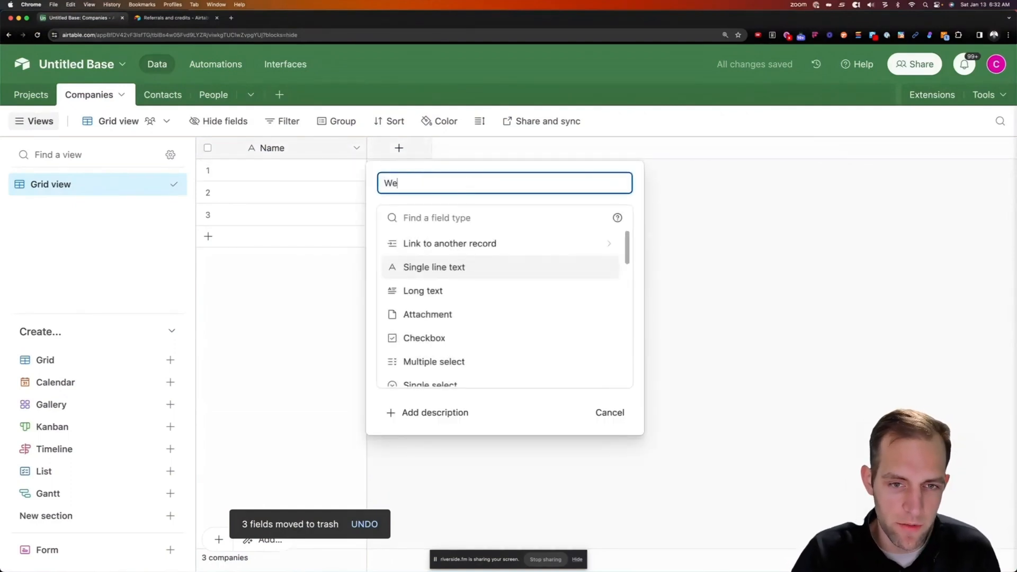
type("bu")
key("BackSpace")
type("site URL")
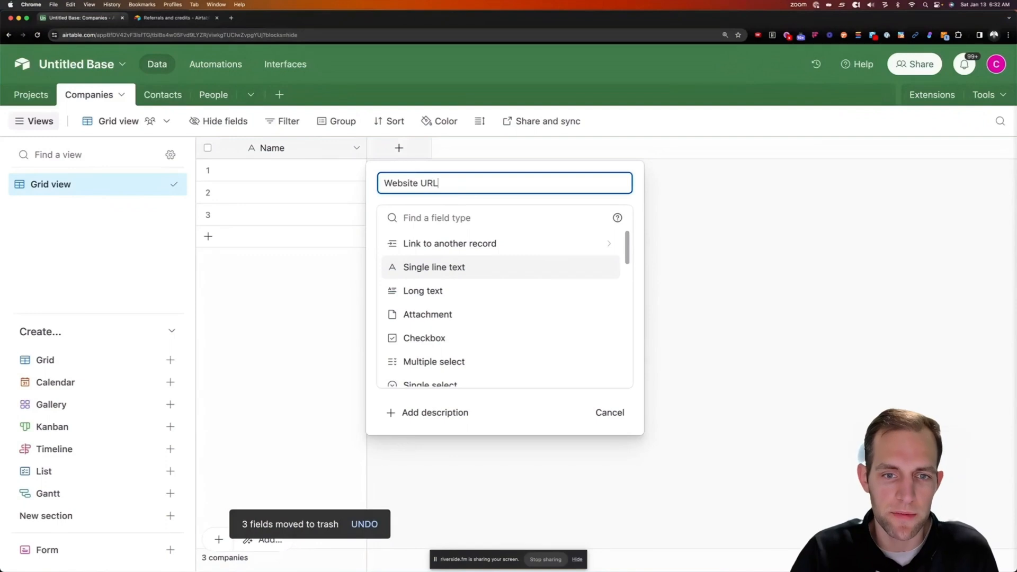
left_click(420, 215)
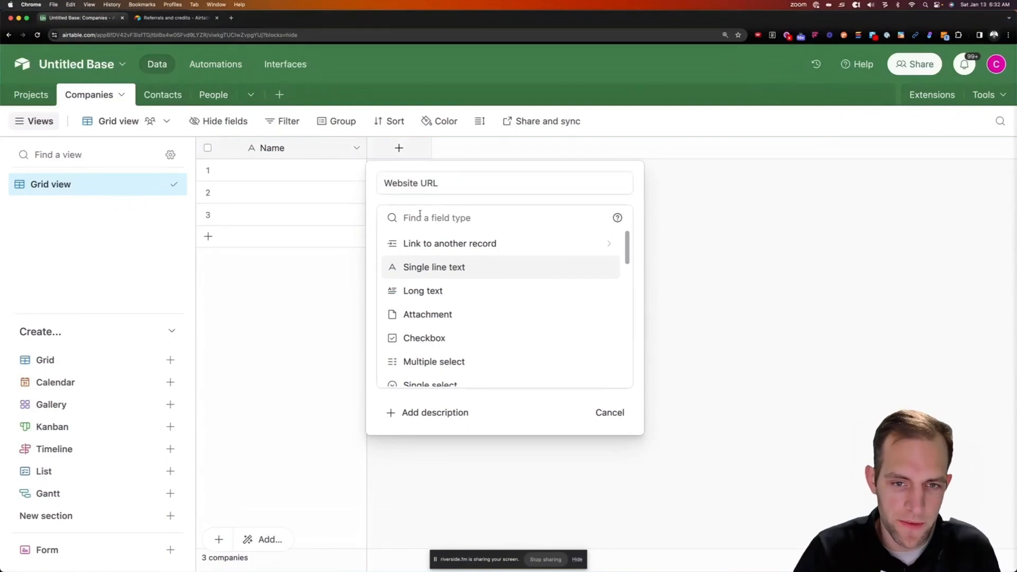
type("ul")
key("BackSpace")
type("rl")
key("Return")
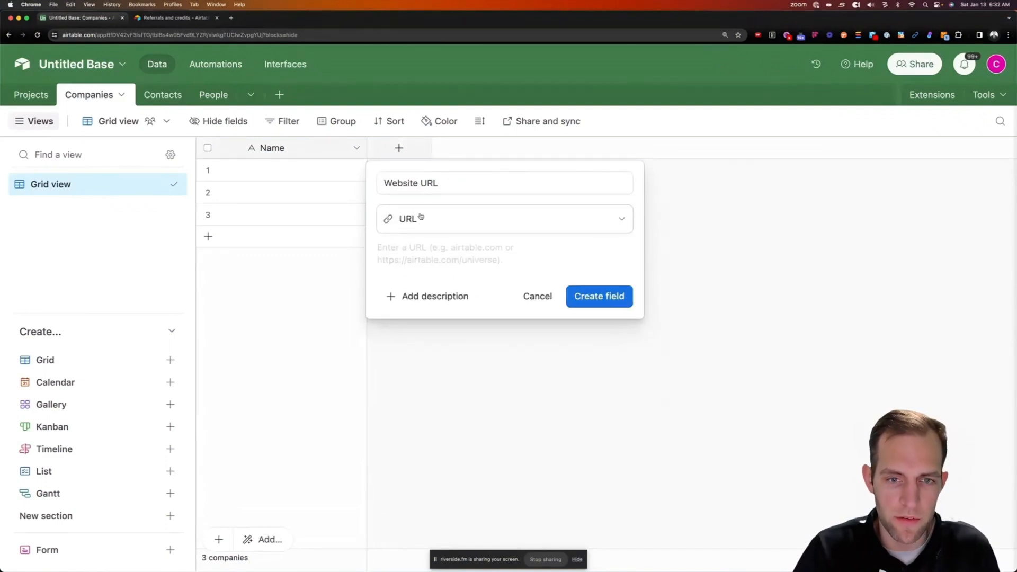
left_click(590, 297)
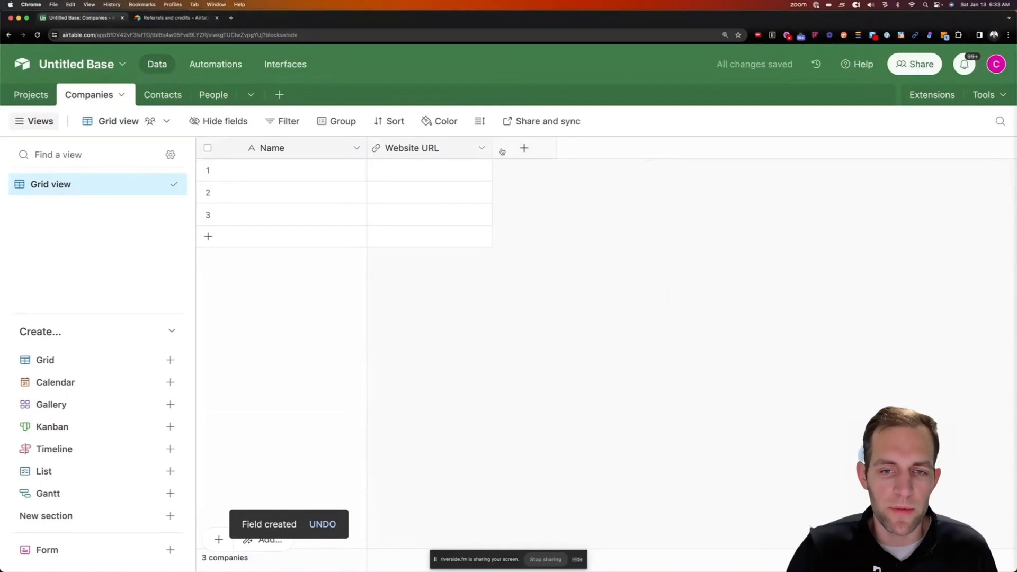
Add a Contacts field linking to the Contacts table
left_click(515, 152)
type("Contacts")
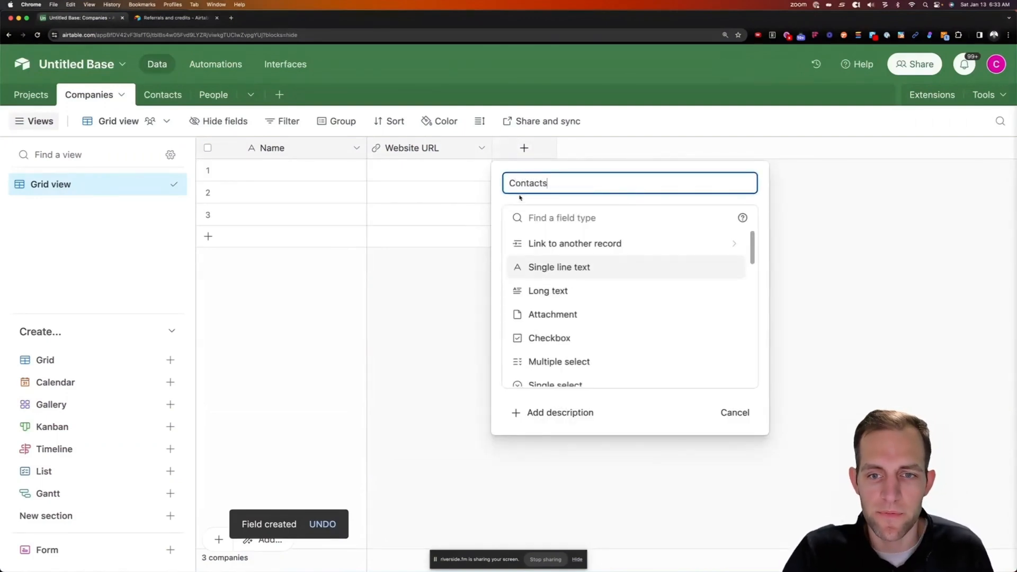
left_click(541, 218)
type("con")
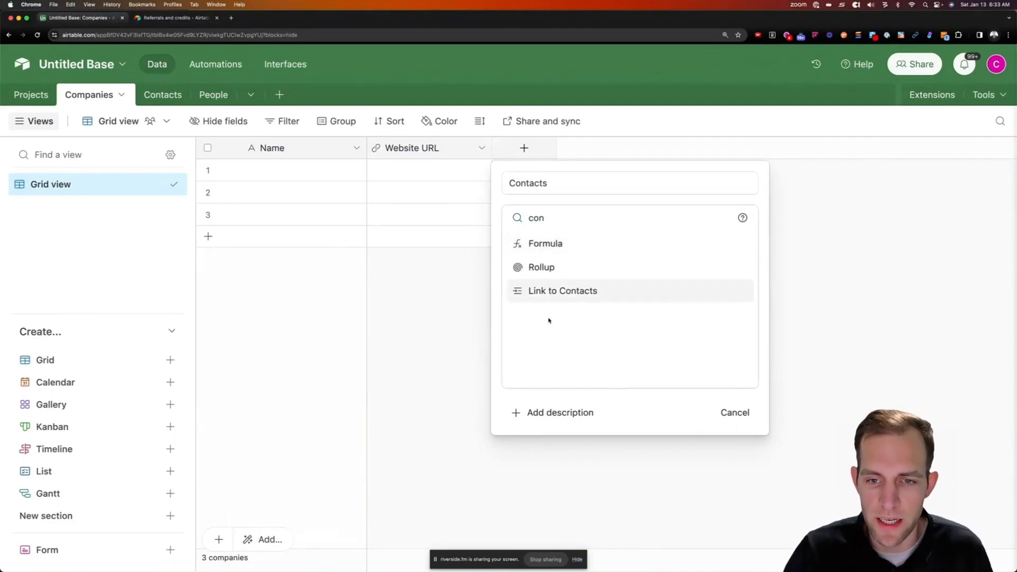
left_click(552, 292)
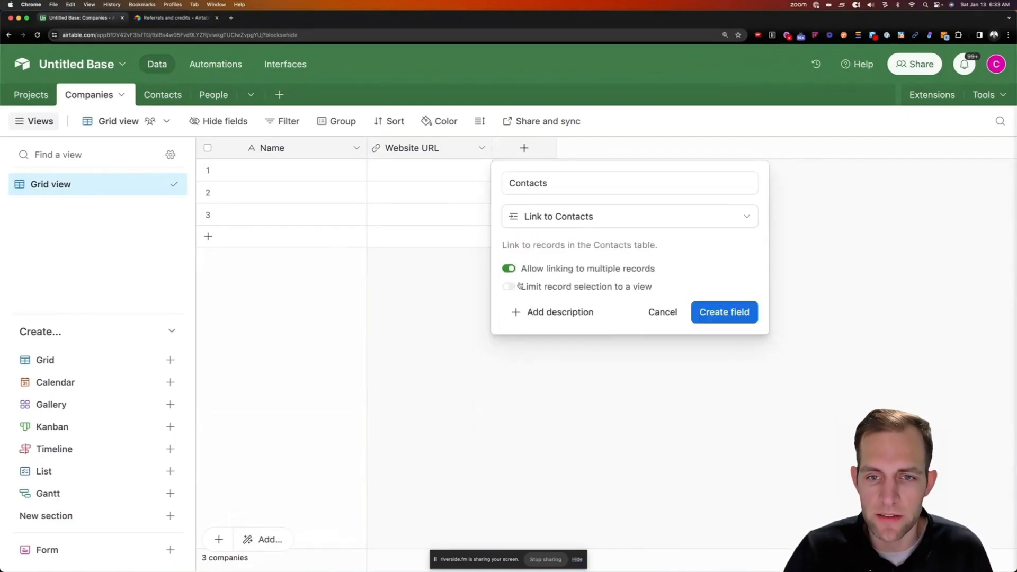
left_click(737, 315)
Add a Phone field of Phone number type
left_click(655, 150)
type("Phone")
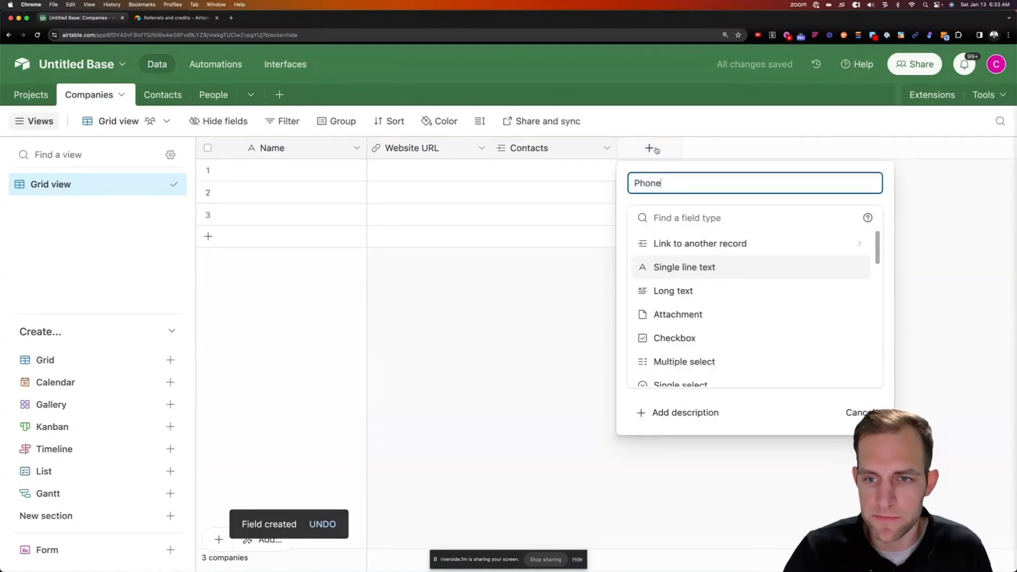
key("Tab")
type("Phon")
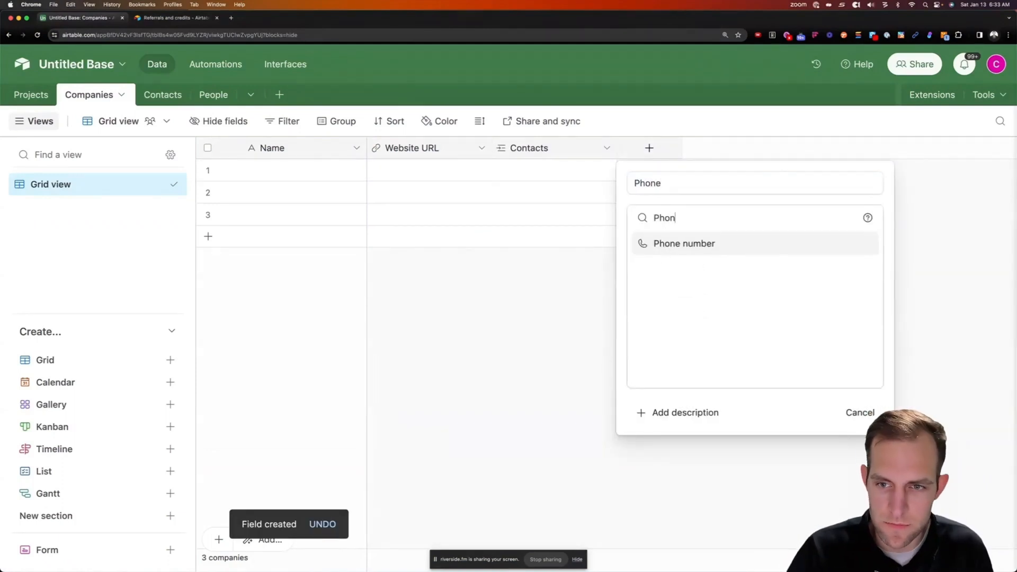
key("Return")
left_click(844, 279)
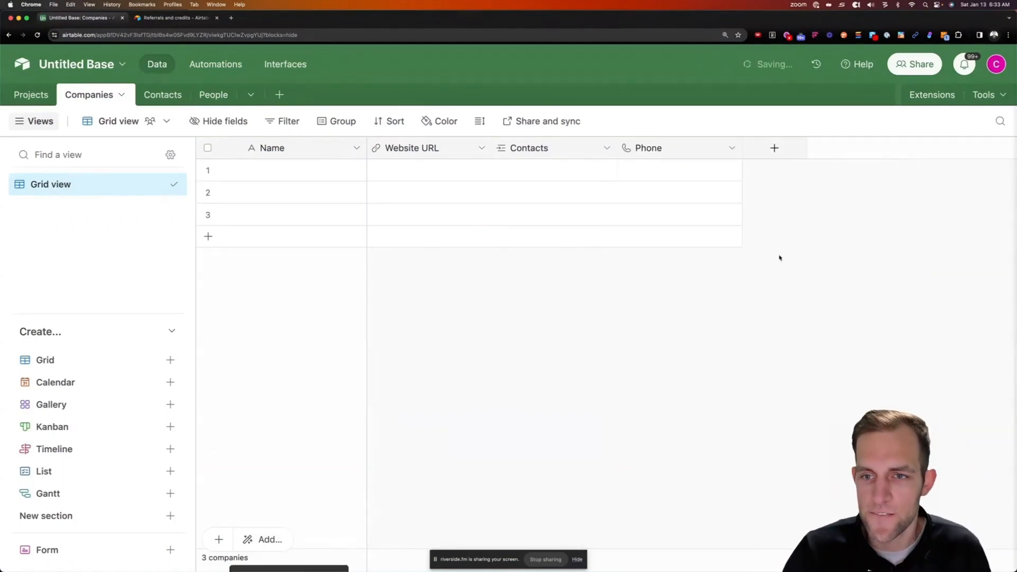
Add a Street Address single line text field, then duplicate it
left_click(774, 148)
type("Stre")
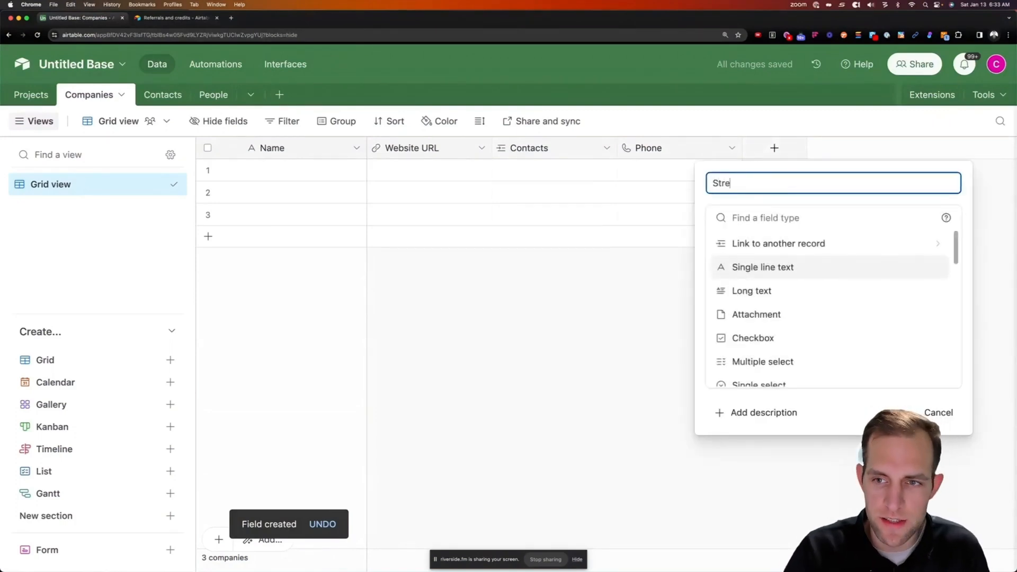
type("et Address")
key("Return")
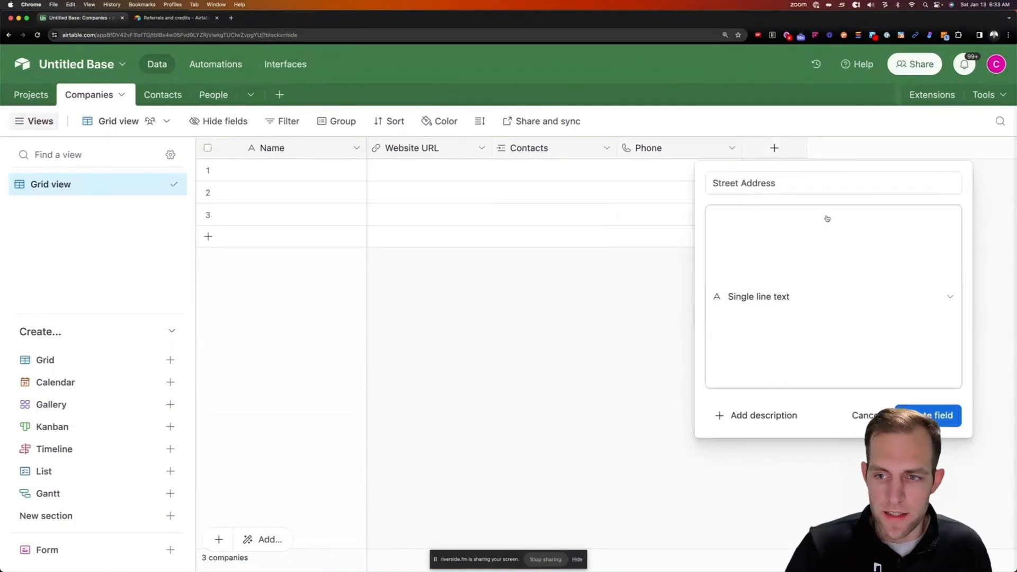
left_click(897, 317)
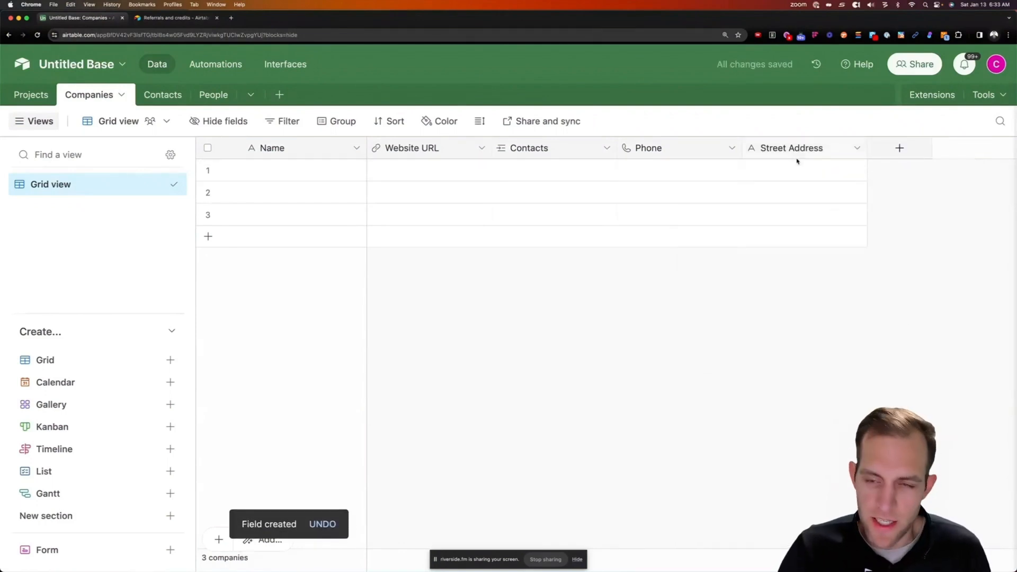
left_click_drag(783, 149, 869, 150)
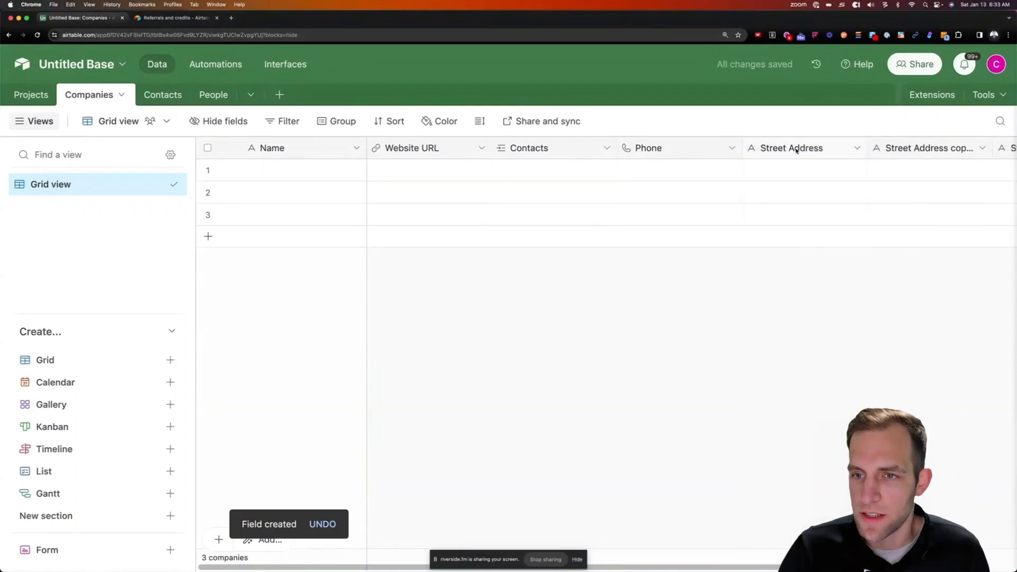
Rename the first copied Street Address field to City
left_click_drag(803, 152, 869, 156)
scroll(863, 159, "right", 3)
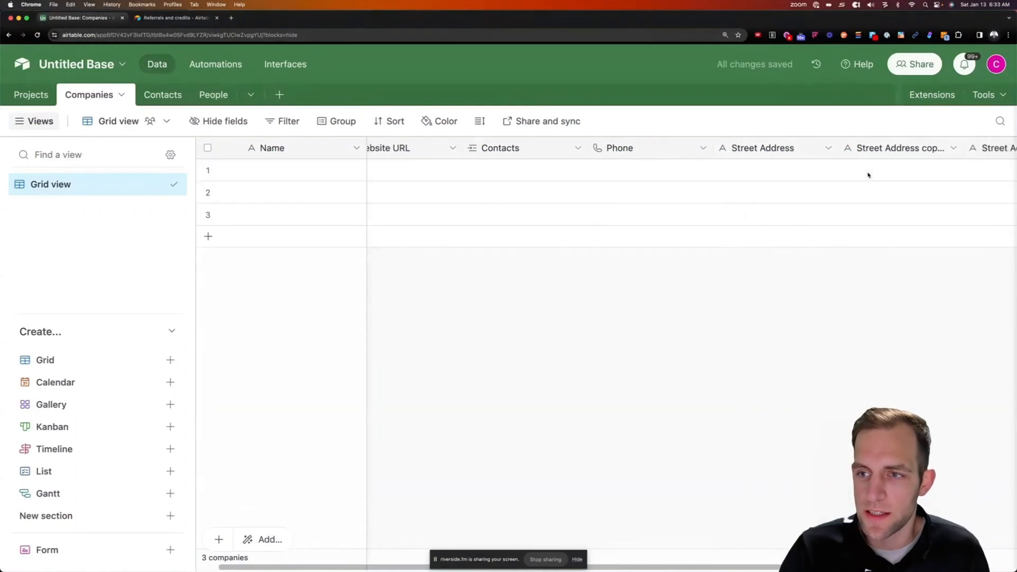
left_click(832, 148)
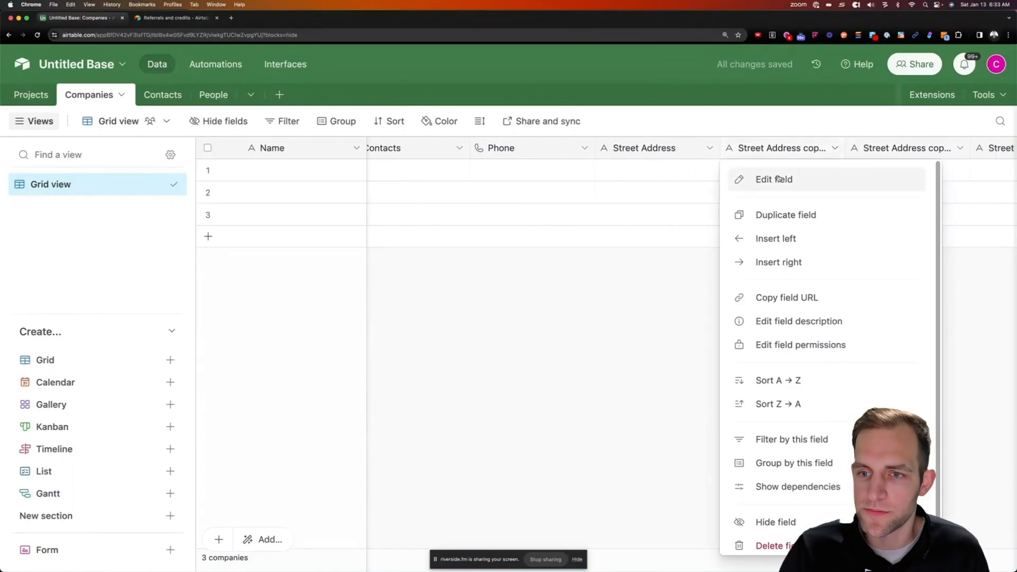
left_click(752, 179)
triple_click(552, 187)
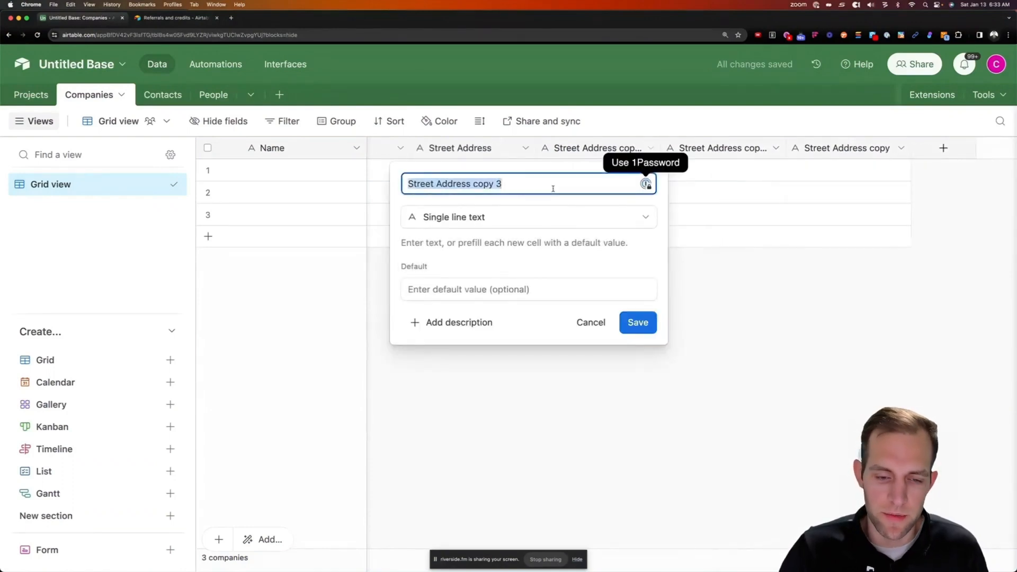
type("City")
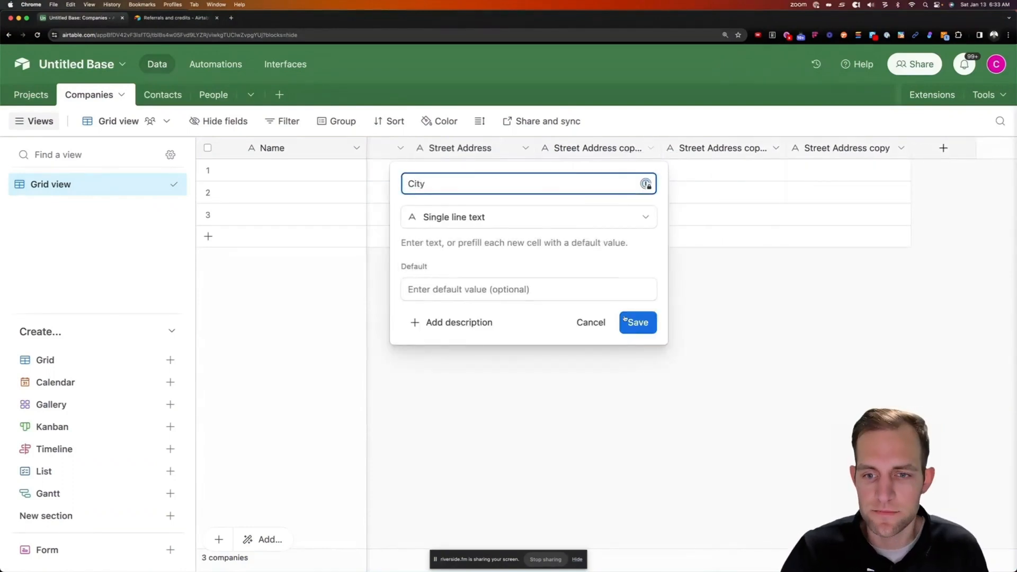
key("Return")
Rename the second copied Street Address field to State
right_click(749, 153)
left_click(713, 180)
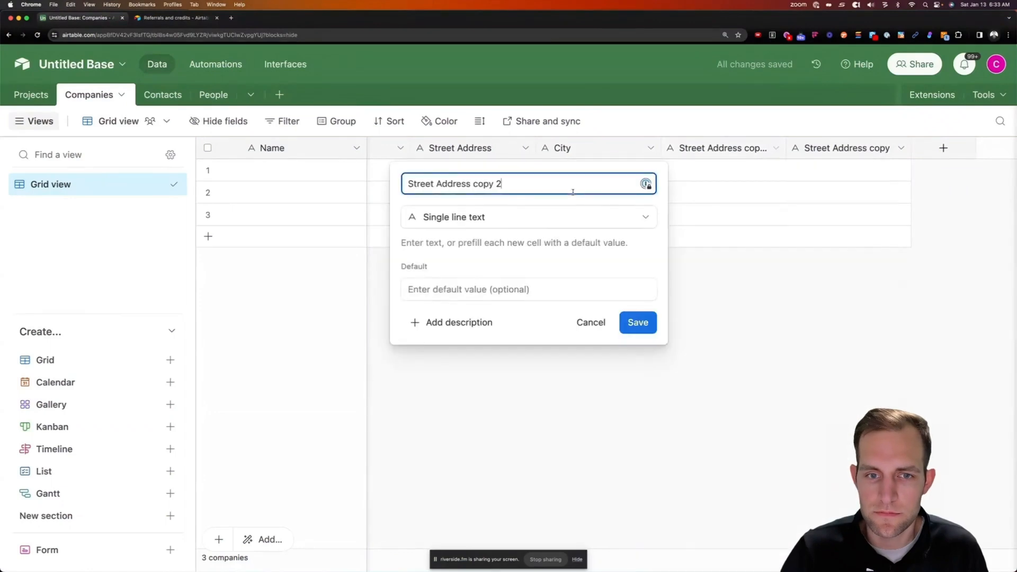
triple_click(572, 189)
type("State")
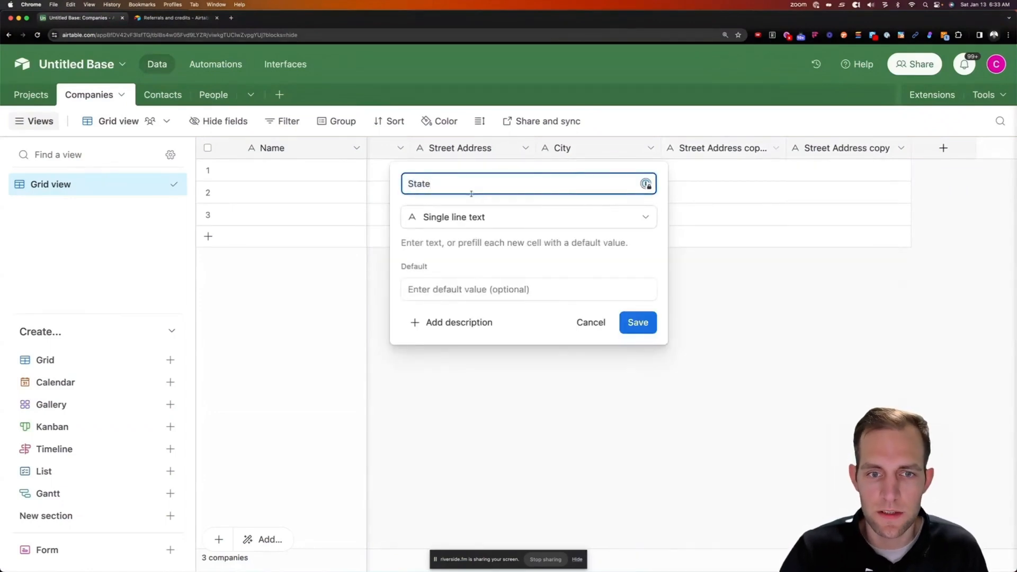
left_click(643, 330)
Rename the last copied Street Address field to Zip
right_click(794, 154)
left_click(840, 176)
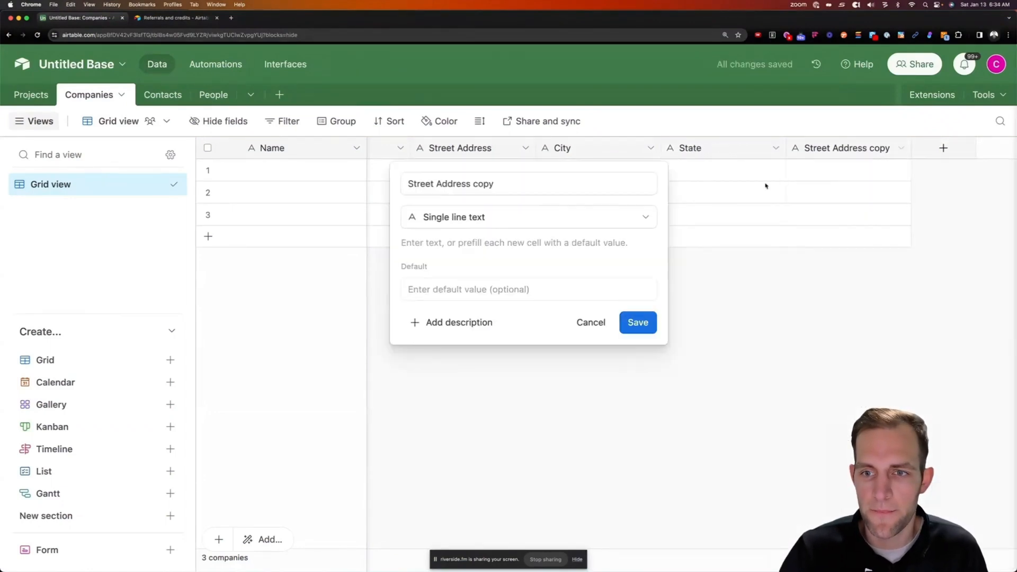
triple_click(506, 179)
type("Zip")
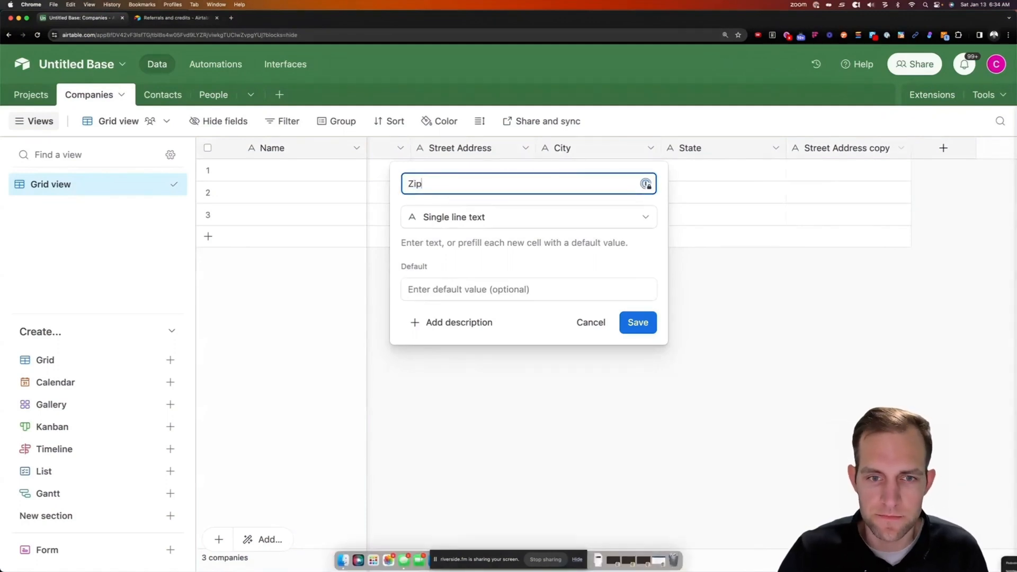
left_click(621, 328)
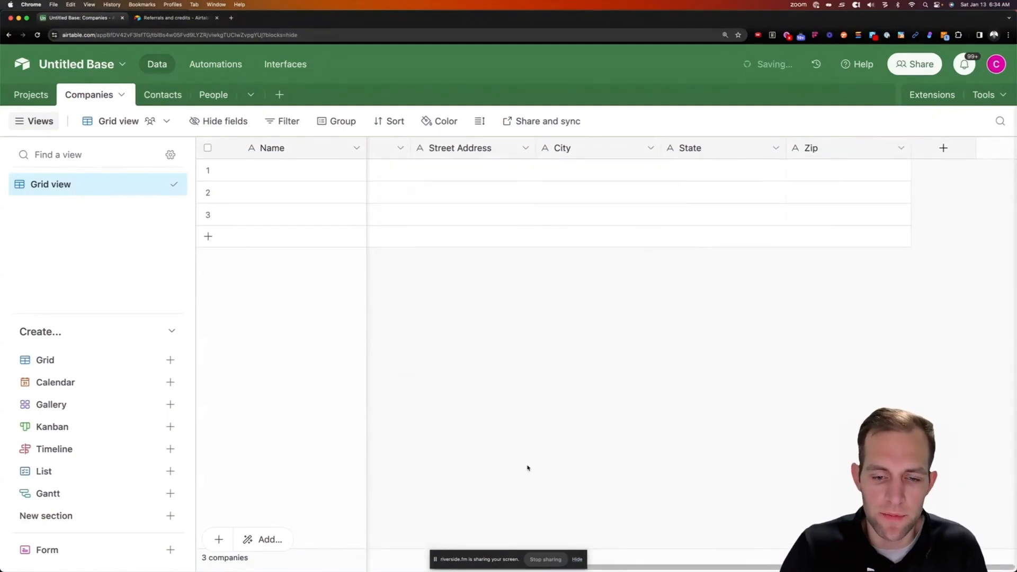
scroll(623, 566, "left", 3)
scroll(624, 566, "left", 5)
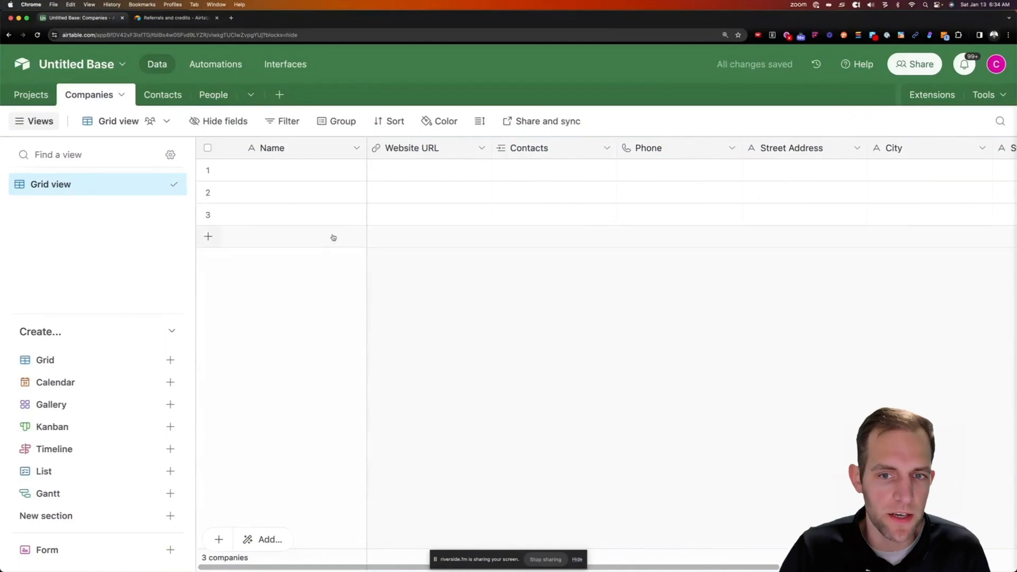
Delete the Notes, Assignee and Status fields from Contacts, then switch to Projects
left_click(157, 95)
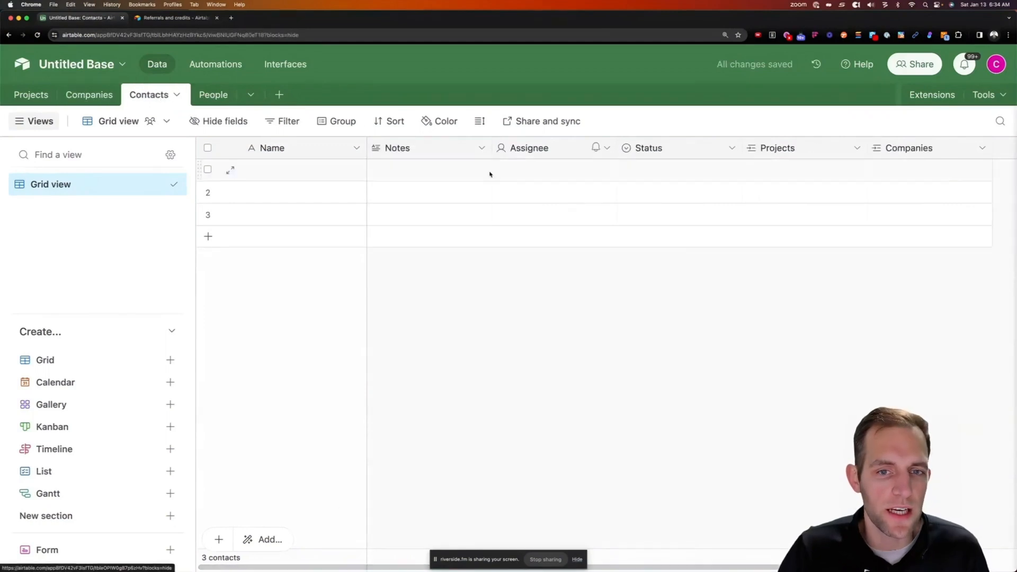
left_click(420, 151)
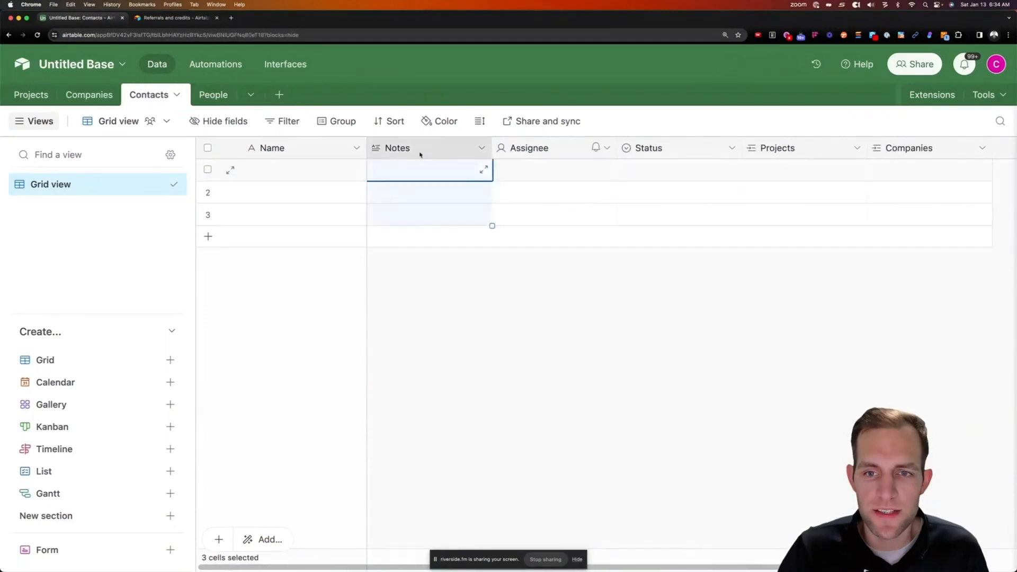
left_click(663, 150, "shift")
right_click(664, 150)
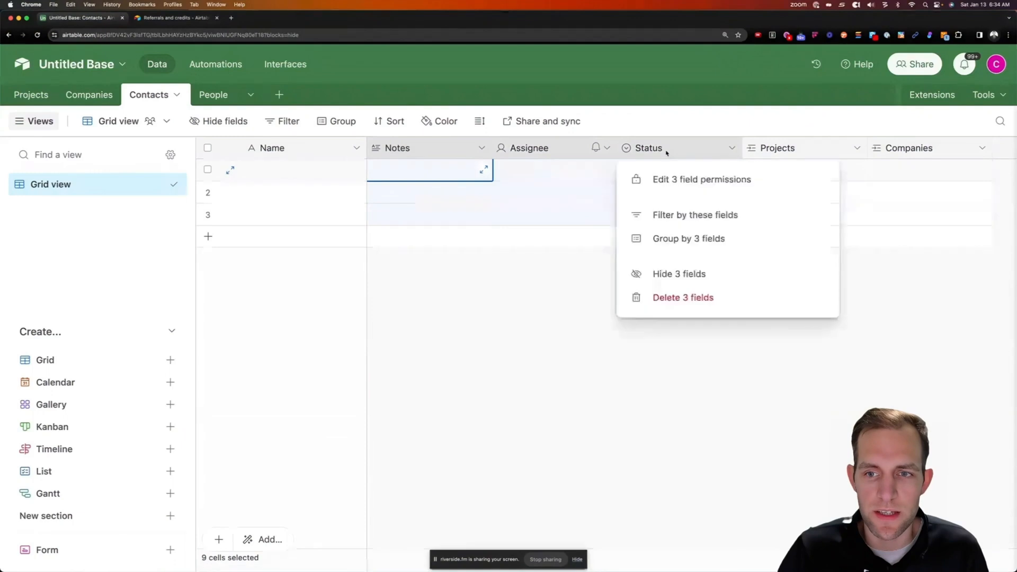
left_click(669, 298)
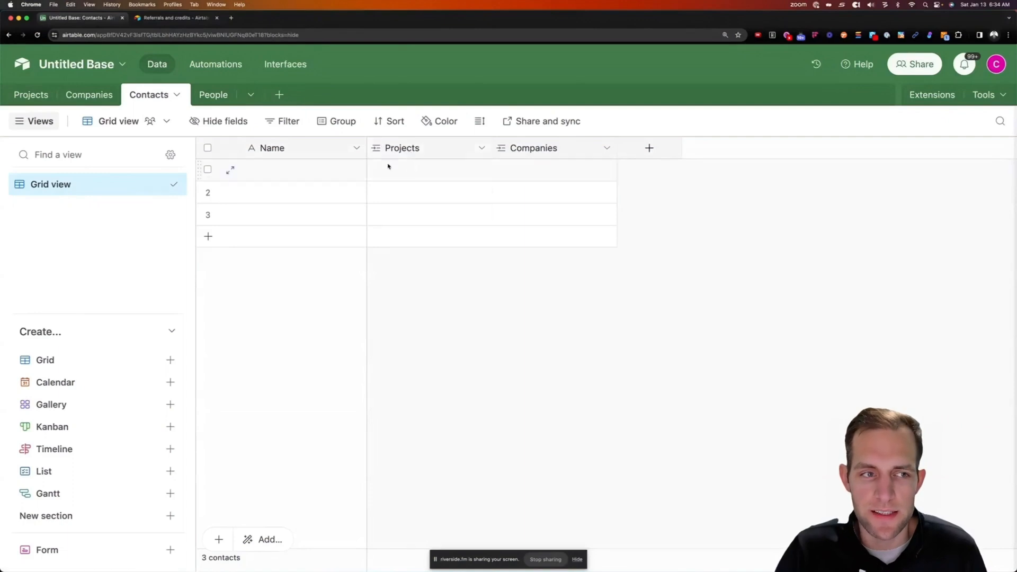
left_click(30, 99)
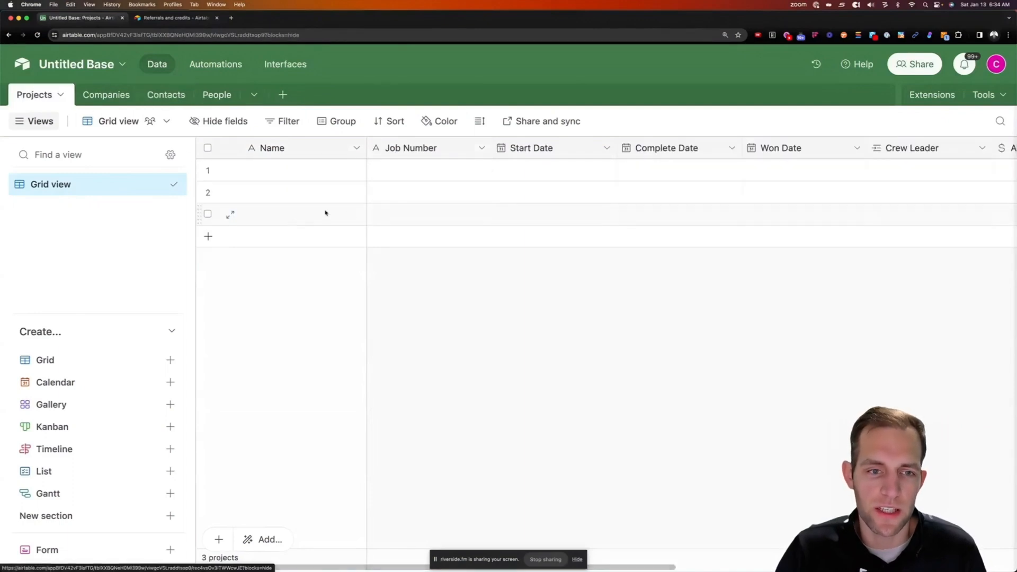
Give the first project Job Number 1234 and a start date of 1/1/2024
left_click(291, 169)
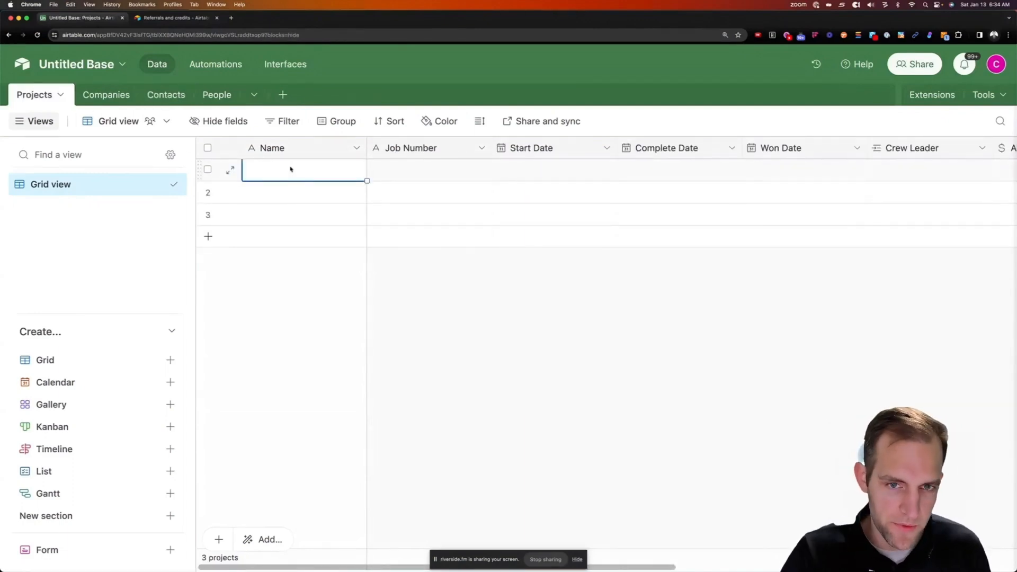
key("Tab")
type("1")
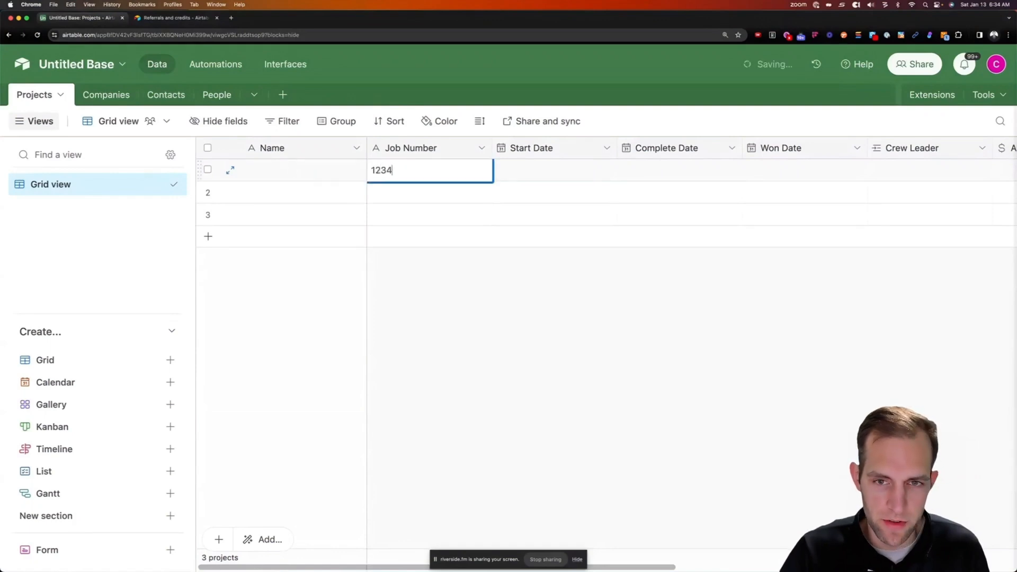
key("Tab")
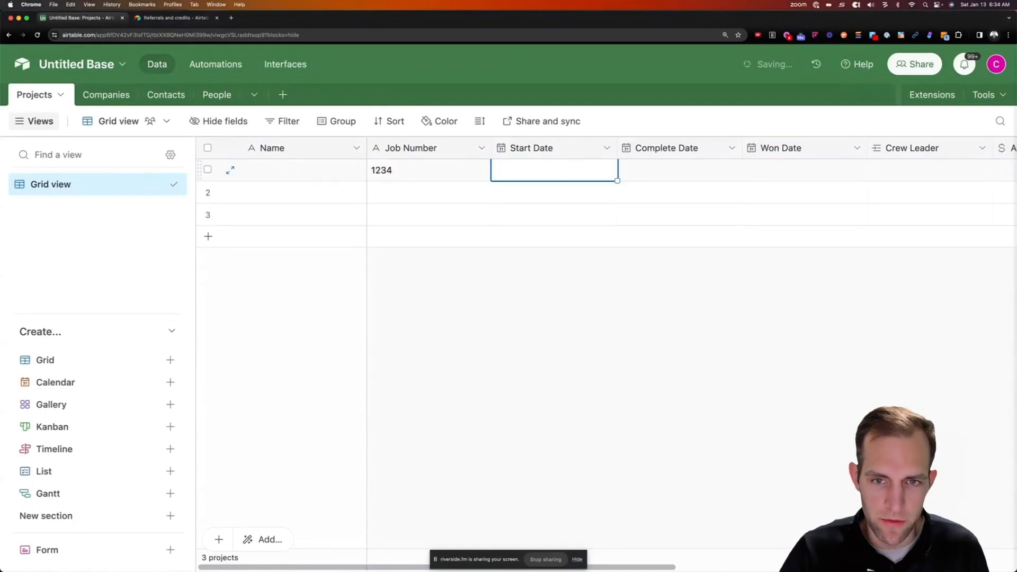
left_click(551, 178)
left_click(536, 239)
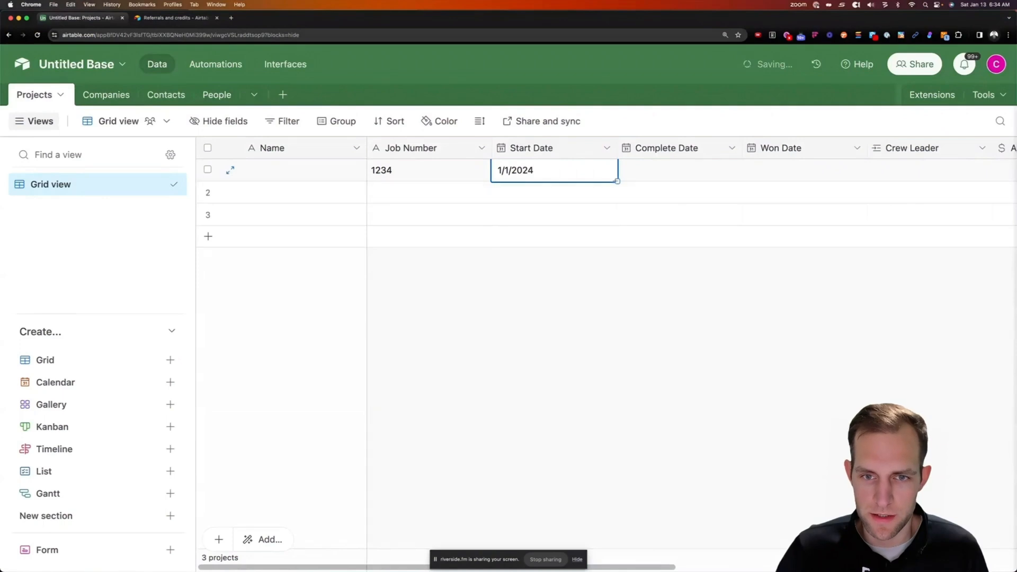
Set the first project's completion date to 1/5/2024 and won date to 12/1/2023
left_click(652, 175)
left_click(652, 175)
left_click(747, 239)
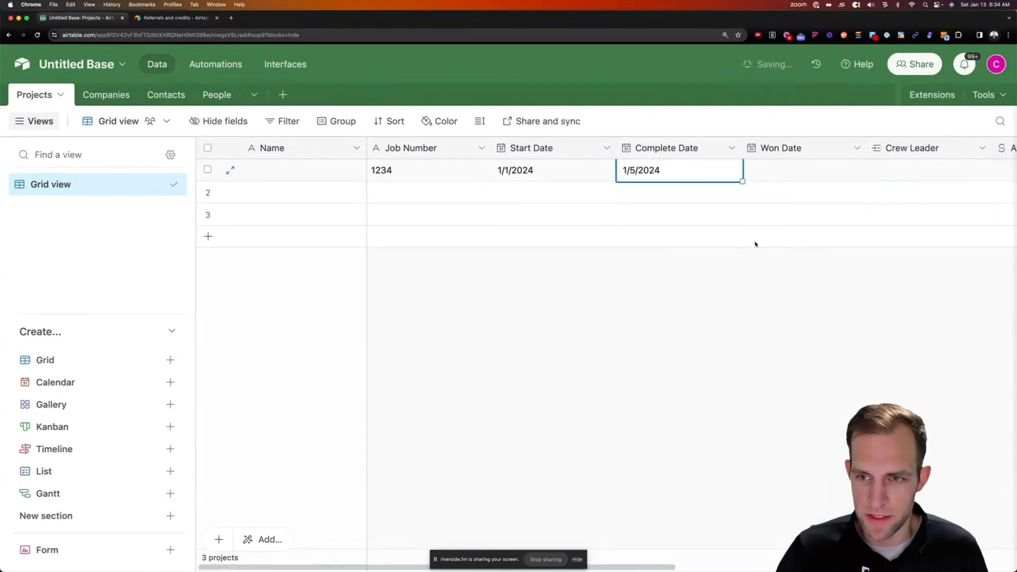
left_click(785, 174)
left_click(785, 174)
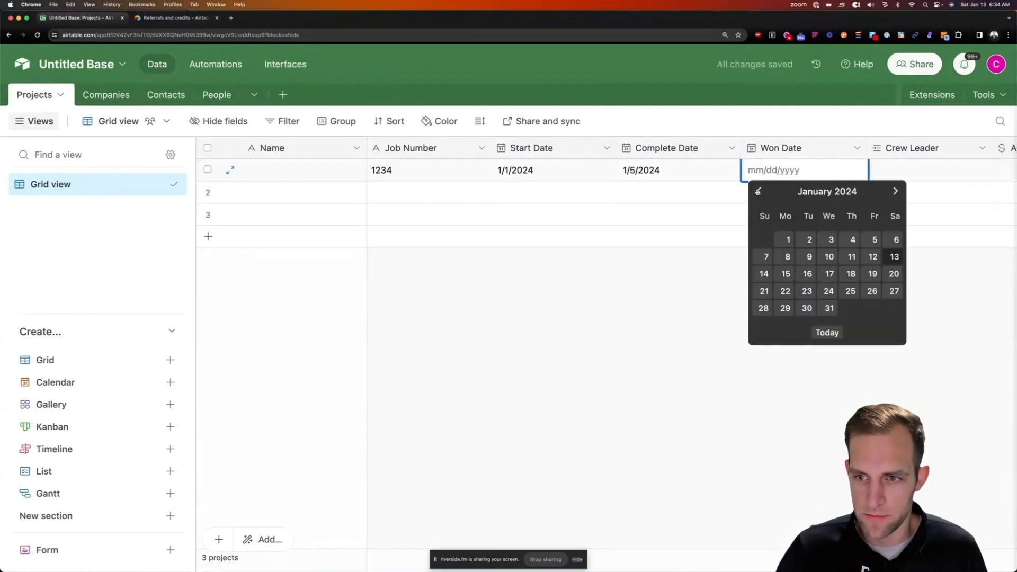
left_click(758, 191)
left_click(872, 239)
Enter an Amount of $4,000.00 for the first project
scroll(857, 177, "right", 4)
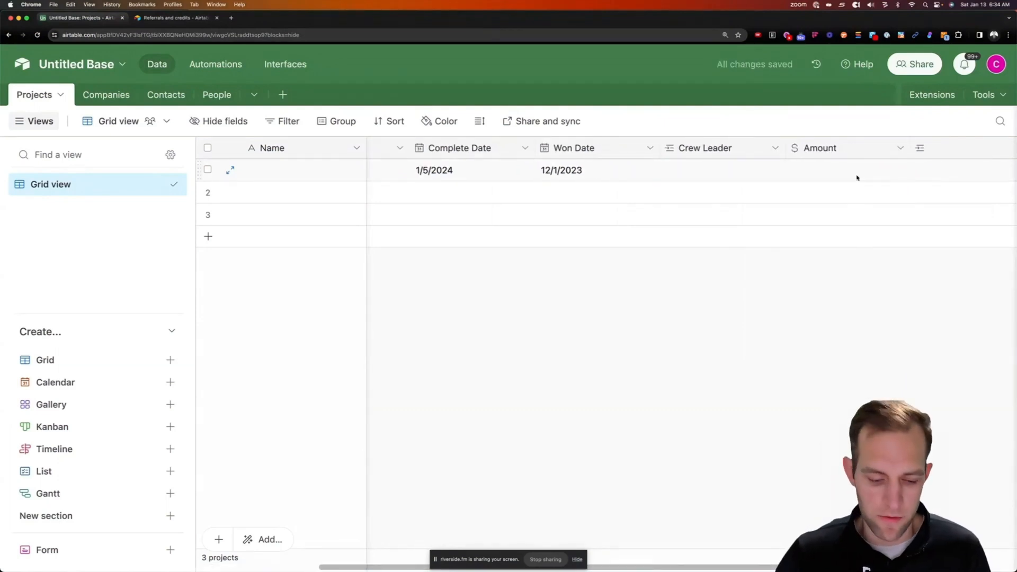
left_click(854, 176)
type("4000")
left_click(824, 254)
scroll(823, 255, "right", 2)
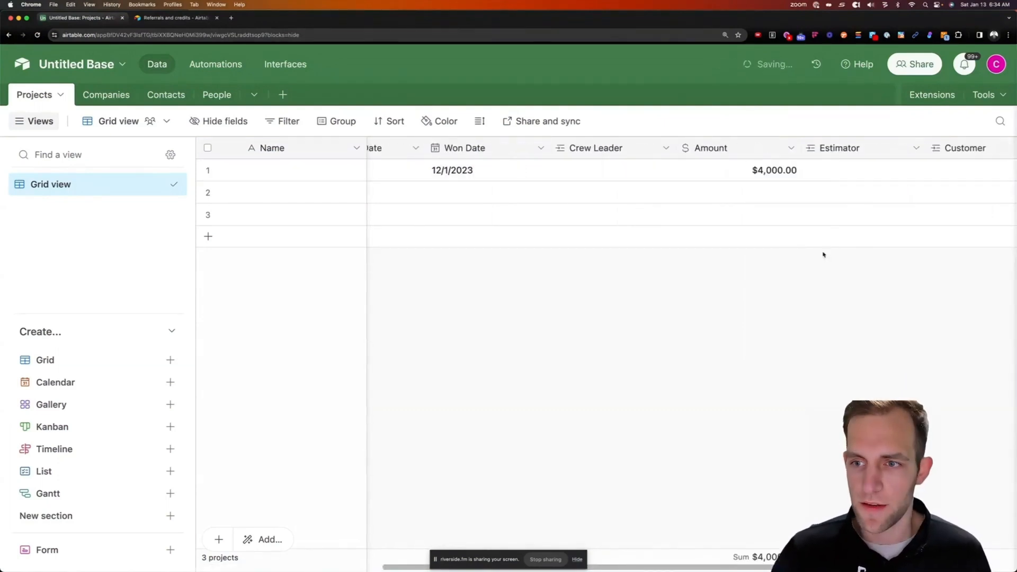
scroll(823, 254, "right", 2)
left_click(852, 171)
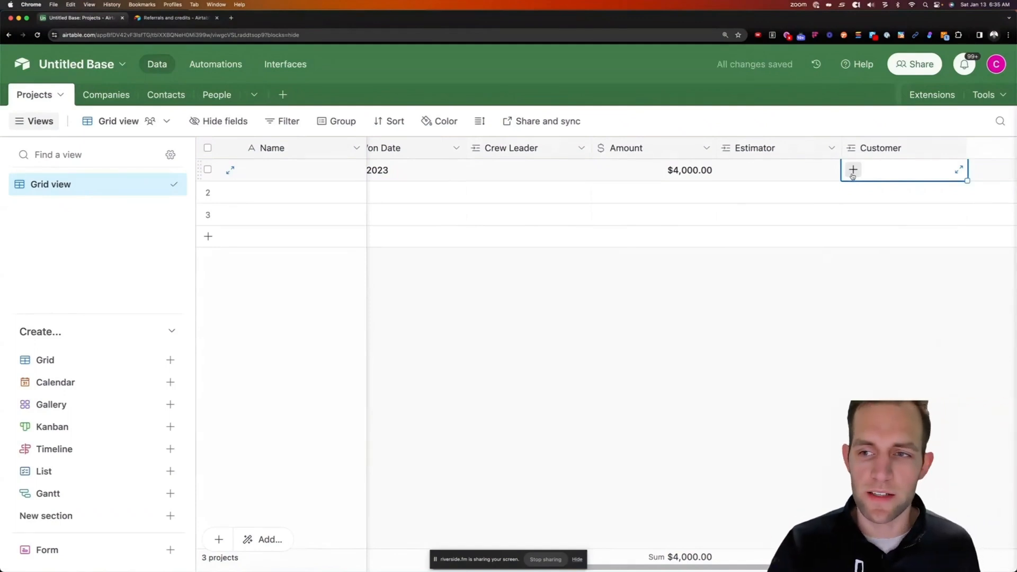
left_click(106, 94)
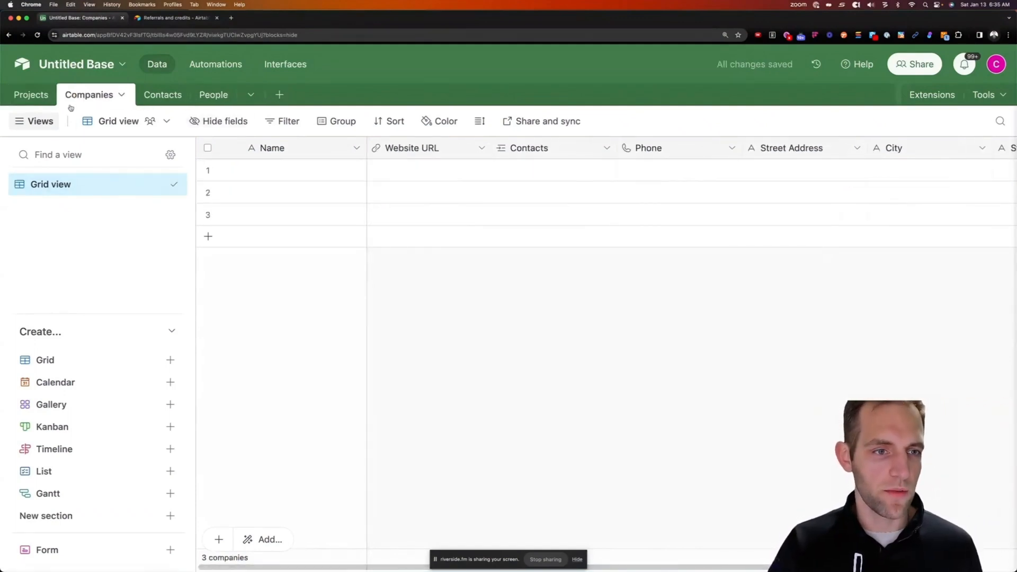
Add First Name and Last Name single line text fields to Contacts
left_click(159, 94)
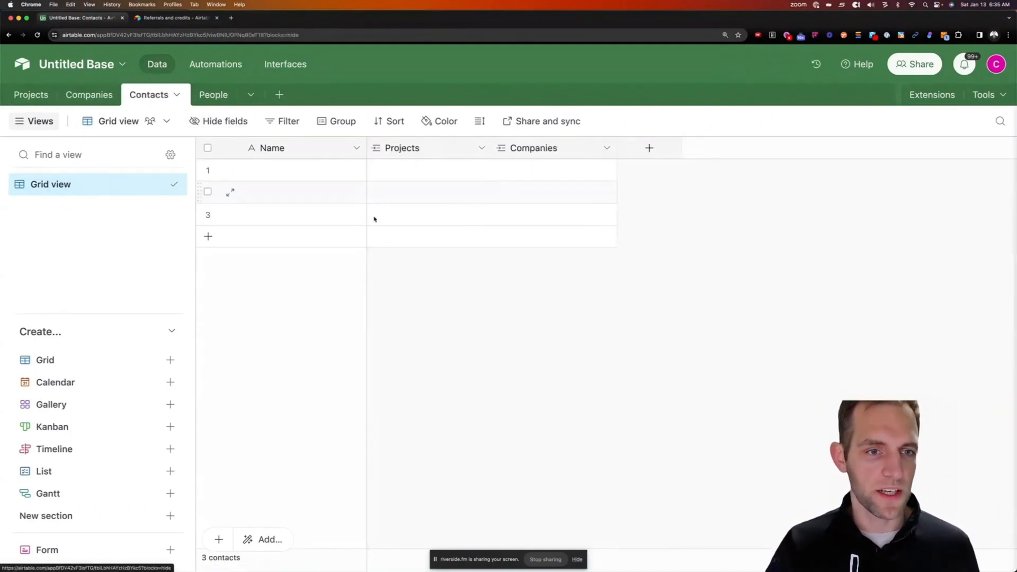
left_click(649, 149)
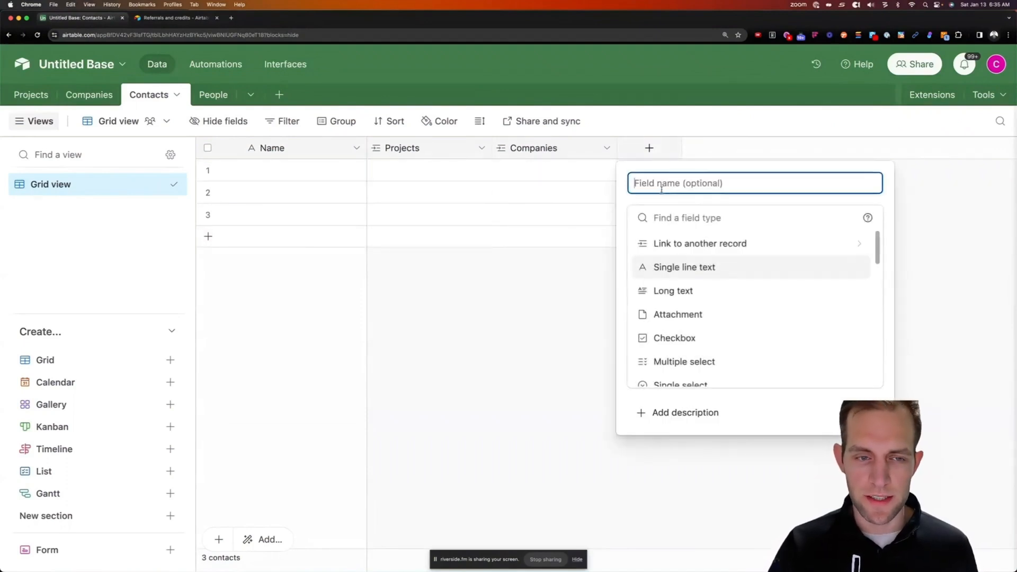
type("First Name")
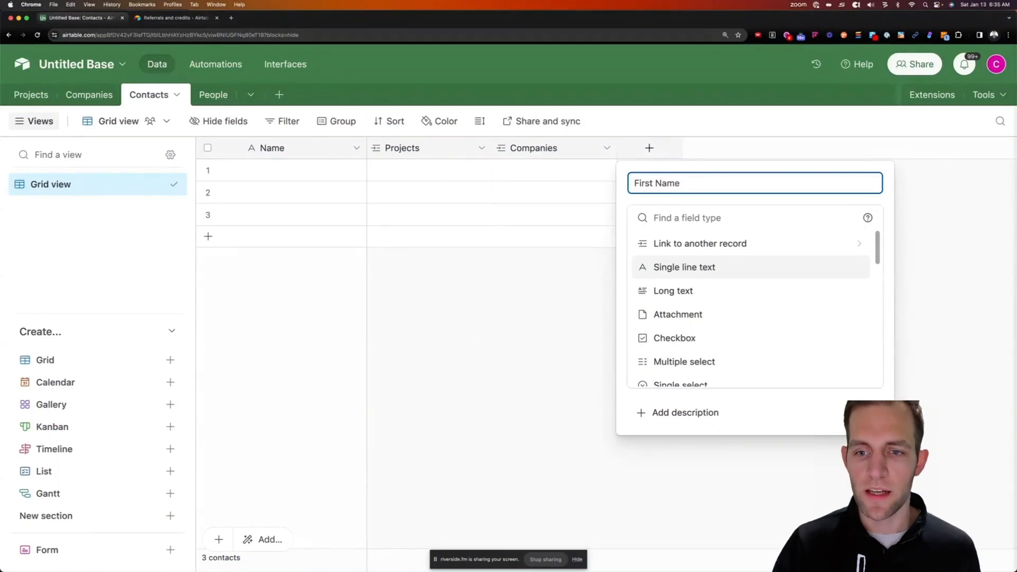
left_click(687, 271)
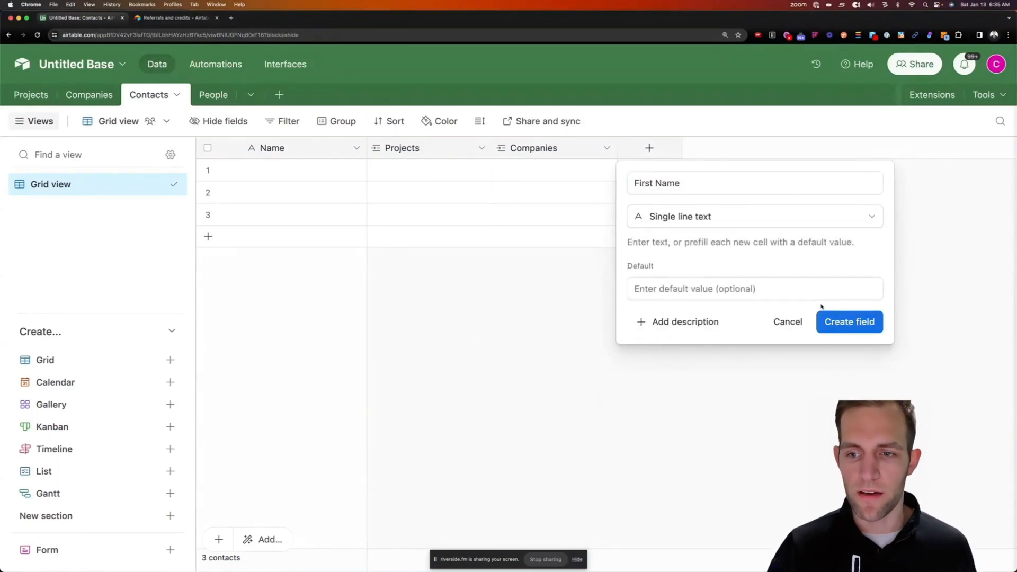
left_click(854, 332)
left_click(774, 149)
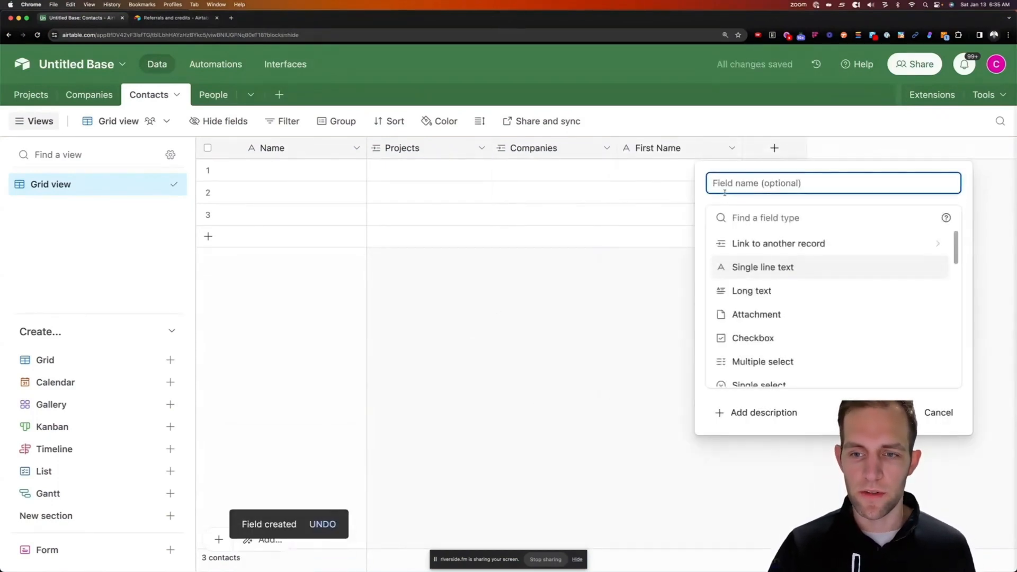
type("Last Name")
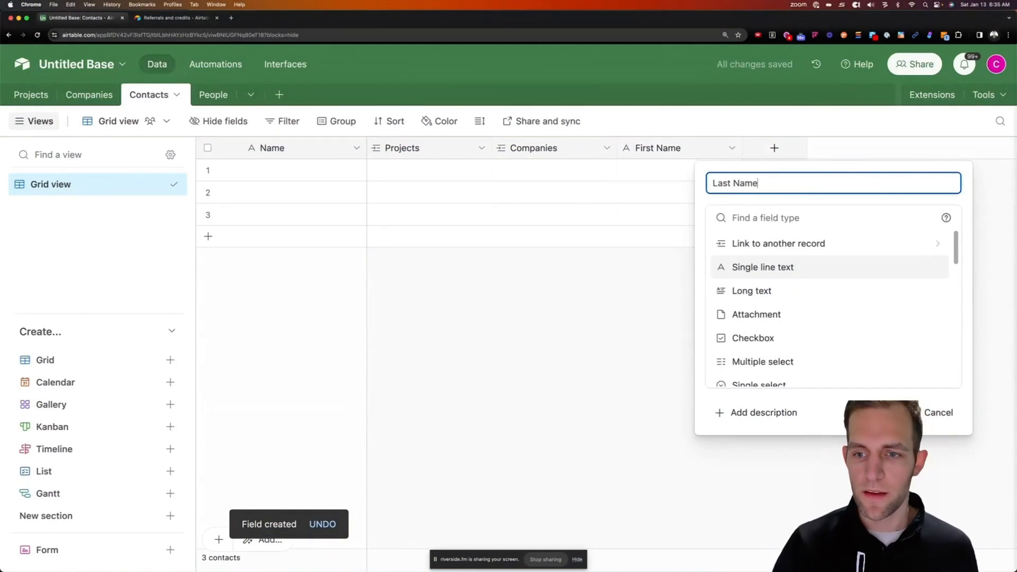
key("Return")
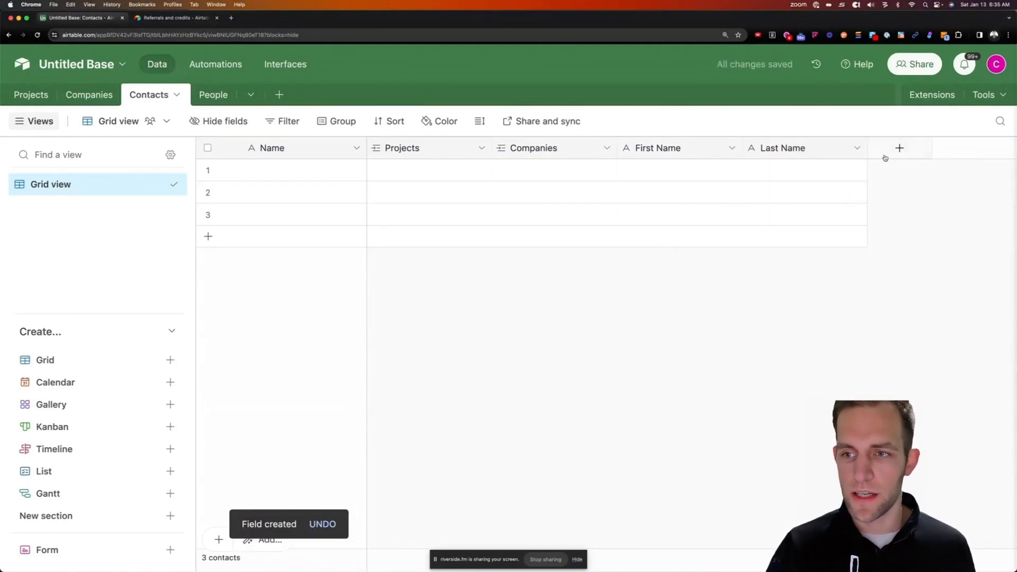
Add an Email field of type Email and a Phone field of type Phone number
left_click(885, 157)
type("Email")
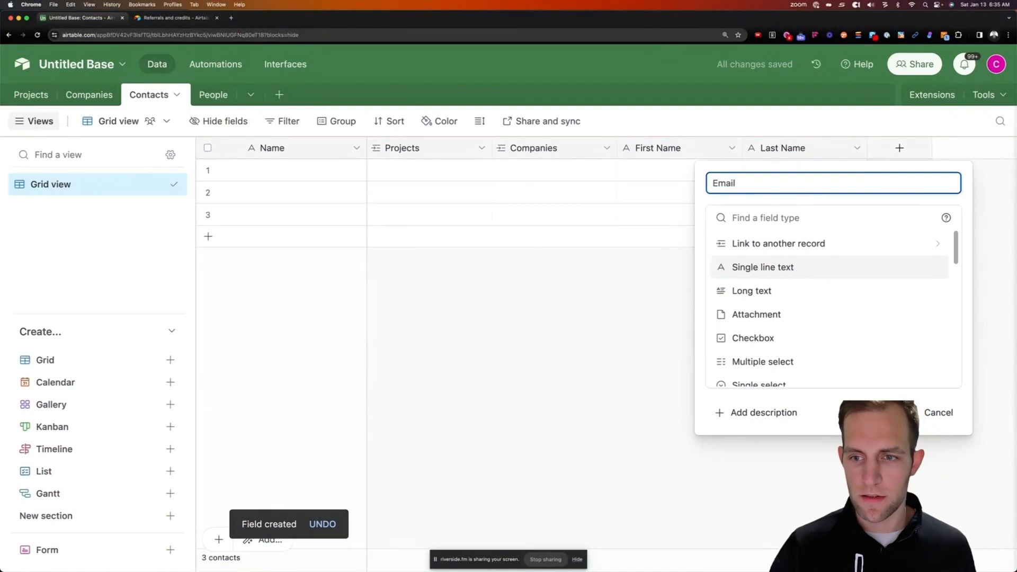
key("Tab")
type("e")
key("Return")
left_click(926, 278)
left_click(928, 151)
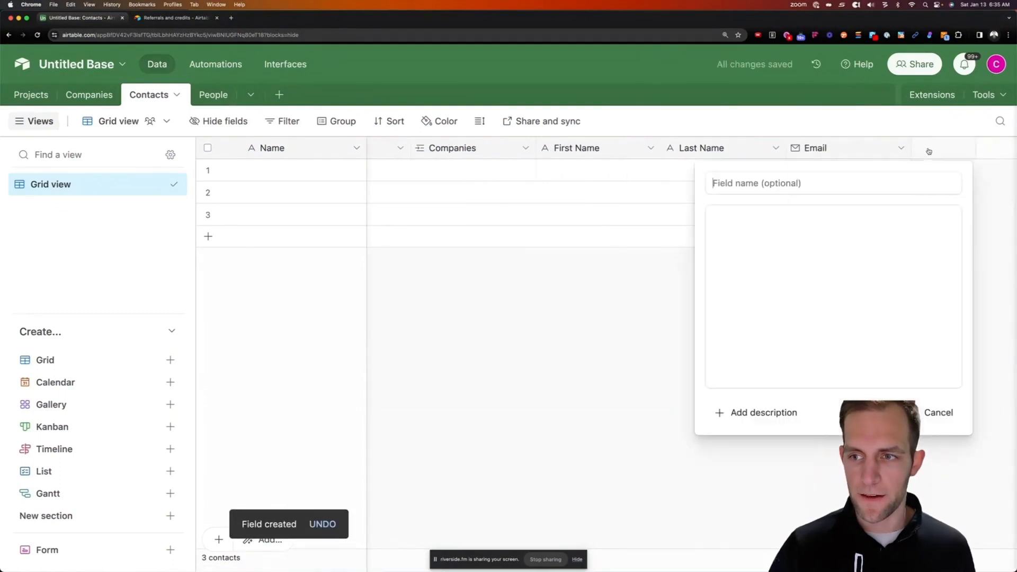
type("Phone")
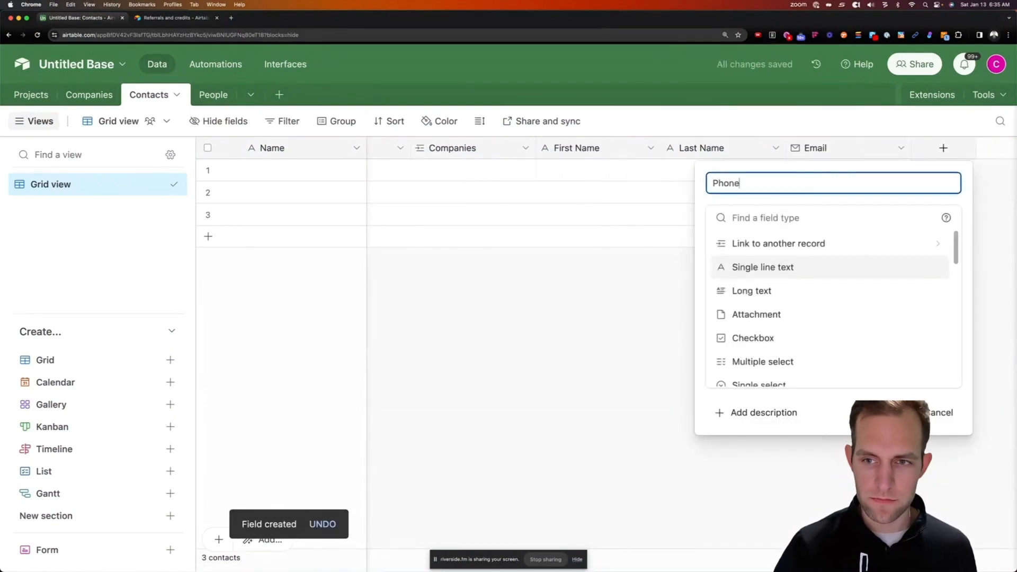
left_click(799, 217)
type("ph")
key("Return")
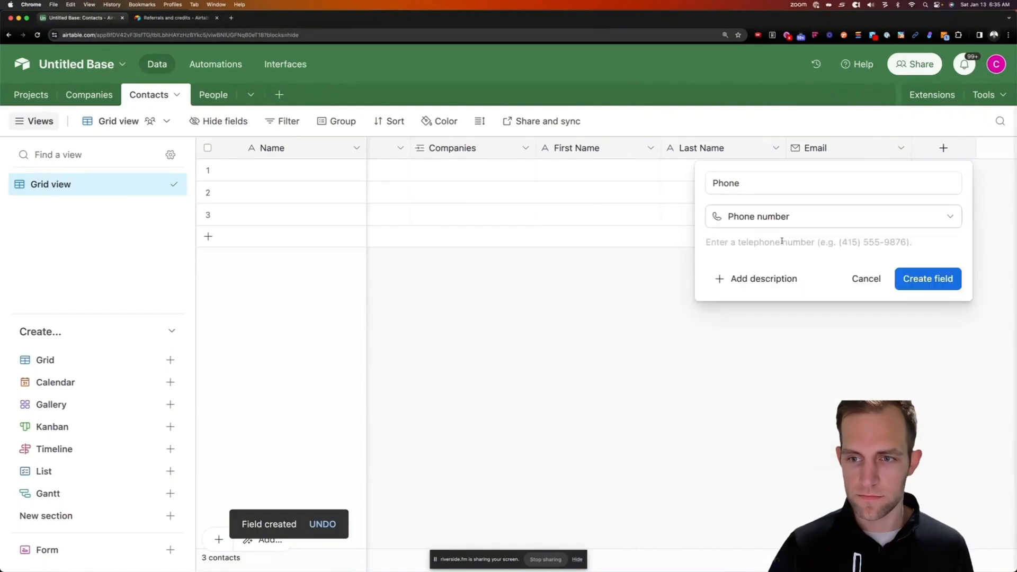
left_click(895, 278)
Add an Address single line text field after Phone
scroll(874, 165, "right", 2)
left_click(942, 148)
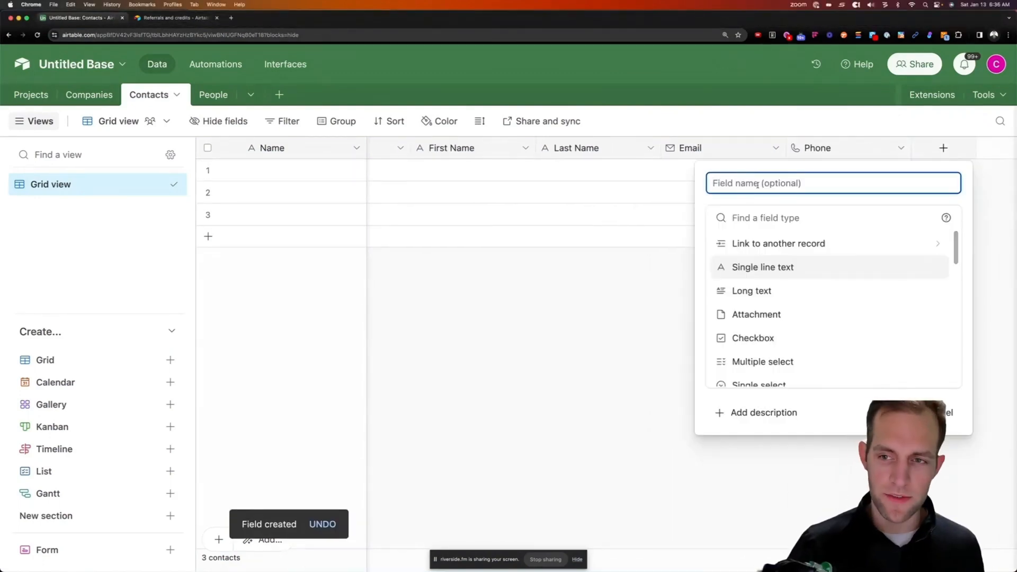
type("Street")
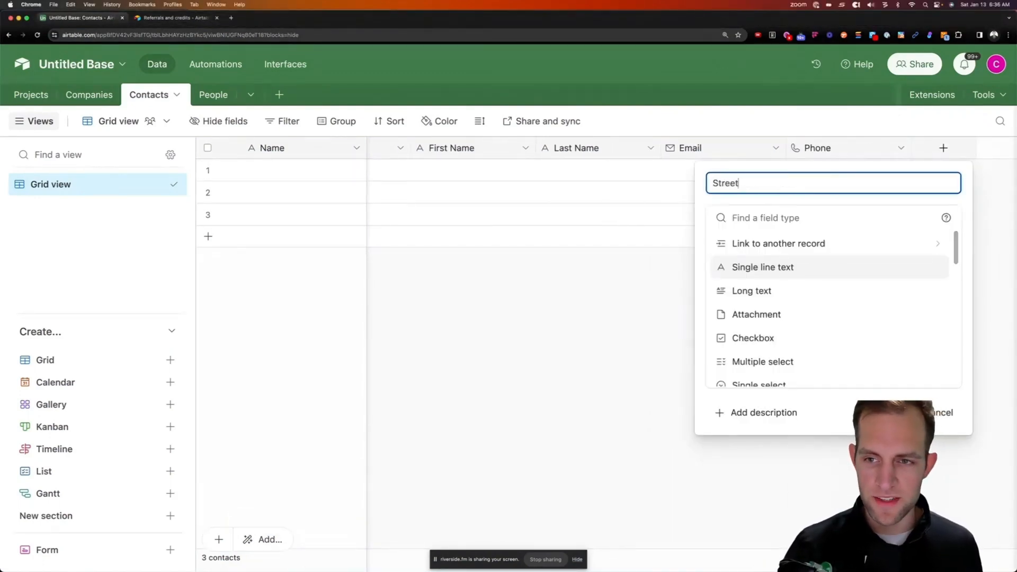
type(" A")
key("BackSpace")
key("BackSpace")
key("super+a")
type("Ad")
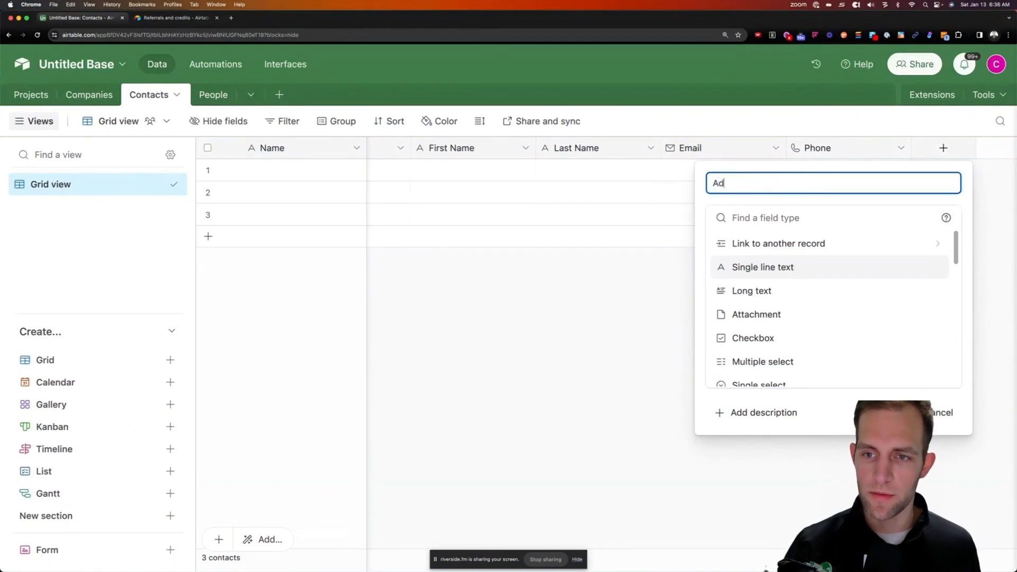
left_click(761, 218)
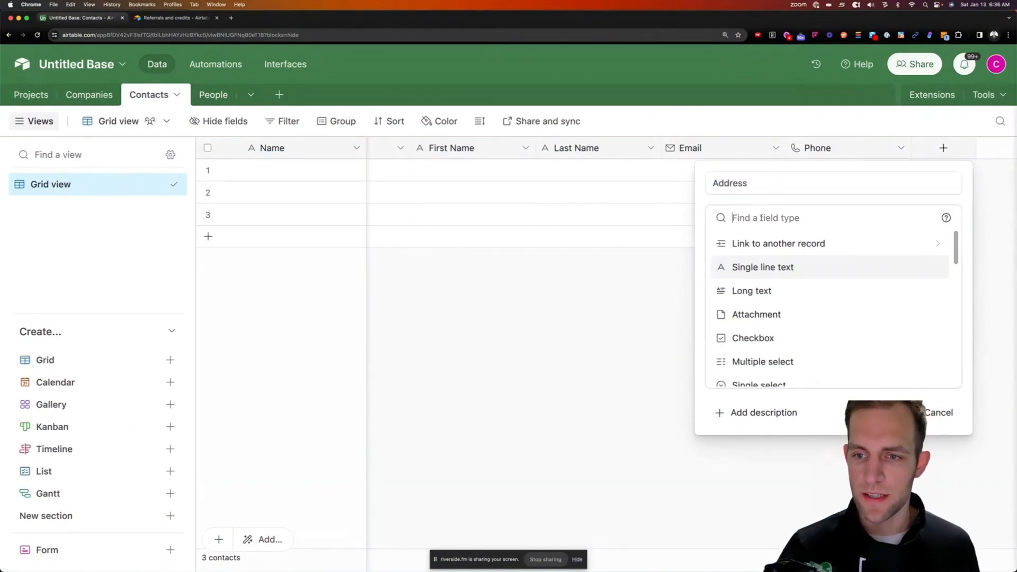
left_click(764, 267)
left_click(921, 322)
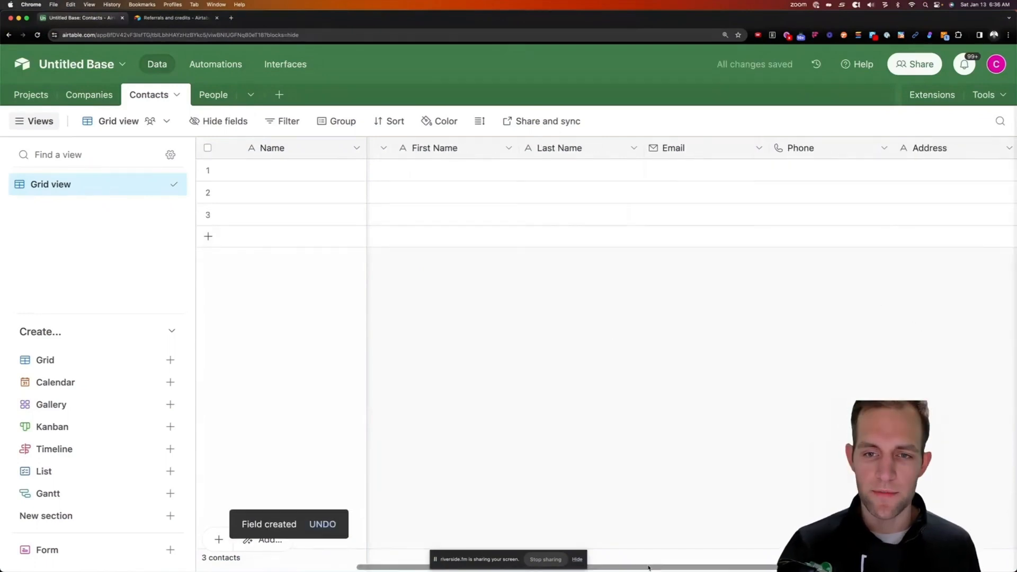
scroll(472, 530, "left", 5)
scroll(434, 551, "right", 5)
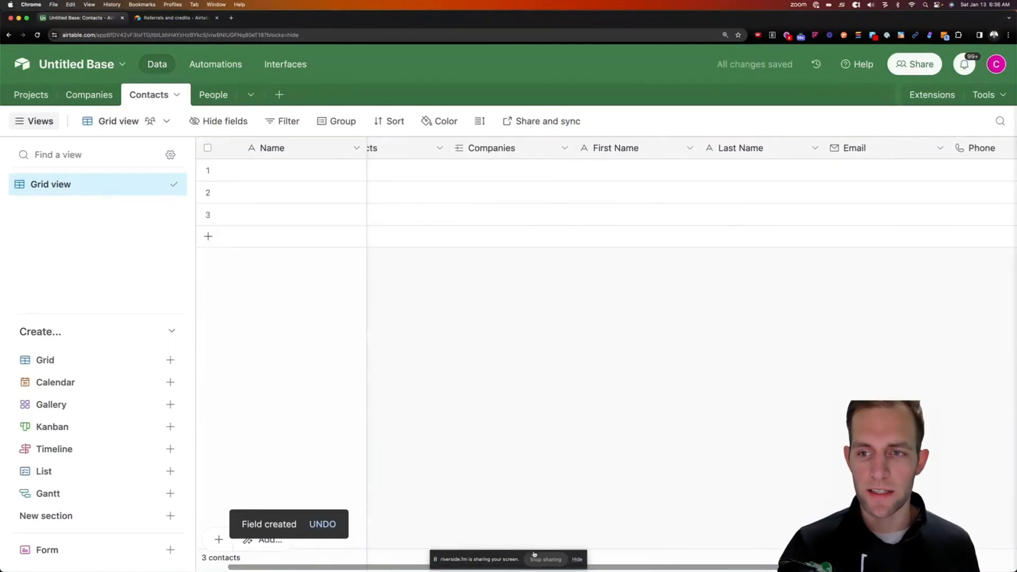
scroll(720, 558, "right", 2)
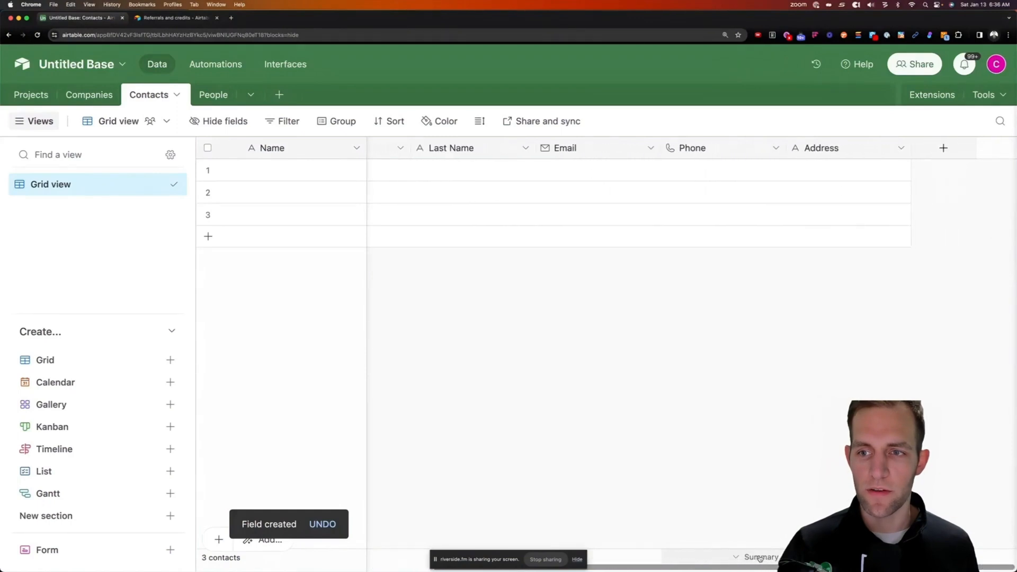
scroll(759, 559, "left", 10)
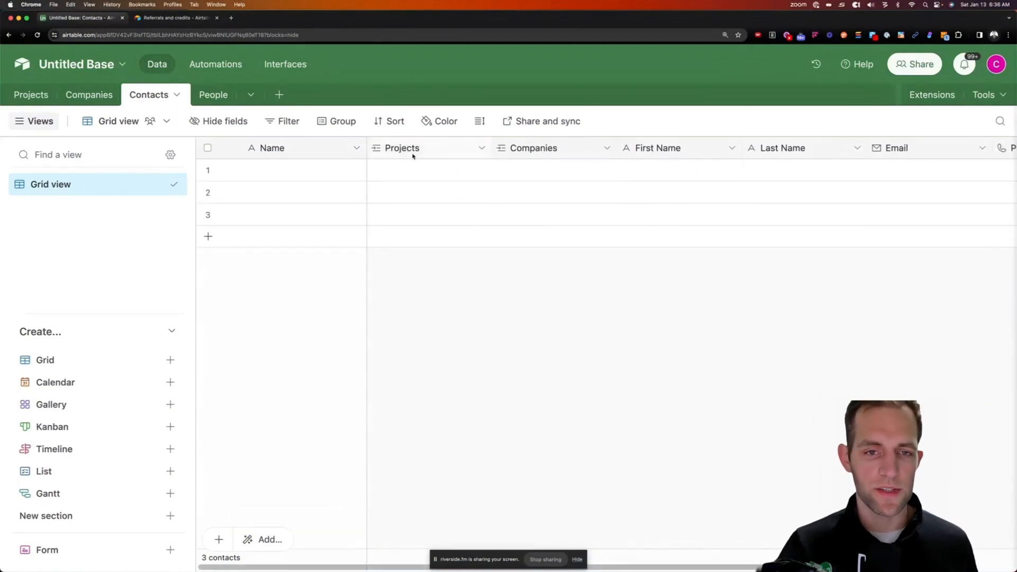
Change the Name field's type to Formula
left_click(339, 169)
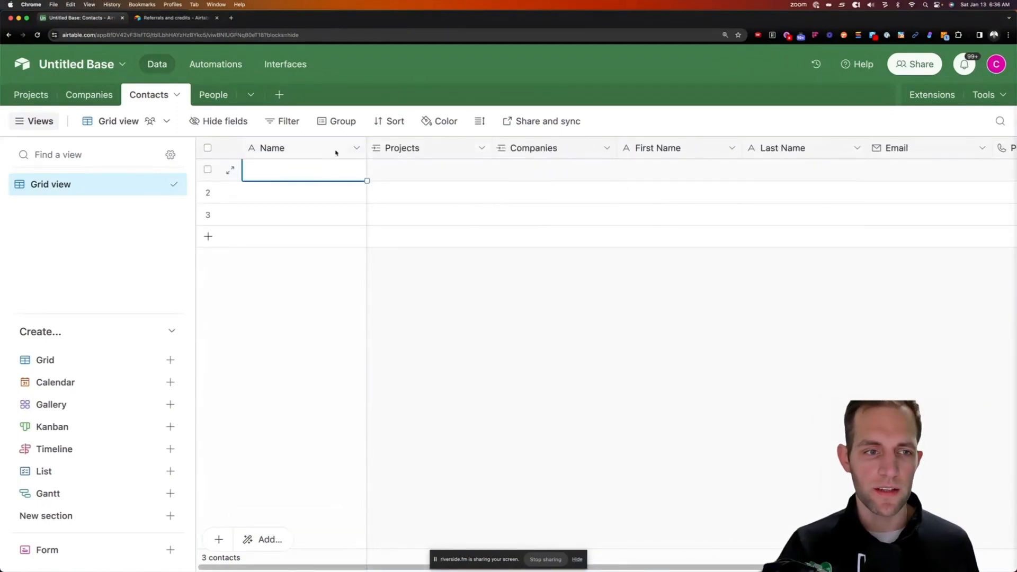
left_click(357, 148)
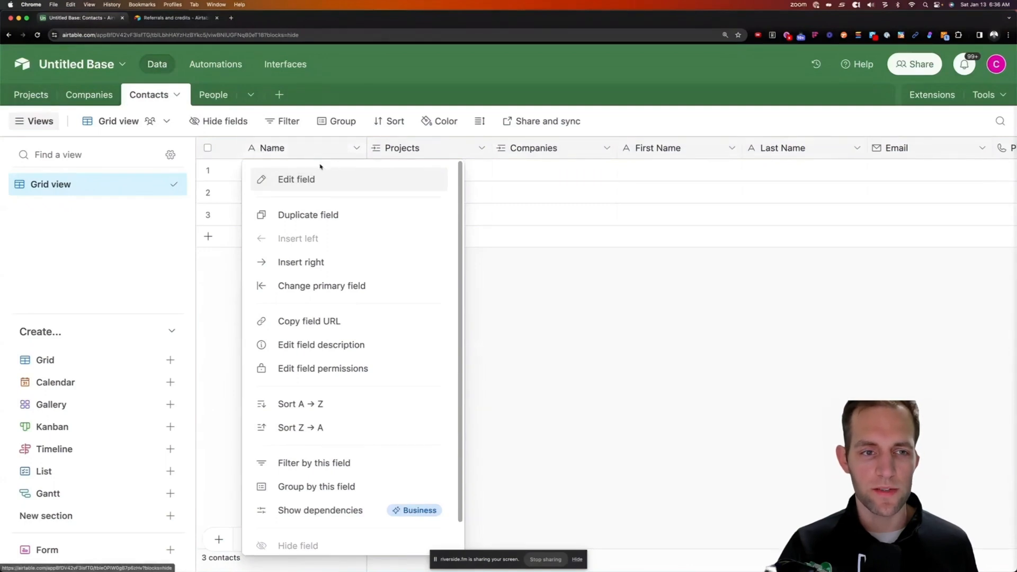
left_click(310, 179)
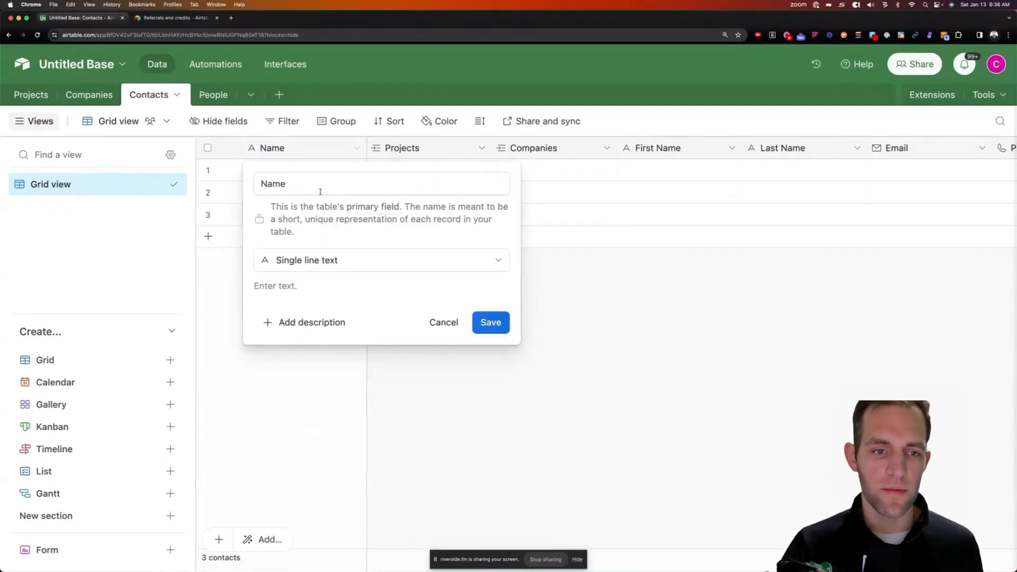
left_click(318, 191)
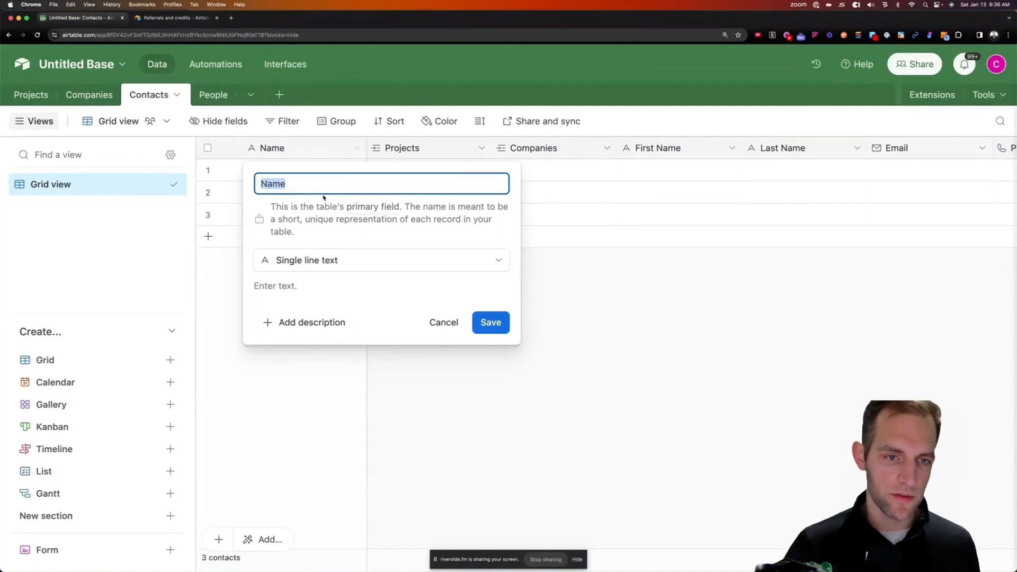
left_click(331, 262)
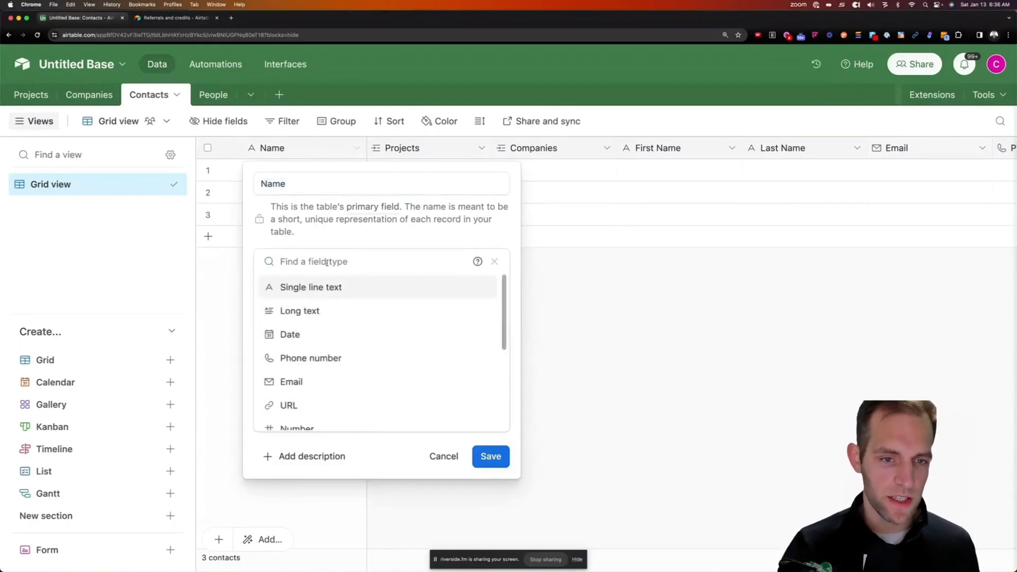
type("form")
key("Return")
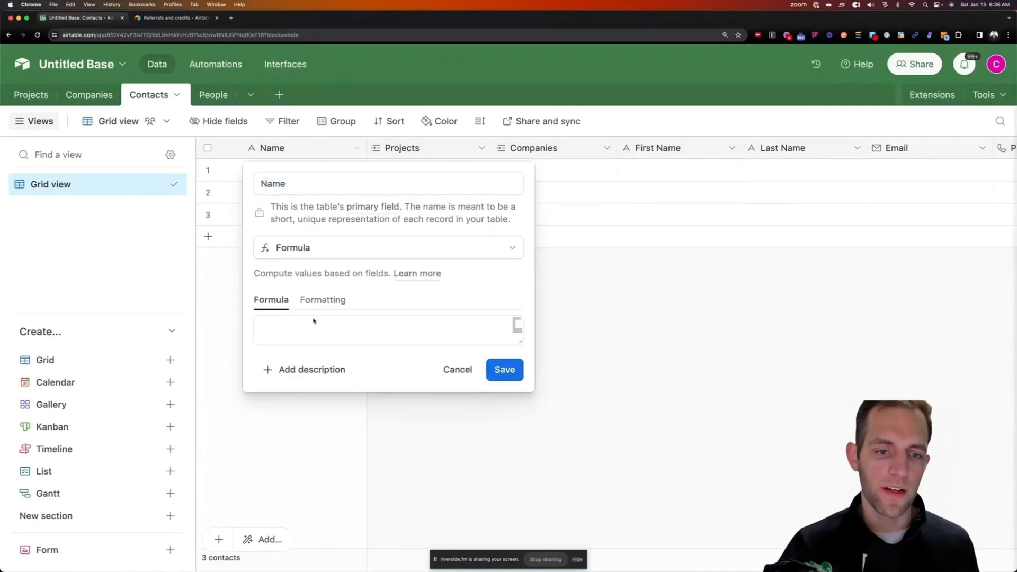
Enter the formula {First Name}&" "&{Last Name}, save it and confirm the change
left_click(294, 328)
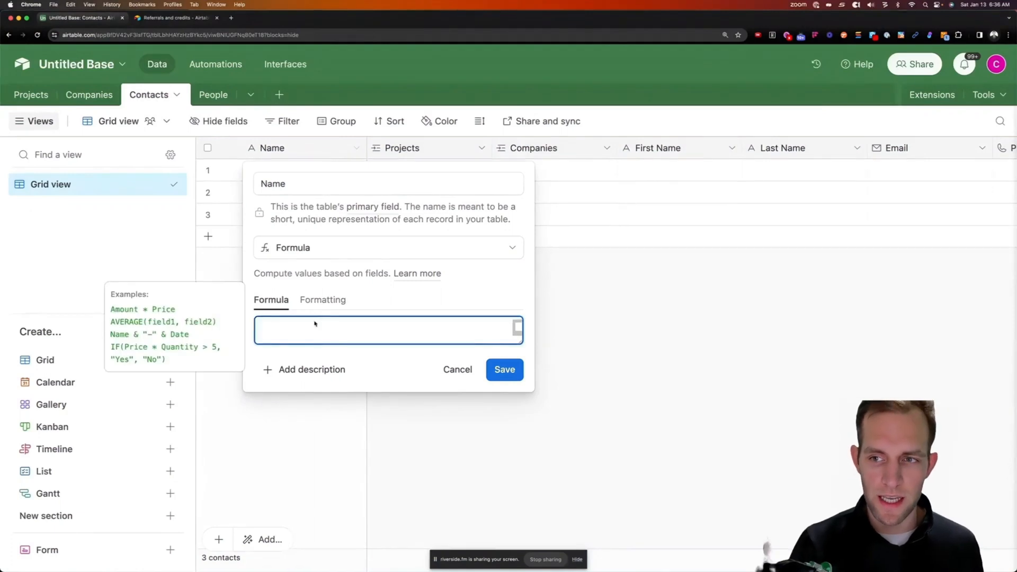
type("first")
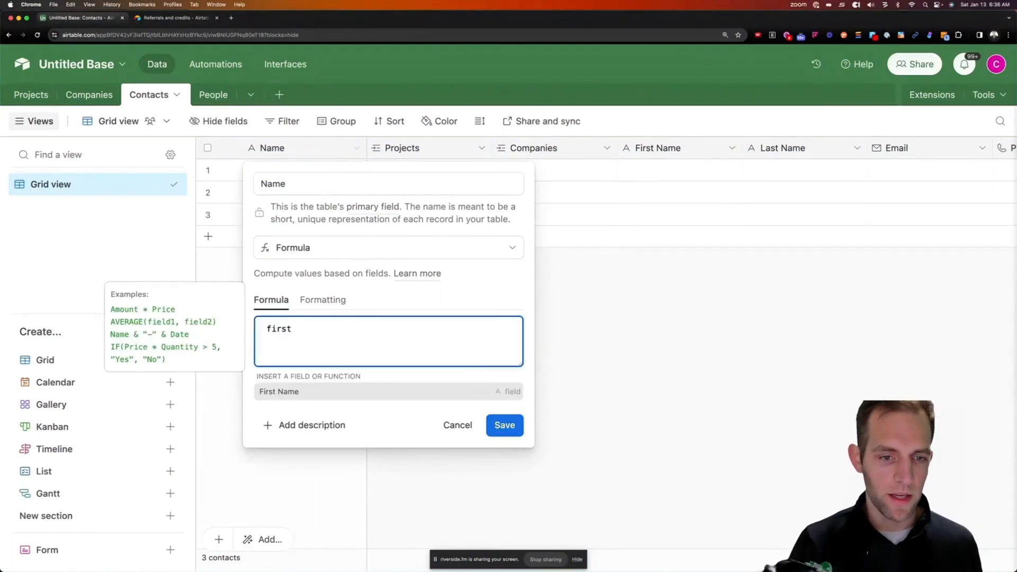
key("Return")
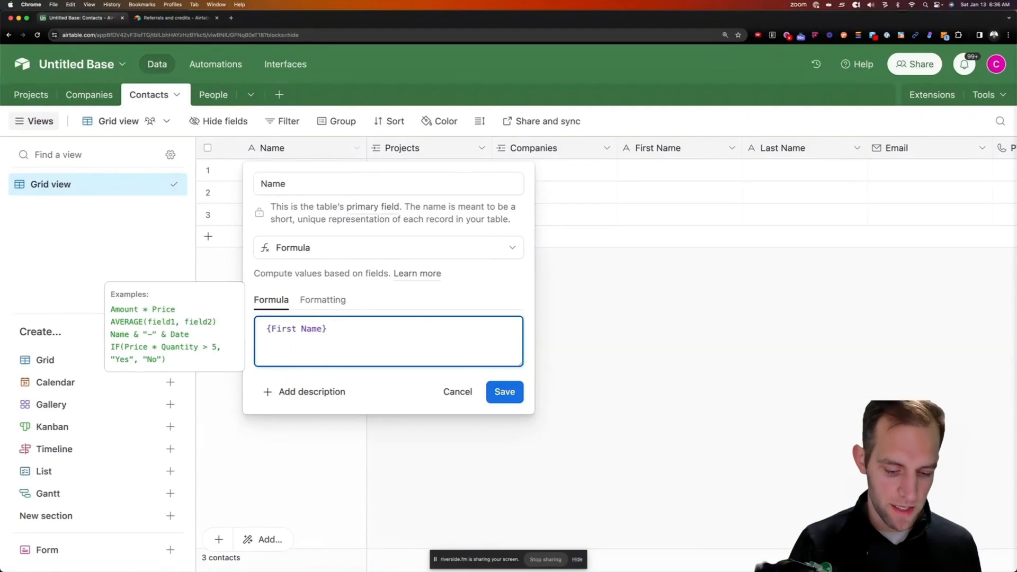
type("&\" ")
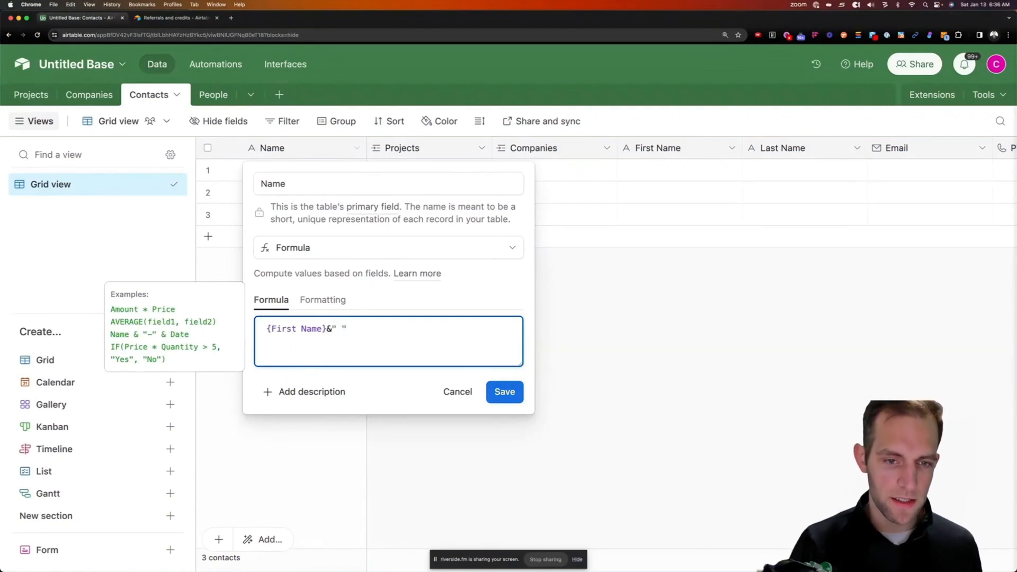
type("\"&")
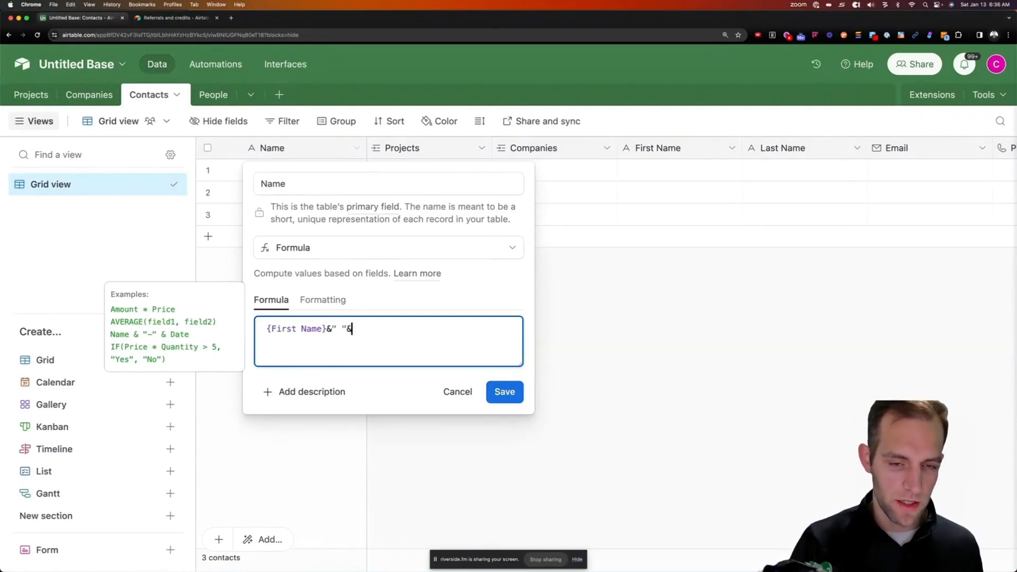
type("last")
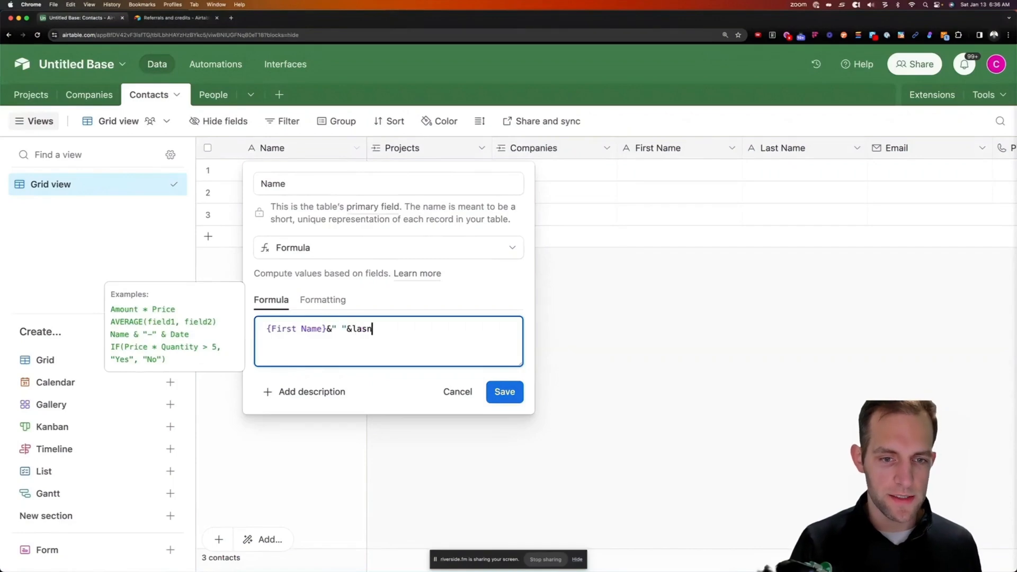
key("Return")
left_click(494, 396)
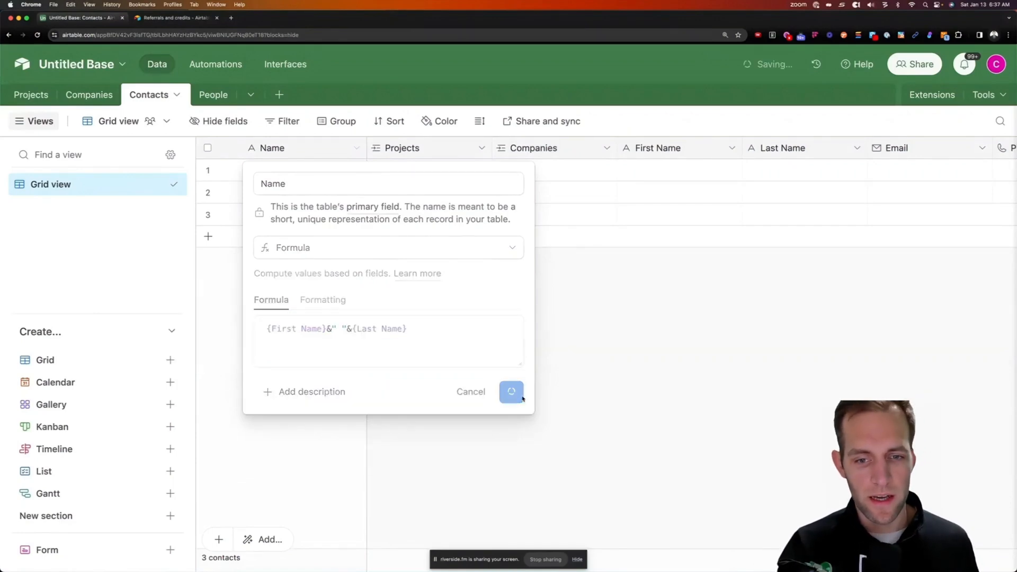
left_click(610, 398)
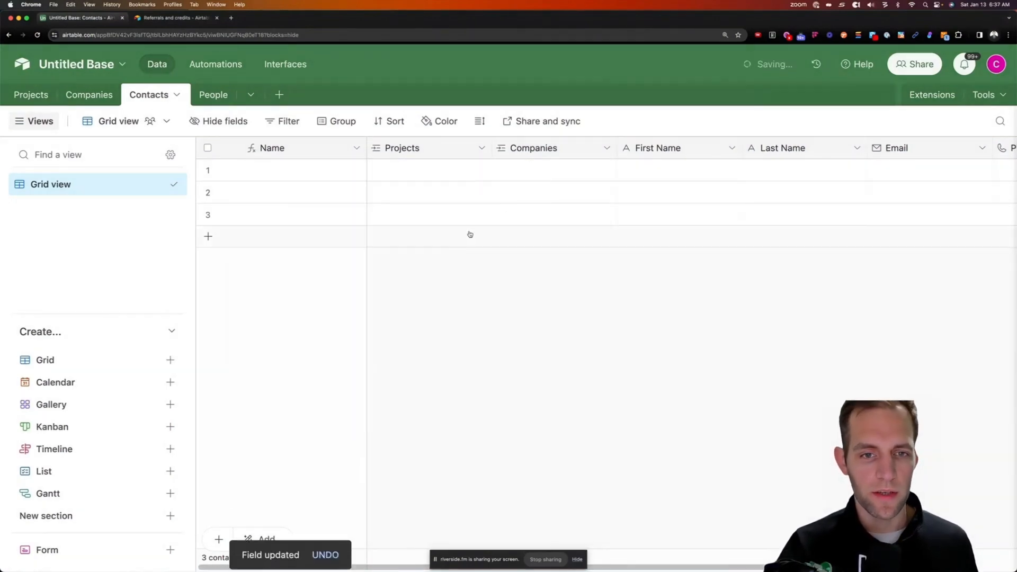
Enter the first contact's first name and last name
left_click(655, 172)
key("Tab")
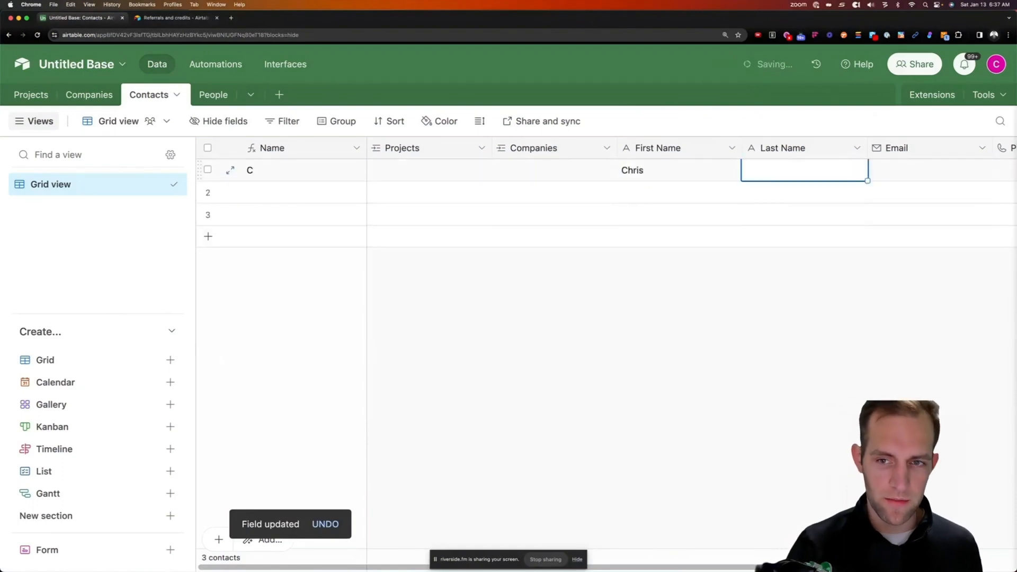
left_click(740, 265)
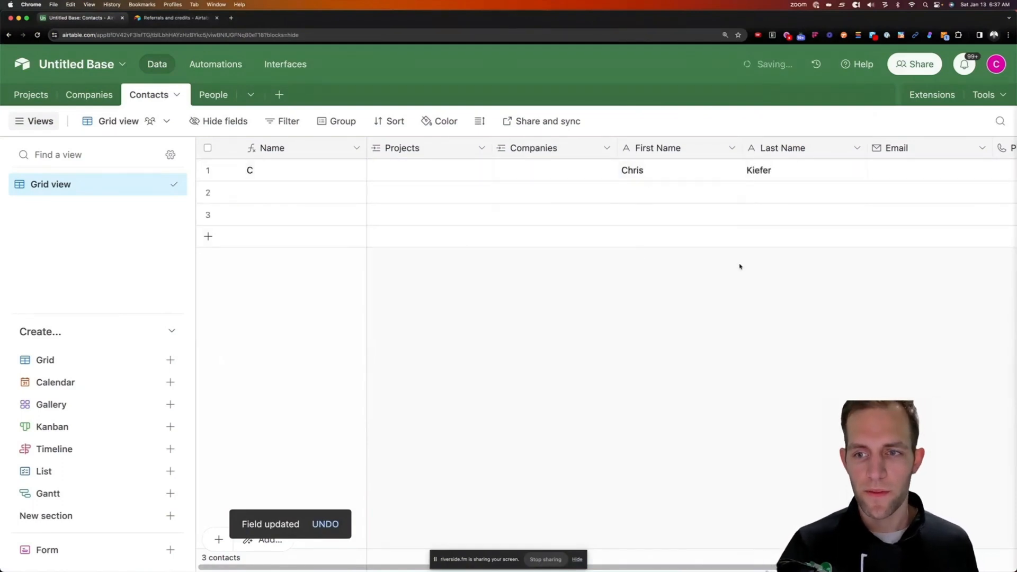
Fill in the first contact's email address, phone number and street address
left_click(903, 164)
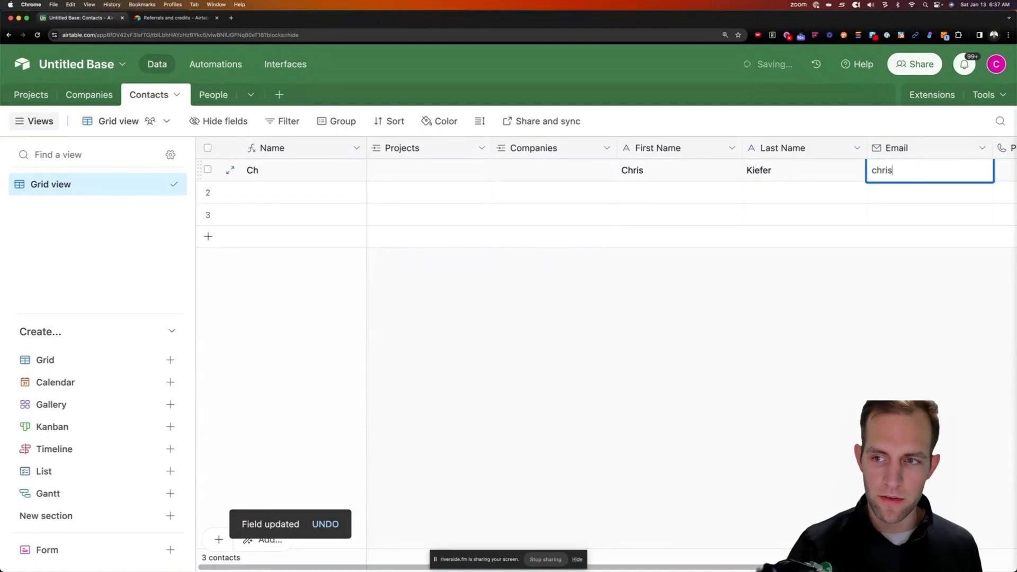
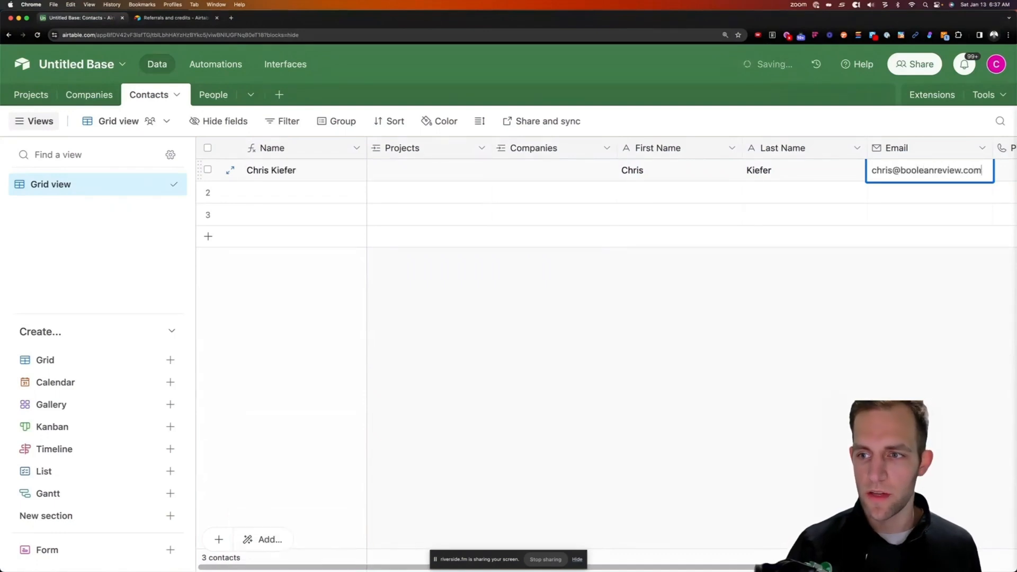
key("Tab")
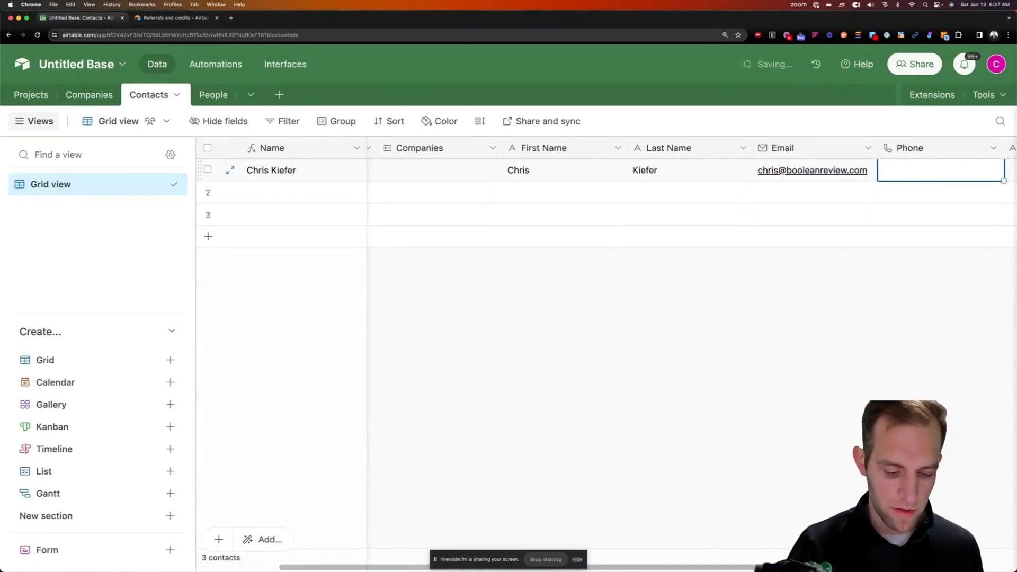
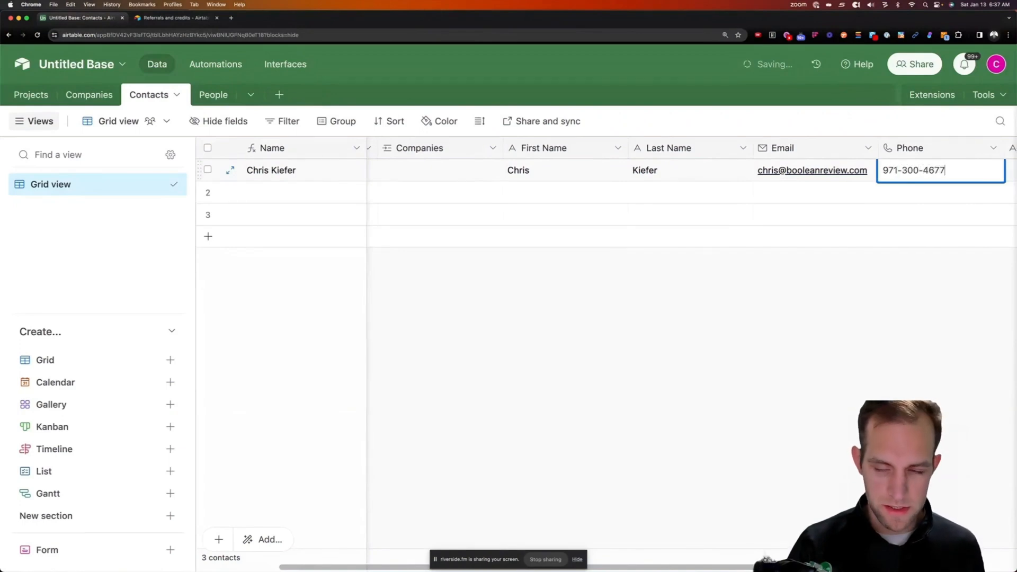
key("Tab")
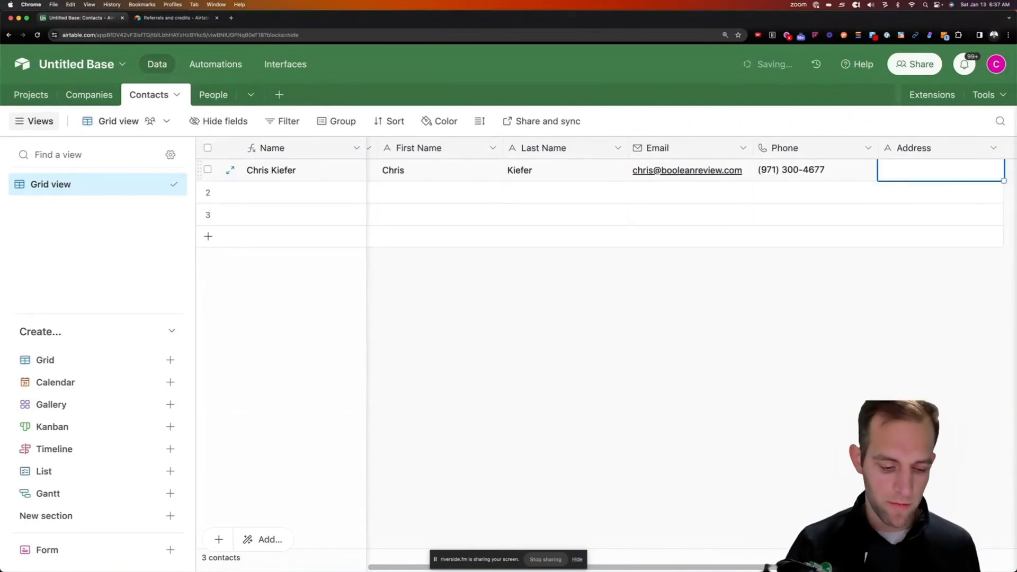
type("123 Easy ")
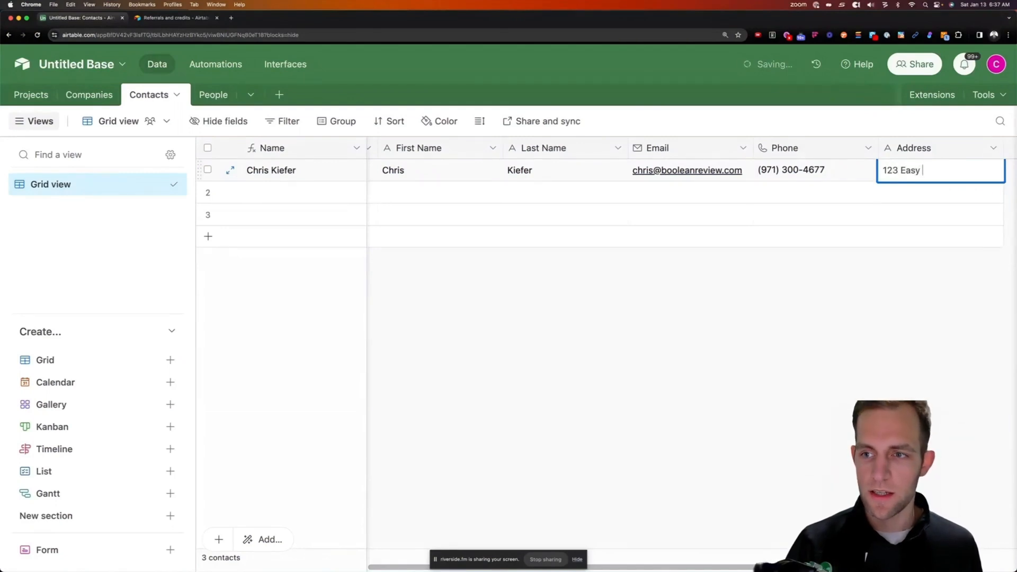
type("St, Gals")
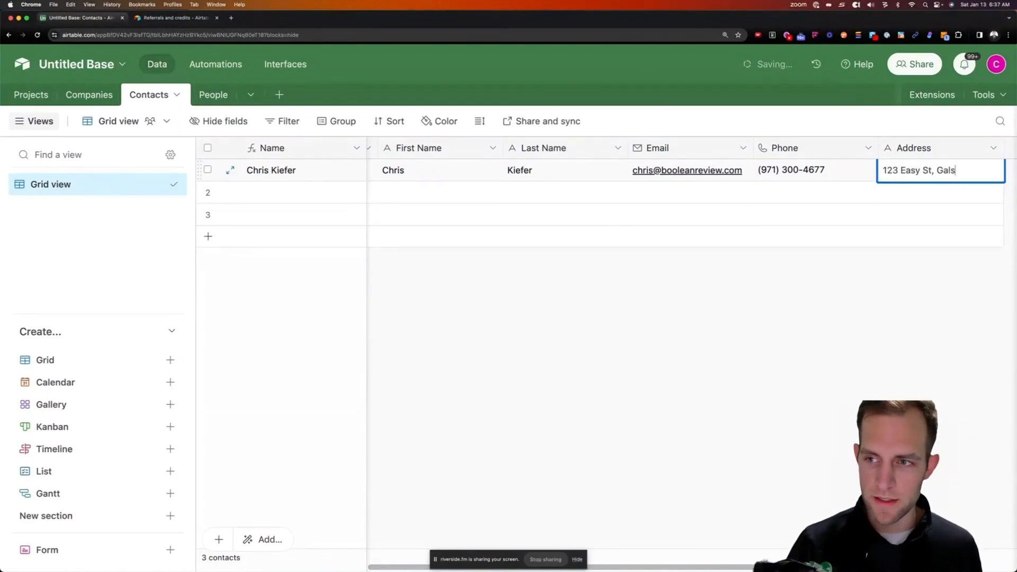
key("BackSpace")
type("axy, Uni")
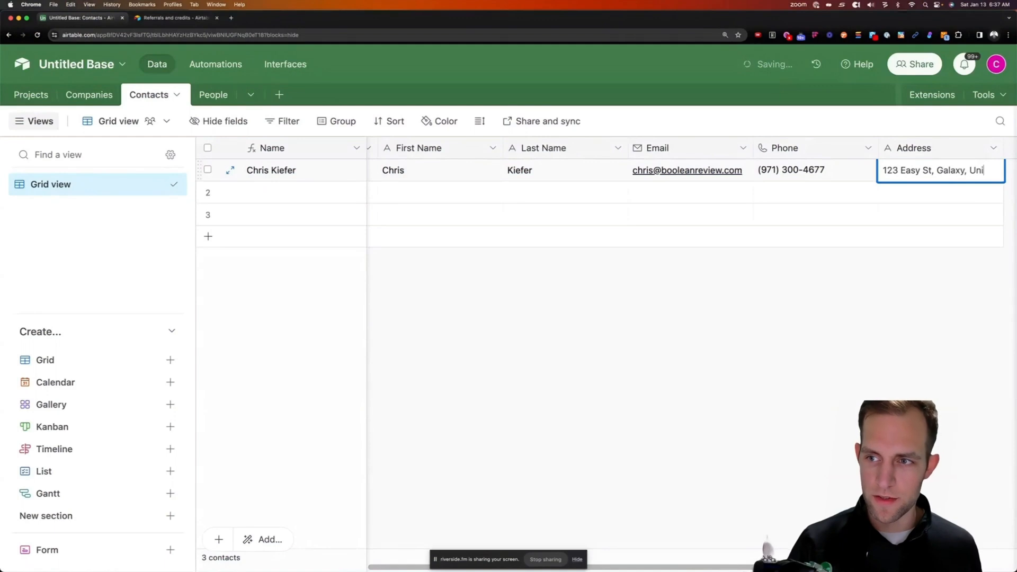
type("verse 12344")
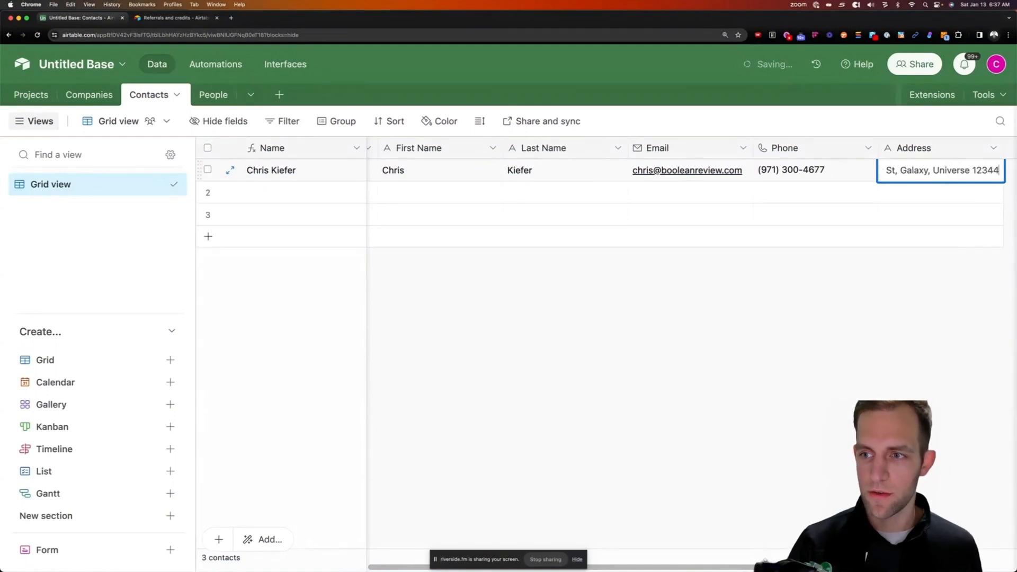
left_click(880, 300)
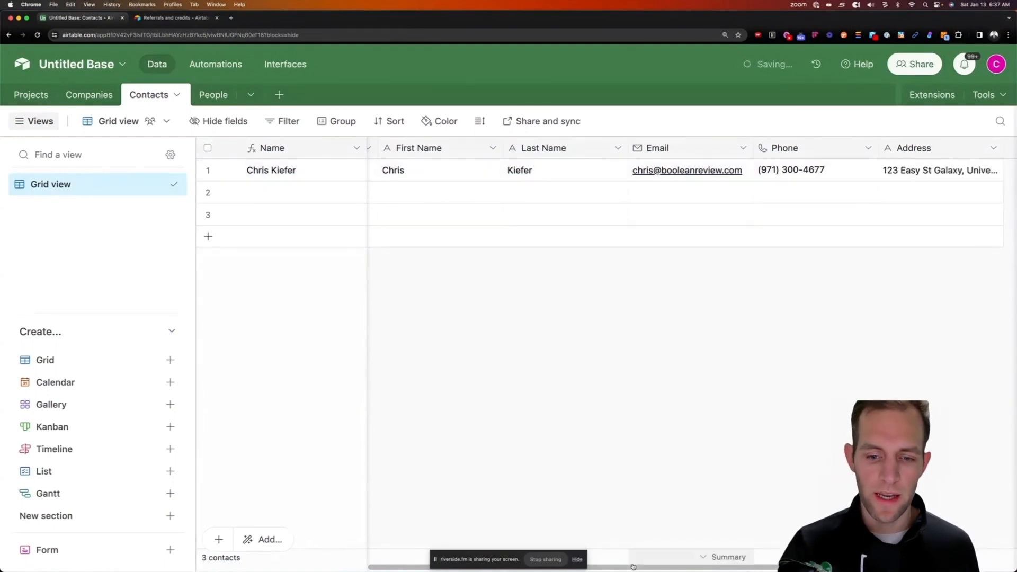
left_click_drag(631, 569, 360, 513)
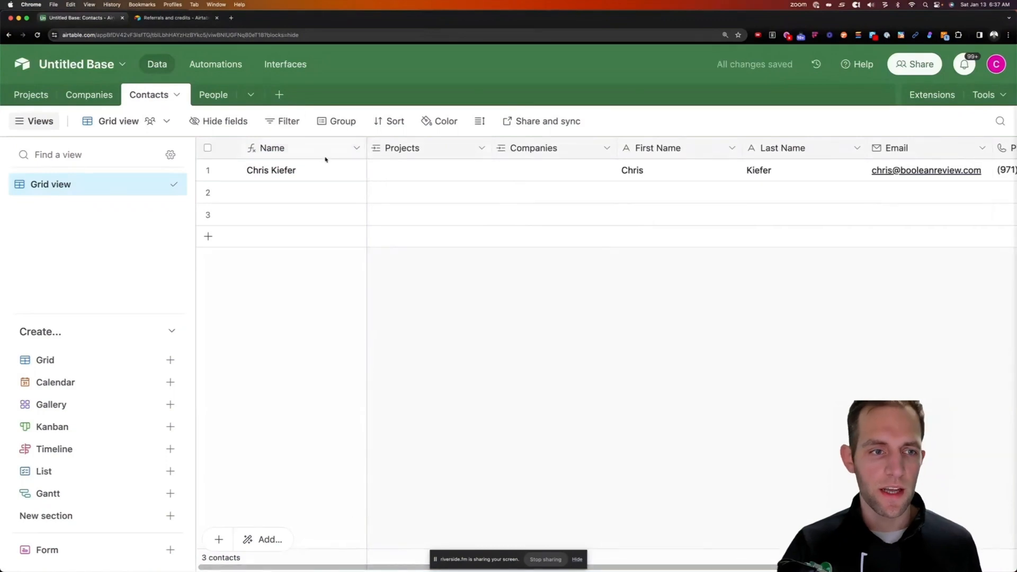
In Projects, link the first project's Customer to the existing contact record
left_click(23, 99)
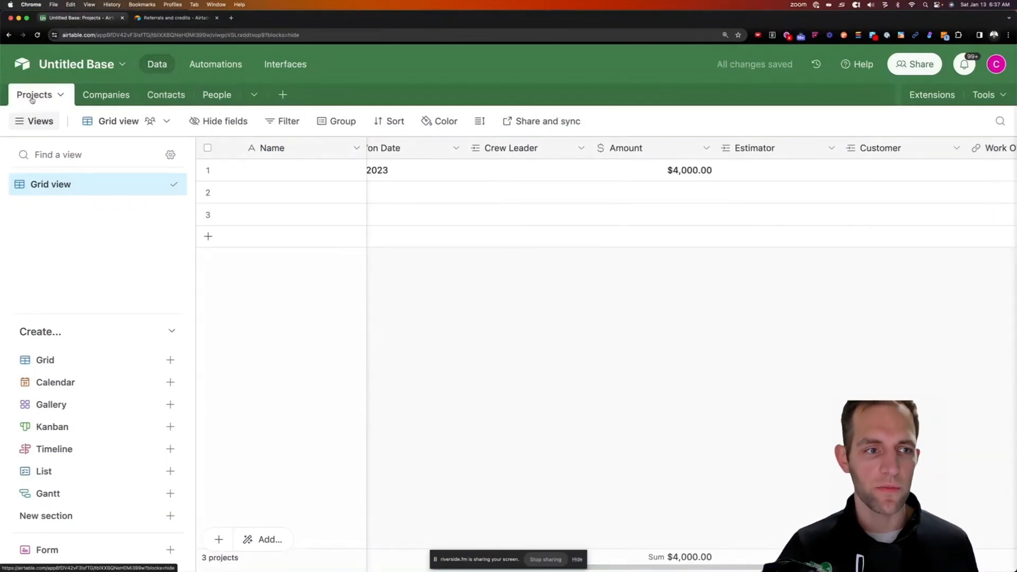
scroll(524, 560, "left", 3)
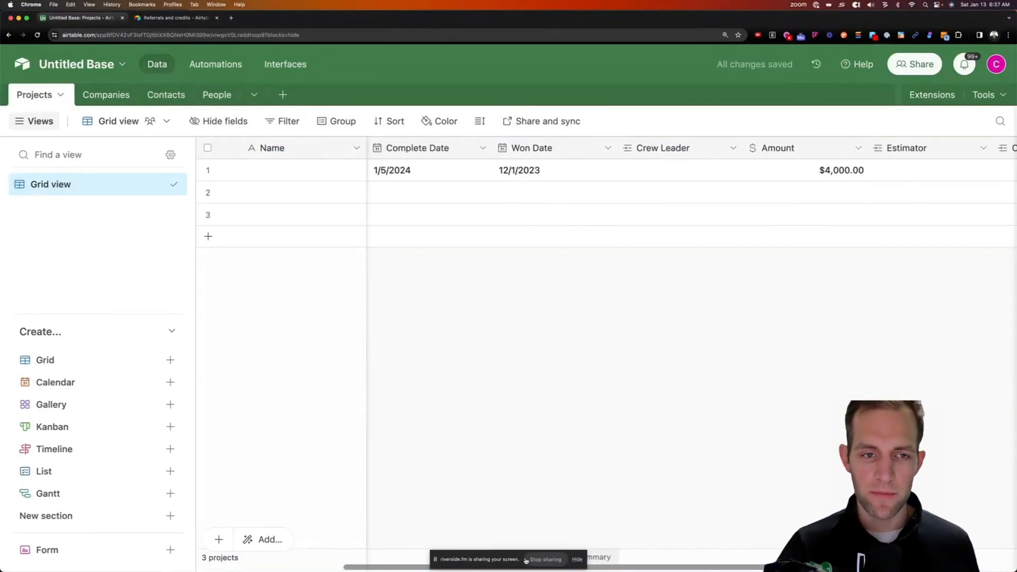
scroll(524, 561, "left", 3)
scroll(636, 371, "right", 10)
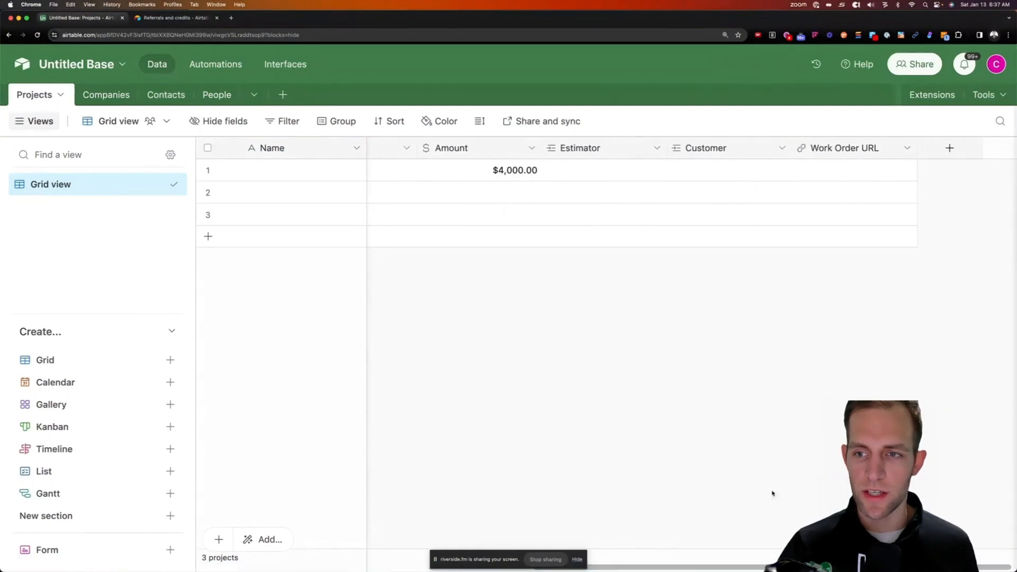
left_click(676, 170)
left_click(679, 169)
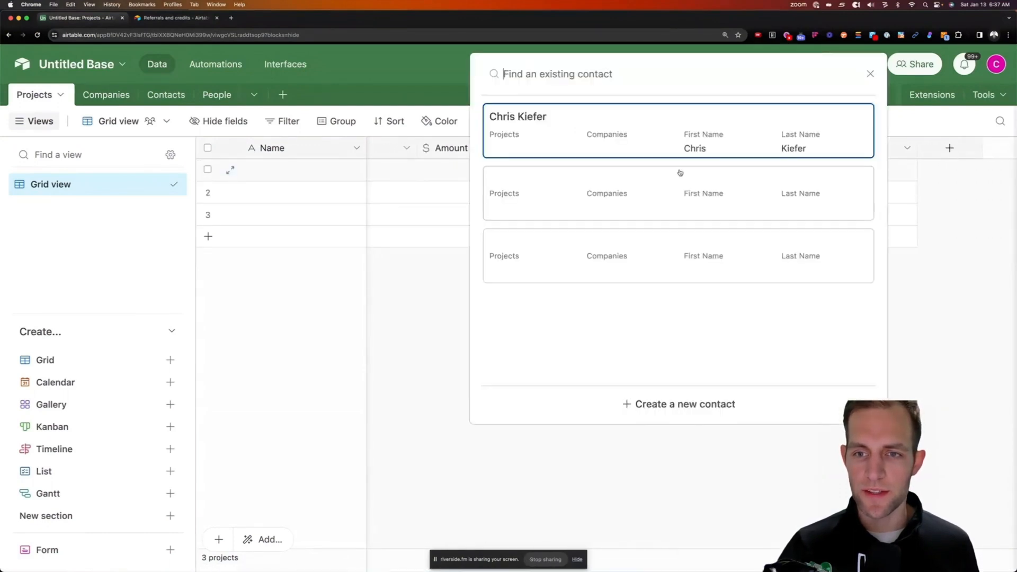
left_click(567, 132)
left_click(763, 292)
scroll(370, 529, "left", 10)
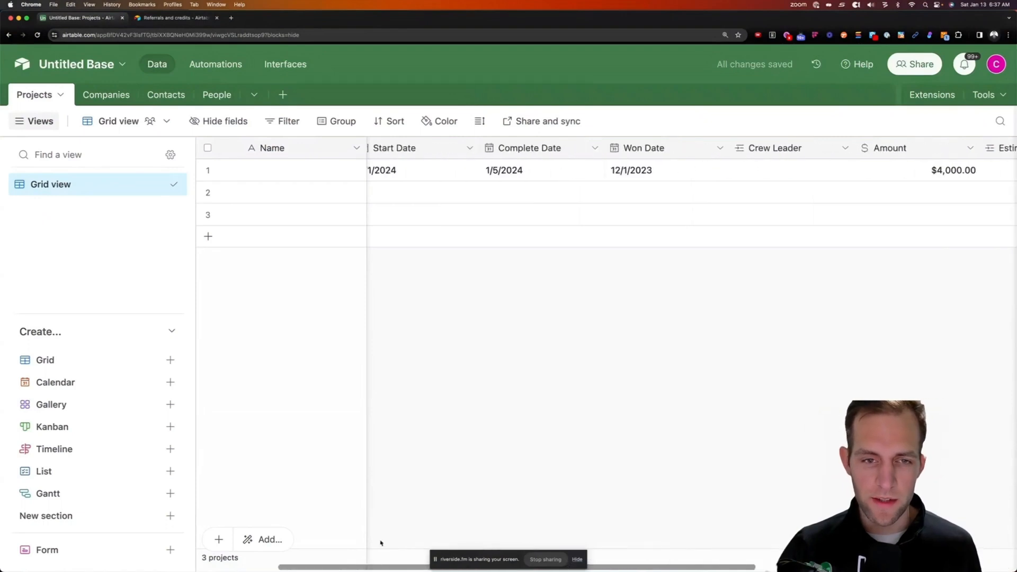
left_click_drag(386, 567, 337, 566)
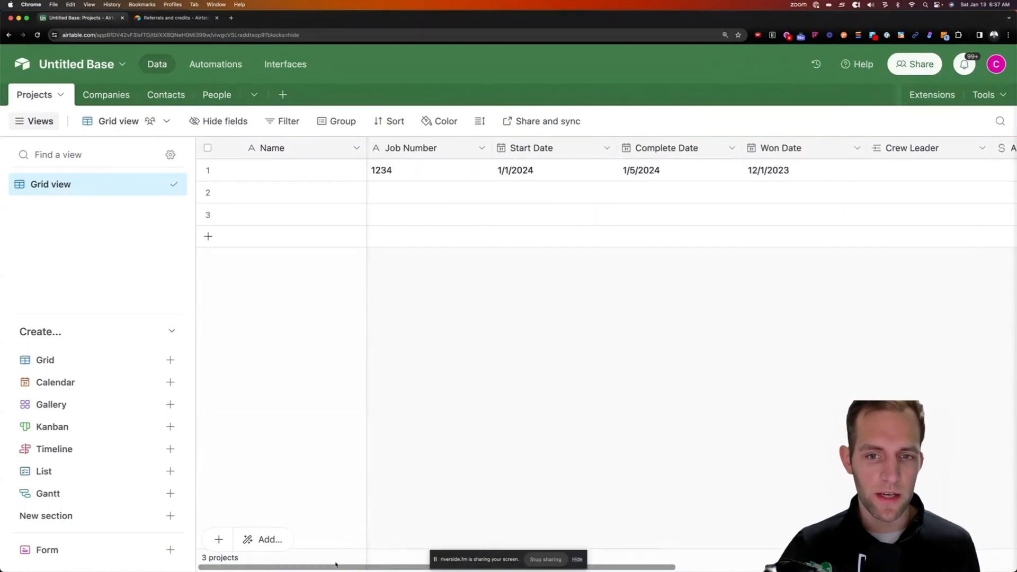
Insert a Project Type single-select field to the right of Job Number
left_click(449, 149)
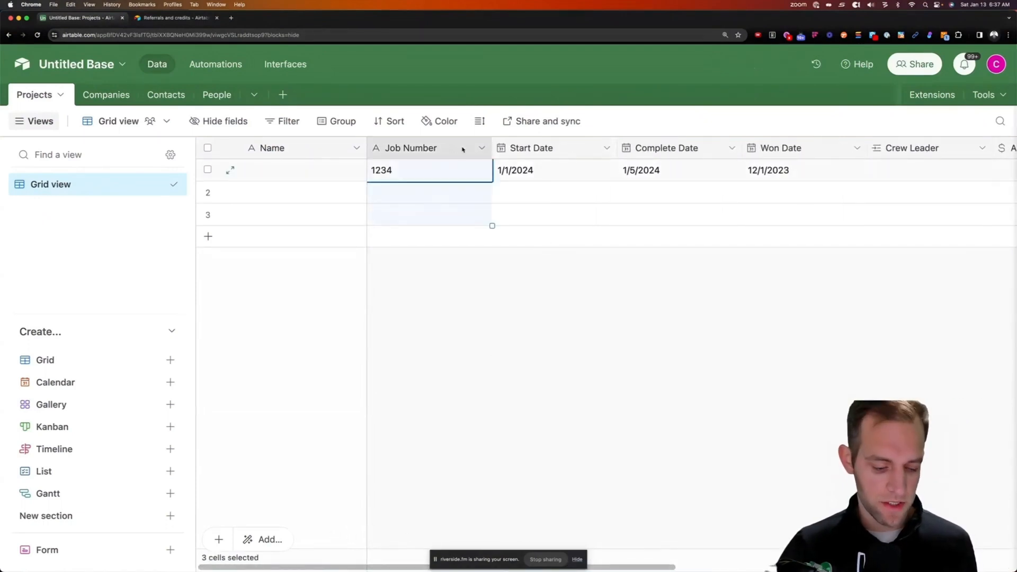
right_click(440, 151)
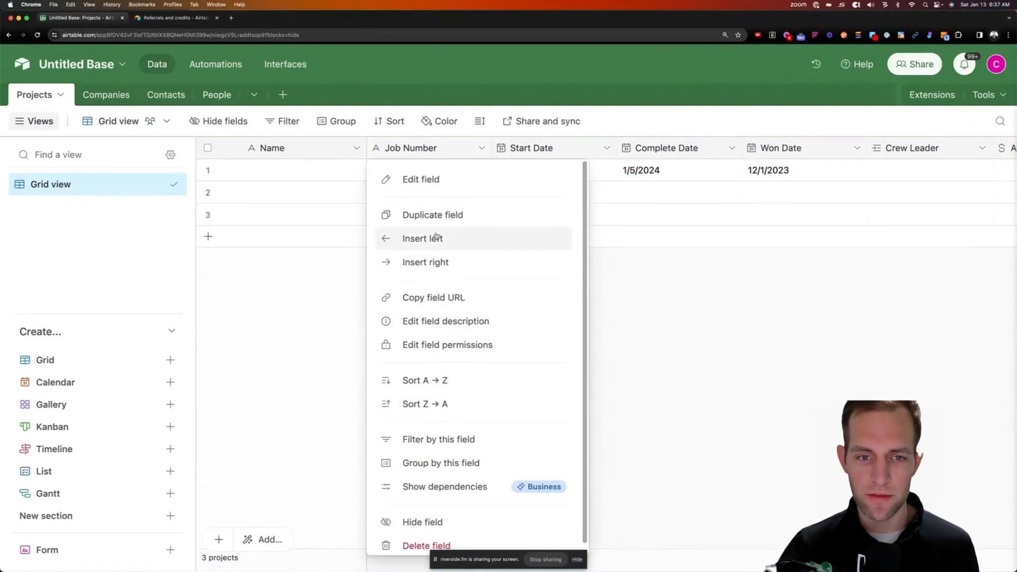
left_click(447, 259)
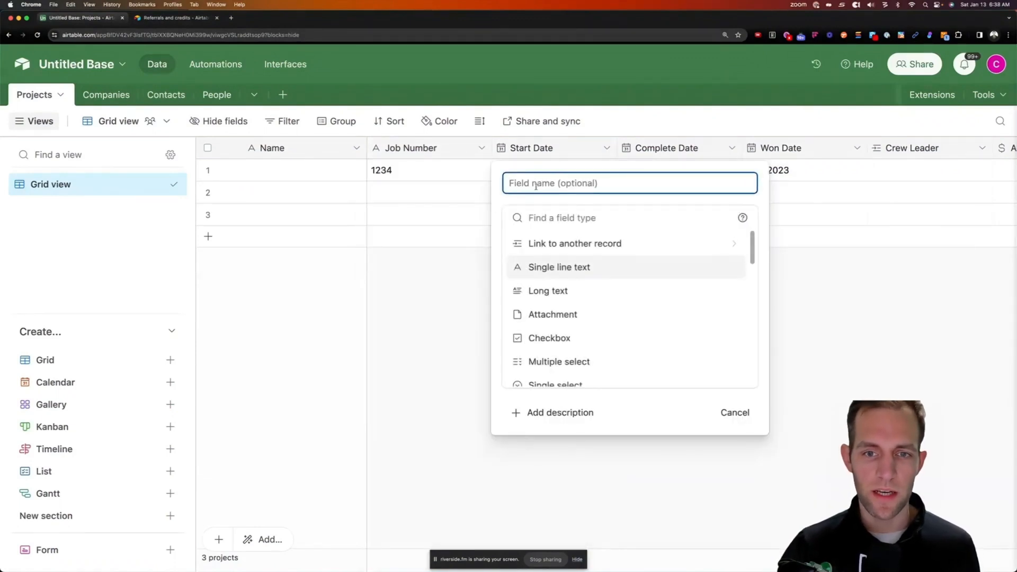
type("Project Type")
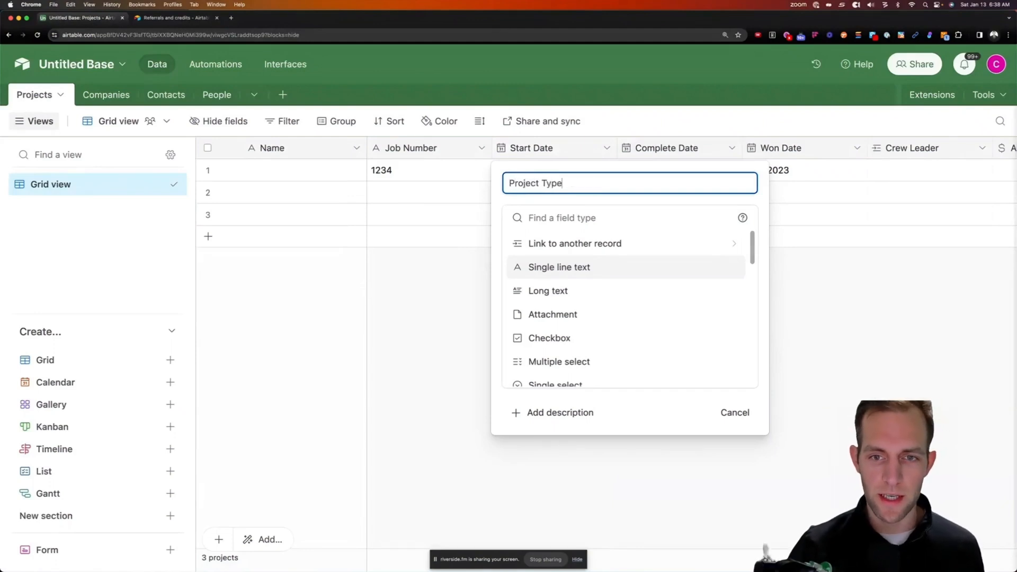
key("Tab")
type("Sele")
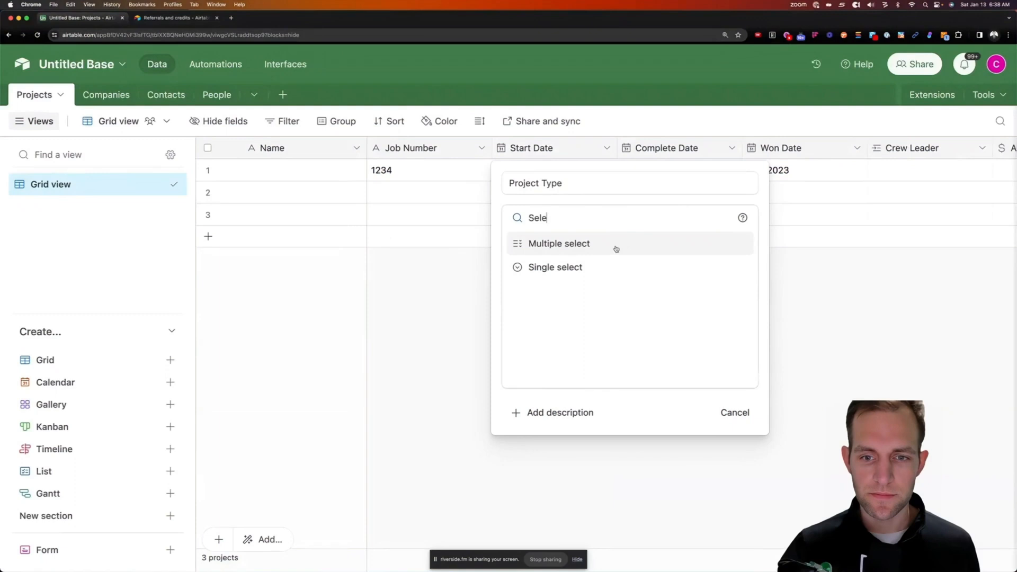
left_click(583, 257)
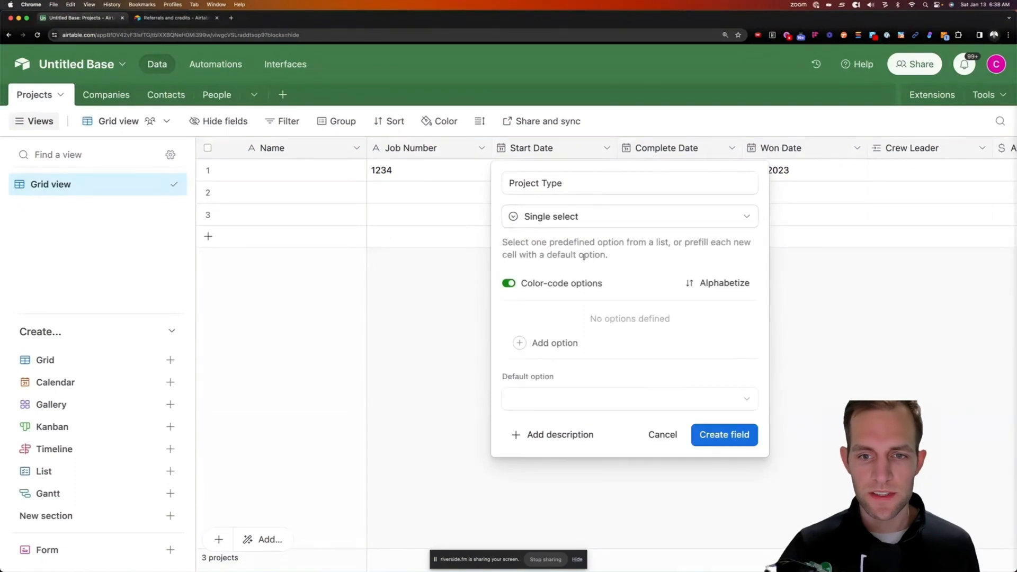
Add INT and EXT choices, create the field, and set the first project to INT
left_click(555, 342)
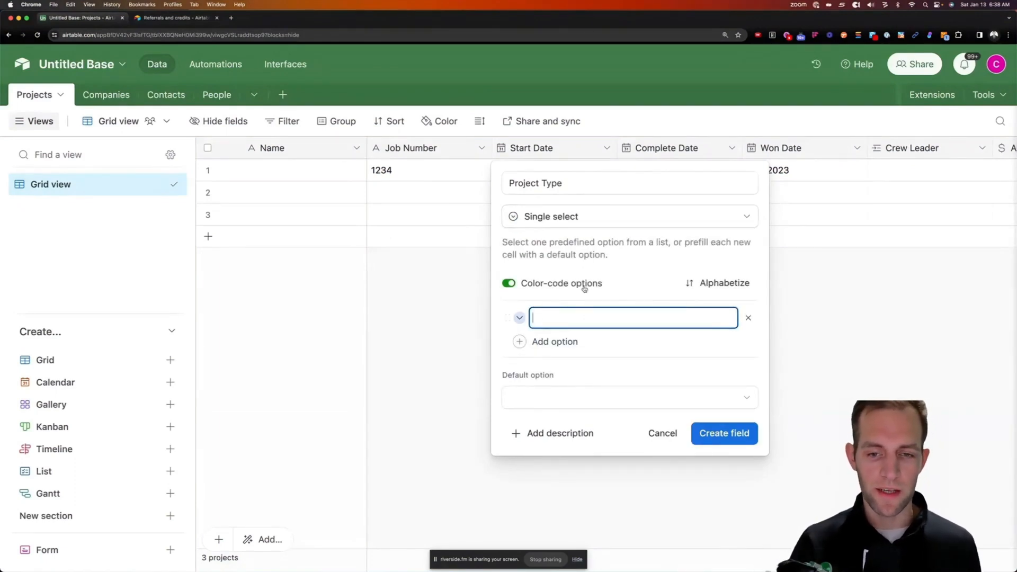
type("IN")
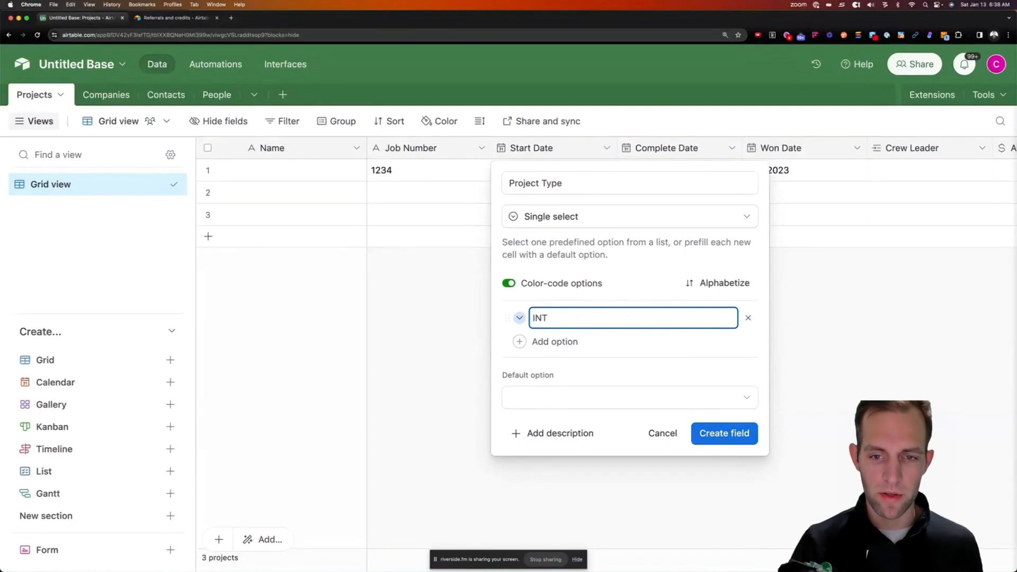
type("T")
key("Return")
type("EX")
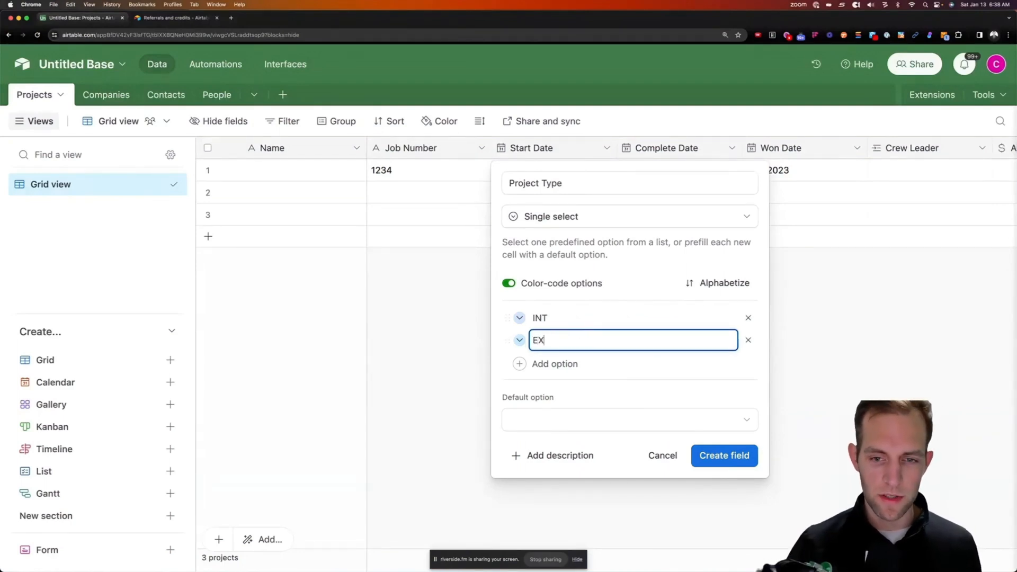
type("T")
left_click(741, 459)
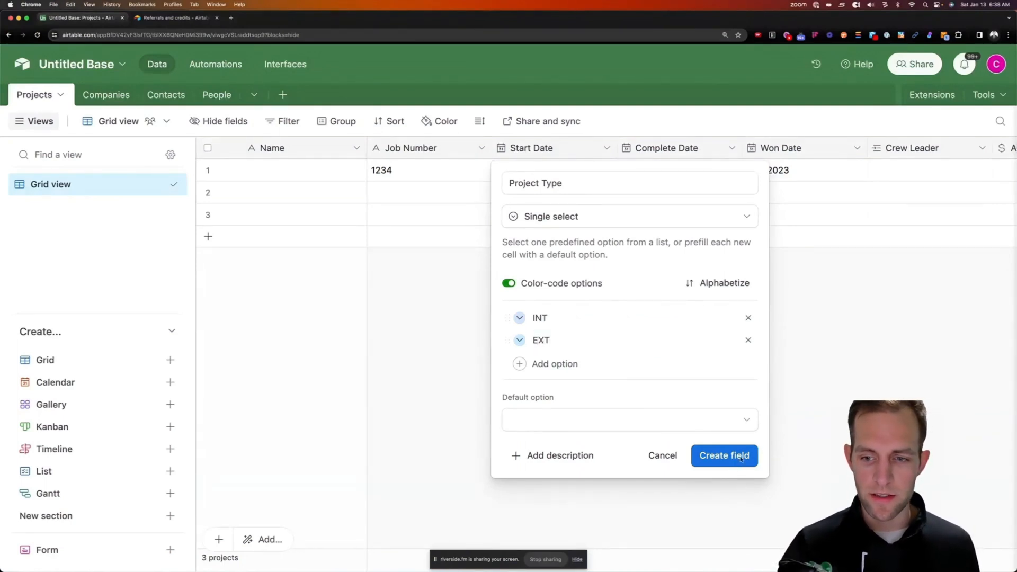
double_click(522, 172)
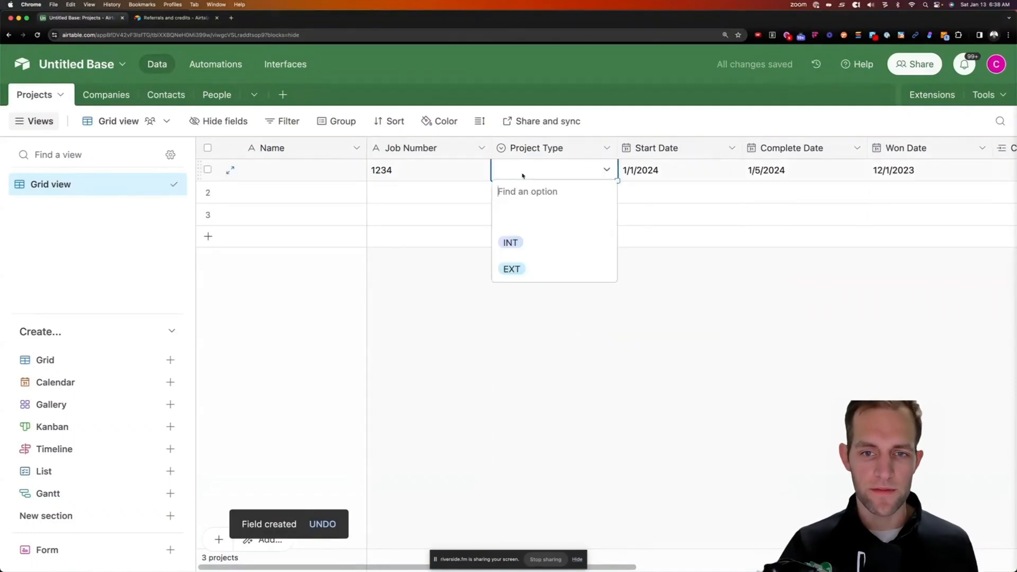
left_click(528, 247)
left_click(284, 174)
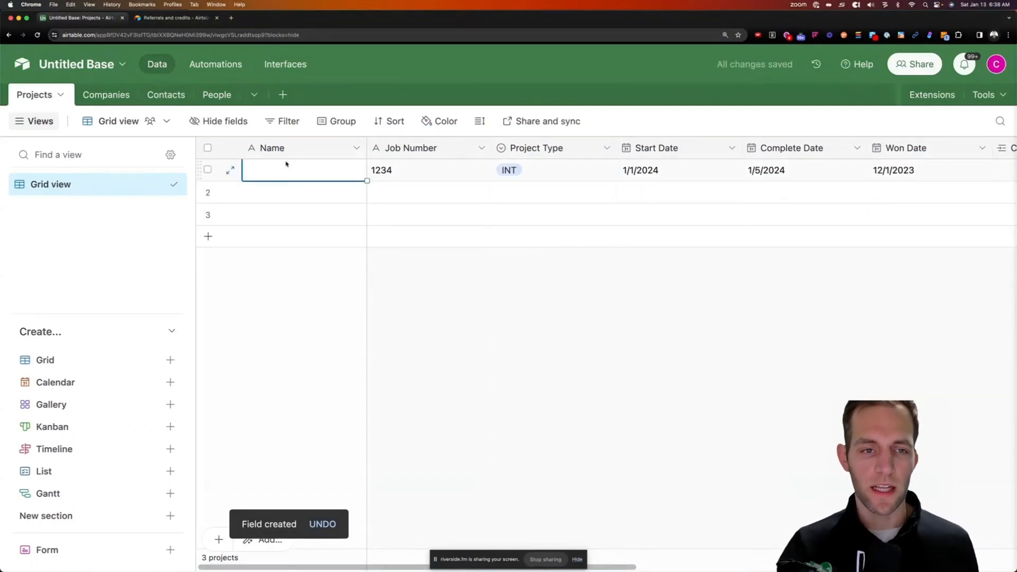
Change the Projects Name field's type to Formula
left_click(356, 149)
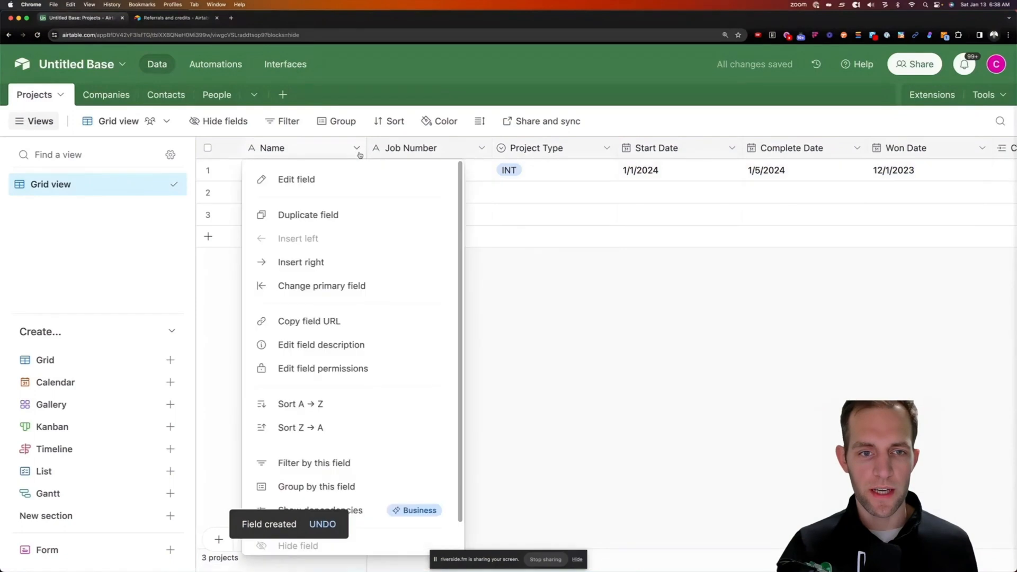
left_click(300, 179)
left_click(320, 252)
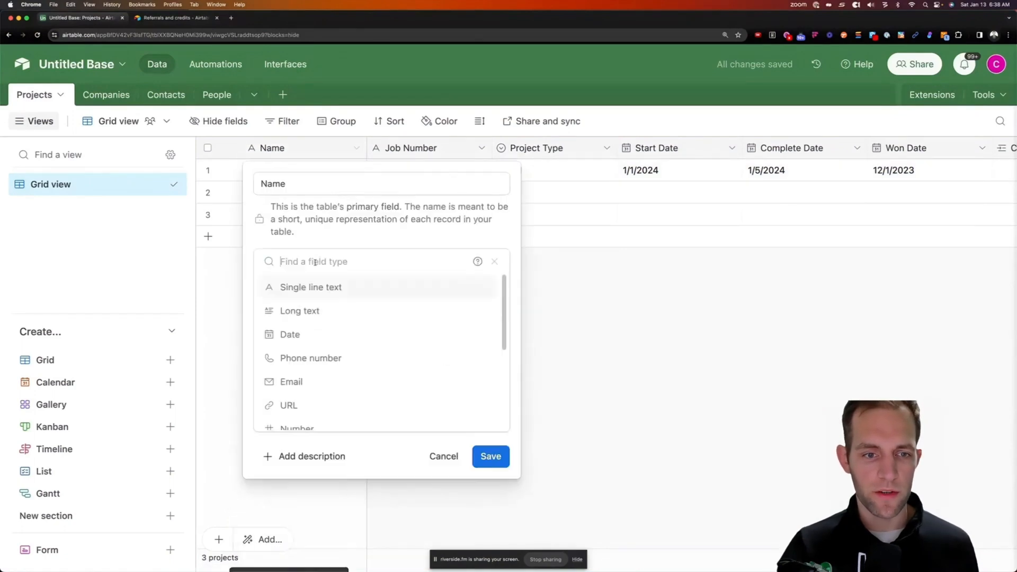
type("form")
key("Return")
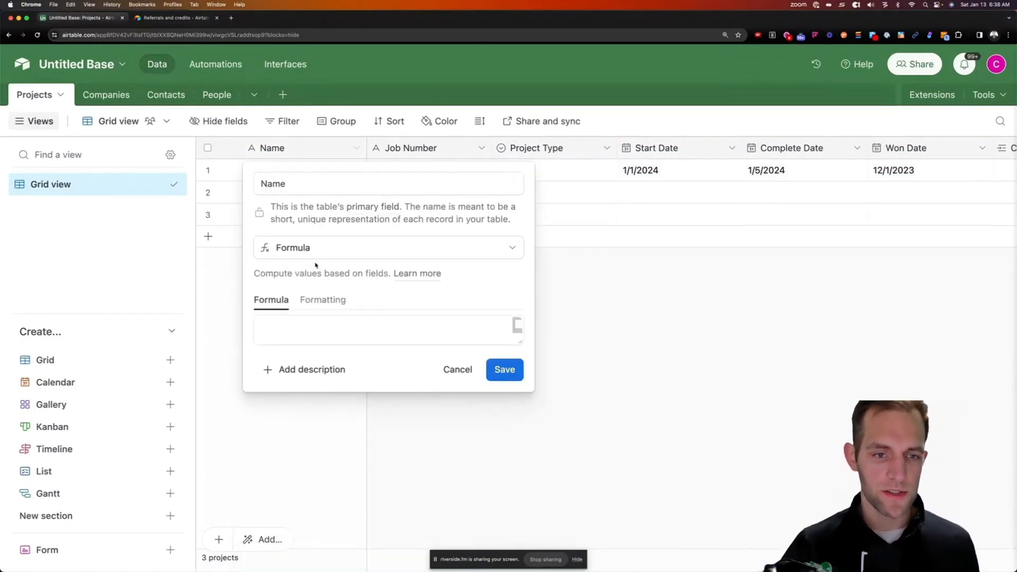
Save the formula {Job Number} & " " & {Customer} & " " & {Project Type}, confirming the dependency warning
left_click(295, 324)
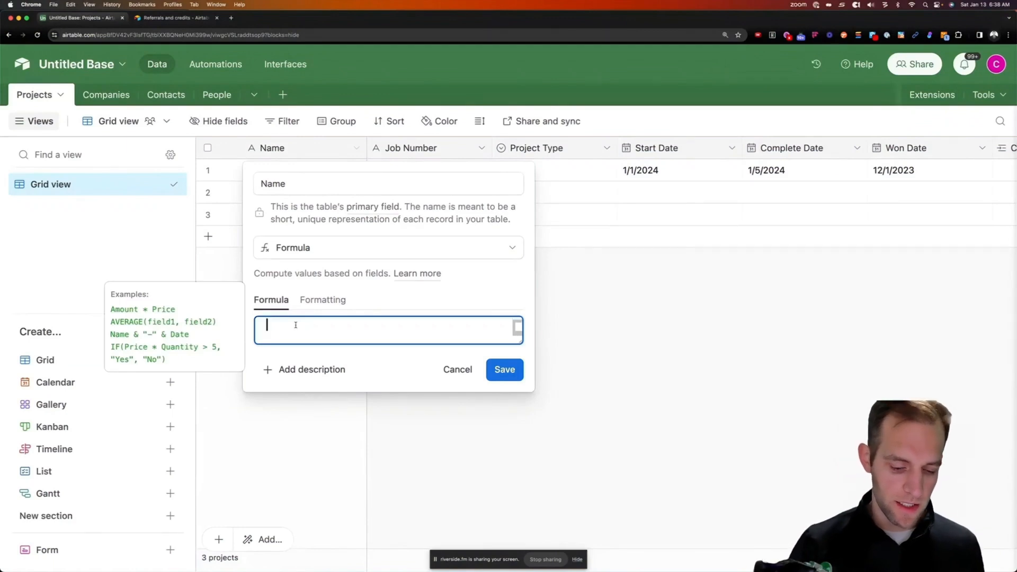
type("job")
key("Return")
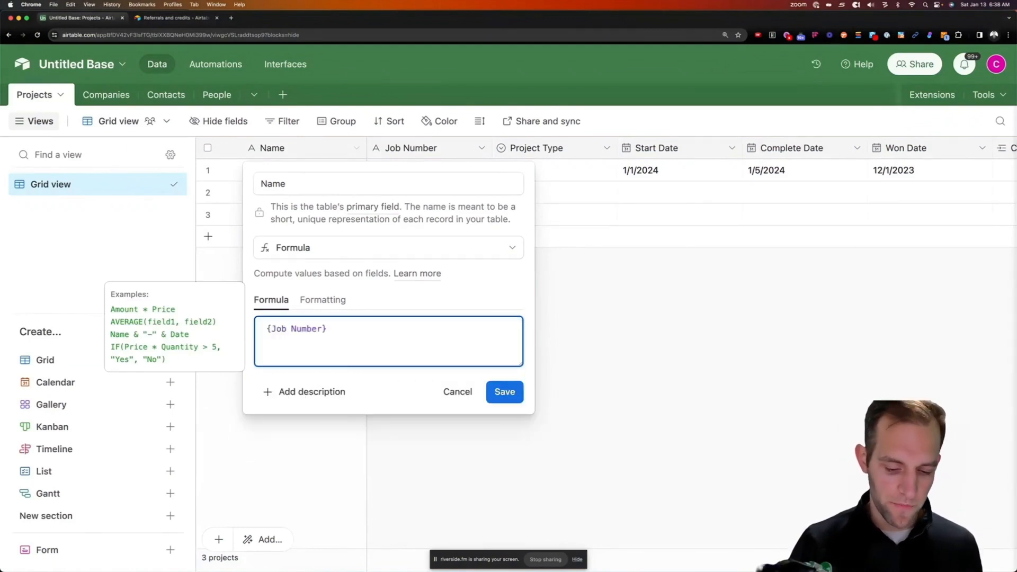
type("&\" 0")
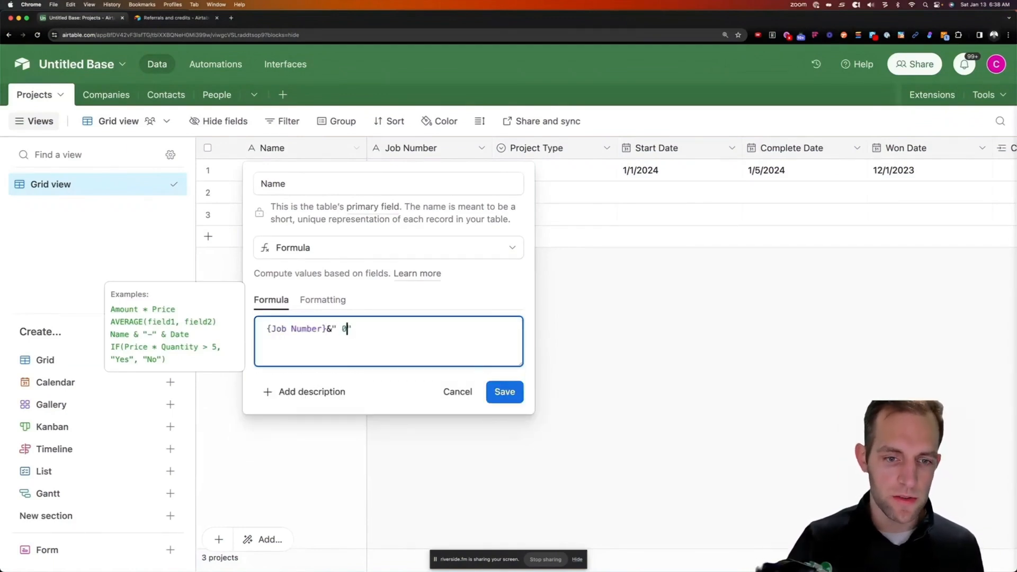
key("BackSpace")
key("Right")
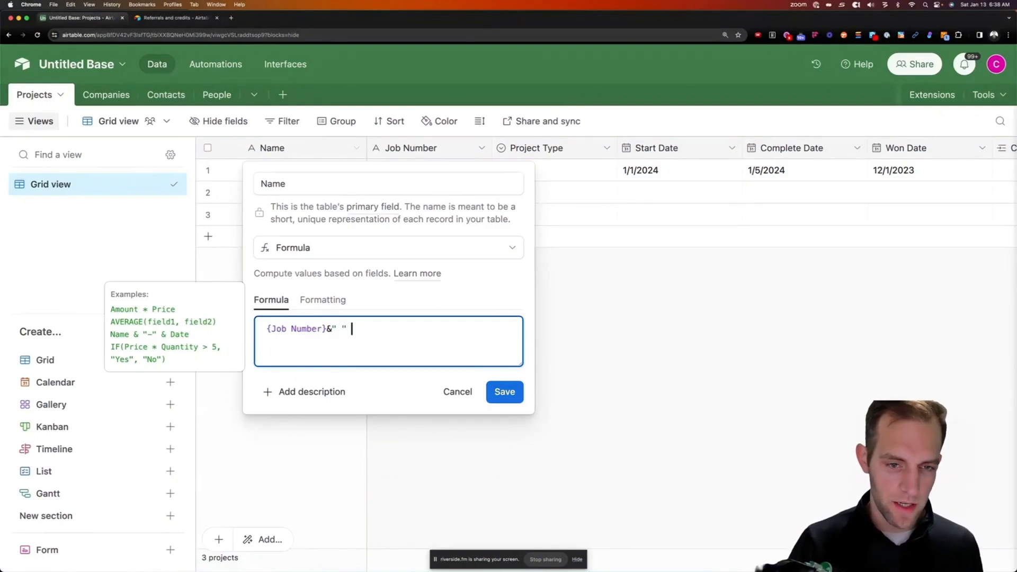
type("&customer")
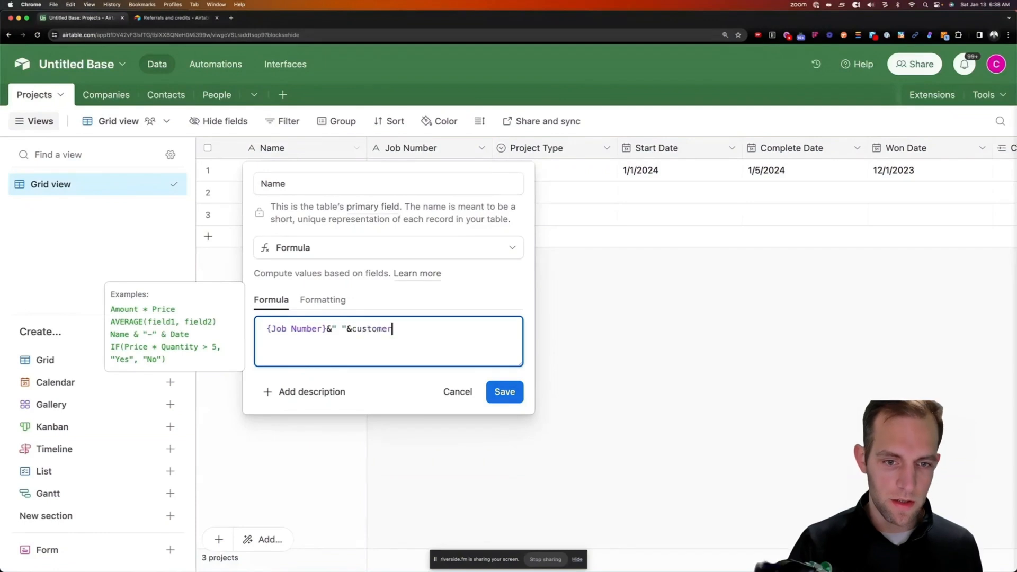
key("Tab")
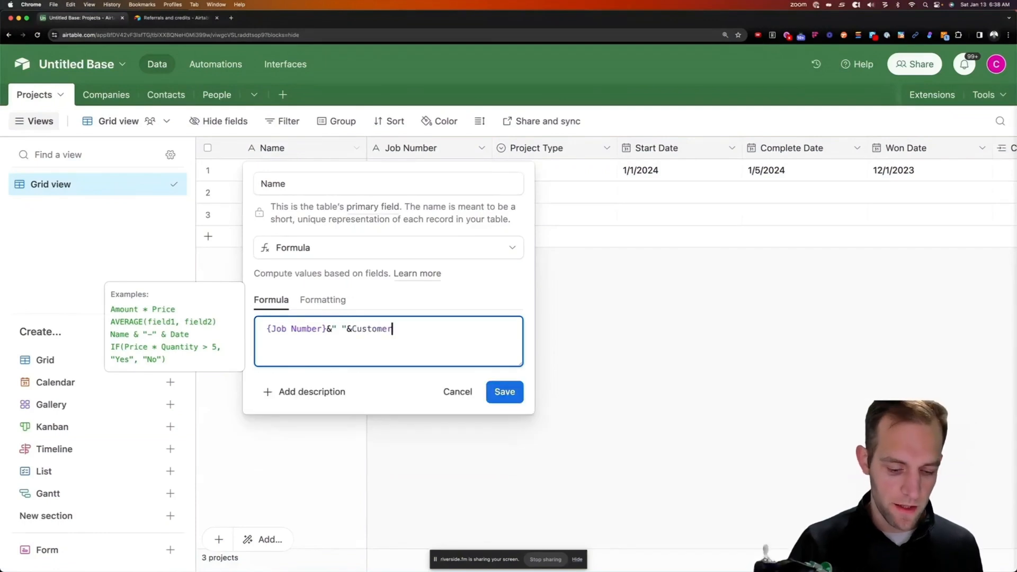
type("& \" ")
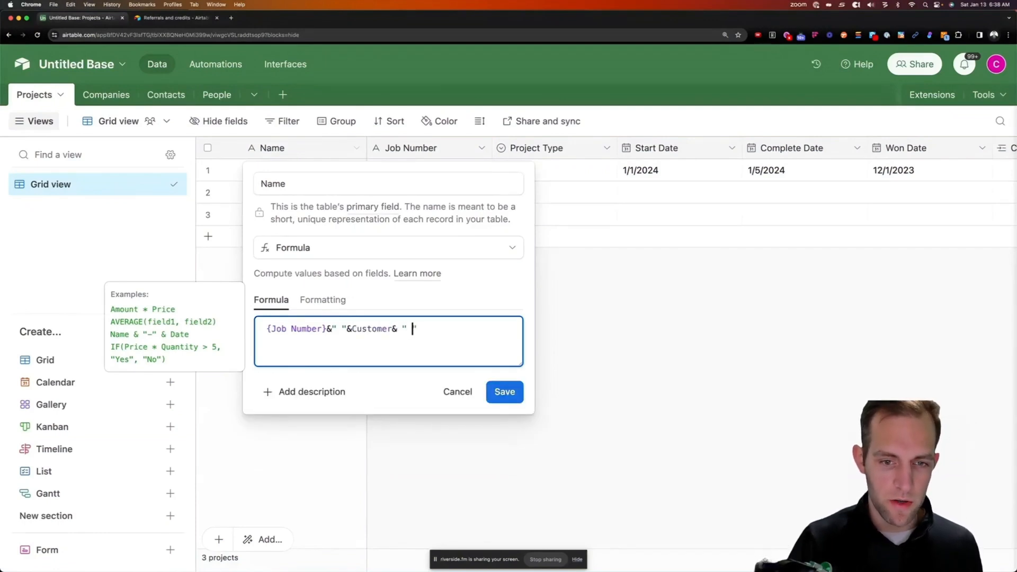
type("\" ")
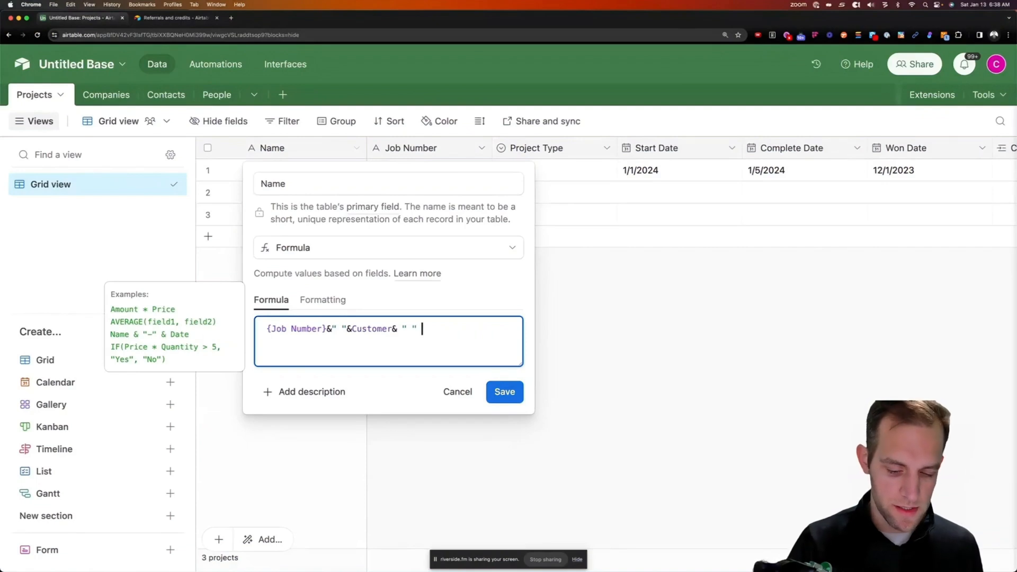
type("& ")
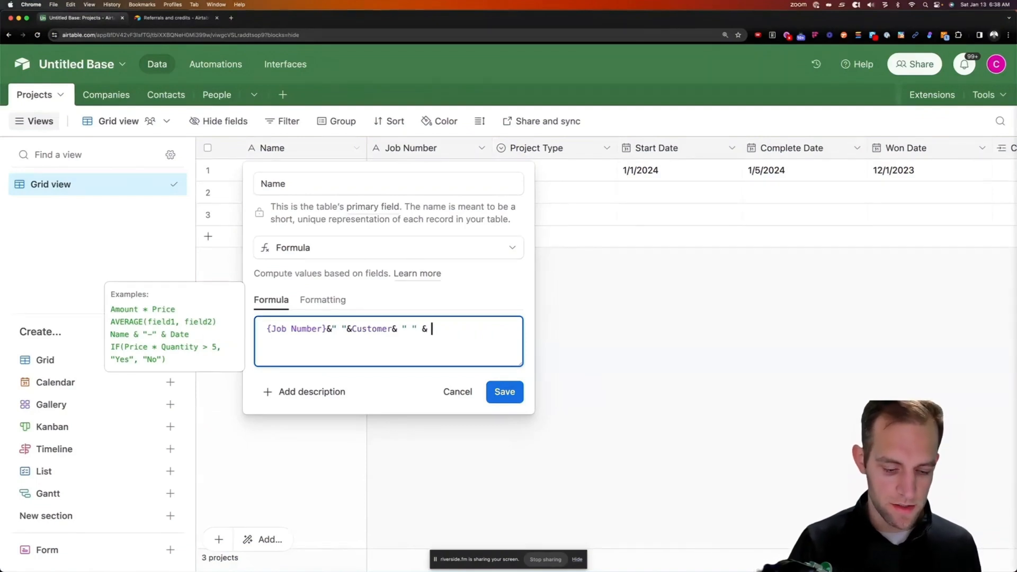
type("{Project Type}")
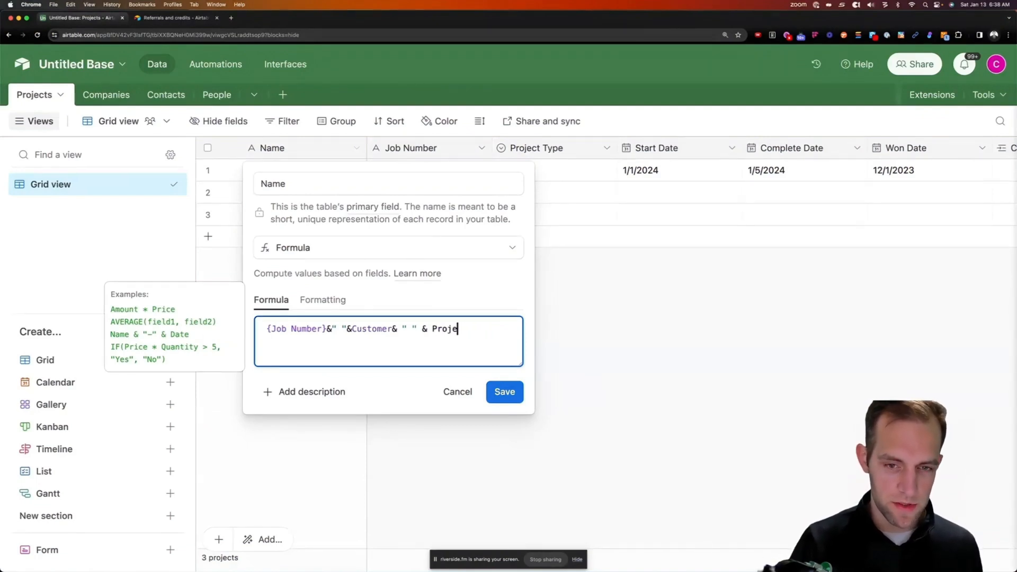
left_click(504, 391)
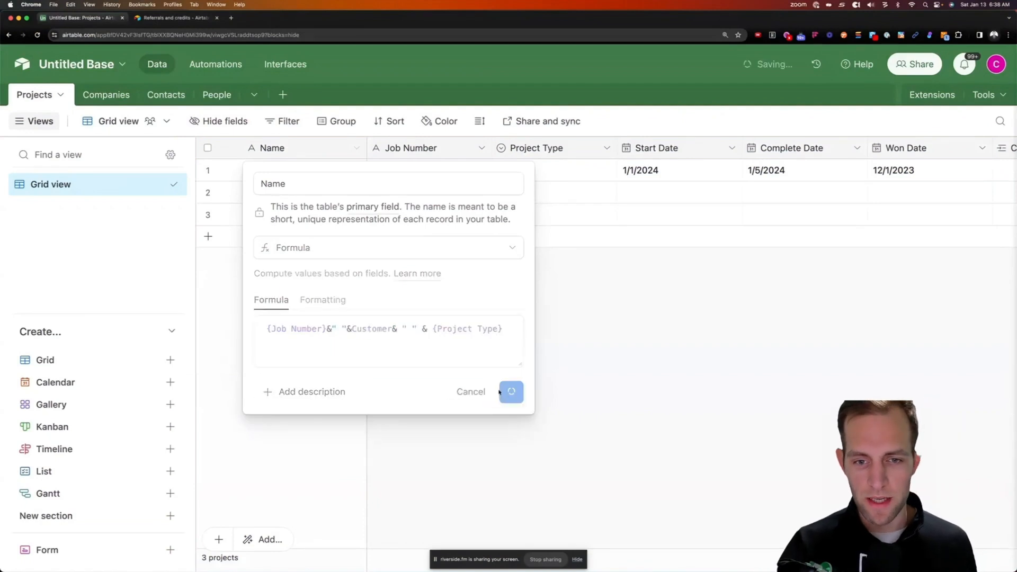
left_click(618, 403)
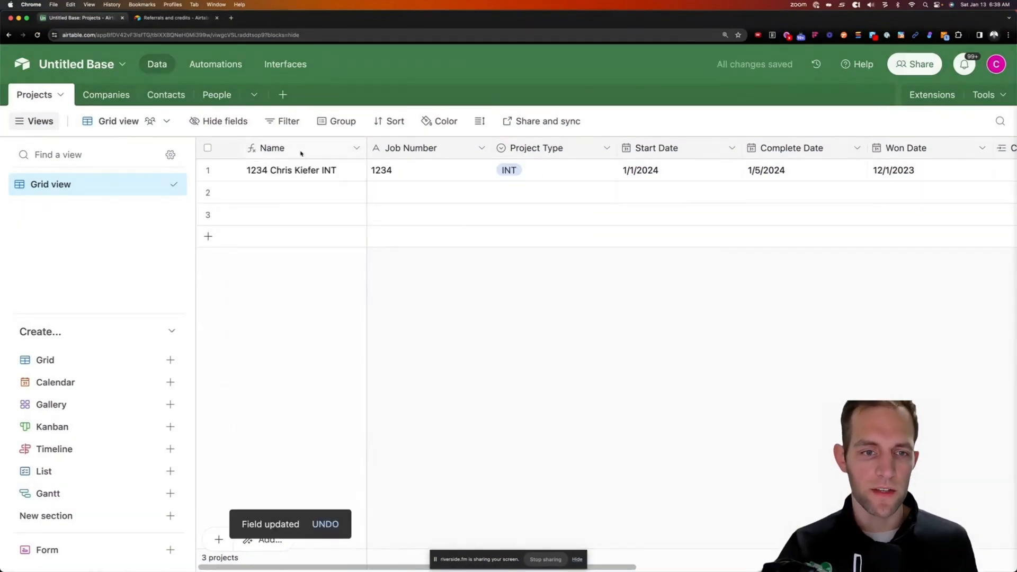
Check row 1's combined project name, then view the Contacts and Companies tables
left_click(250, 176)
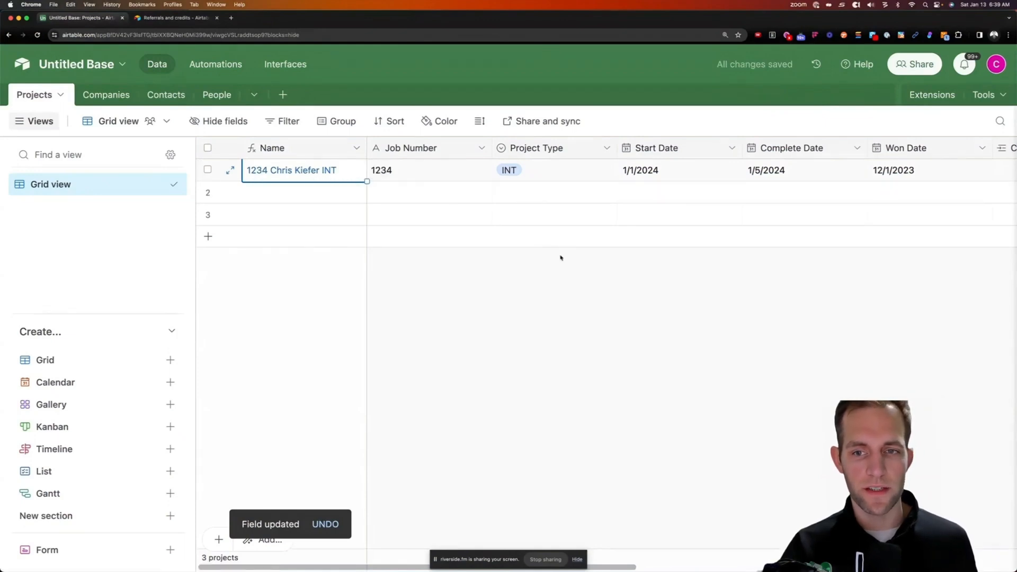
left_click(170, 96)
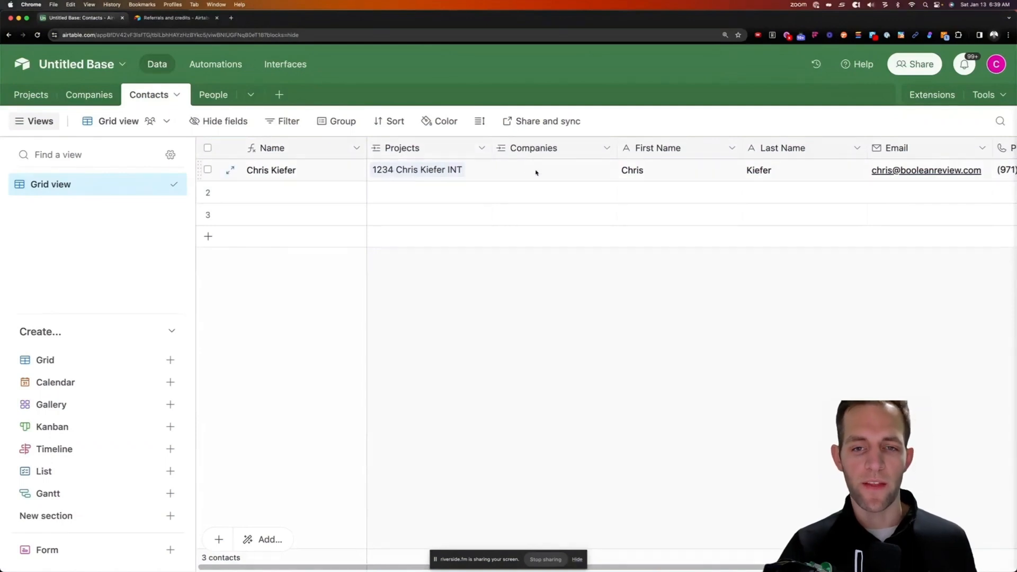
left_click(80, 94)
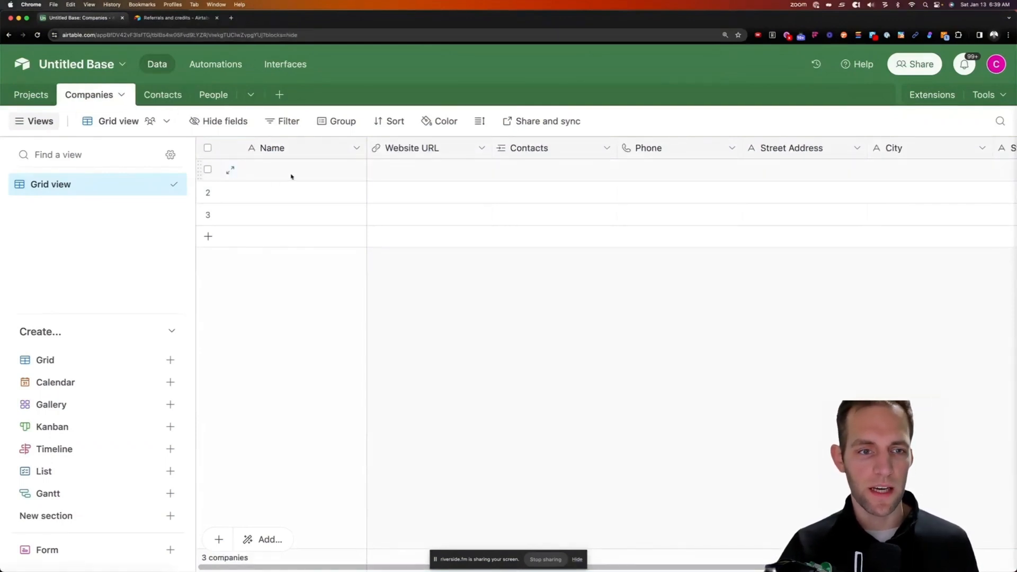
Enter company name Boolean Automation, fixing the typo, with website booleanreview.com
left_click(327, 170)
type("Boole")
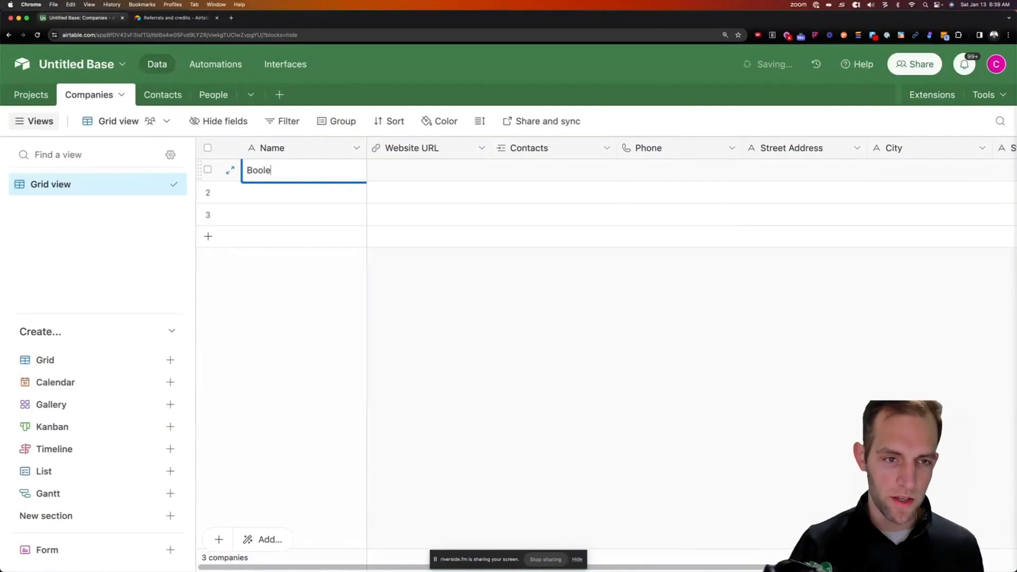
type("an Automatiopn")
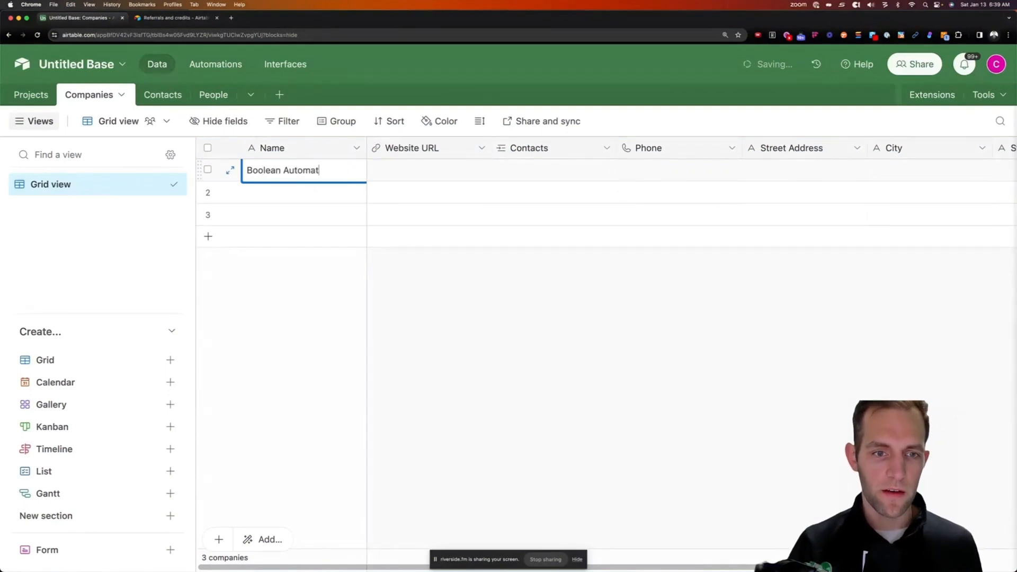
key("Tab")
double_click(295, 177)
key("BackSpace")
key("BackSpace")
type("n")
key("Tab")
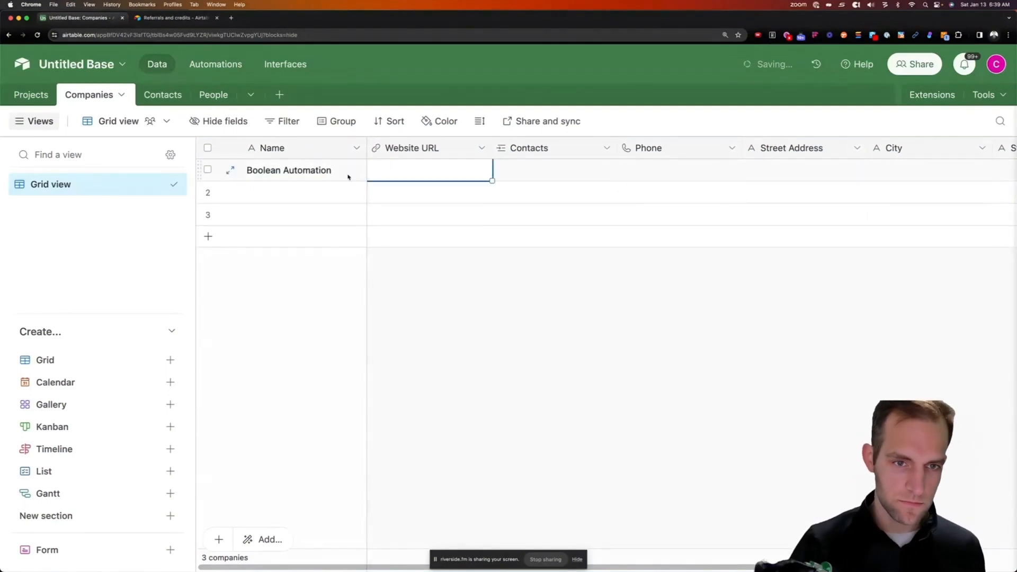
type("booleanreview.com")
key("Tab")
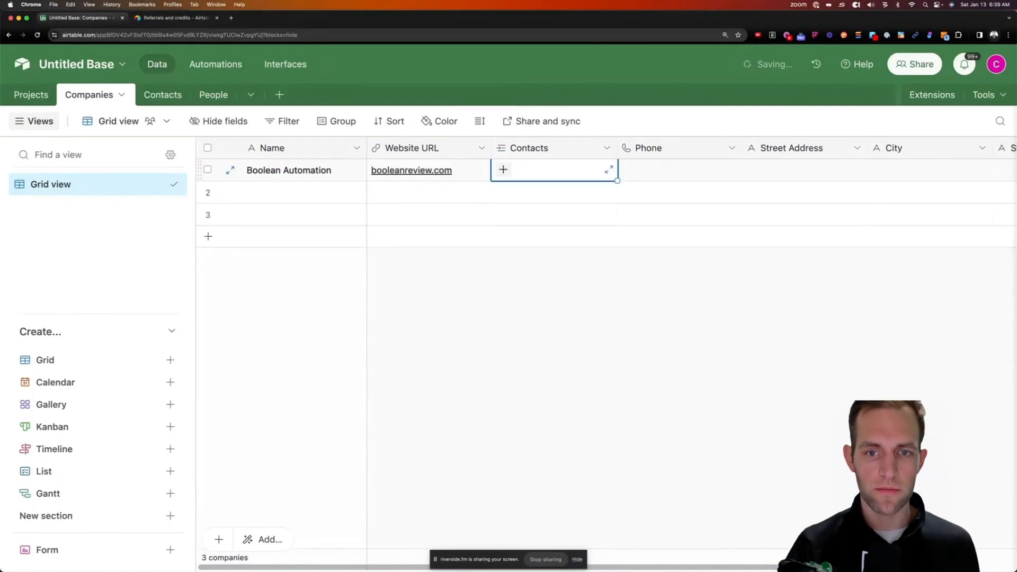
Link an existing contact to the company and enter its phone number
left_click(503, 170)
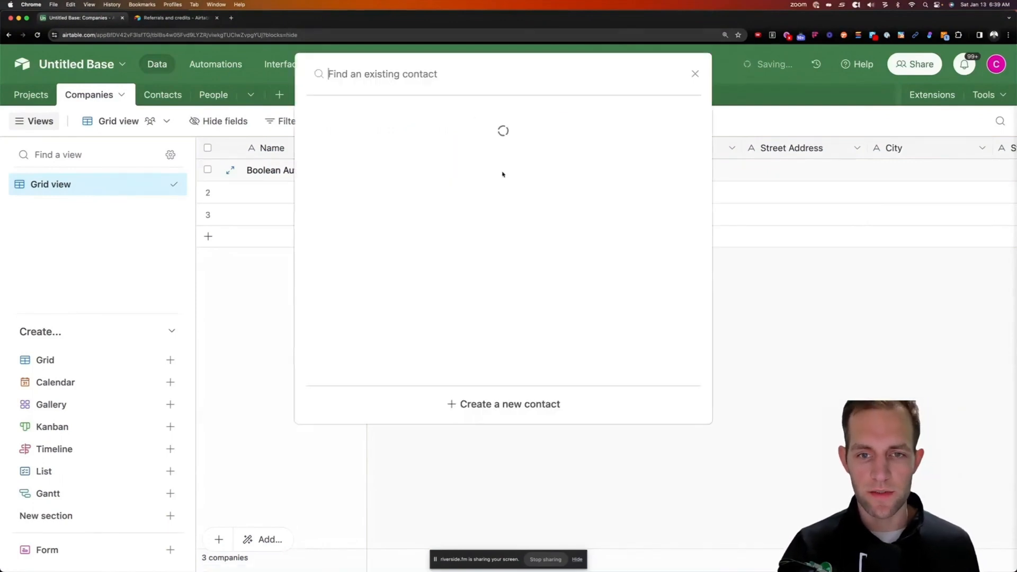
left_click(398, 140)
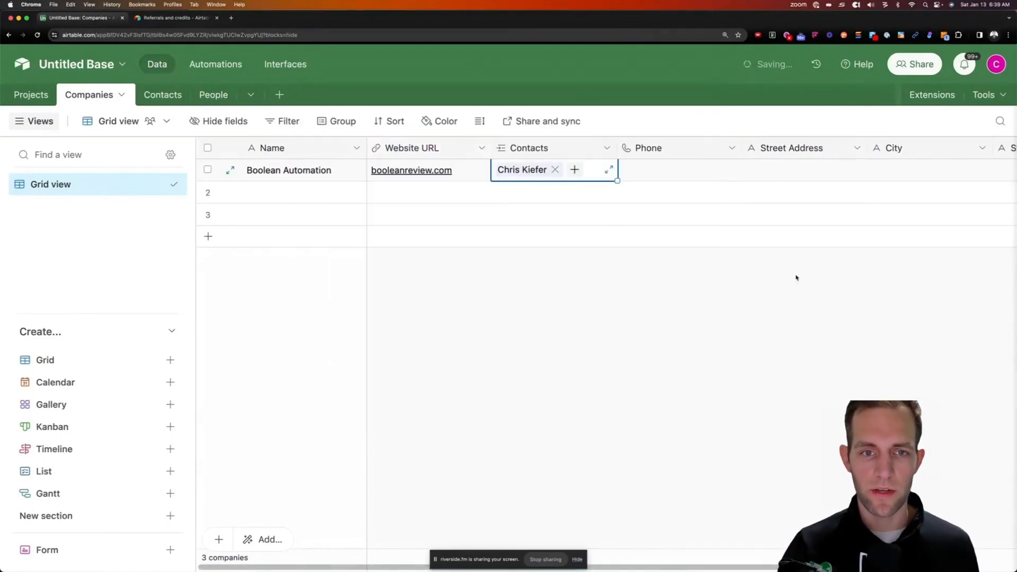
left_click(668, 168)
key("Return")
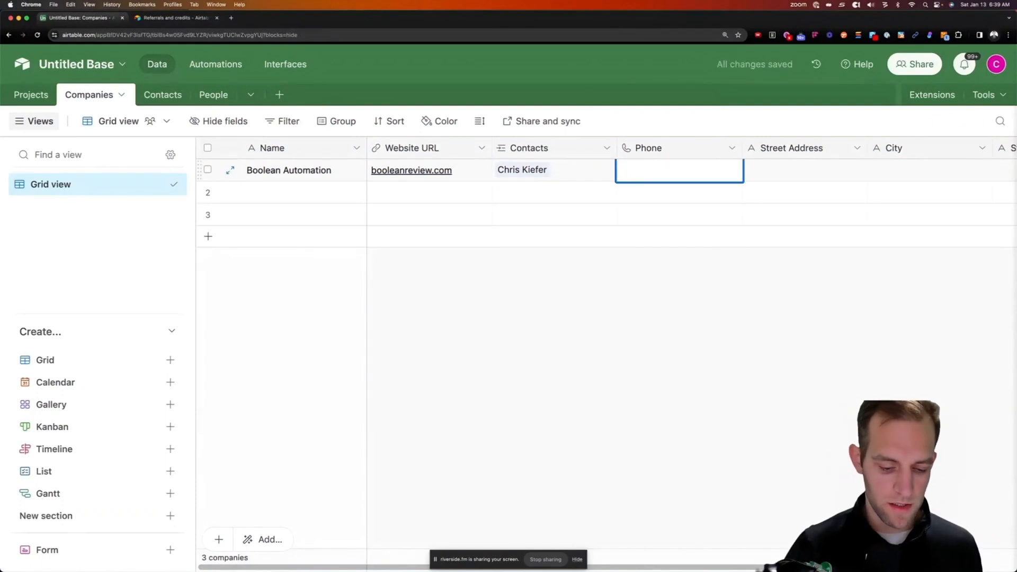
type("555) 555-")
type("5555555555")
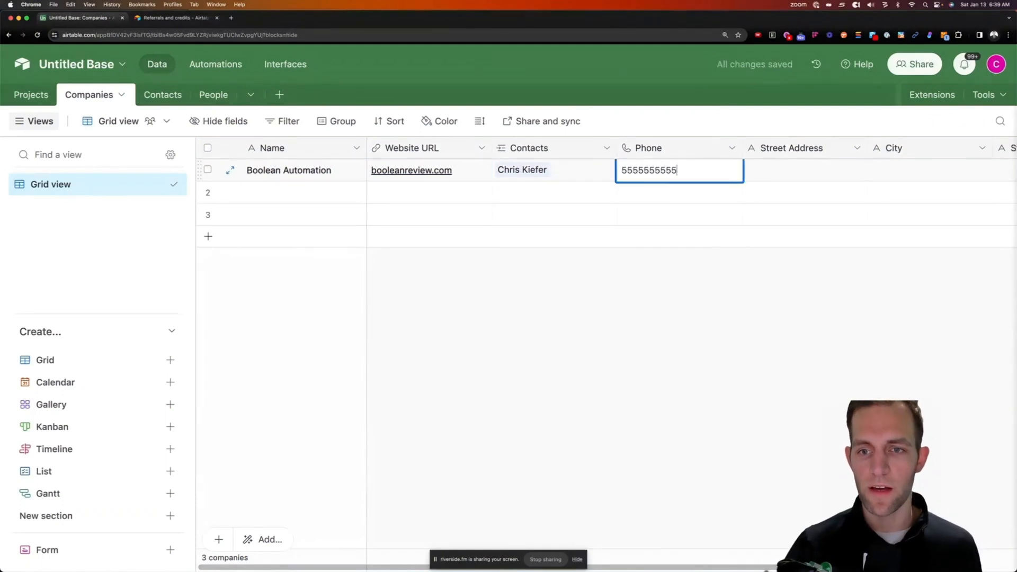
key("Tab")
Fill in the company's street address, city, state and zip code
type("12")
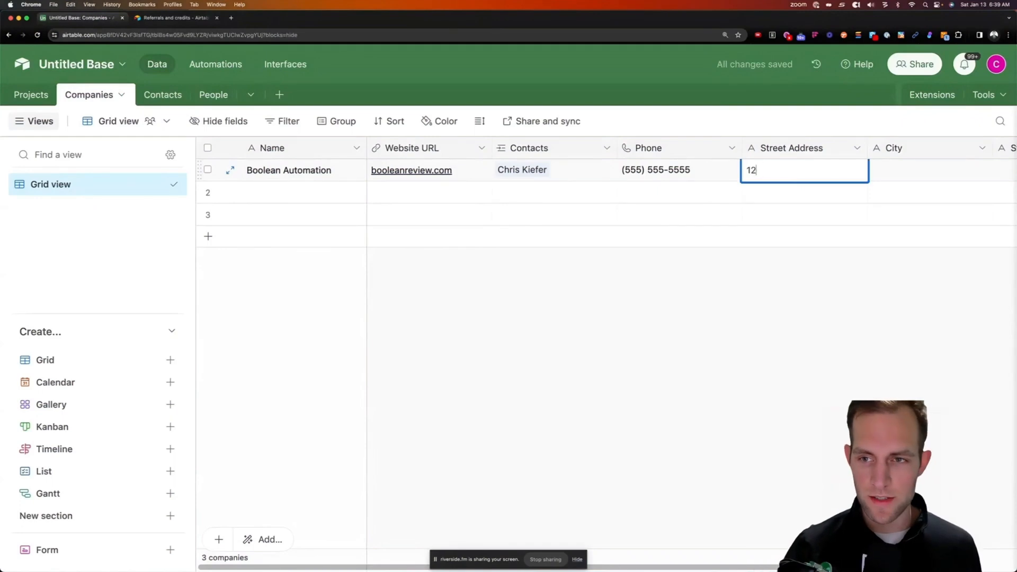
type("345 Main St")
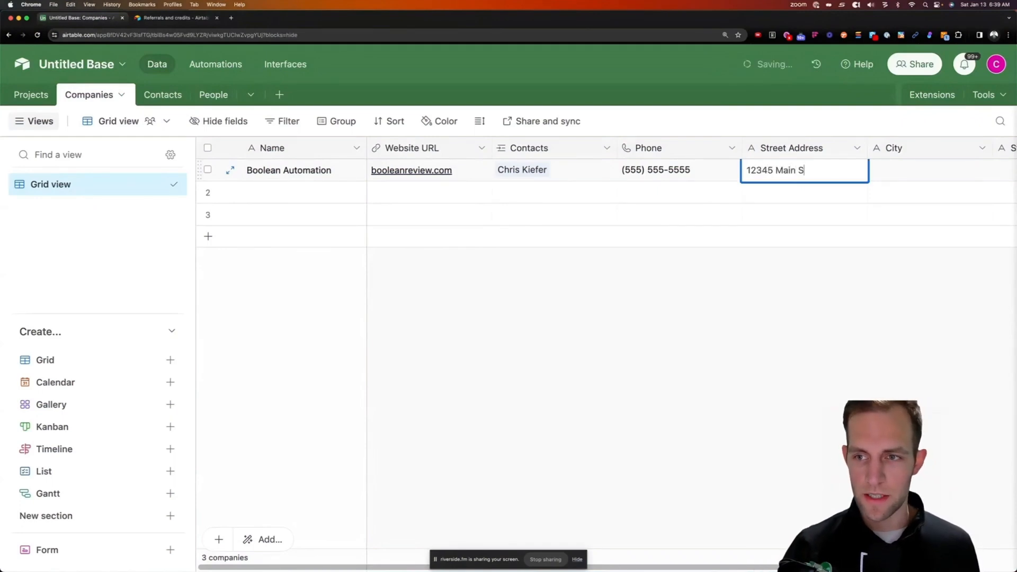
key("Tab")
type("Coeur d'Alene")
key("Tab")
type("ID")
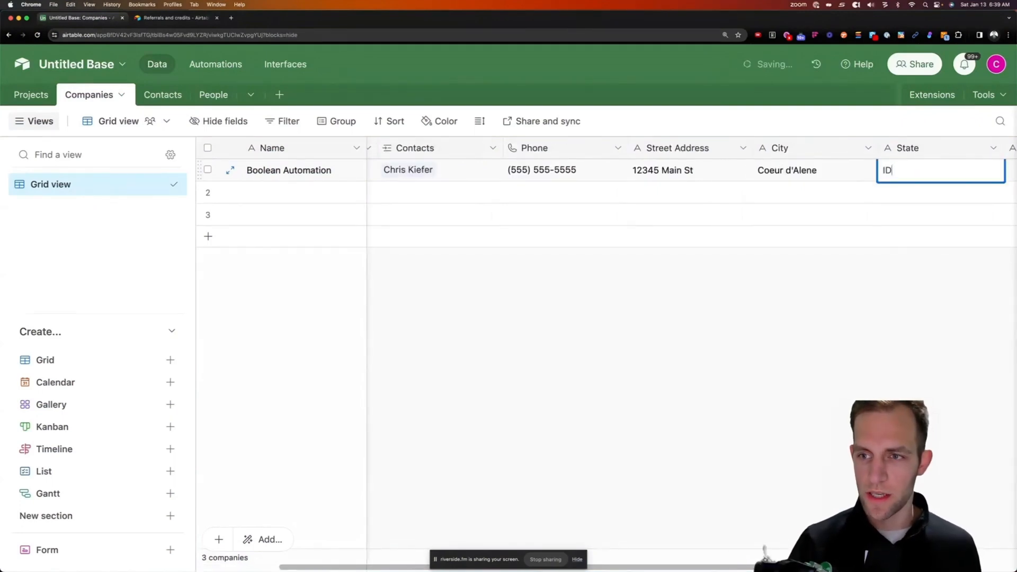
key("Tab")
type("12345")
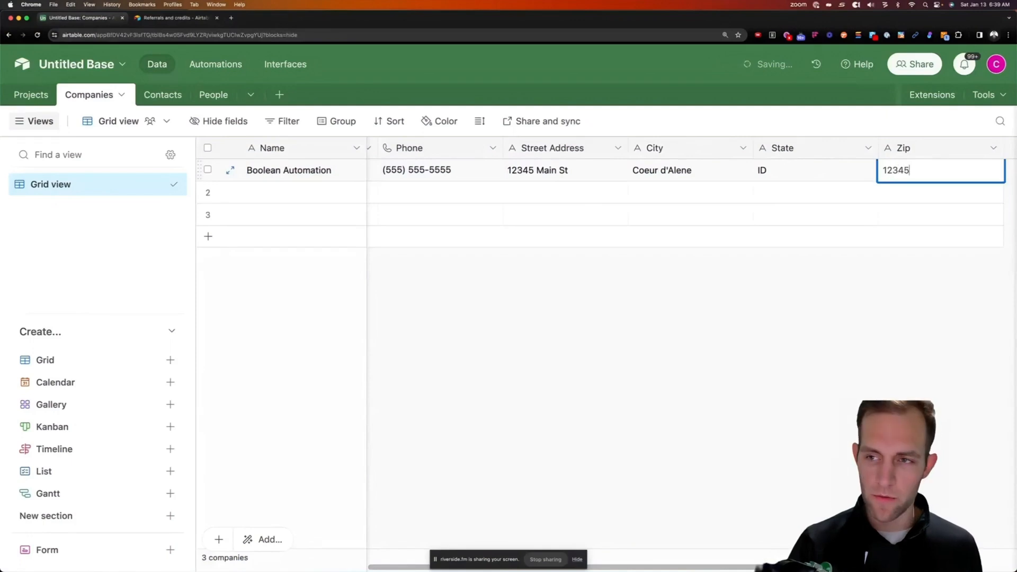
key("super+a")
type("83815")
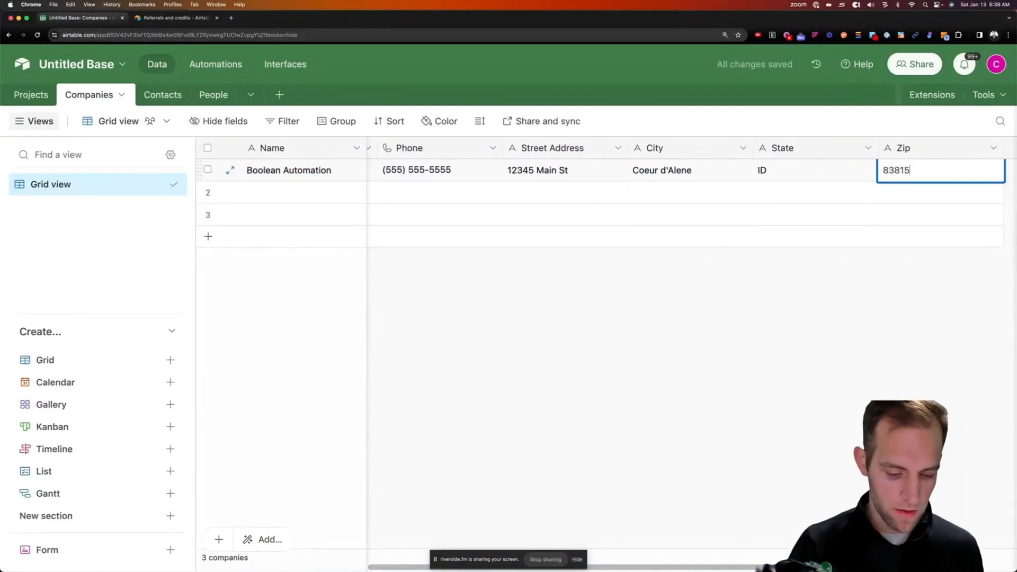
left_click(663, 329)
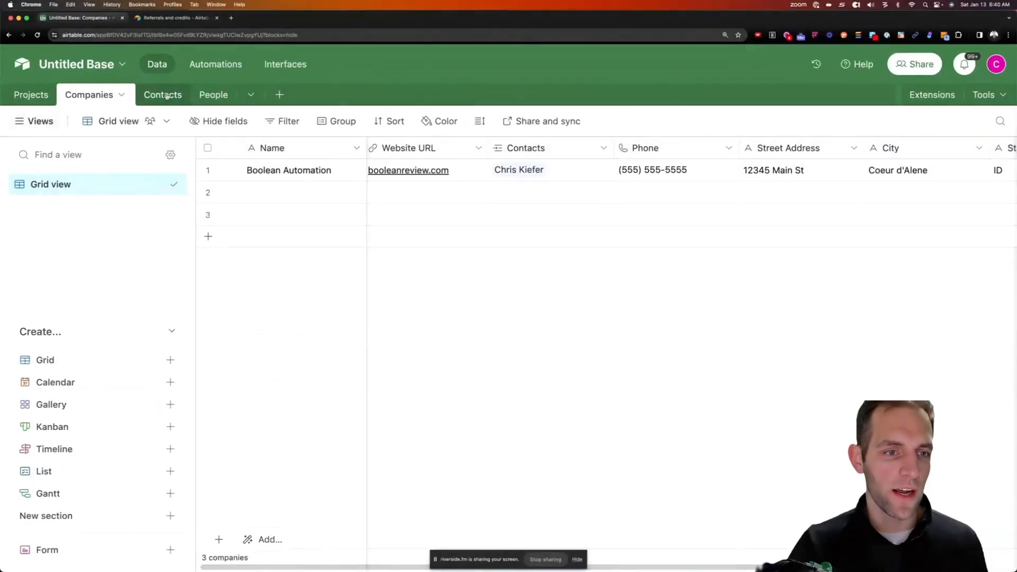
left_click(149, 94)
Delete the Notes, Assignee and Status fields from the People table
left_click(213, 95)
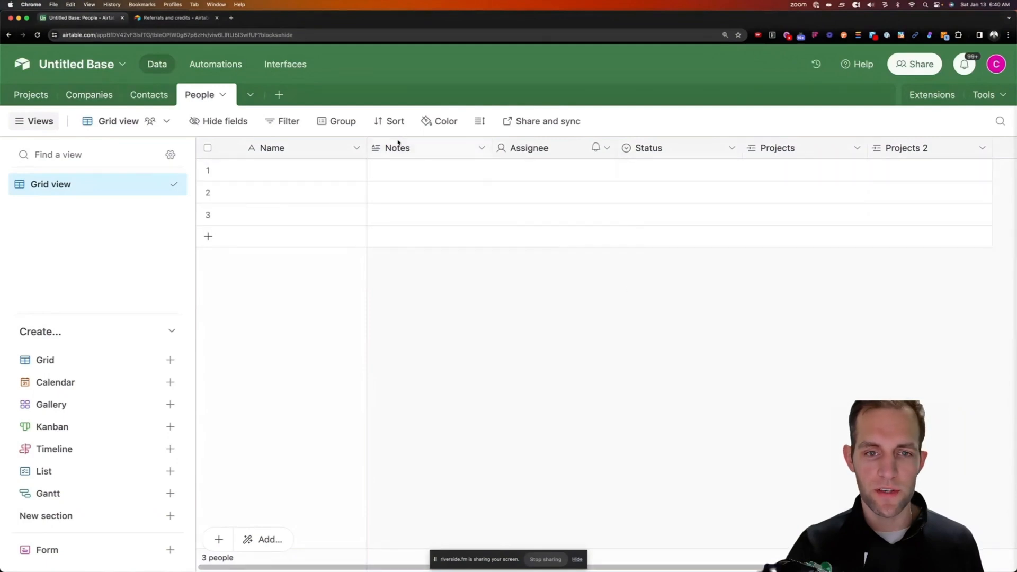
left_click_drag(402, 169, 680, 152)
right_click(680, 152)
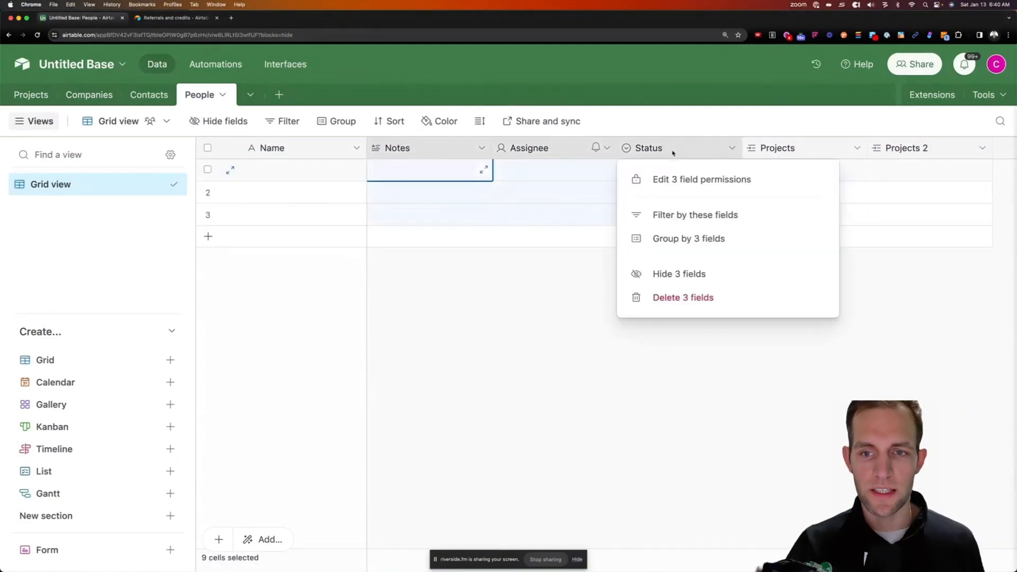
left_click(688, 299)
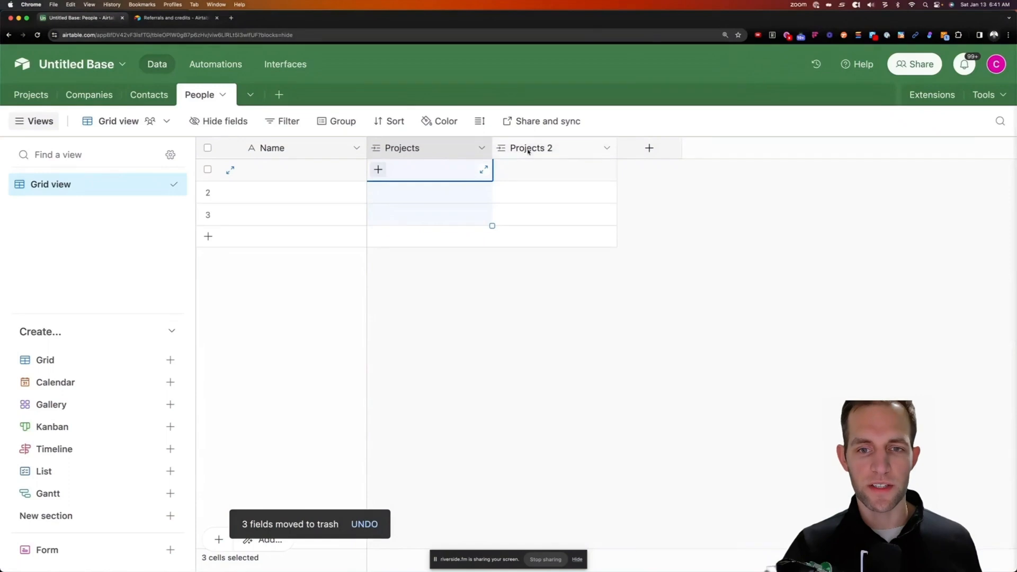
Review the Projects link field's settings and the Projects table, then return to People
left_click(480, 150)
left_click(448, 173)
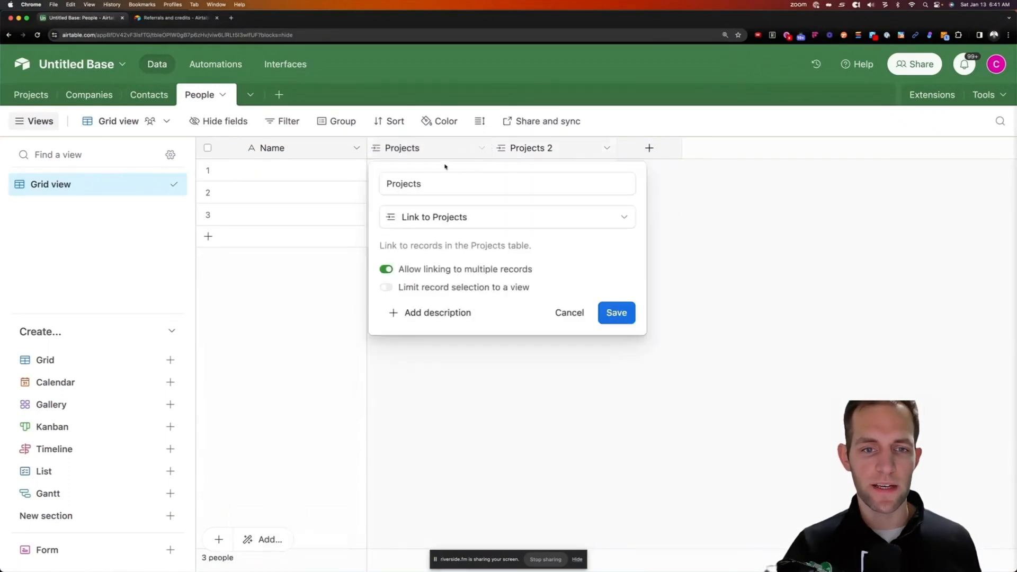
left_click(727, 229)
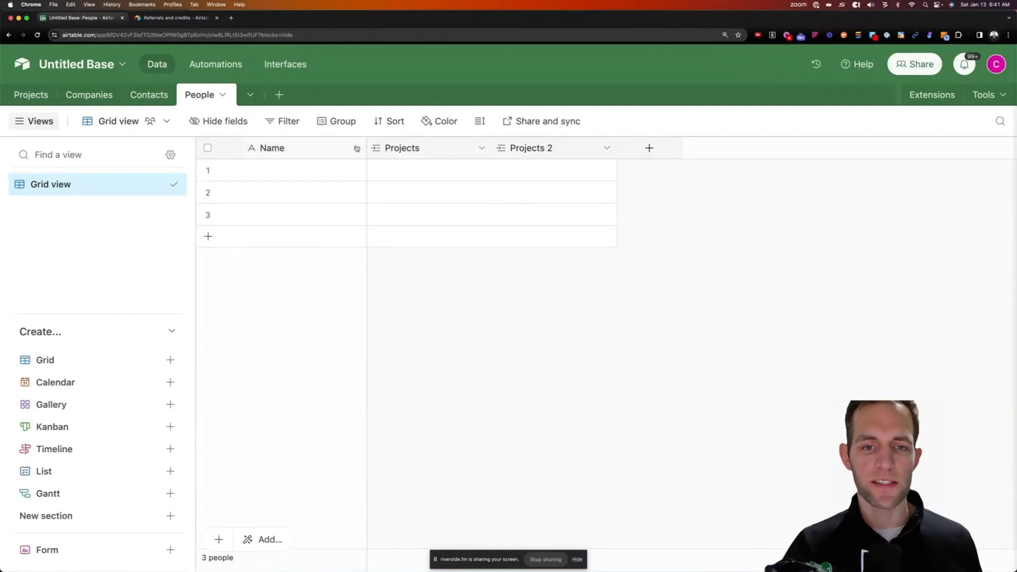
left_click(32, 95)
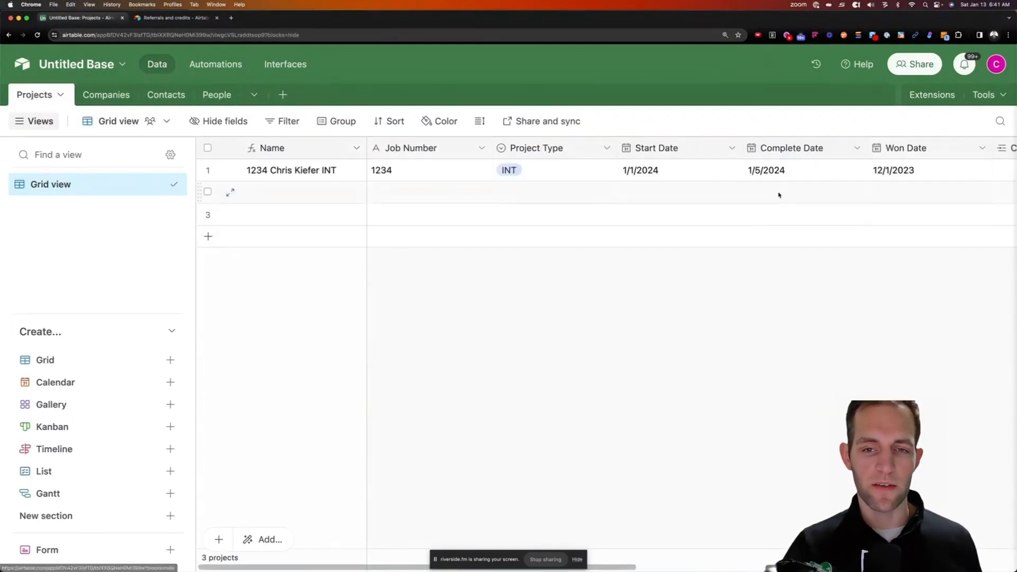
scroll(816, 177, "right", 10)
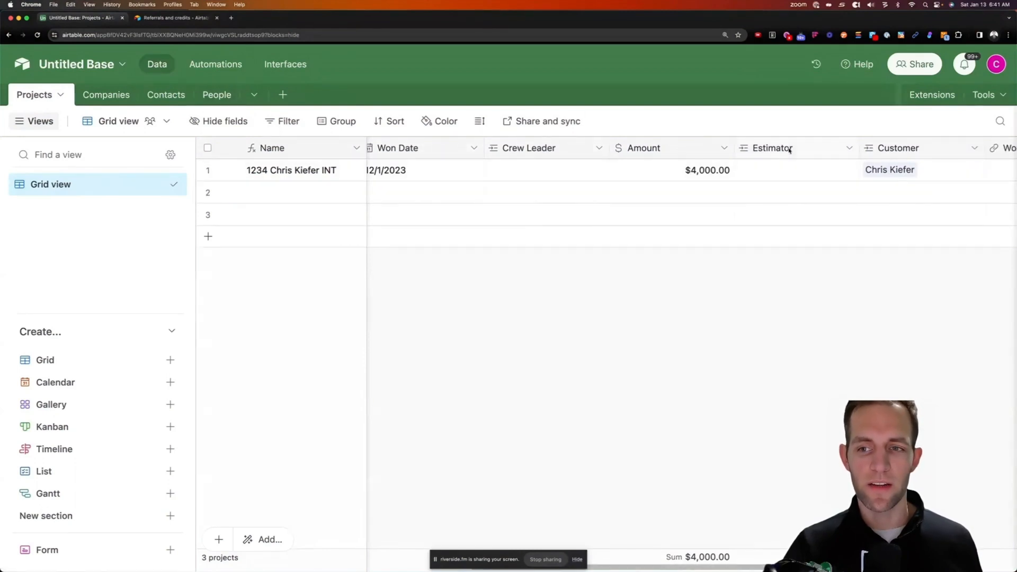
left_click(215, 95)
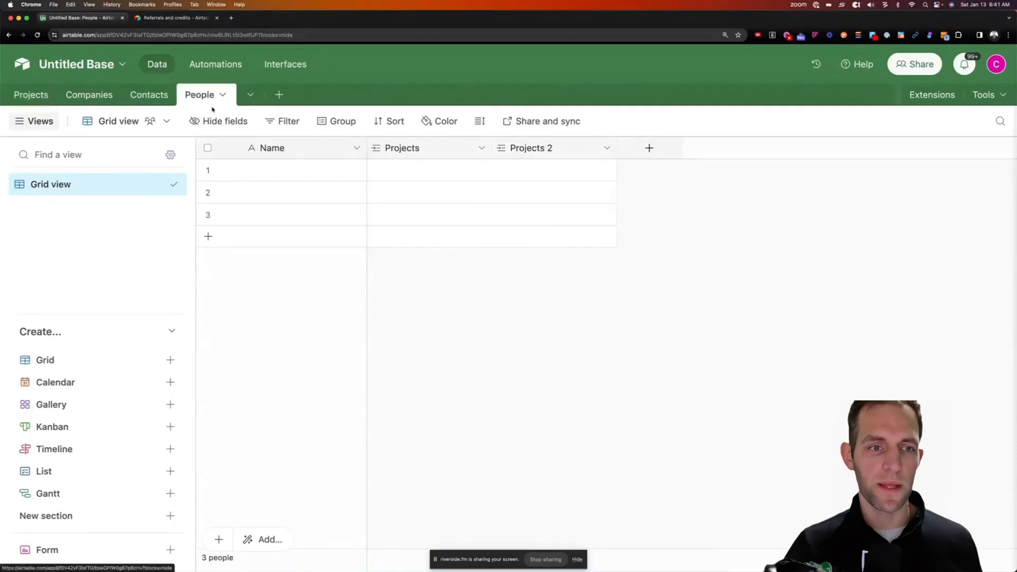
Add a single line text field named First Name to People
left_click(286, 169)
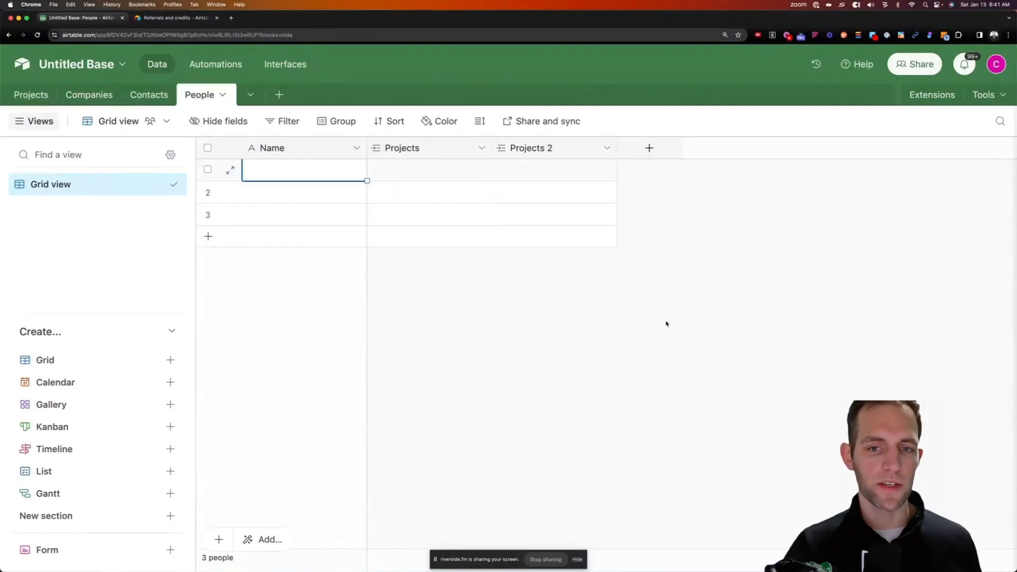
left_click(668, 151)
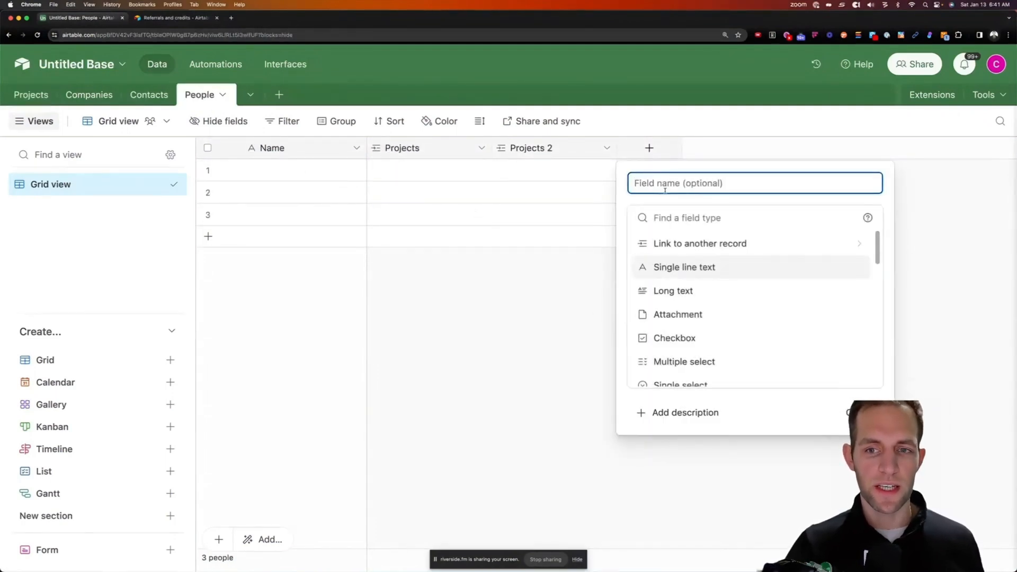
type("First Name")
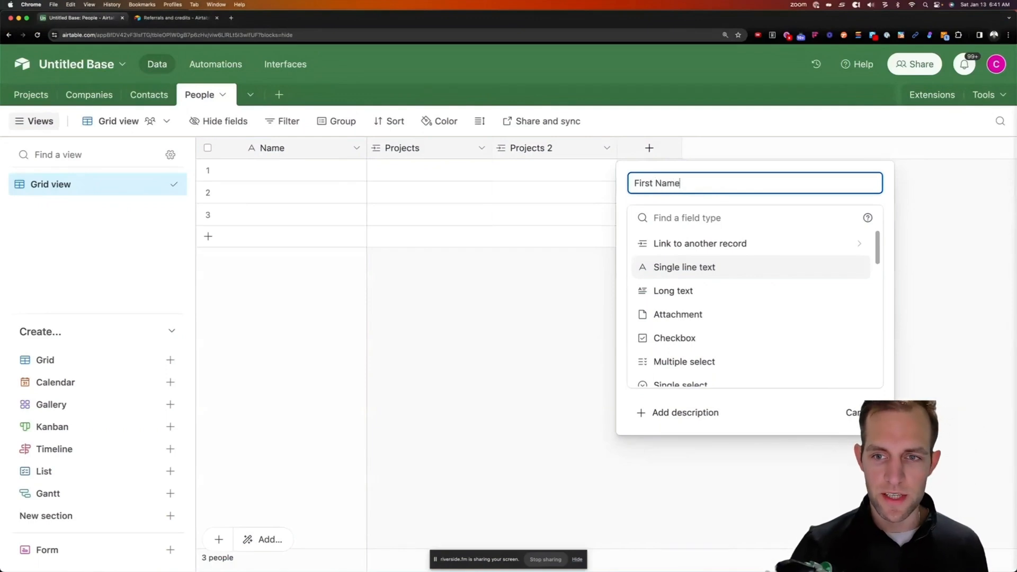
left_click(658, 218)
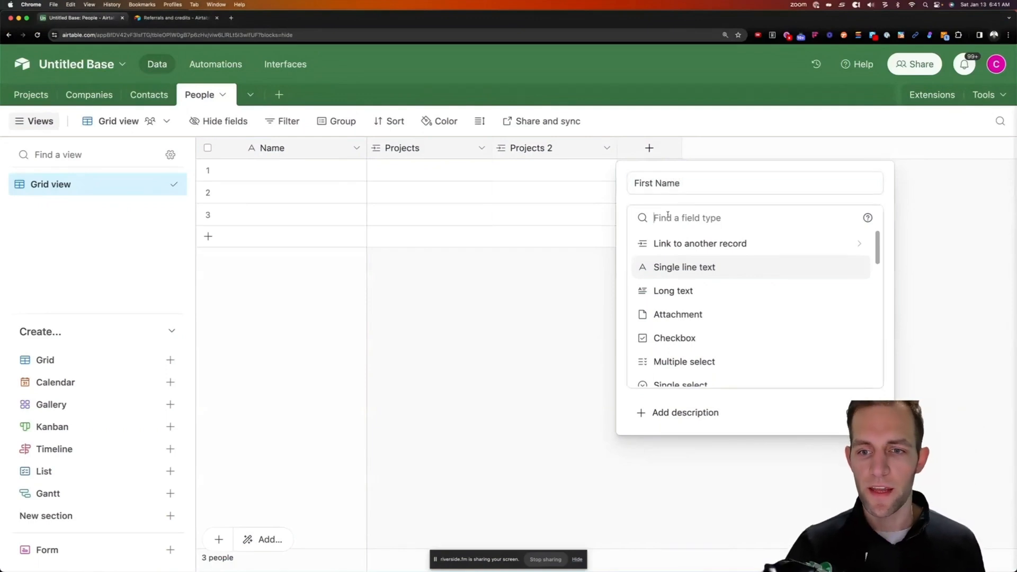
left_click(731, 267)
key("Return")
Duplicate the First Name field and rename the copy to Last Name
left_click_drag(668, 150, 741, 150)
double_click(831, 150)
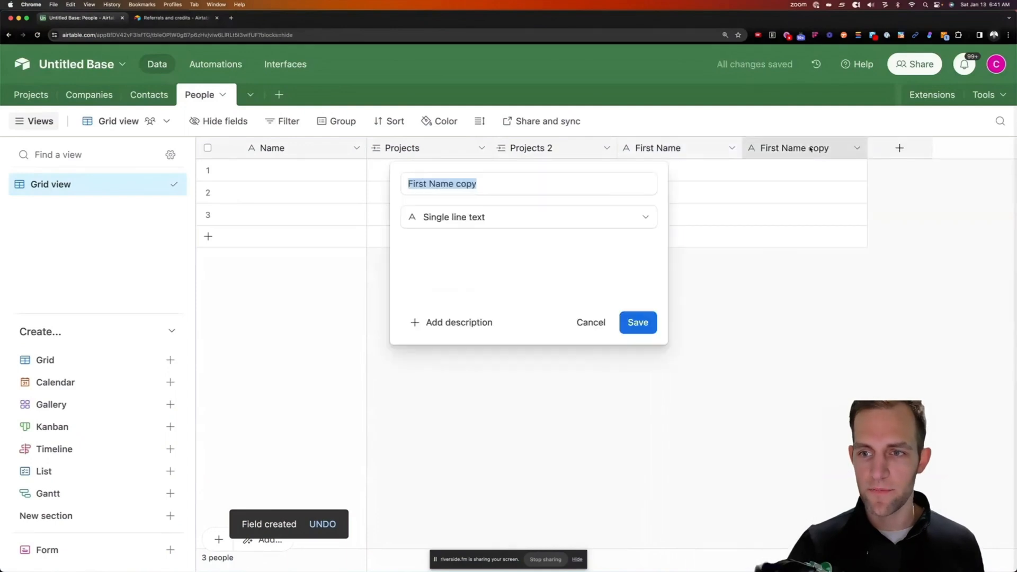
left_click(424, 184)
left_click_drag(475, 185, 388, 185)
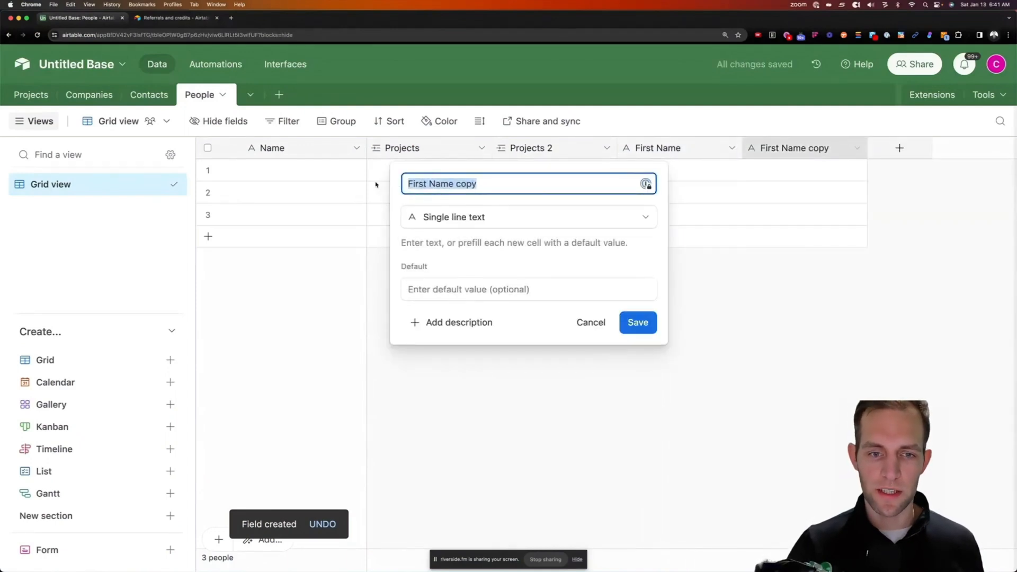
type("Last Name")
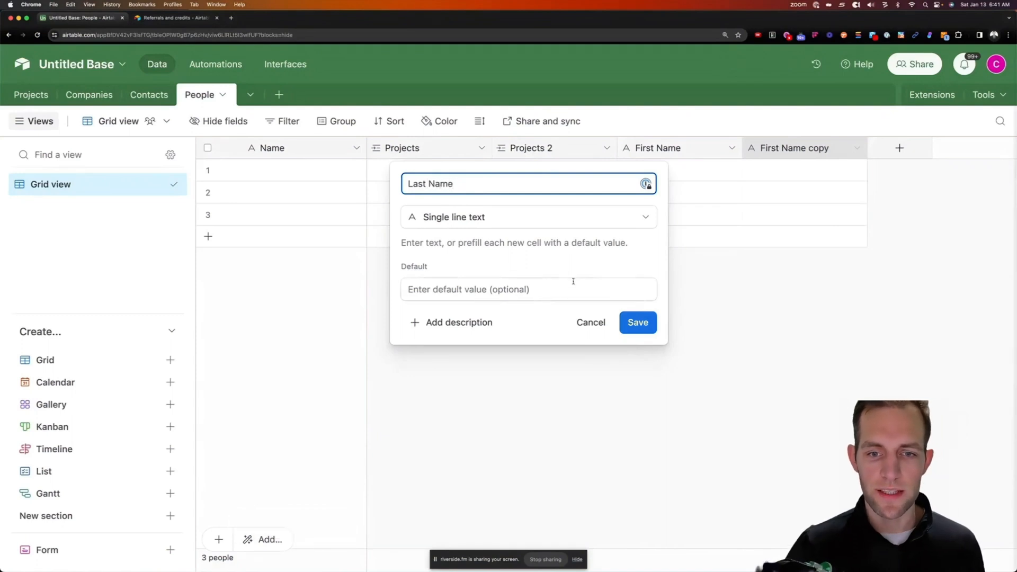
key("Return")
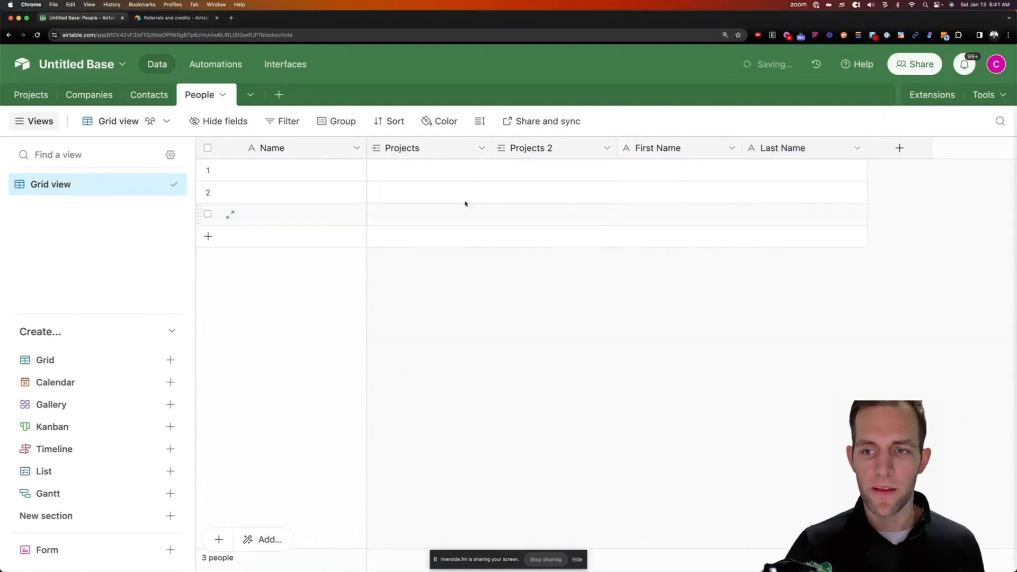
Change the People Name field's type to Formula
left_click(359, 149)
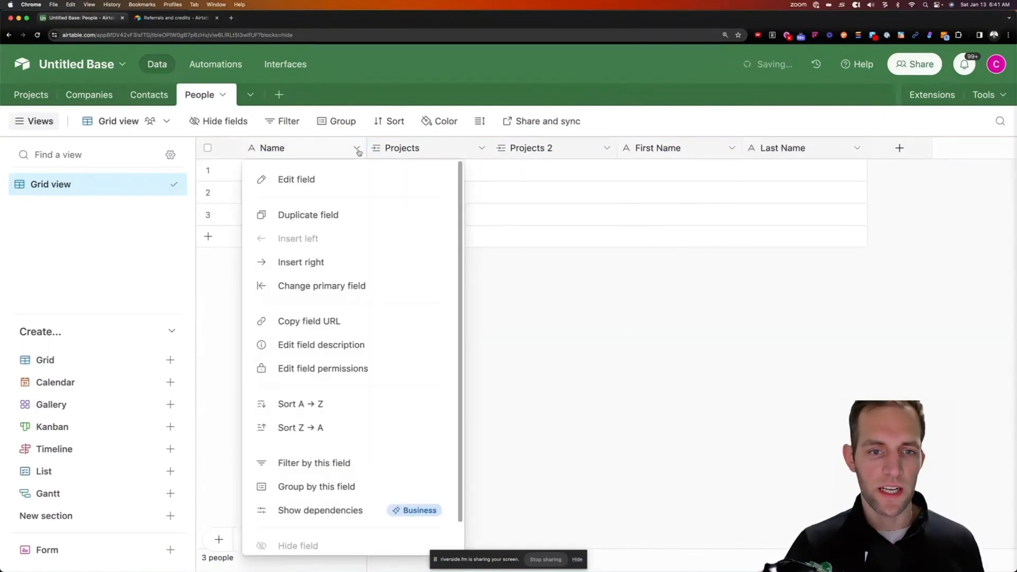
left_click(323, 176)
double_click(280, 184)
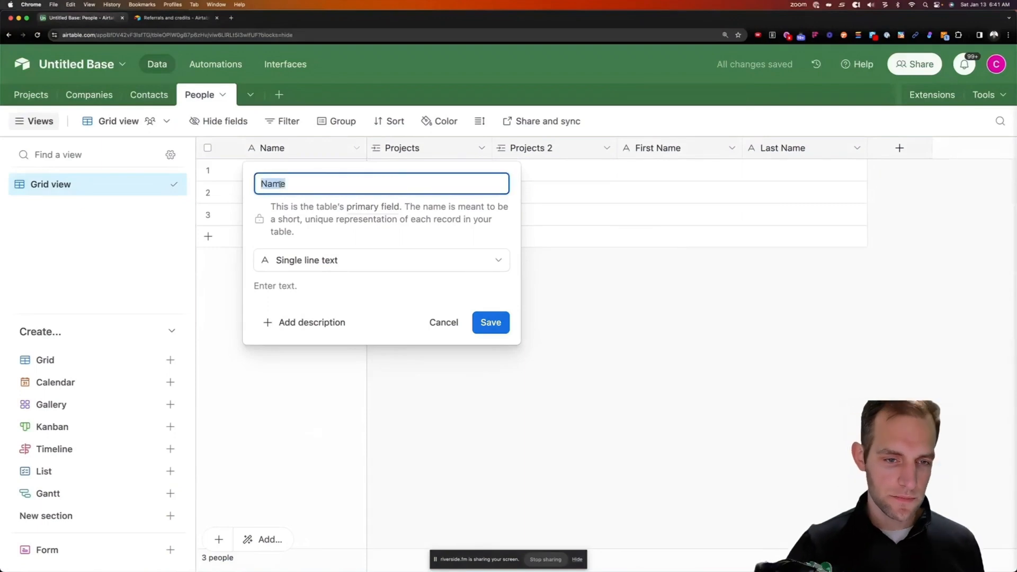
key("Tab")
key("Tab")
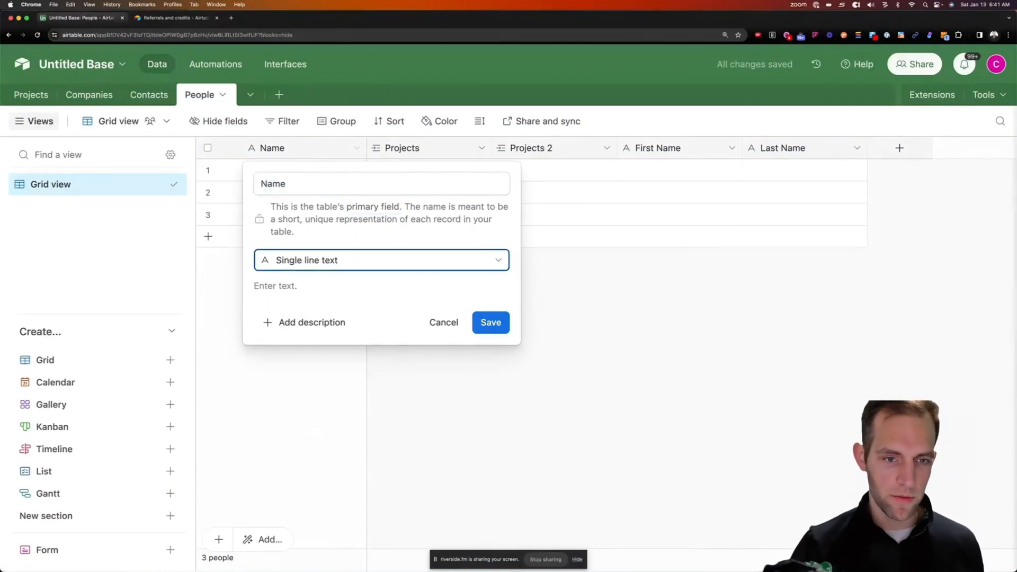
type("fo")
key("Return")
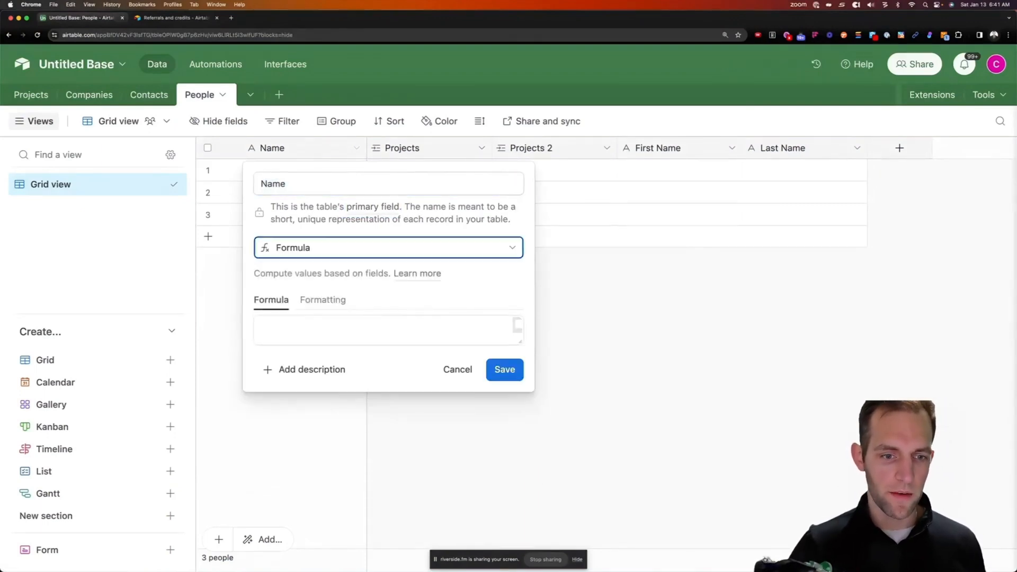
Save the formula {First Name} & " " & {Last Name}, confirming the dependency warning
key("Tab")
type("form")
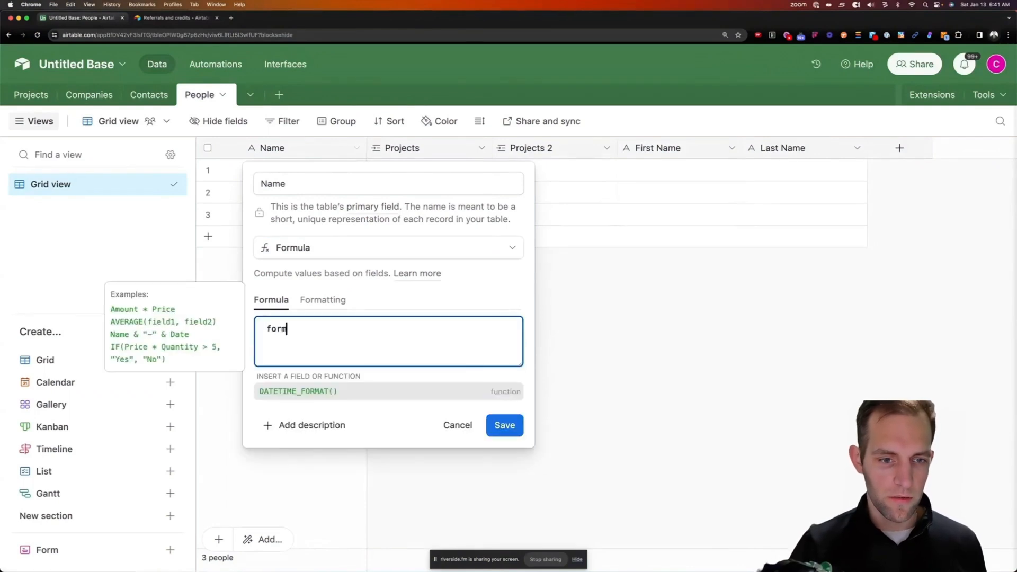
type("s")
key("Return")
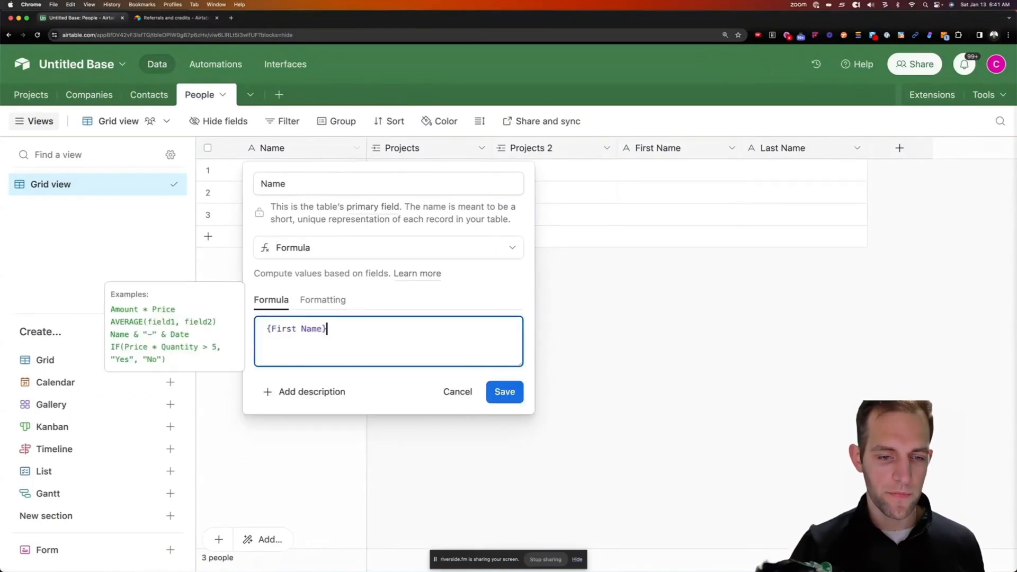
type("& \" \"& ")
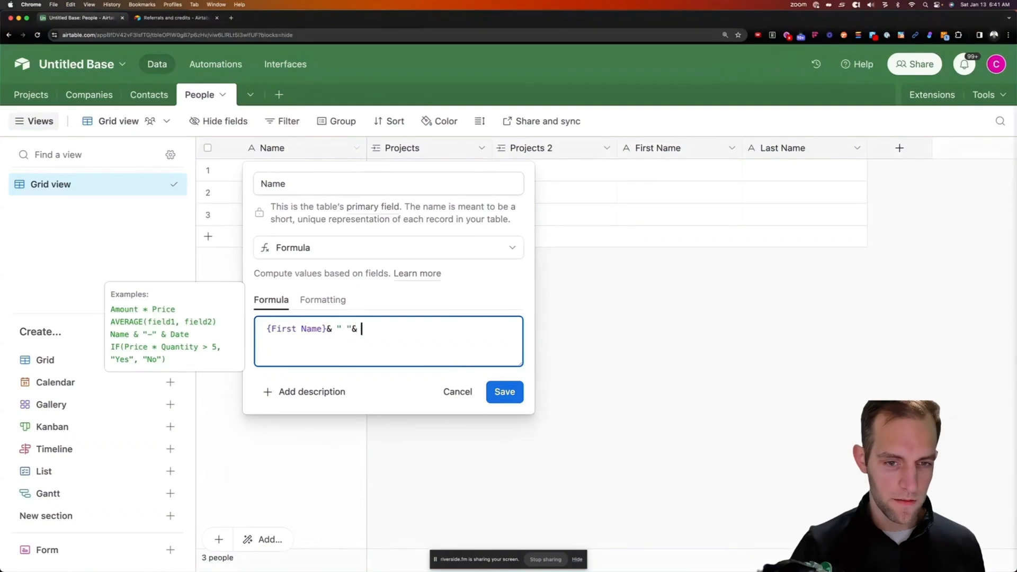
type("Last")
key("Return")
left_click(504, 391)
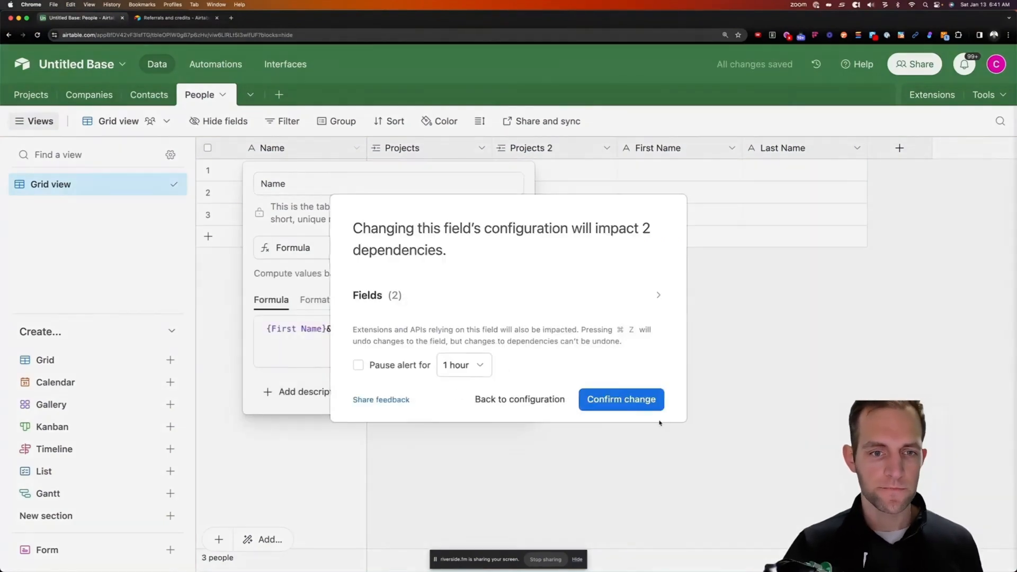
left_click(655, 407)
left_click(293, 170)
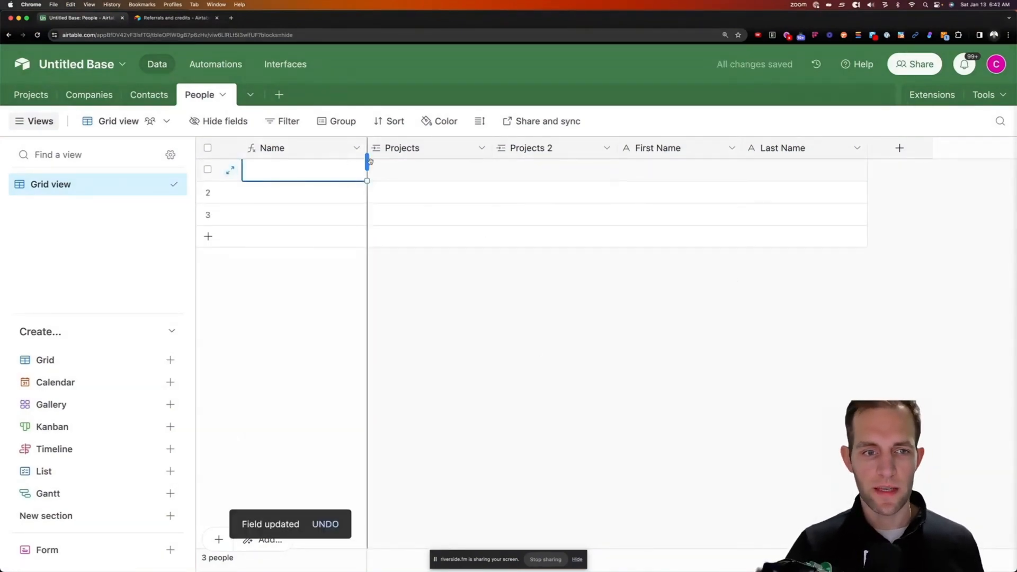
Enter first and last names for the first two people records
left_click(700, 172)
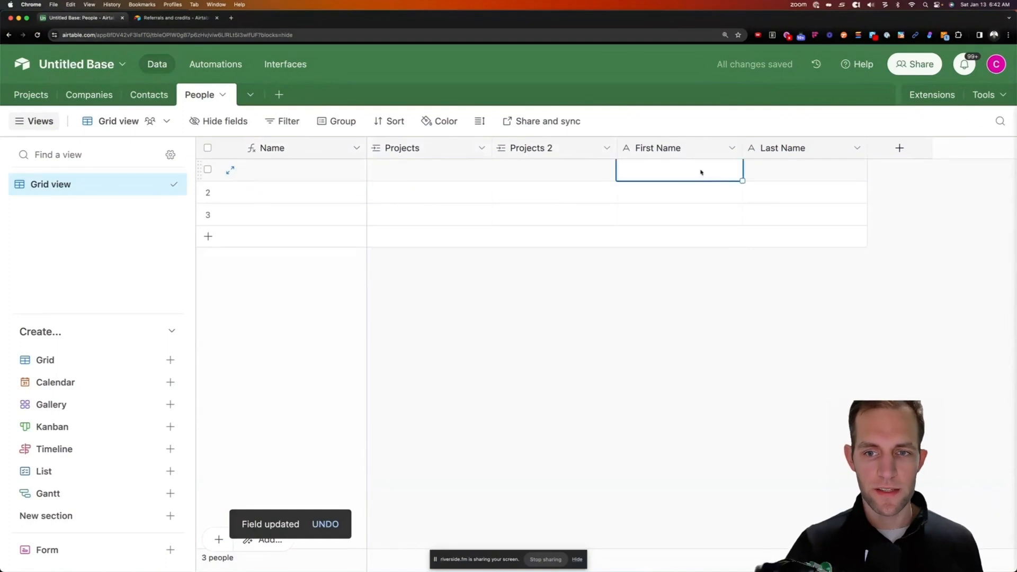
type("John")
key("Tab")
type("Doe")
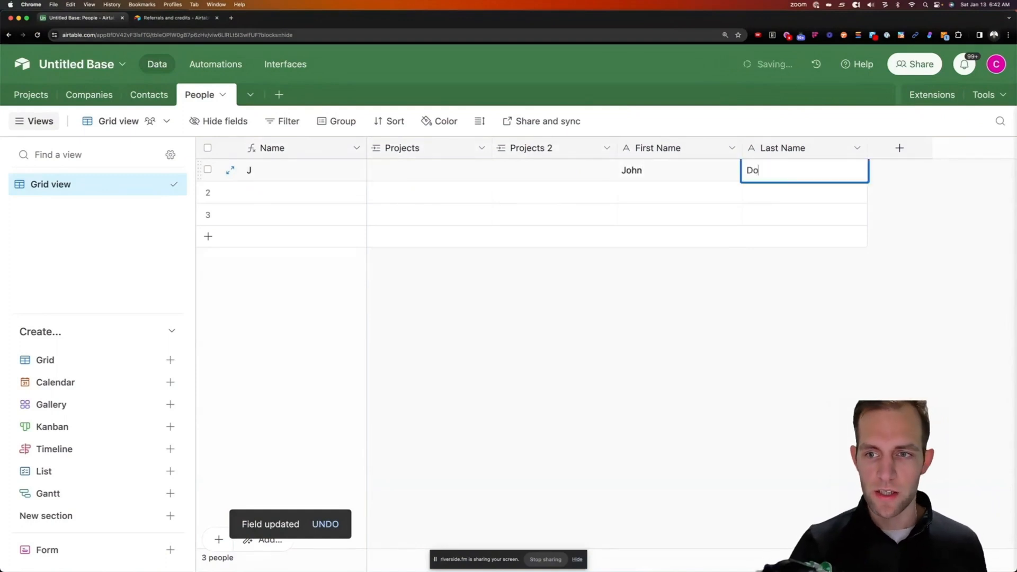
key("Return")
key("Down")
key("Left")
key("Up")
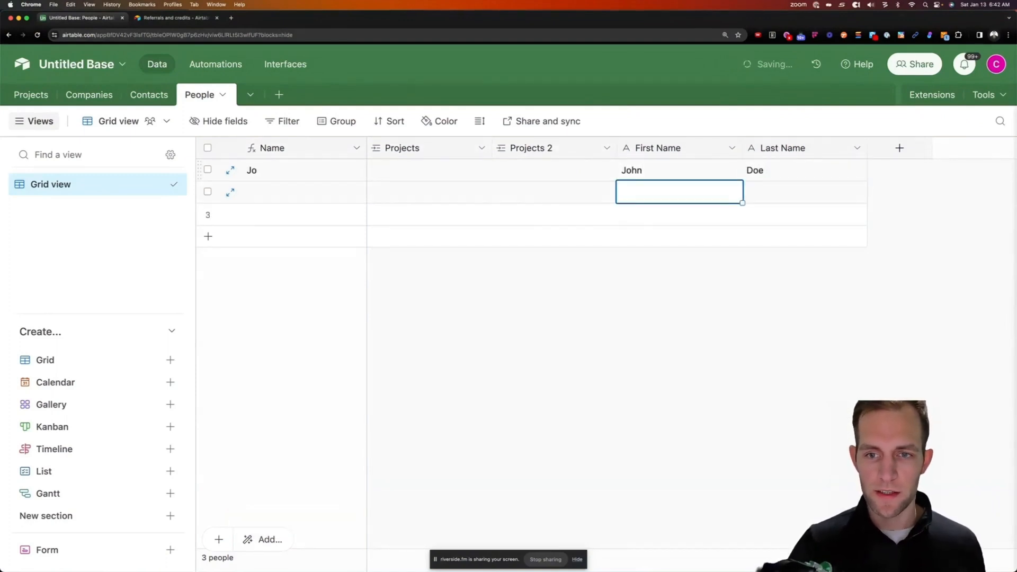
type("Steve")
key("Tab")
type("Sm")
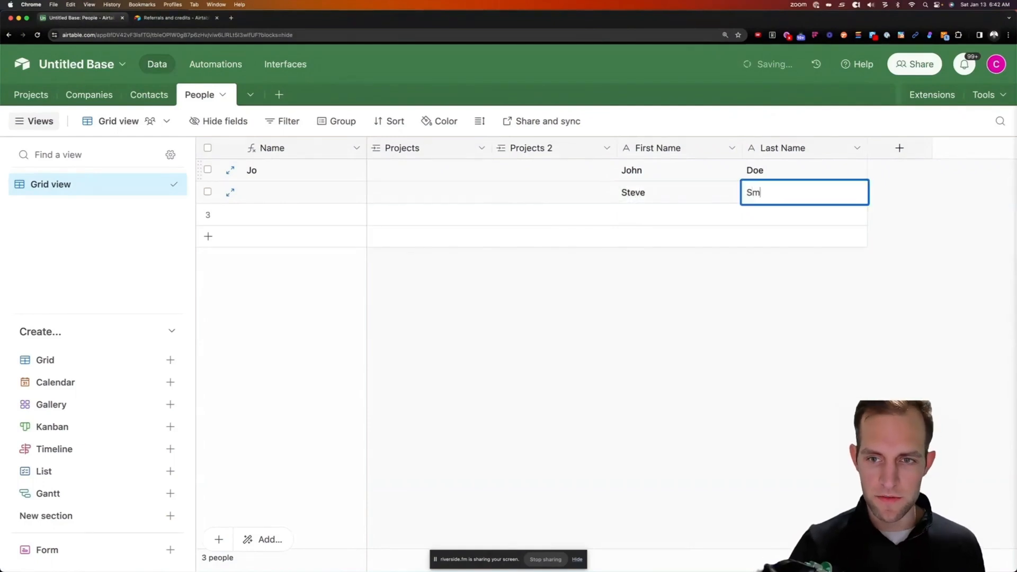
type("ith")
key("Return")
Enter first and last names for the third person and a newly added fourth row
key("Left")
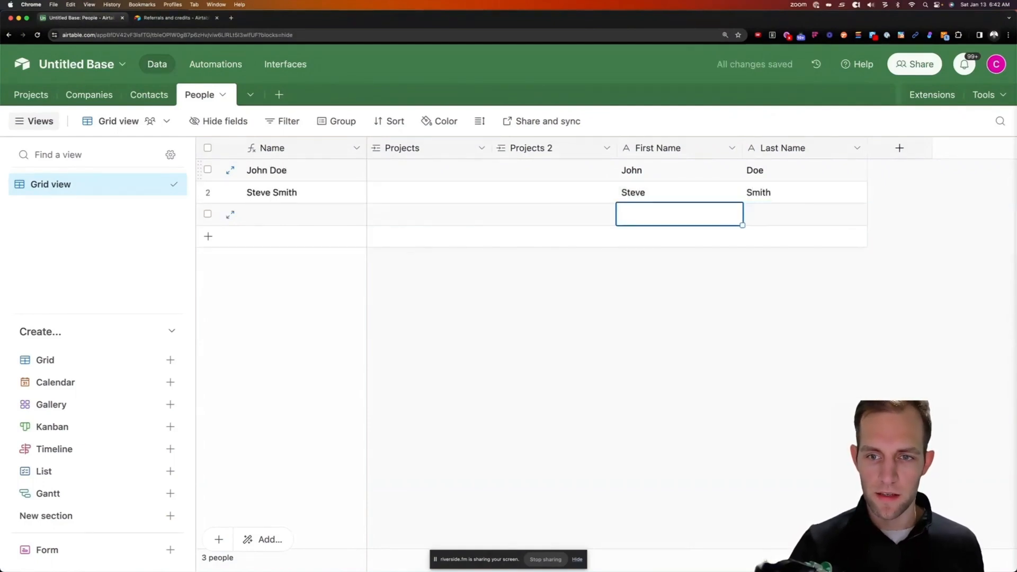
type("Sarah")
key("Tab")
type("J")
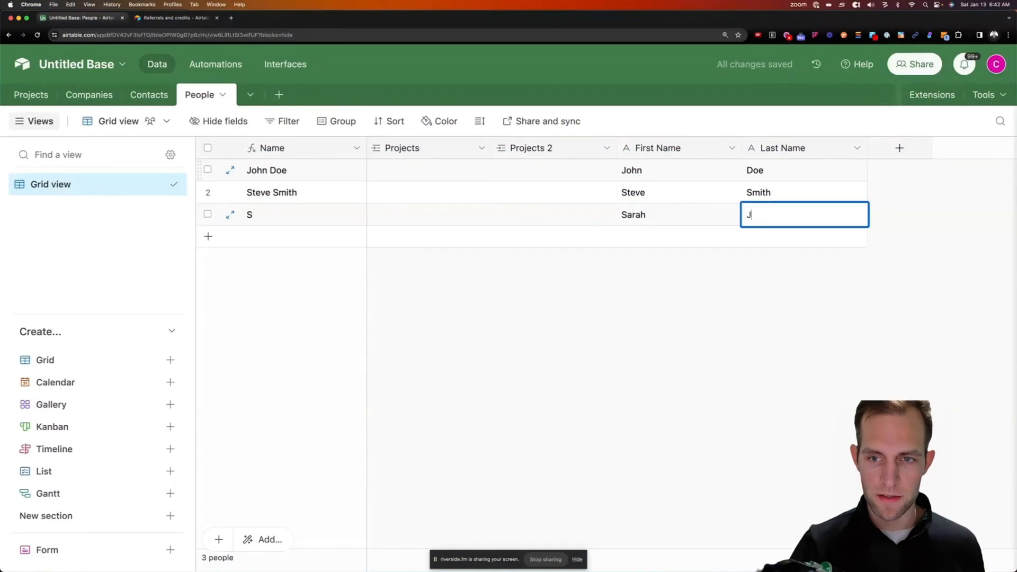
key("Return")
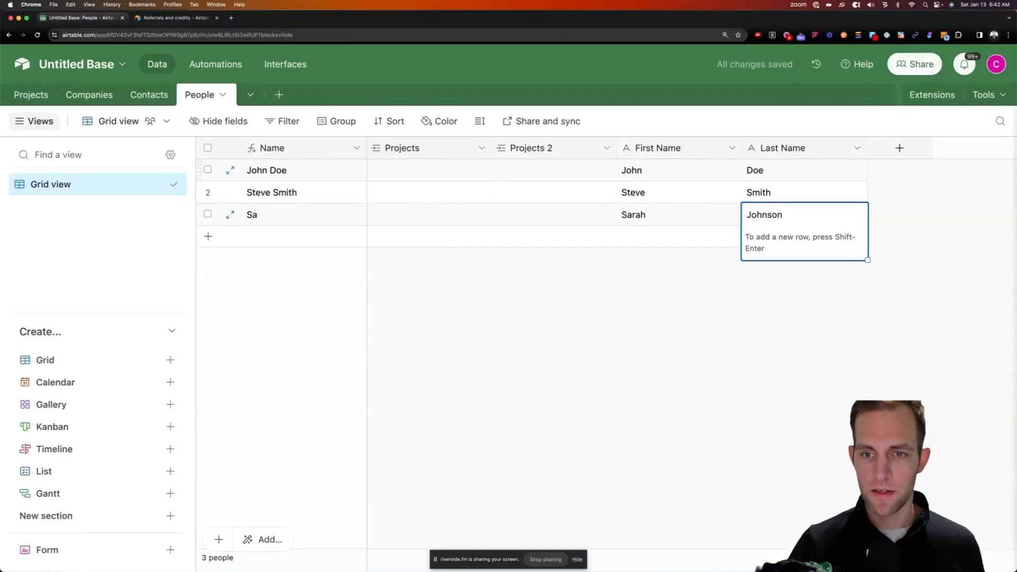
key("shift+Return")
key("shift+Tab")
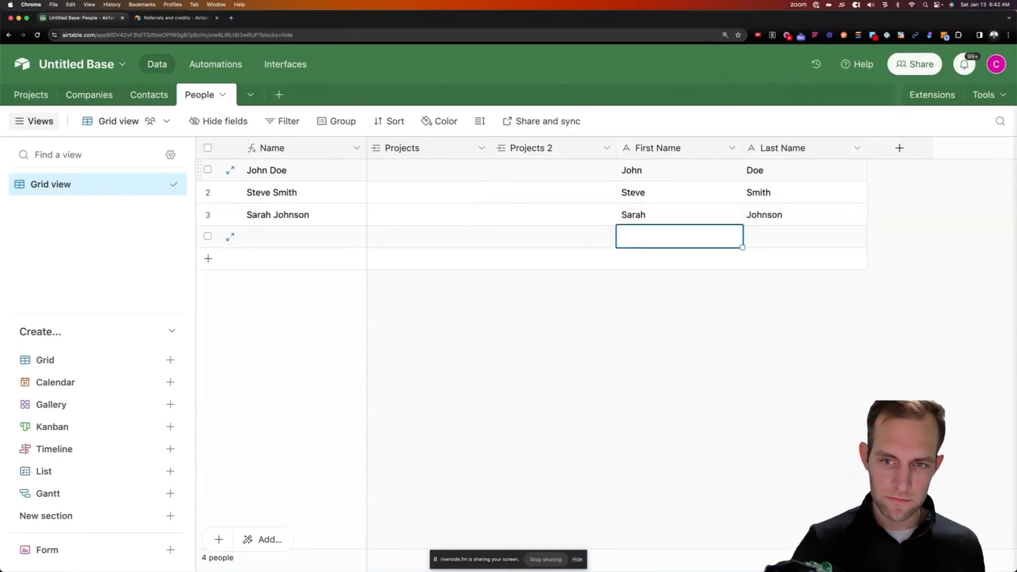
type("Mary")
key("Tab")
type("Wi")
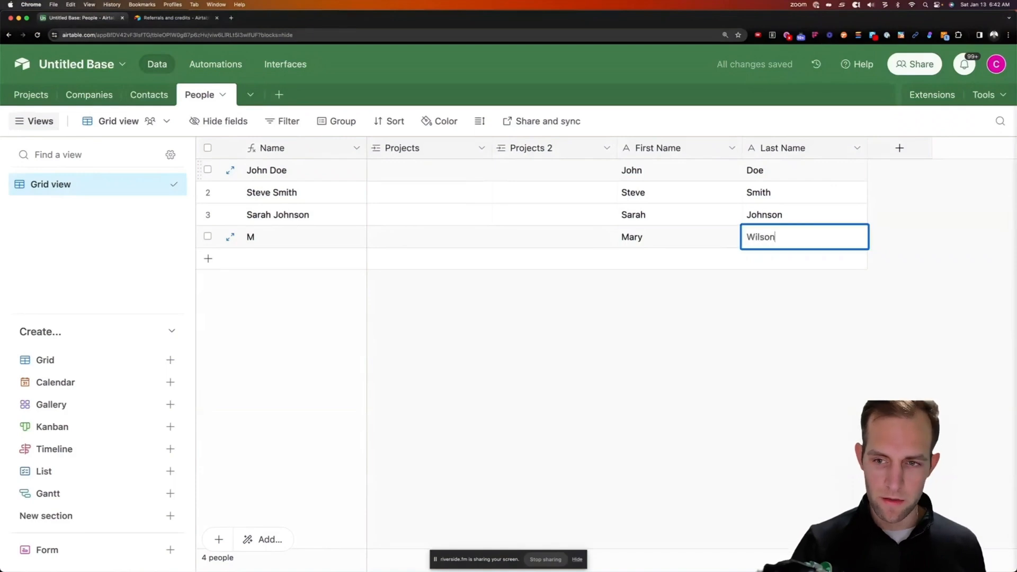
left_click(711, 301)
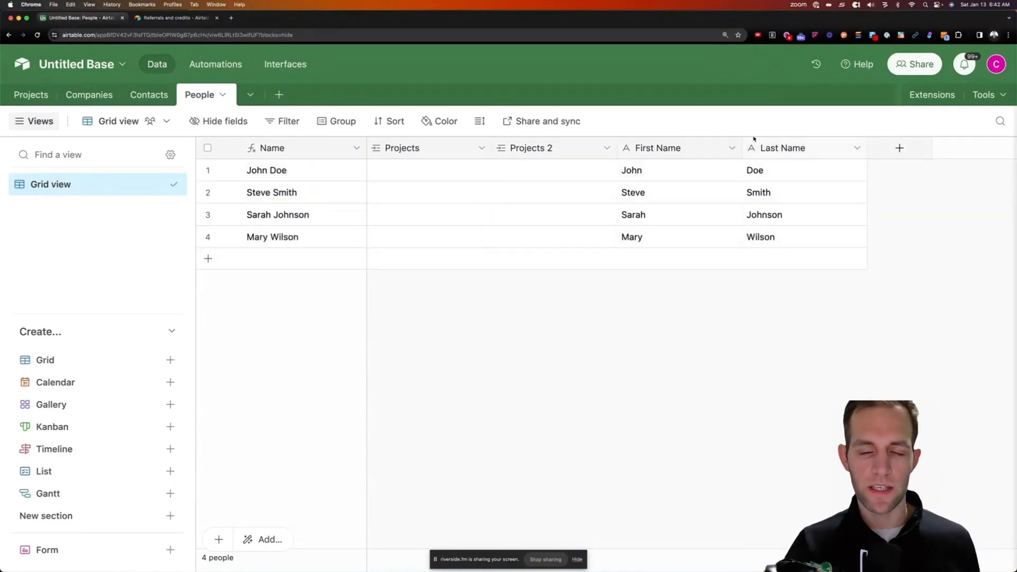
Add a new Single select field to People and begin its first option
left_click(894, 148)
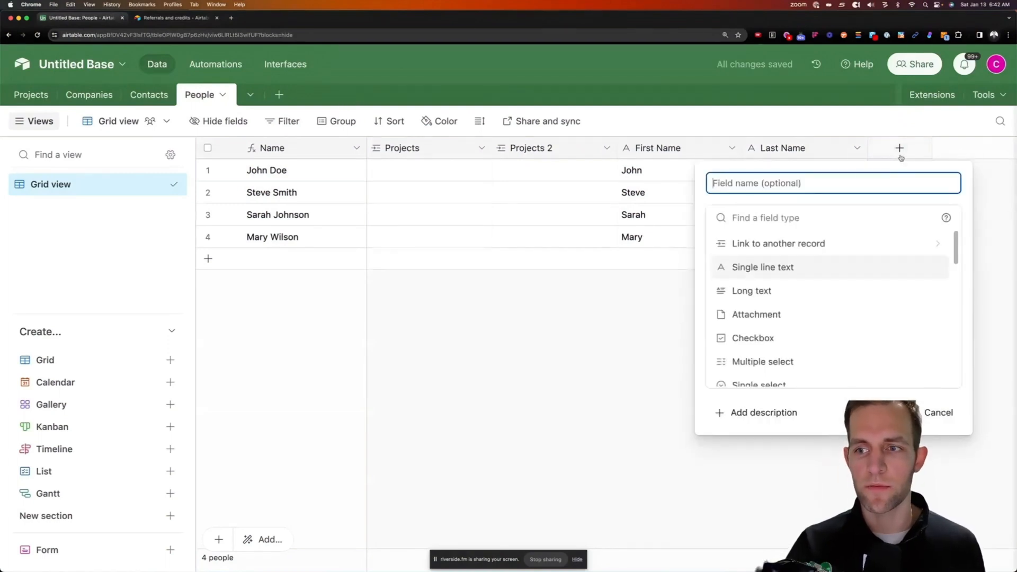
left_click(744, 218)
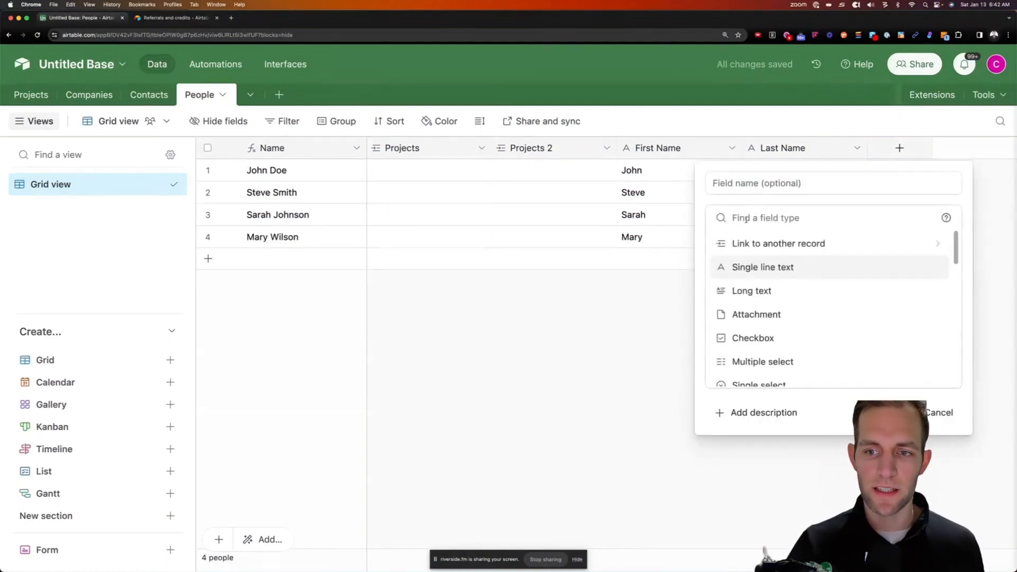
type("Sele")
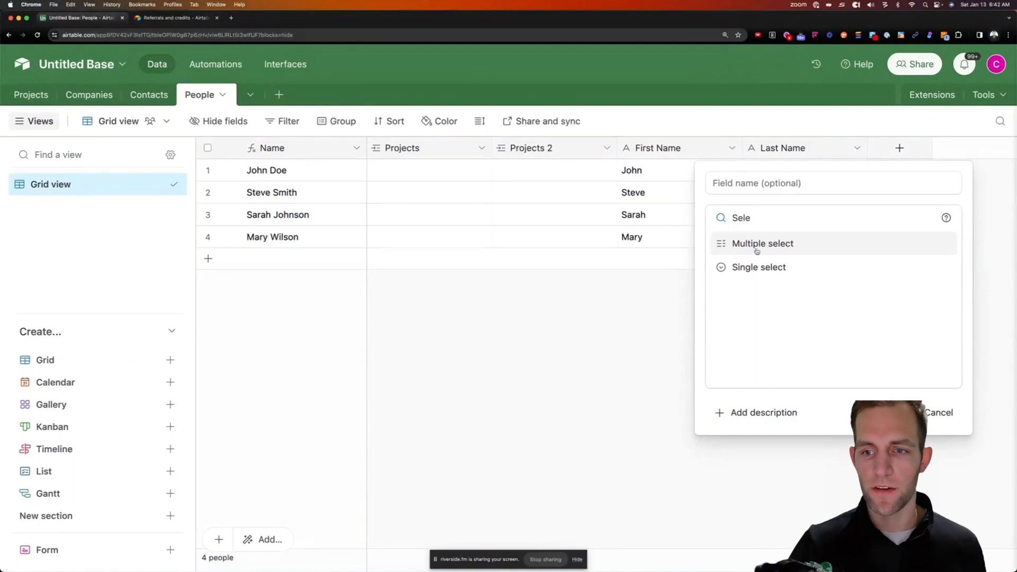
left_click(759, 267)
left_click(758, 342)
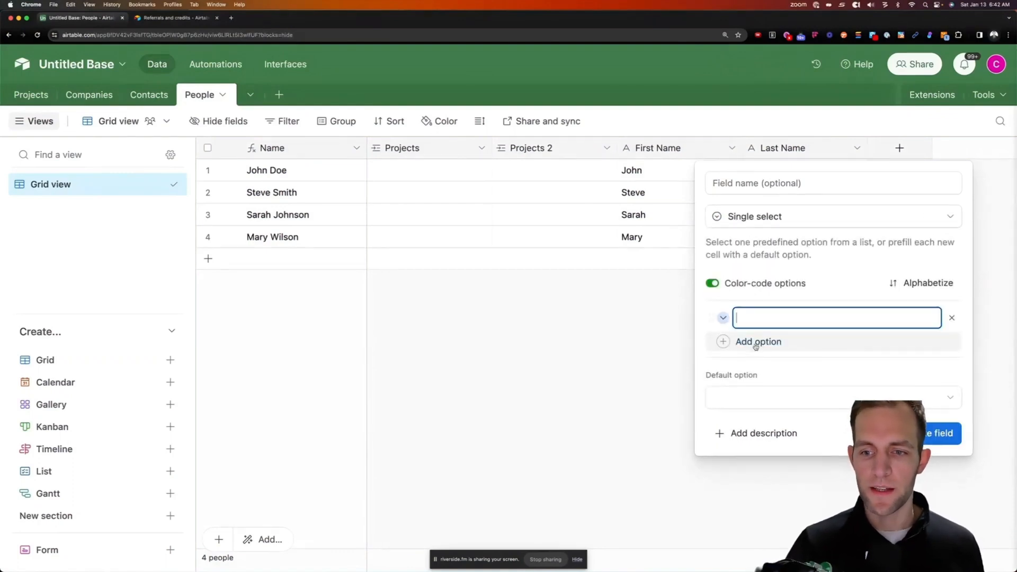
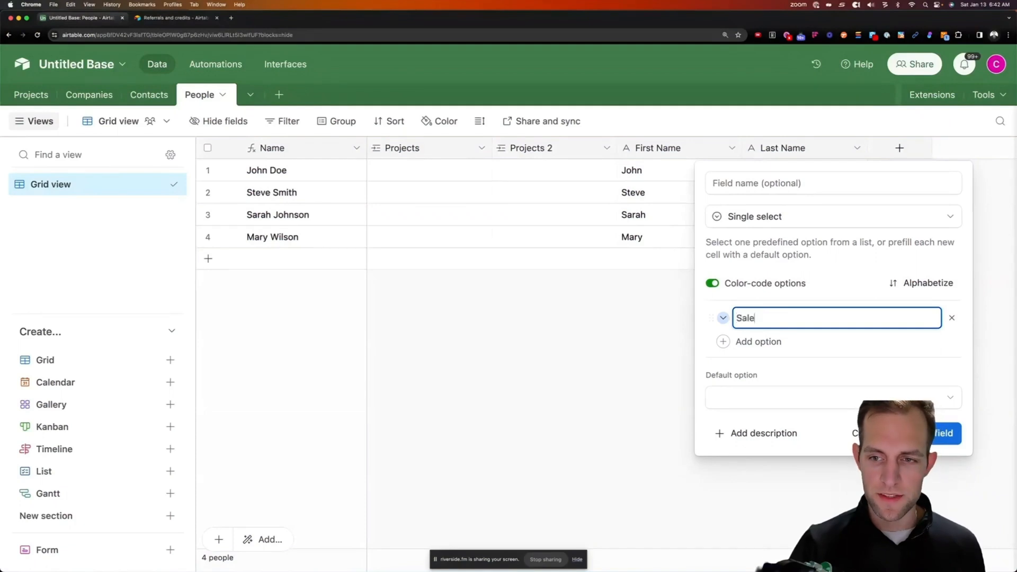
Create the single-select field with the options Sales, Crew Leader, Crew Member and Admin
type("Sales")
left_click(758, 342)
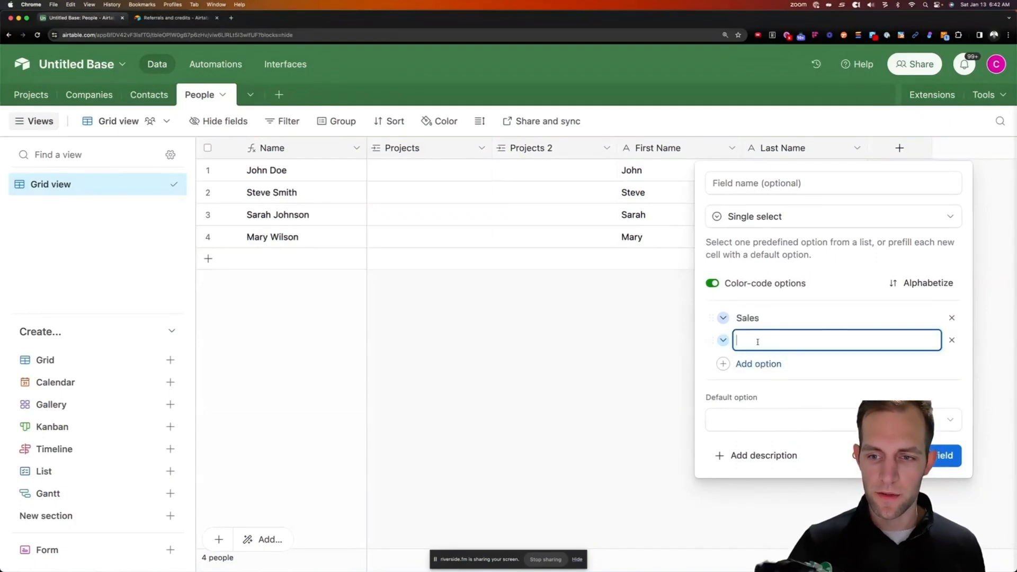
type("Crew Leader")
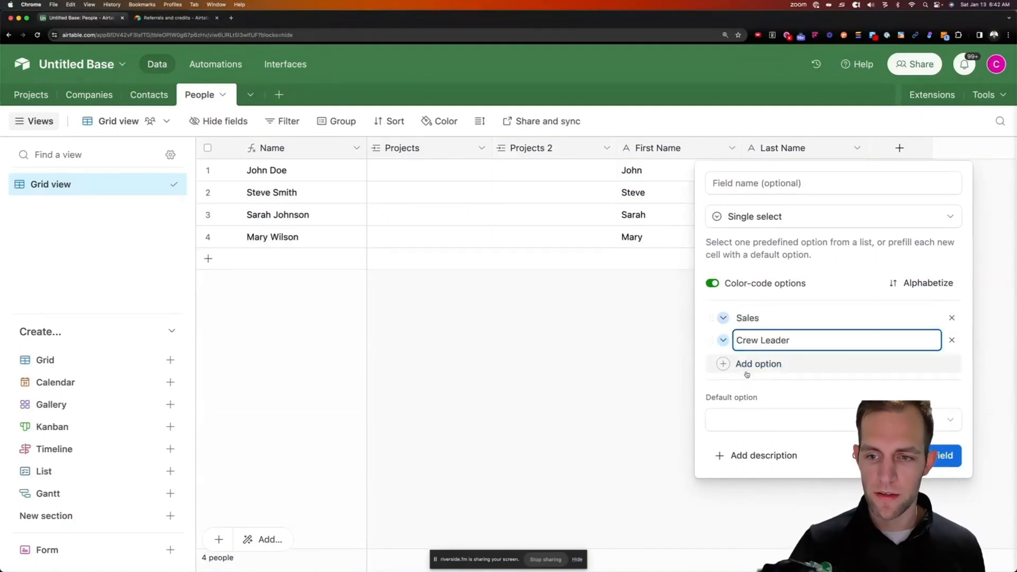
left_click(746, 364)
type("Crew ")
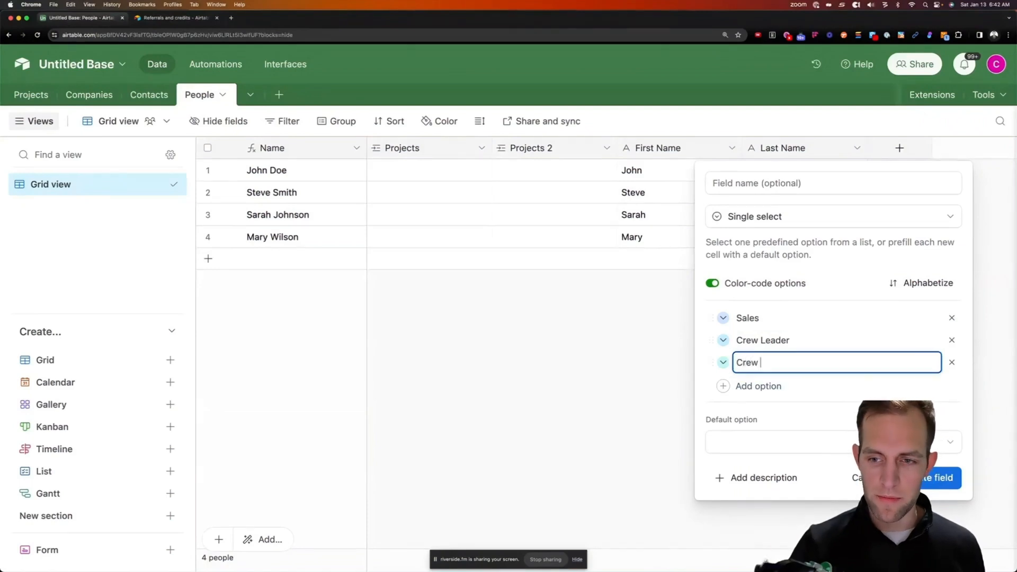
type("Member")
left_click(754, 386)
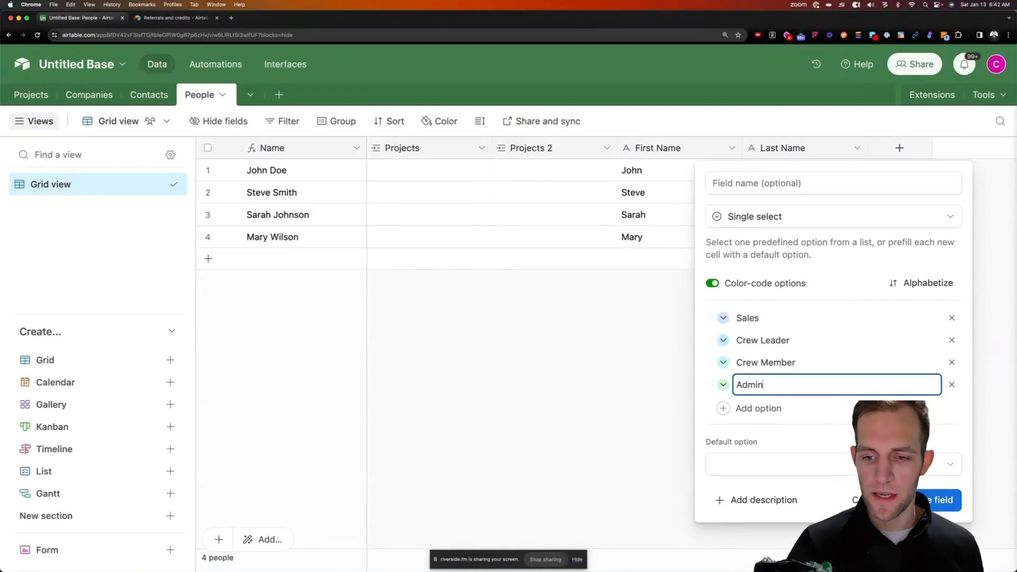
type("Admin")
left_click(943, 500)
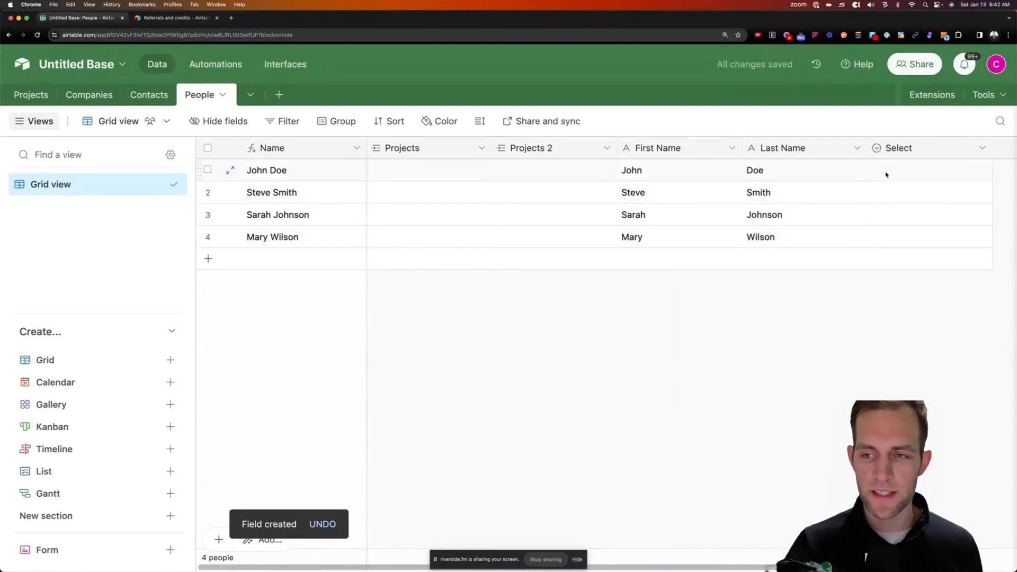
Assign the four people the roles Sales, Crew Member, Crew Leader and Admin
double_click(886, 174)
left_click(889, 242)
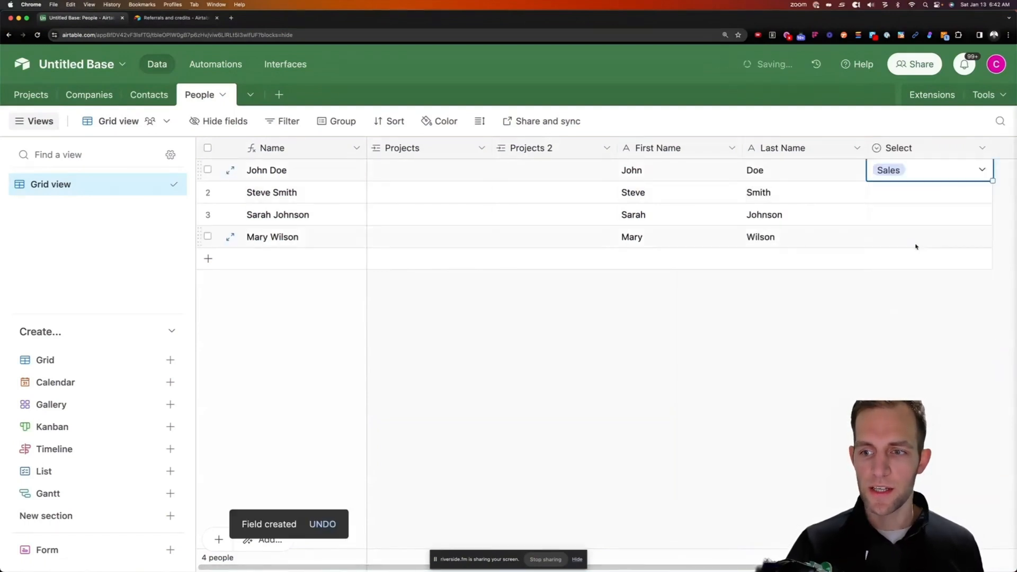
double_click(900, 193)
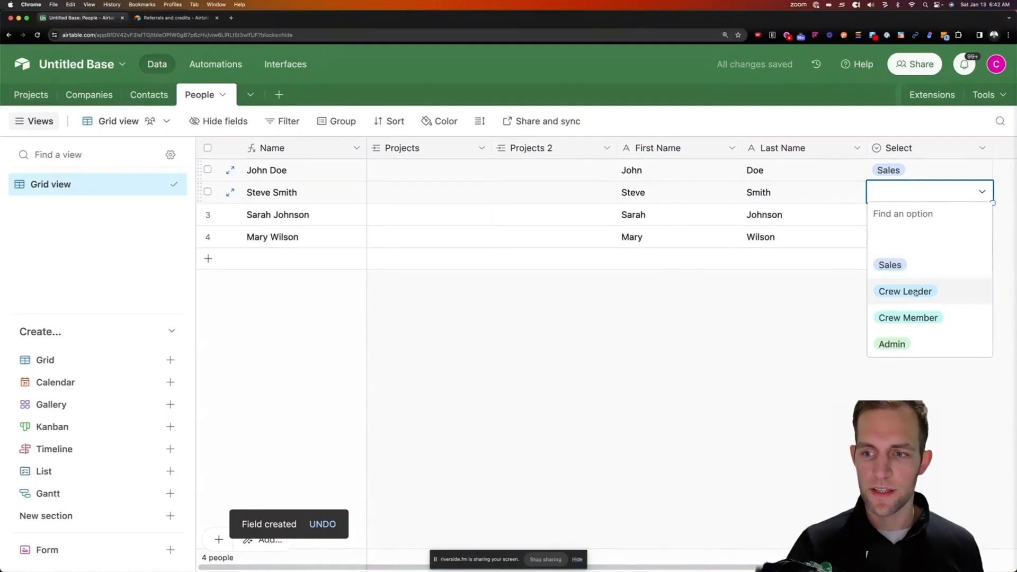
left_click(908, 318)
left_click(907, 214)
left_click(907, 213)
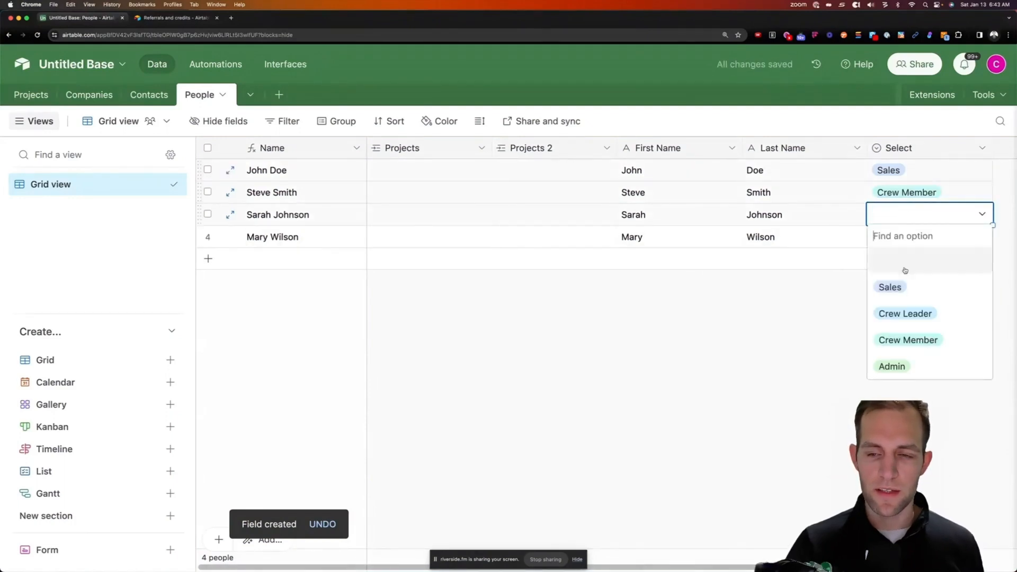
left_click(904, 312)
double_click(901, 234)
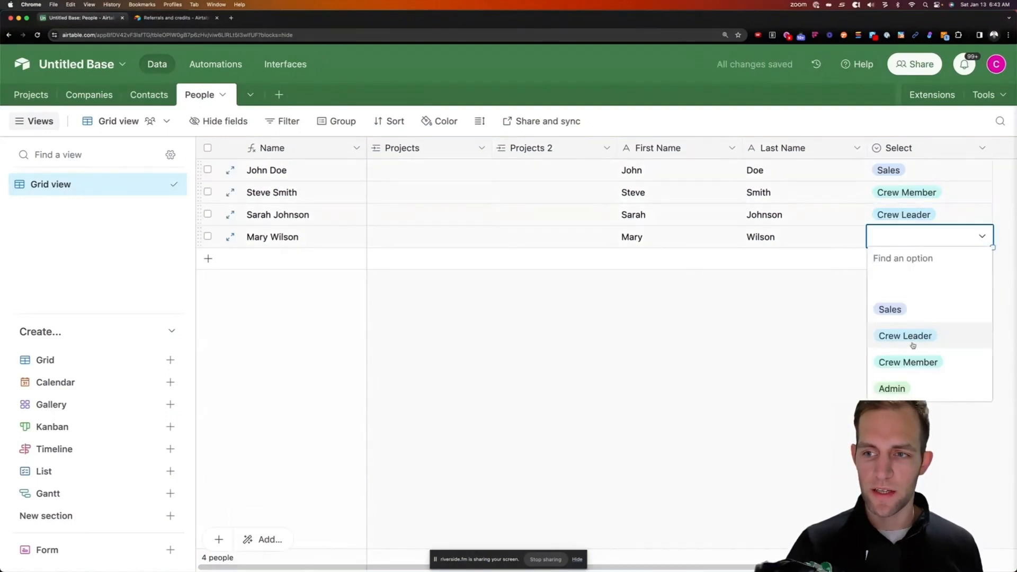
left_click(895, 388)
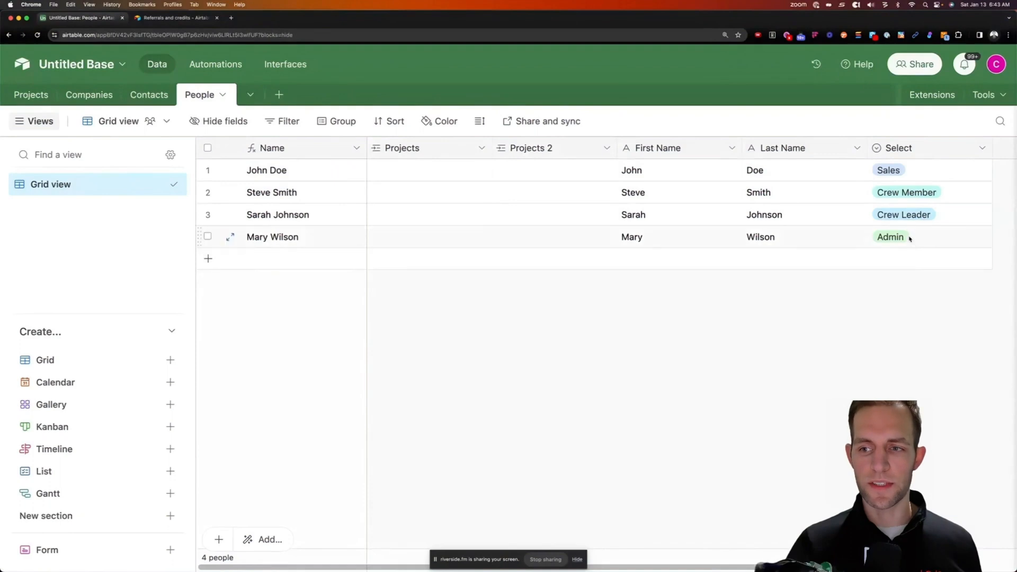
Add a new Email-type field named Email to the People table
scroll(912, 232, "right", 3)
left_click(922, 148)
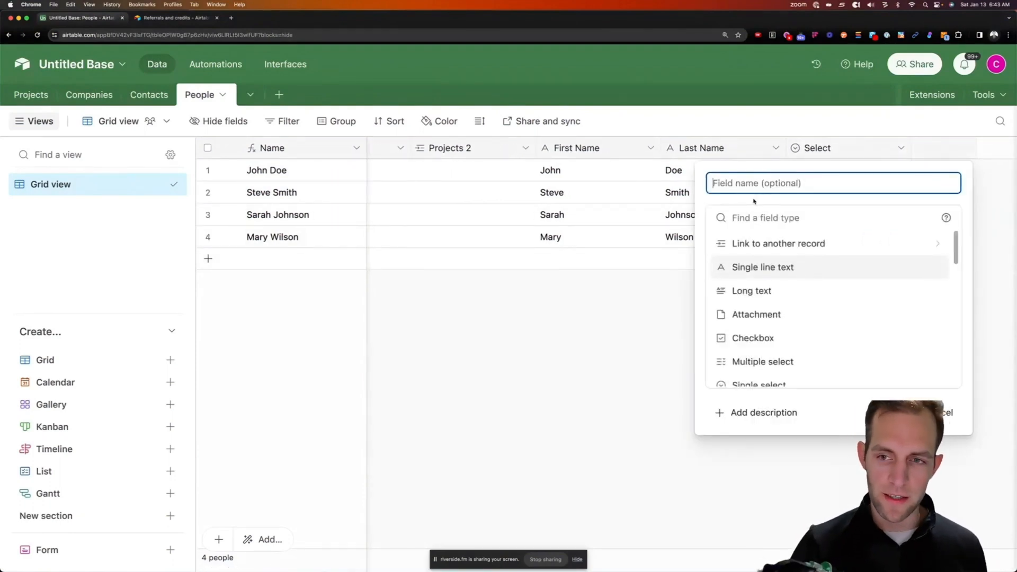
type("Email")
key("Tab")
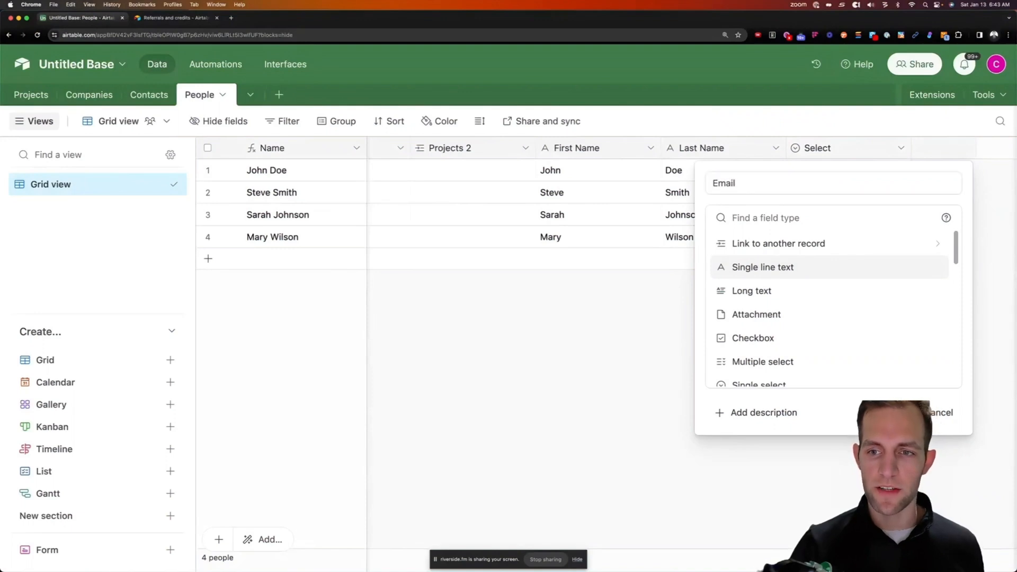
type("emai")
key("Return")
left_click(928, 279)
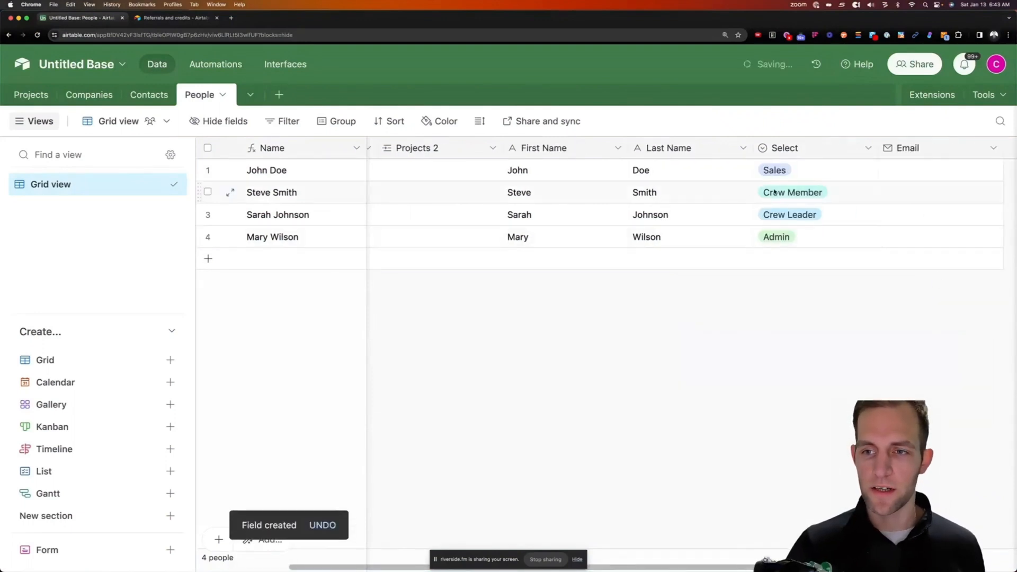
left_click_drag(650, 571, 557, 568)
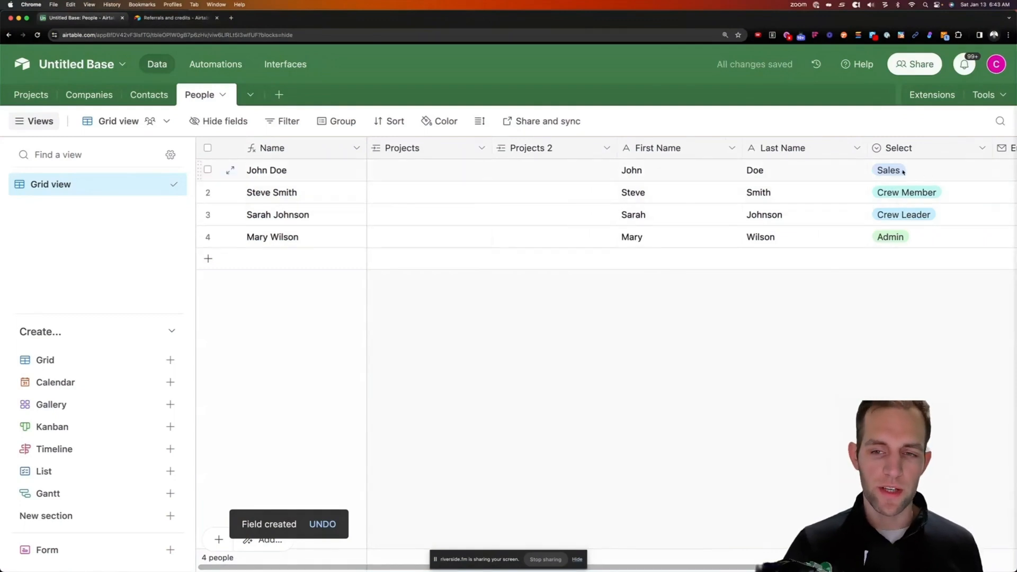
Link the fourth (Admin) person as Crew Leader of the first project, then return to People
left_click(24, 102)
left_click(556, 169)
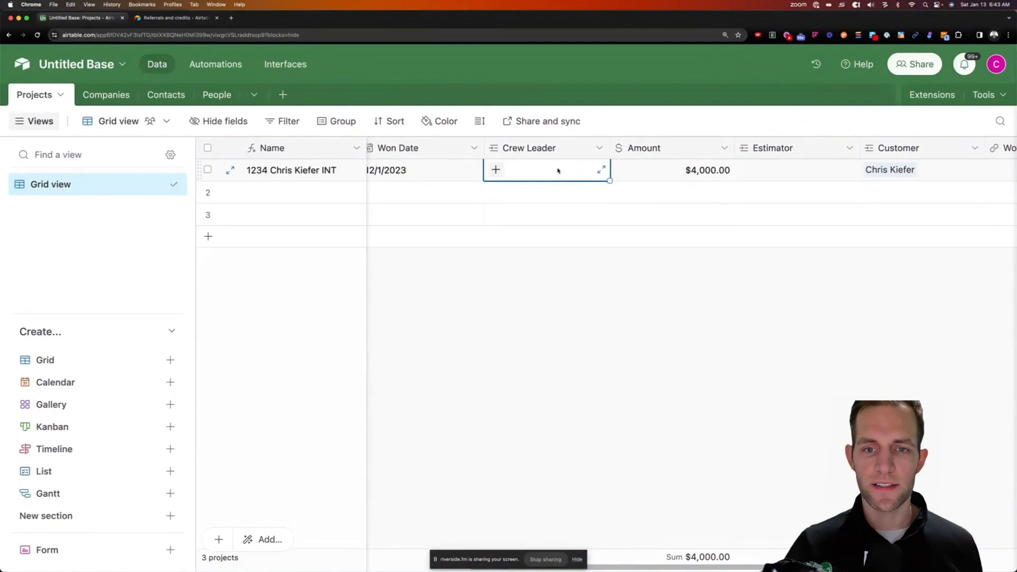
left_click(493, 169)
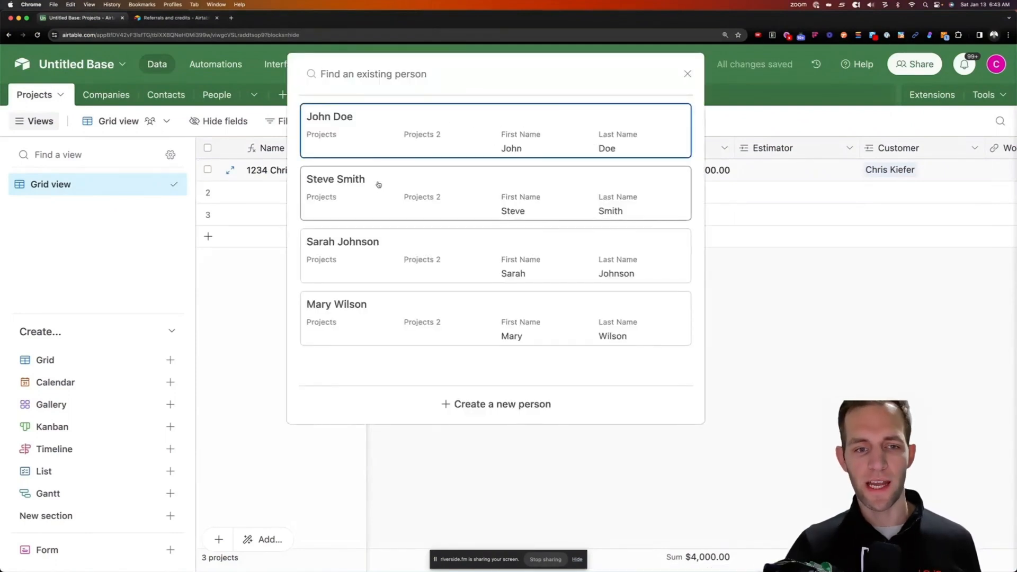
left_click(367, 317)
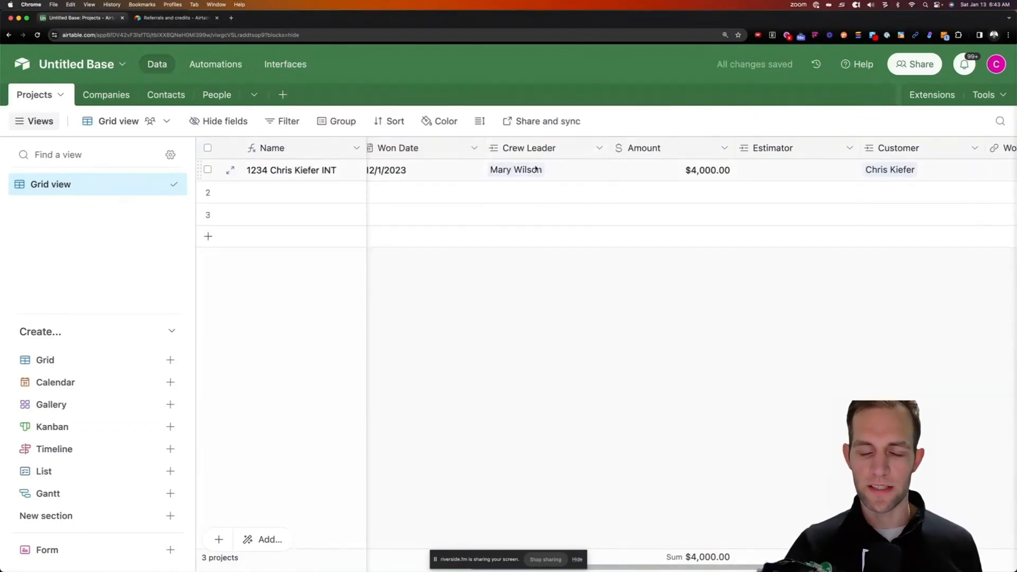
left_click(550, 171)
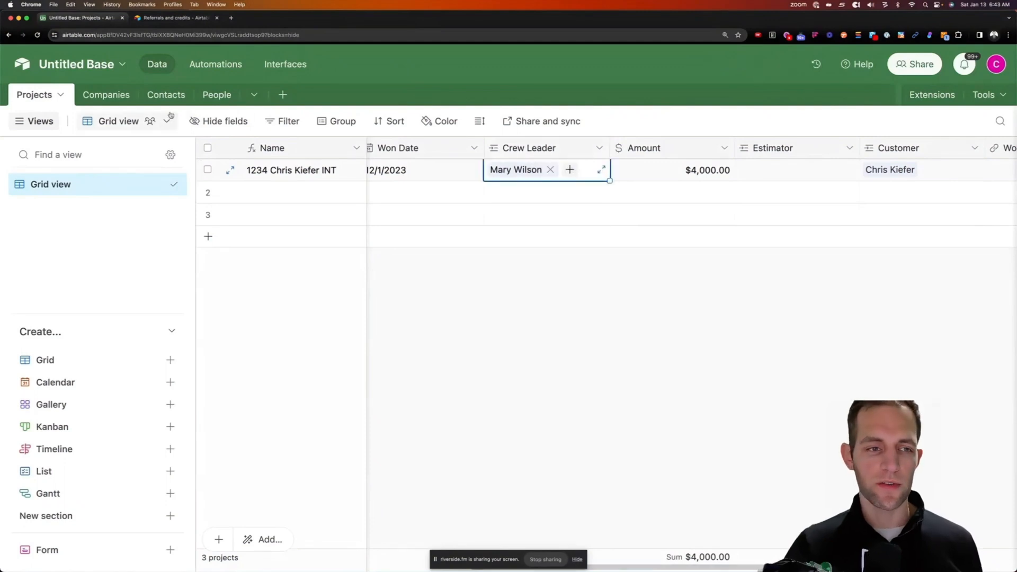
left_click(215, 95)
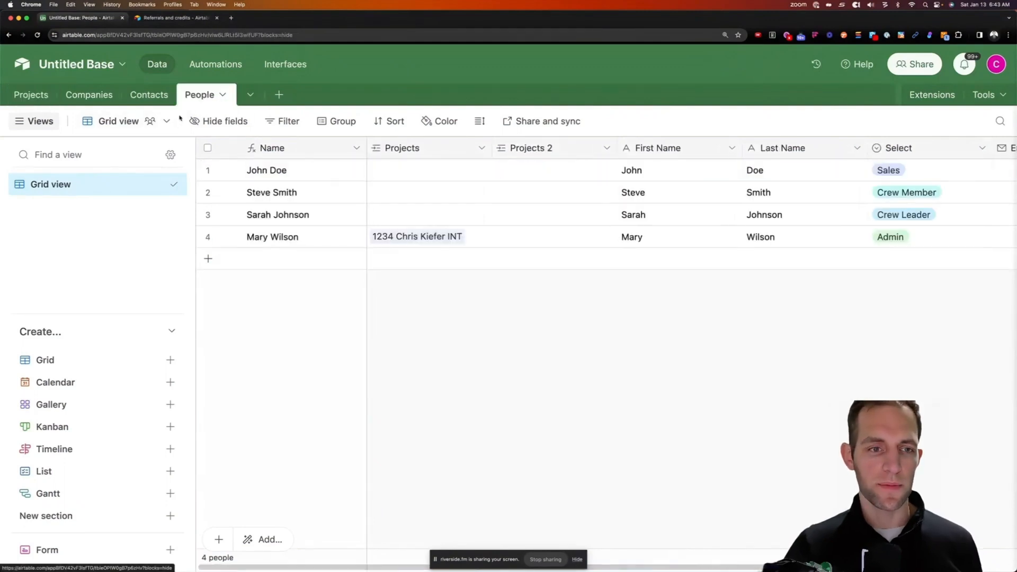
Duplicate the Grid view and name the copy Sales Estimators
left_click(158, 184)
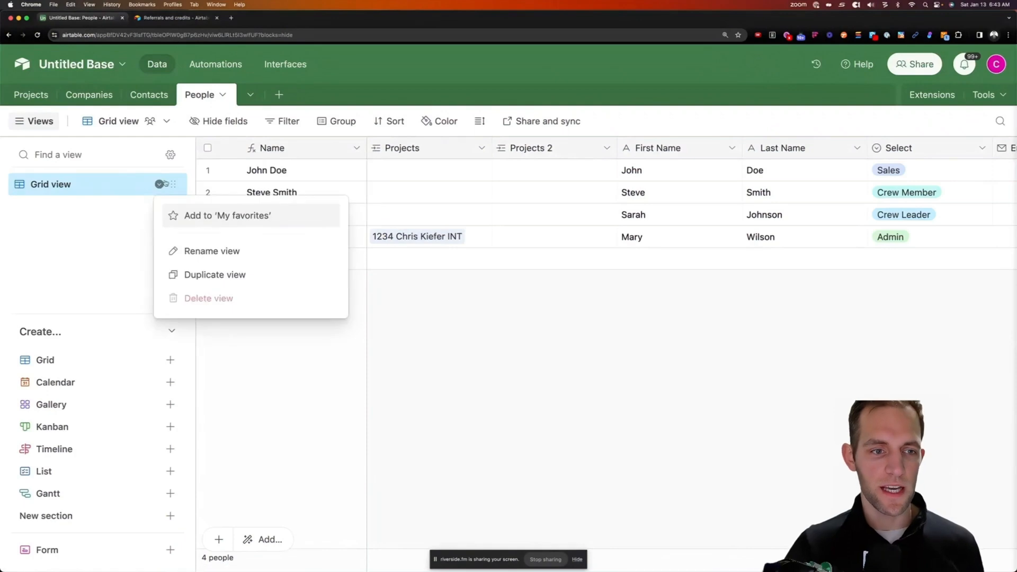
left_click(209, 274)
left_click(159, 206)
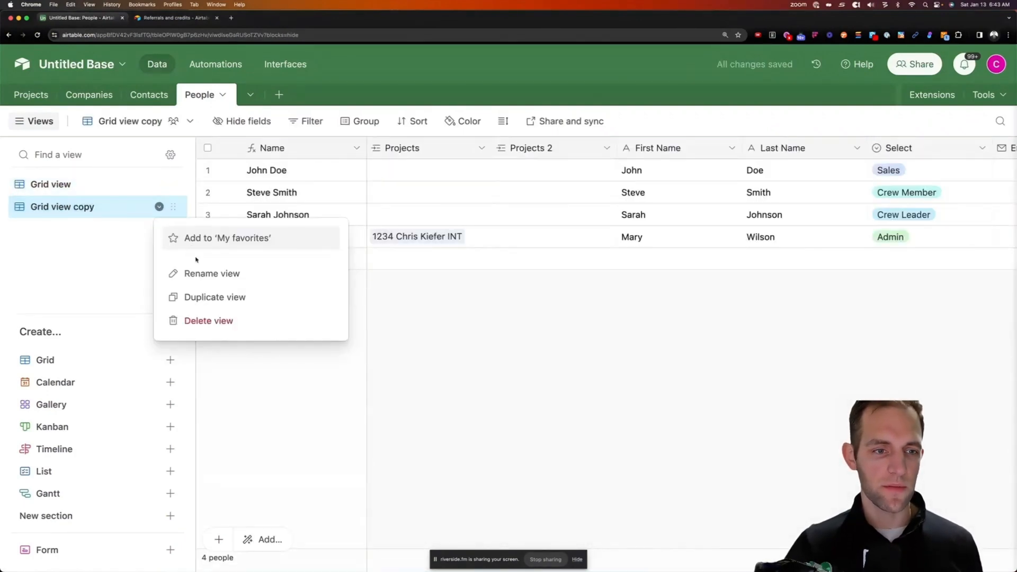
left_click(199, 273)
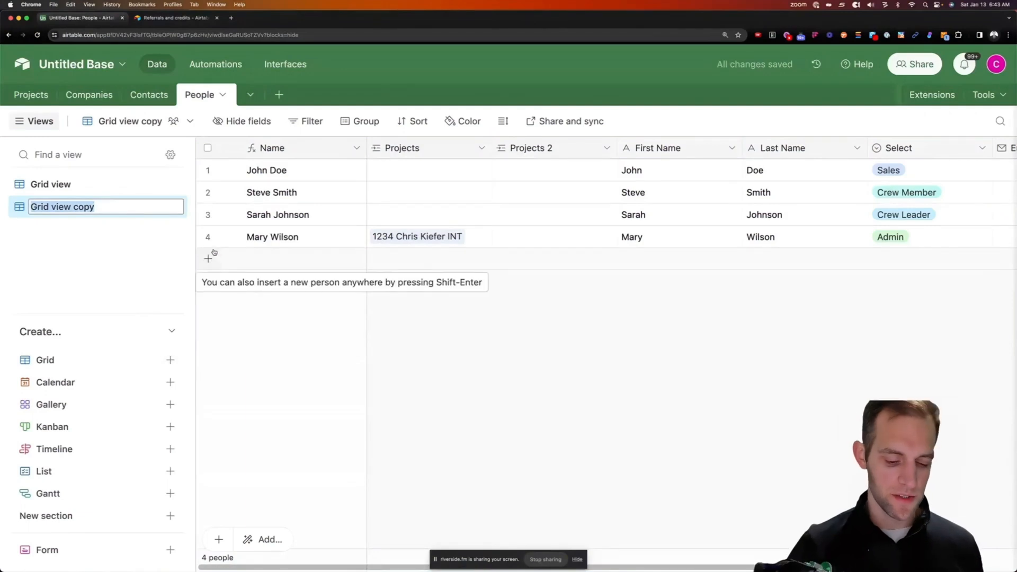
type("Sales Estimators")
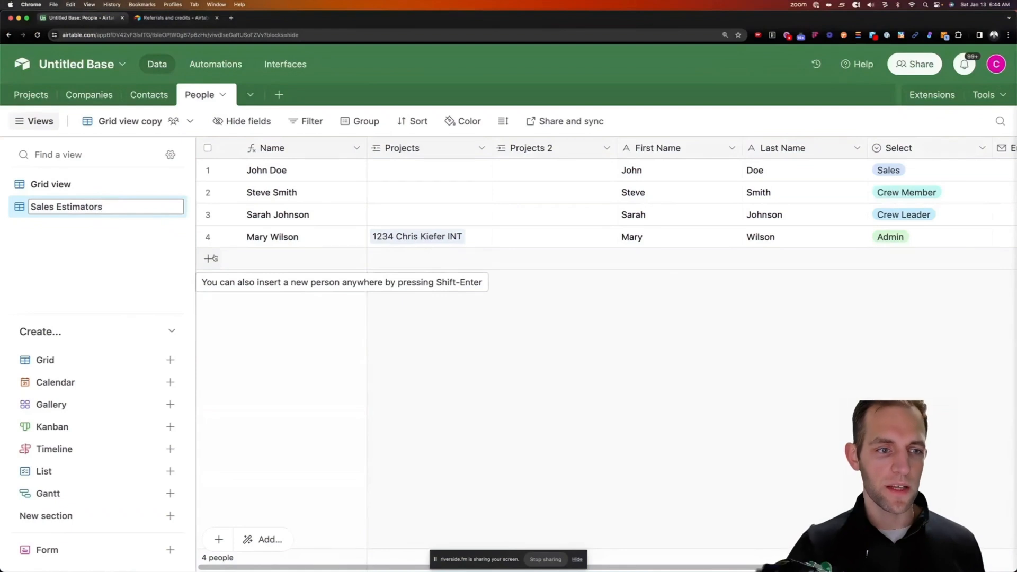
key("Return")
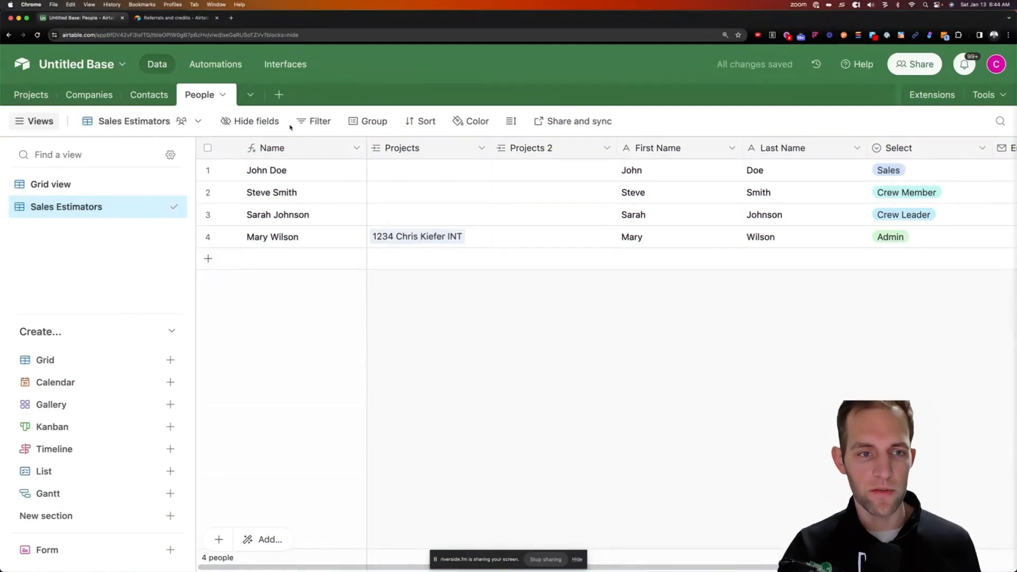
Filter the Sales Estimators view to people whose Select value is Sales
left_click(321, 123)
left_click(328, 181)
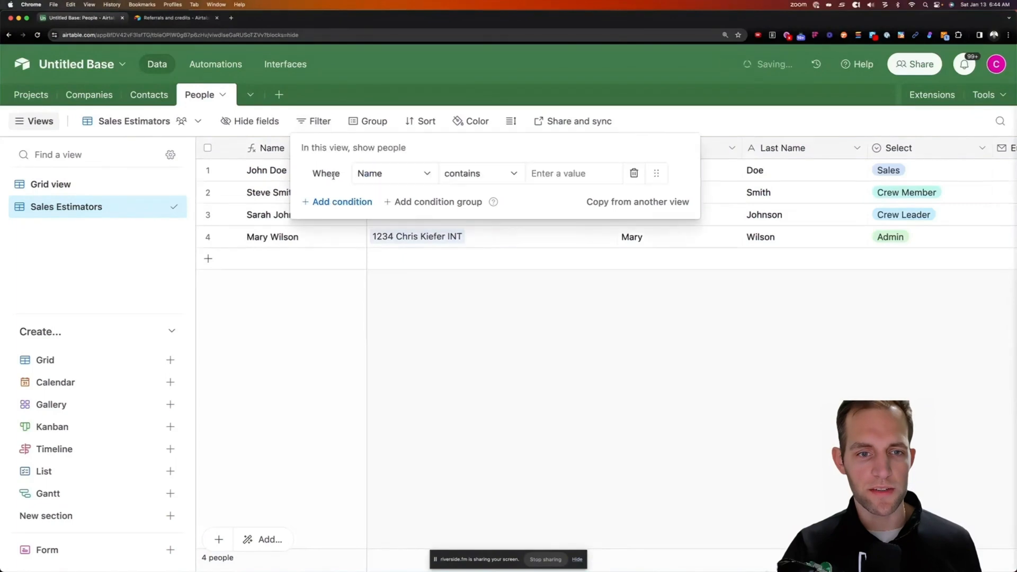
left_click(382, 174)
scroll(400, 320, "down", 1)
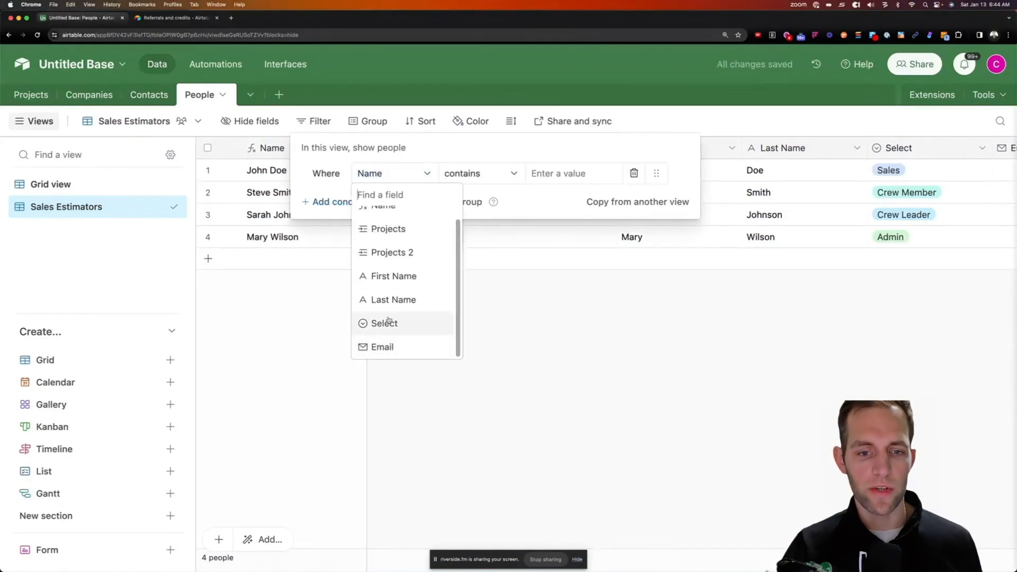
left_click(388, 322)
left_click(540, 173)
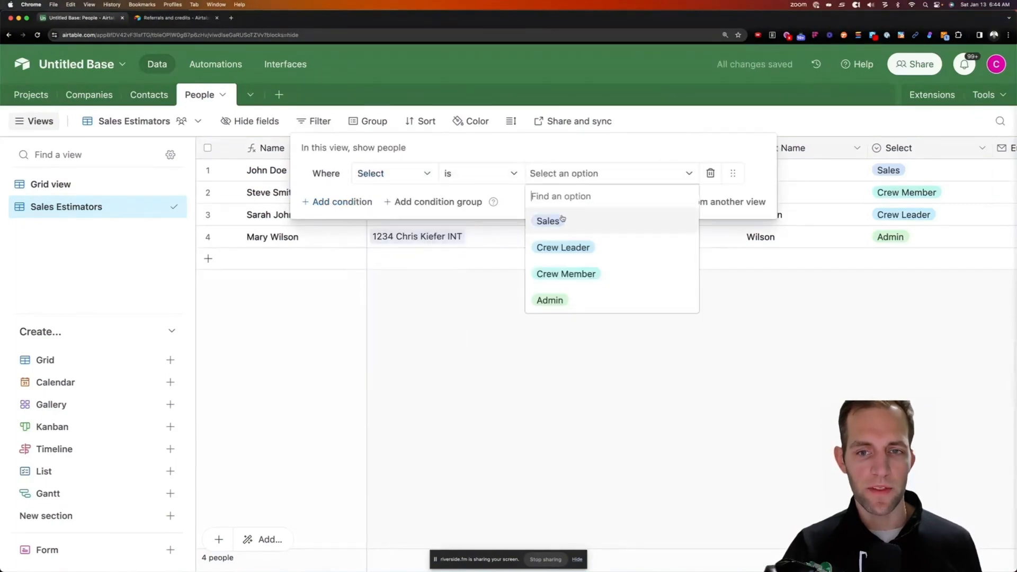
left_click(561, 221)
left_click(690, 308)
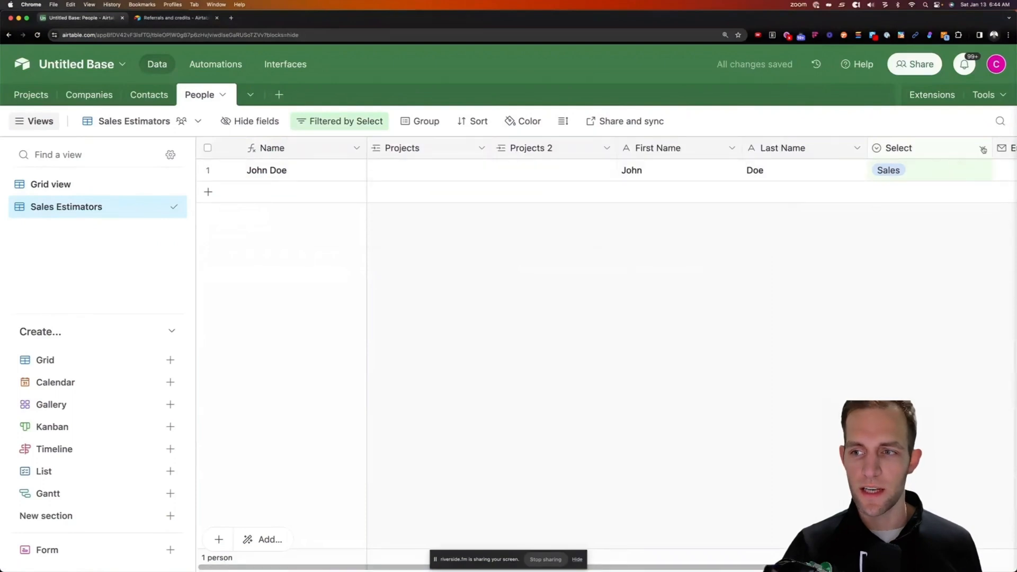
Rename the Select field to Role and check the filter now reads Role is Sales
left_click(983, 148)
left_click(847, 178)
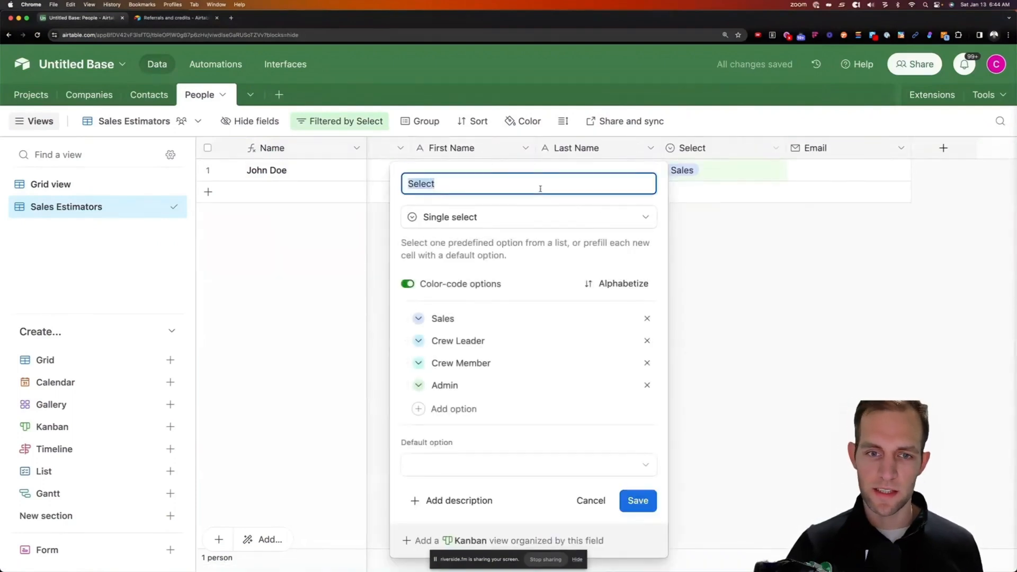
type("Te")
key("BackSpace")
key("BackSpace")
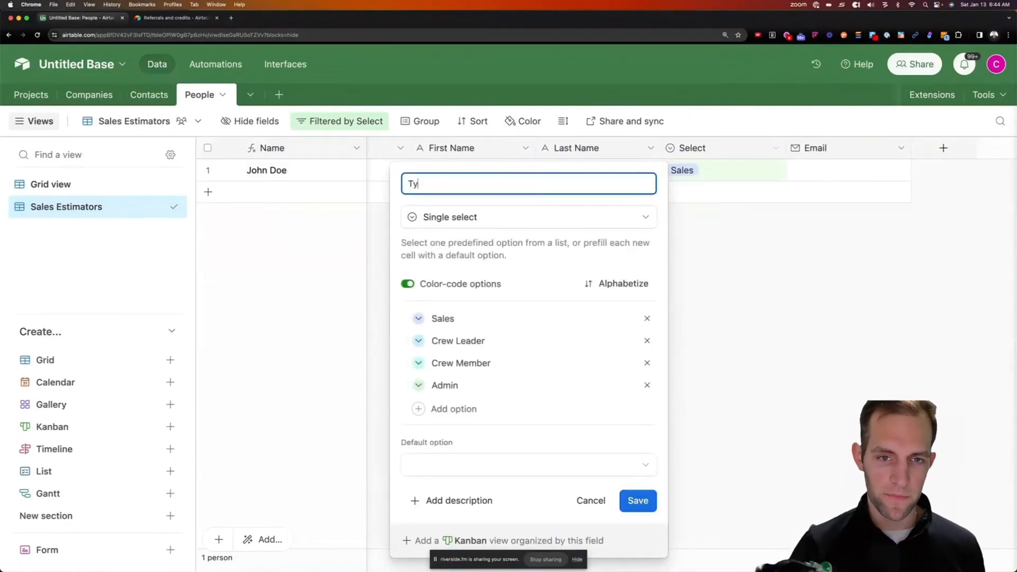
type("Role")
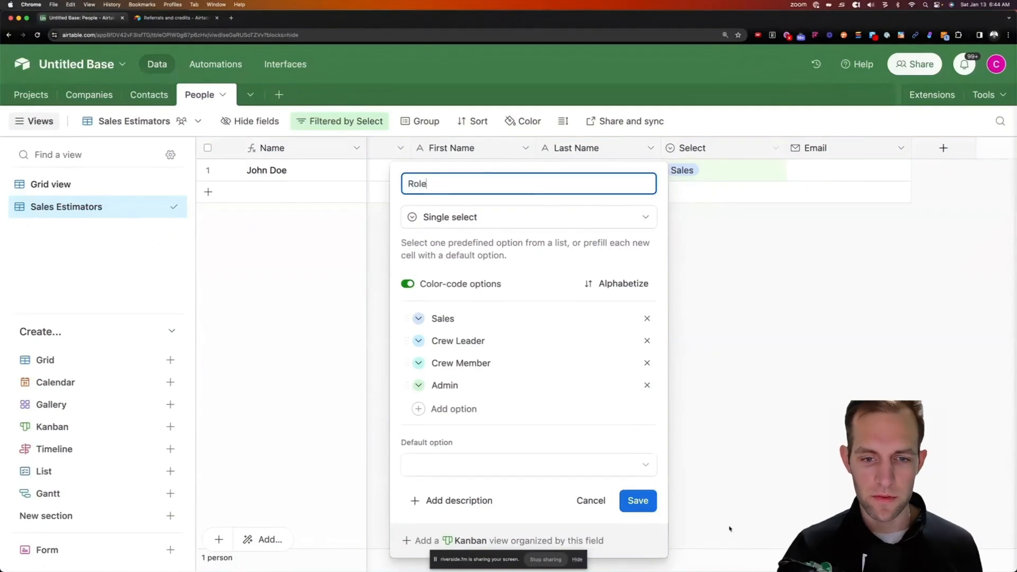
key("Return")
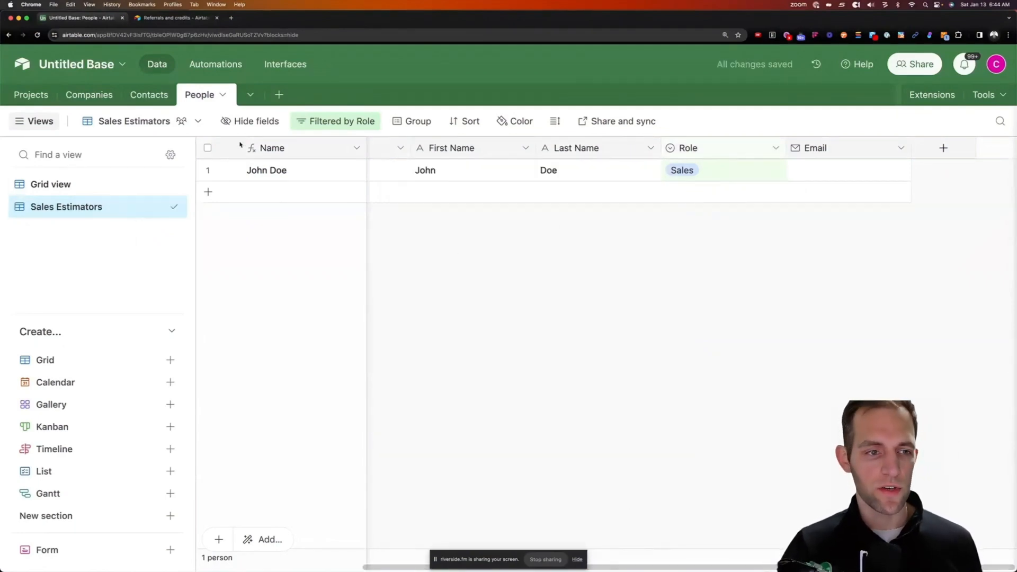
left_click(320, 122)
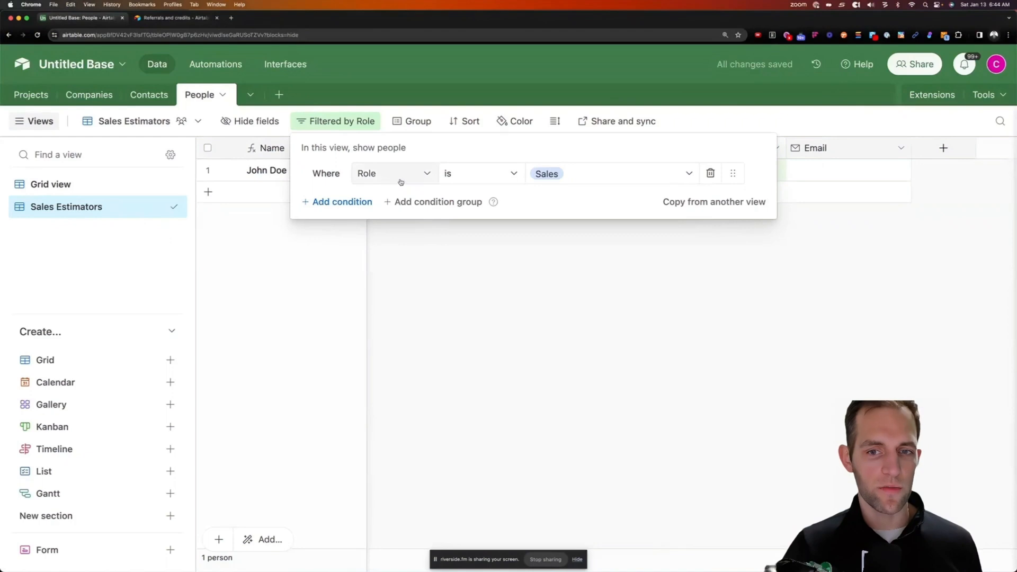
left_click(579, 263)
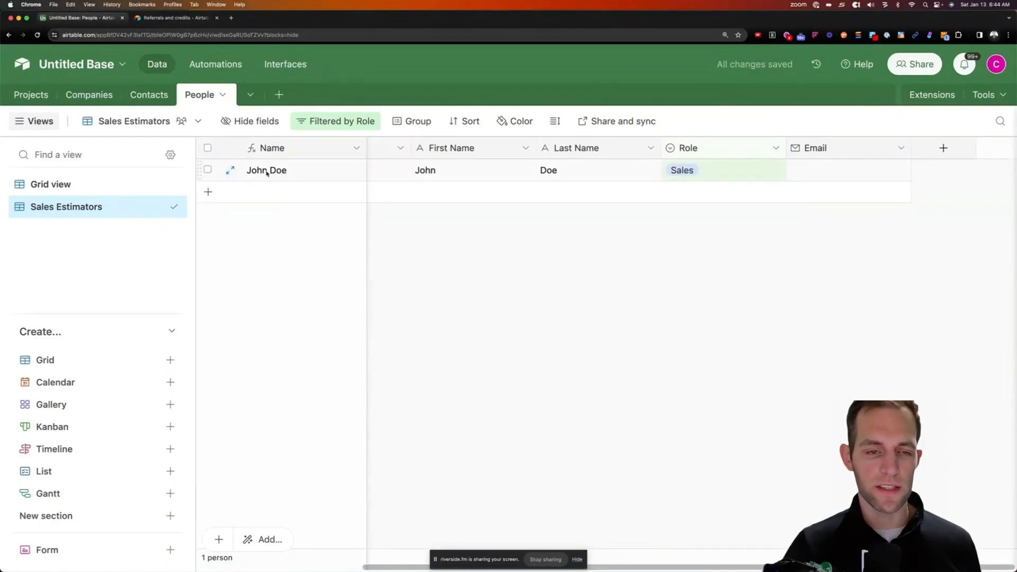
Duplicate Sales Estimators into a Crew Leaders view filtered to Role is Crew Leader
left_click(158, 207)
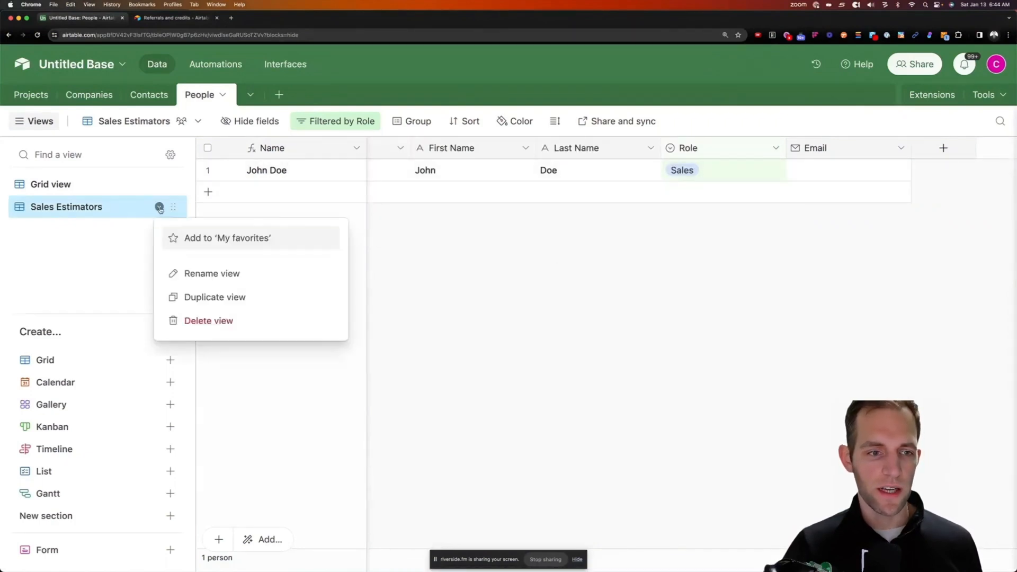
left_click(204, 295)
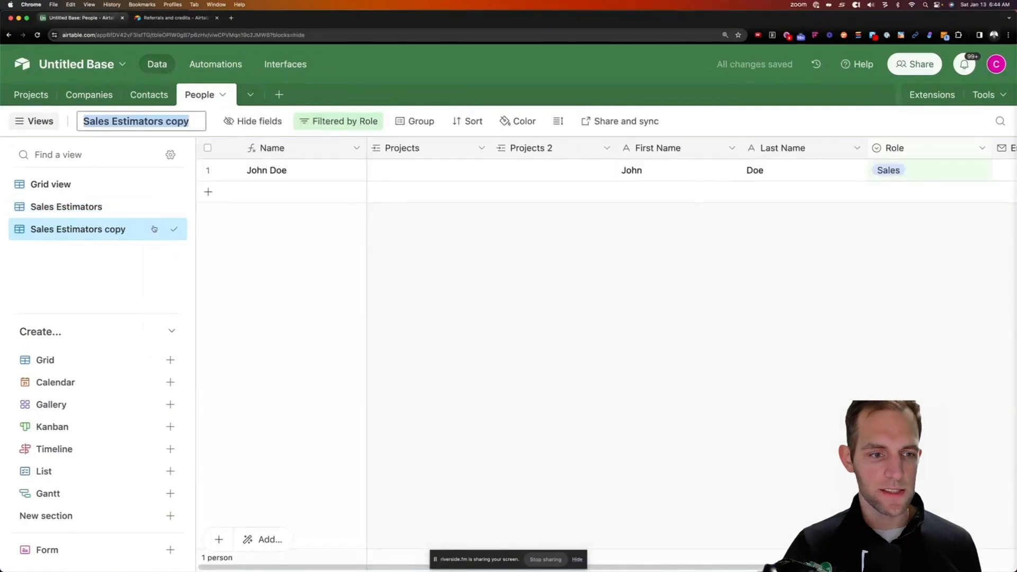
left_click(154, 229)
double_click(142, 231)
left_click_drag(132, 228, 50, 231)
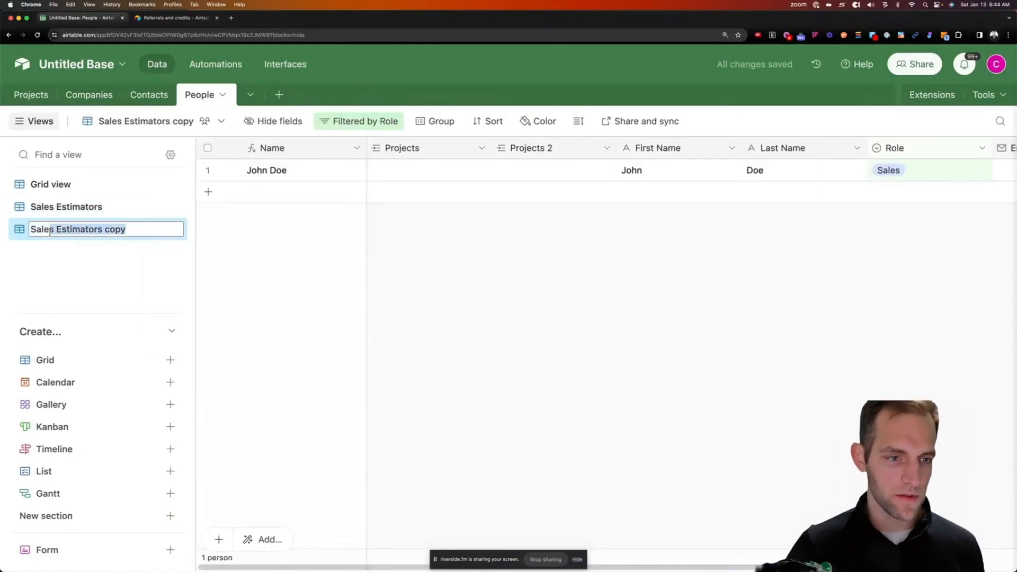
type("Crew Leaders")
key("Return")
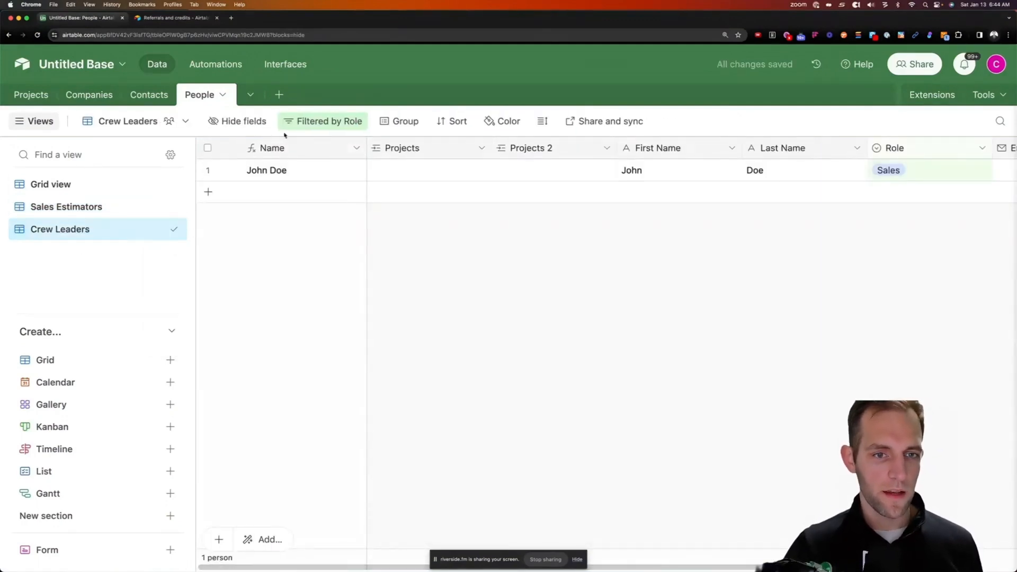
left_click(306, 127)
left_click(546, 175)
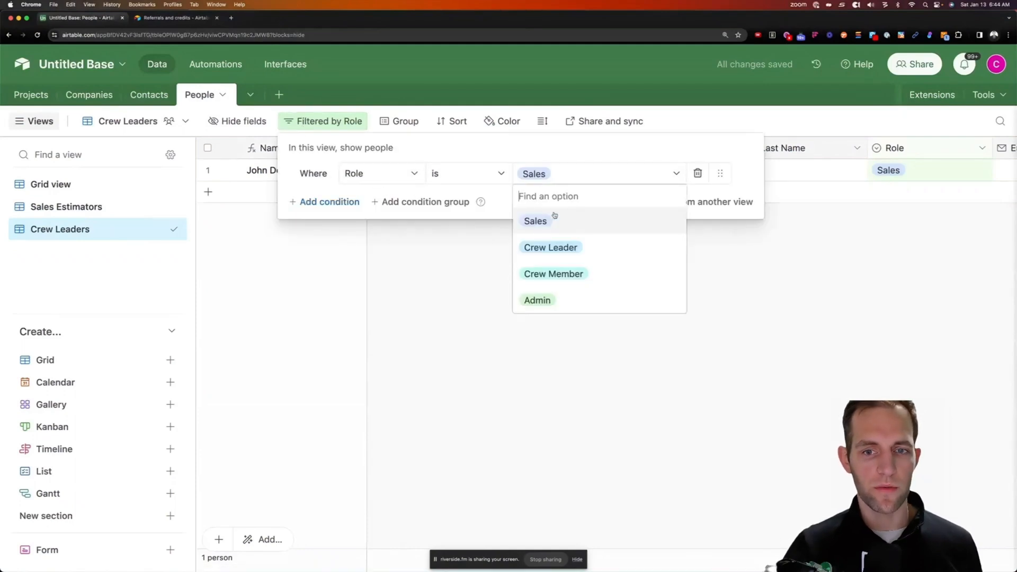
left_click(551, 247)
left_click(103, 231)
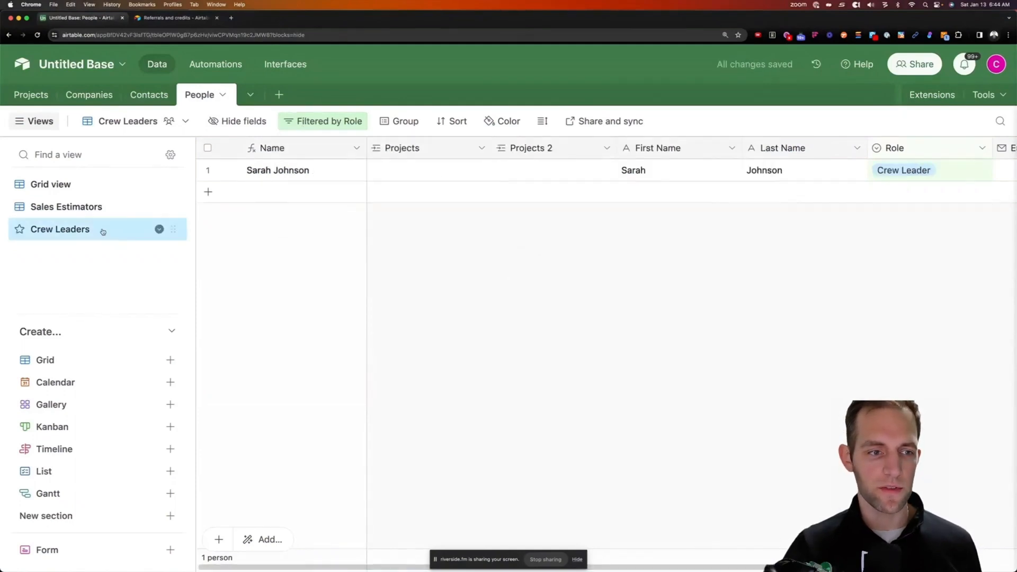
Duplicate Crew Leaders into a Crew Members view filtered to Role is Crew Member
left_click(159, 229)
left_click(211, 319)
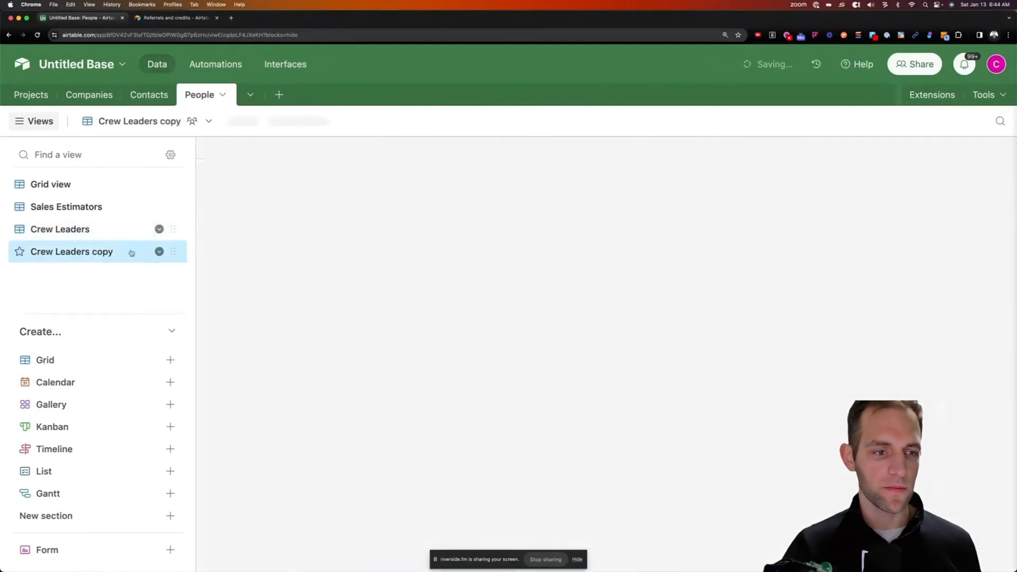
double_click(98, 252)
type("Crew")
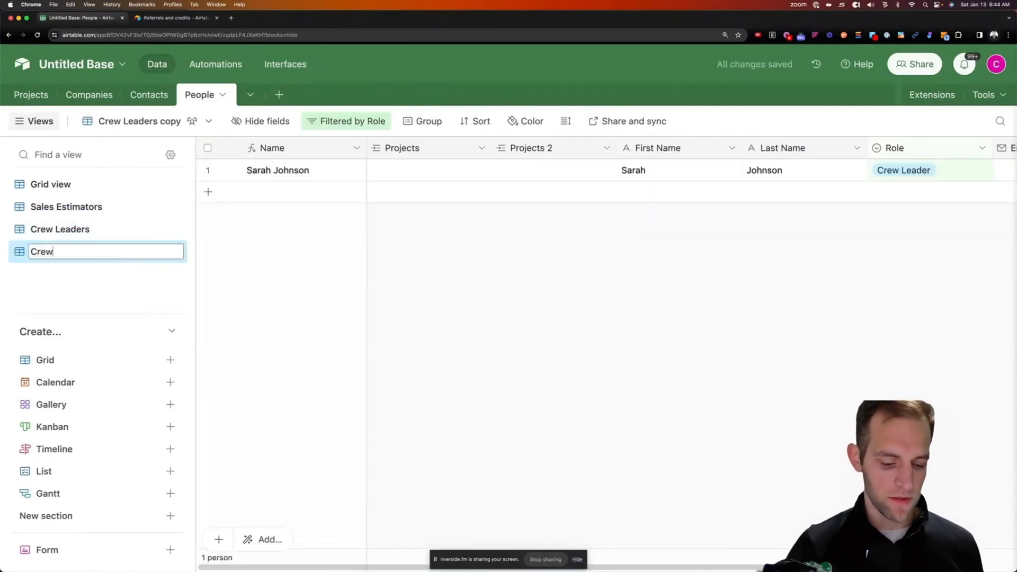
type(" memb")
key("BackSpace")
key("BackSpace")
key("BackSpace")
key("BackSpace")
type("Members")
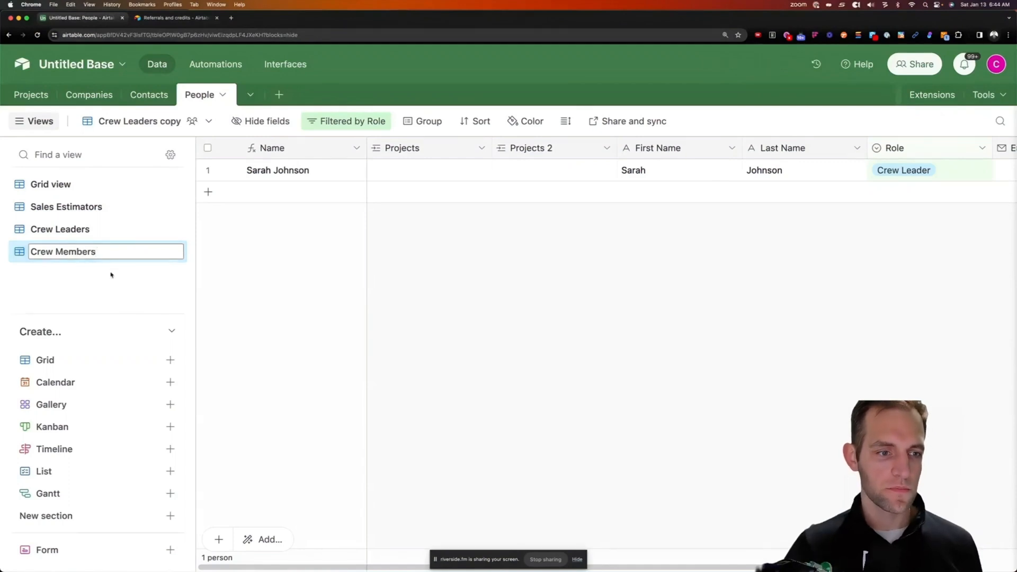
key("Return")
left_click(159, 252)
left_click(145, 271)
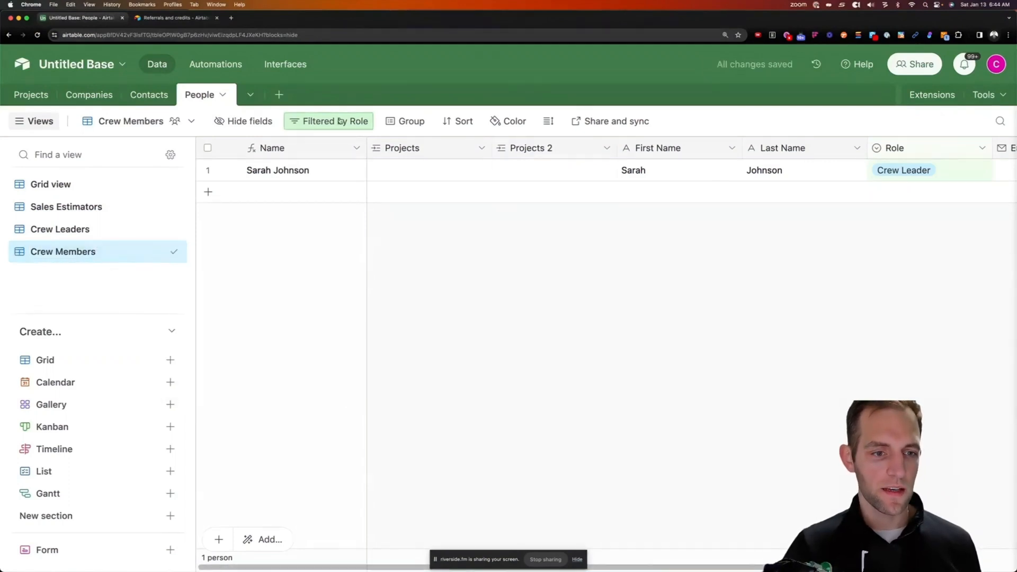
left_click(330, 121)
left_click(556, 176)
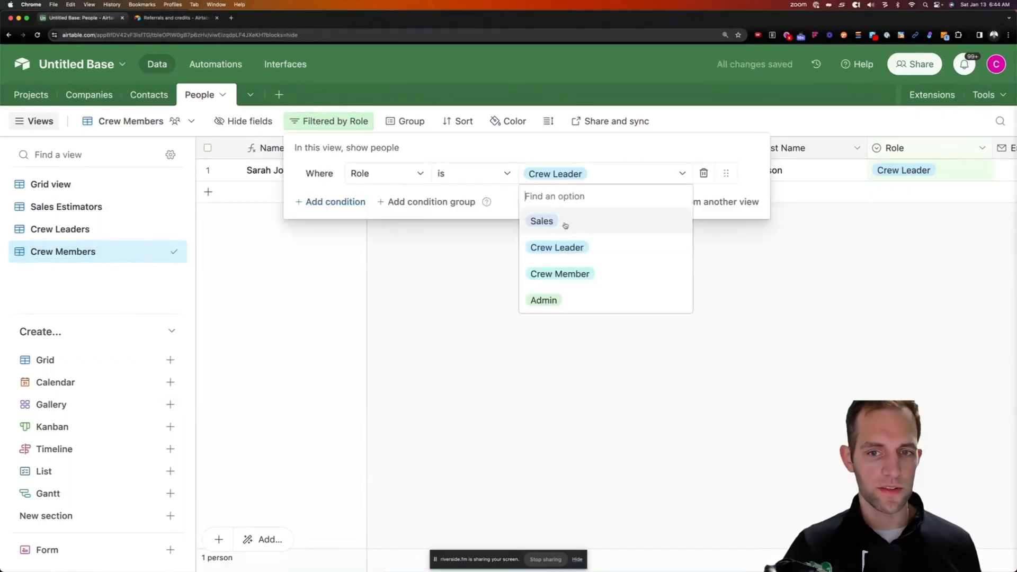
left_click(572, 272)
left_click(542, 306)
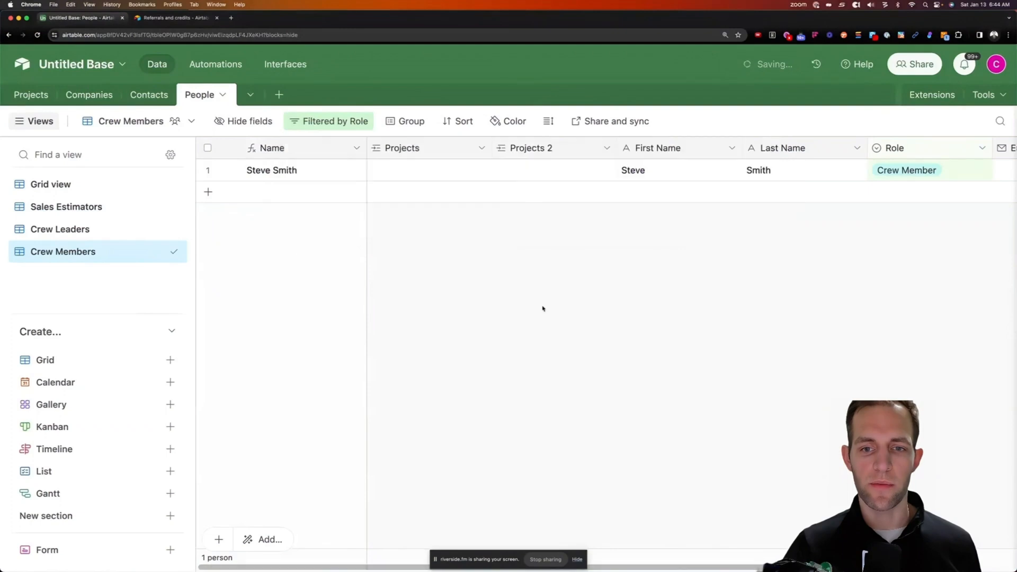
left_click(72, 206)
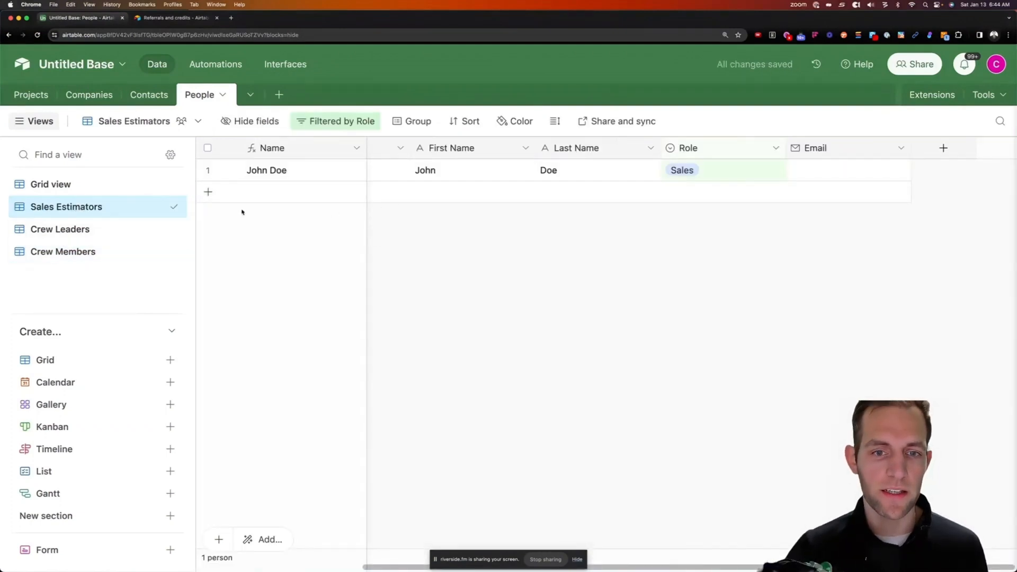
Add a new person with first and last name in the Sales Estimators view
left_click(208, 192)
key("Tab")
key("Tab")
type("f")
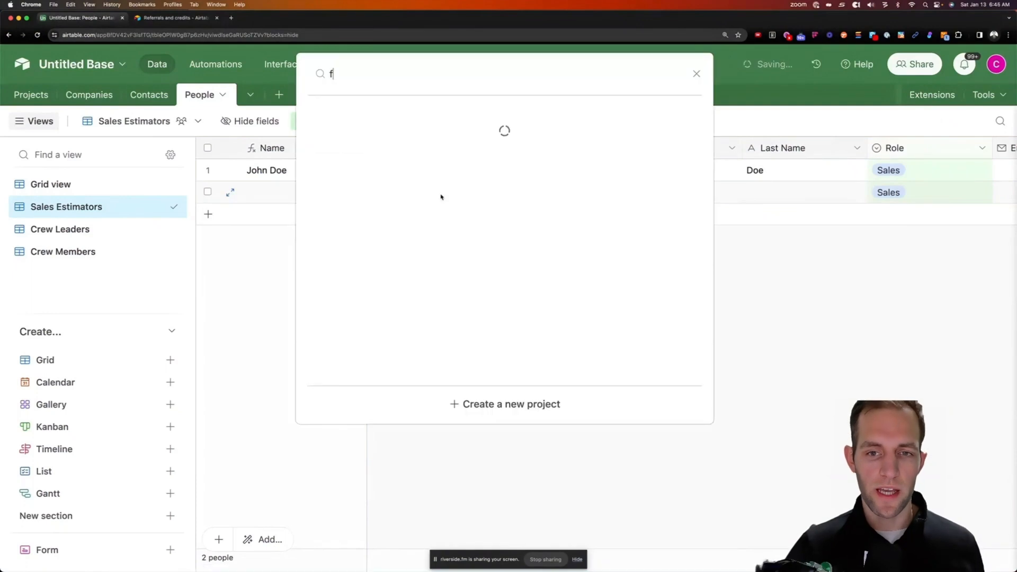
left_click(694, 76)
left_click(645, 188)
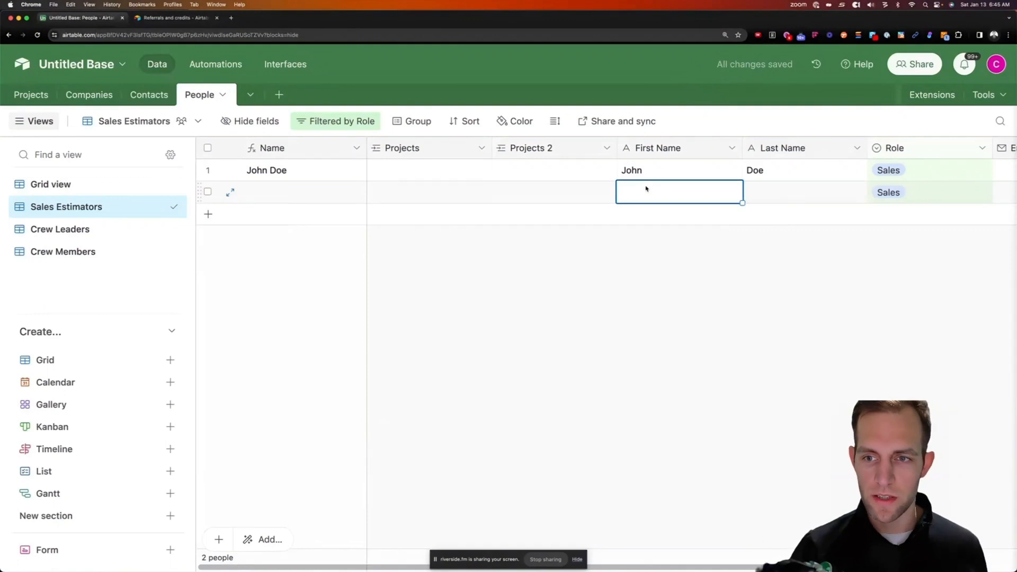
type("Luke")
key("Tab")
type("Skywalker")
key("Tab")
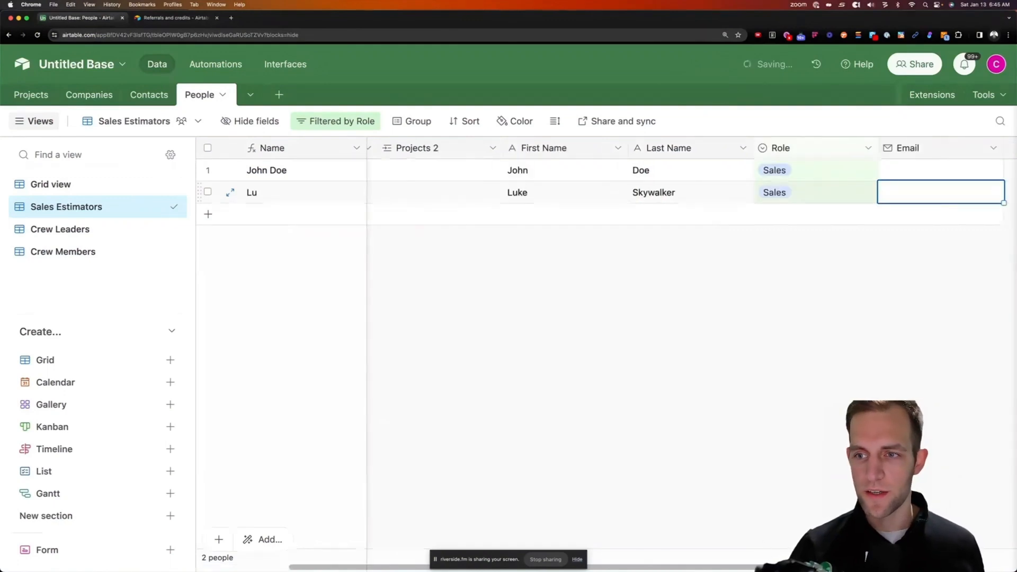
Add another new person with first and last name in the Crew Leaders view
left_click(80, 229)
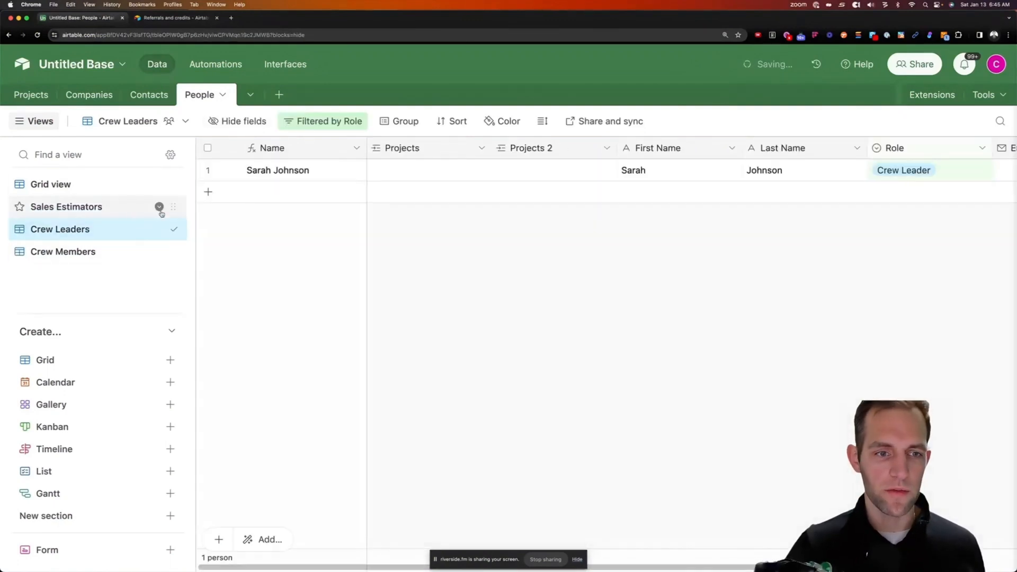
left_click(208, 192)
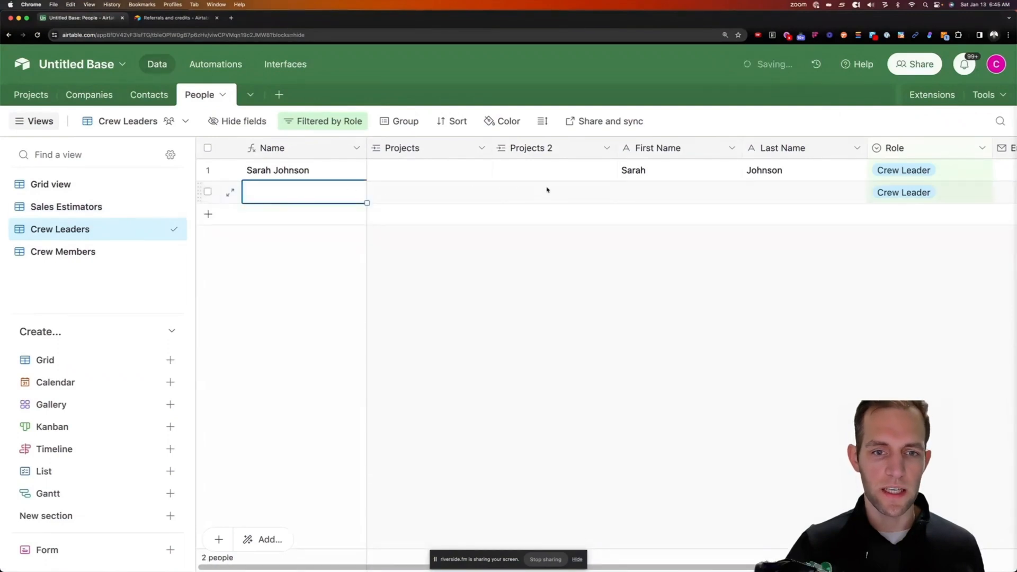
key("Tab")
key("Tab")
key("Tab")
type("Darth")
key("Tab")
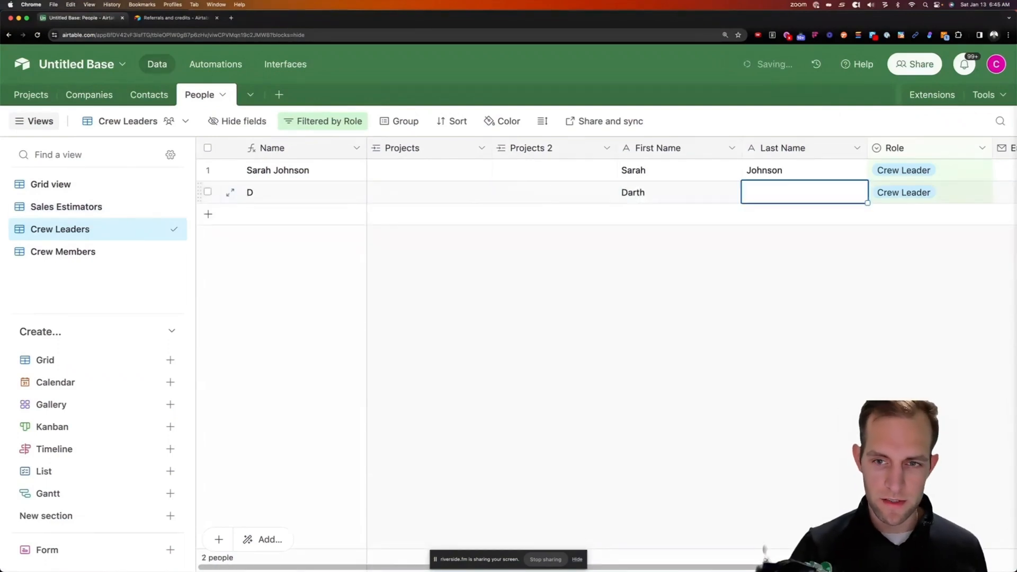
type("Vader")
key("Tab")
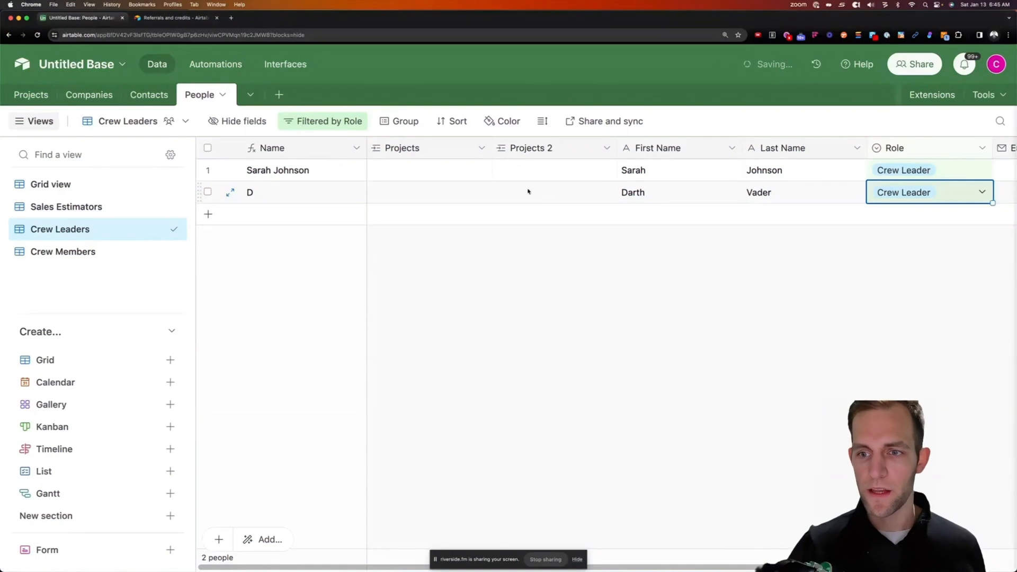
left_click(448, 228)
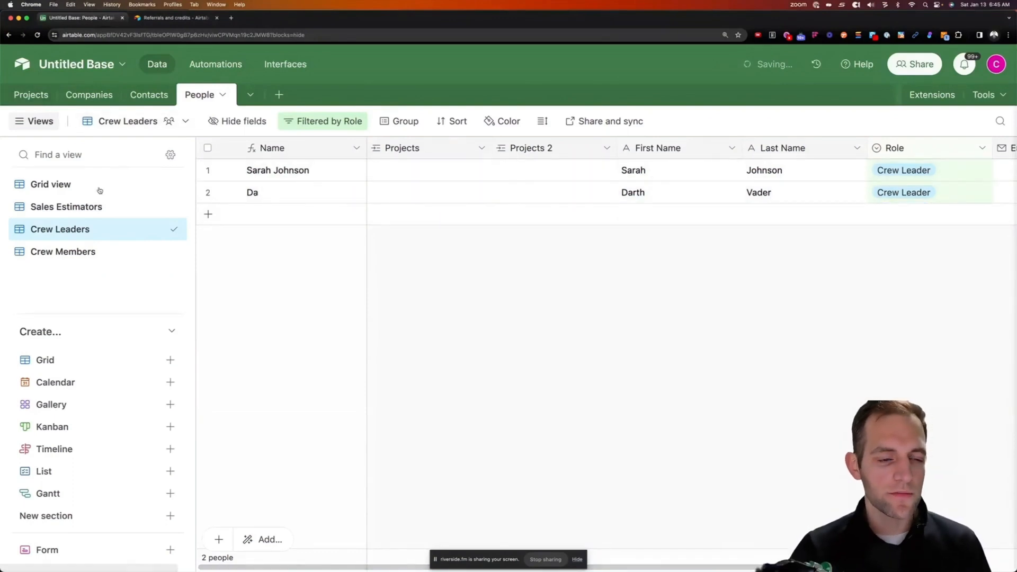
left_click(68, 189)
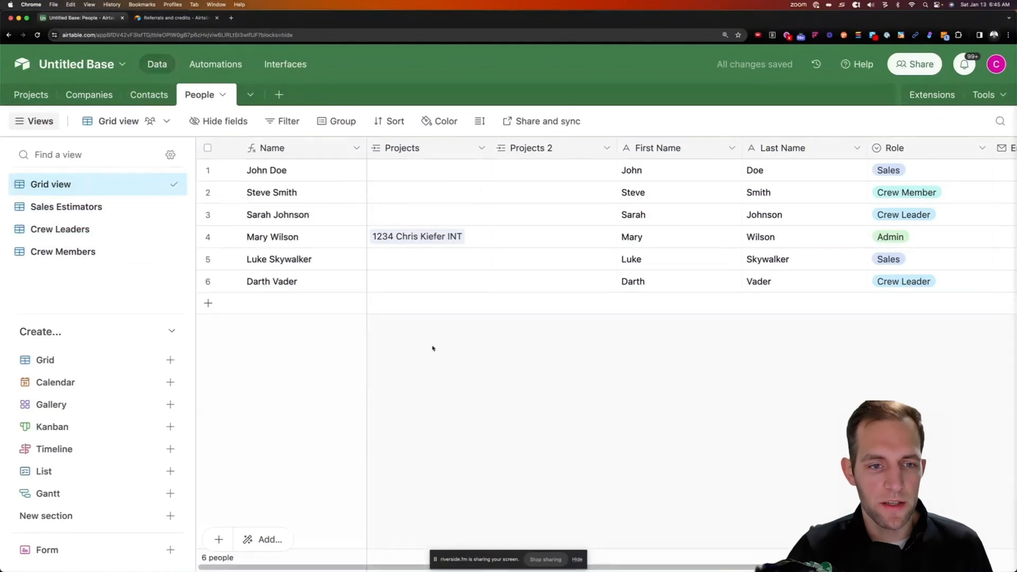
Enter the new Sales estimator's email address in the Sales Estimators view
left_click(73, 212)
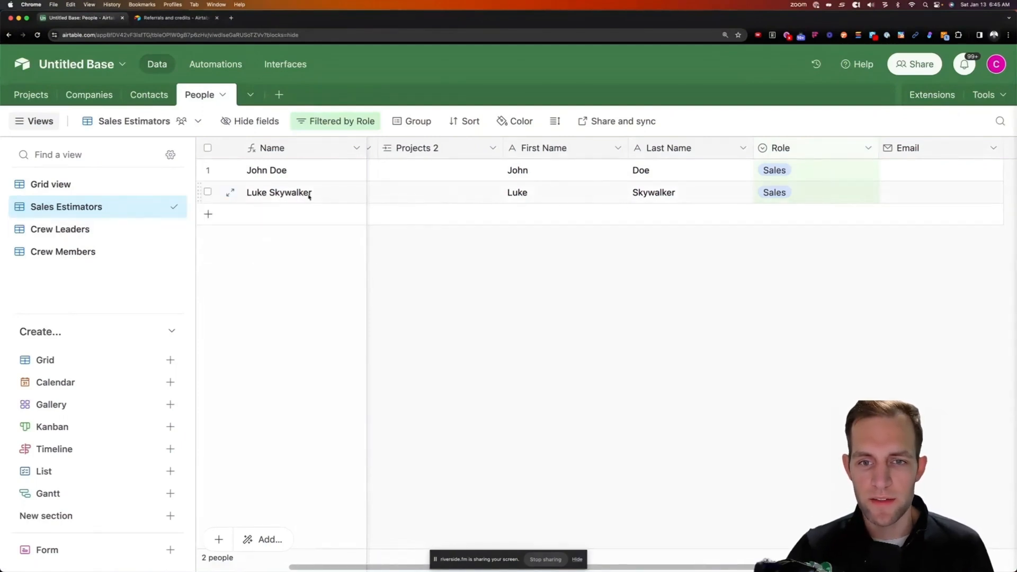
scroll(892, 177, "right", 1)
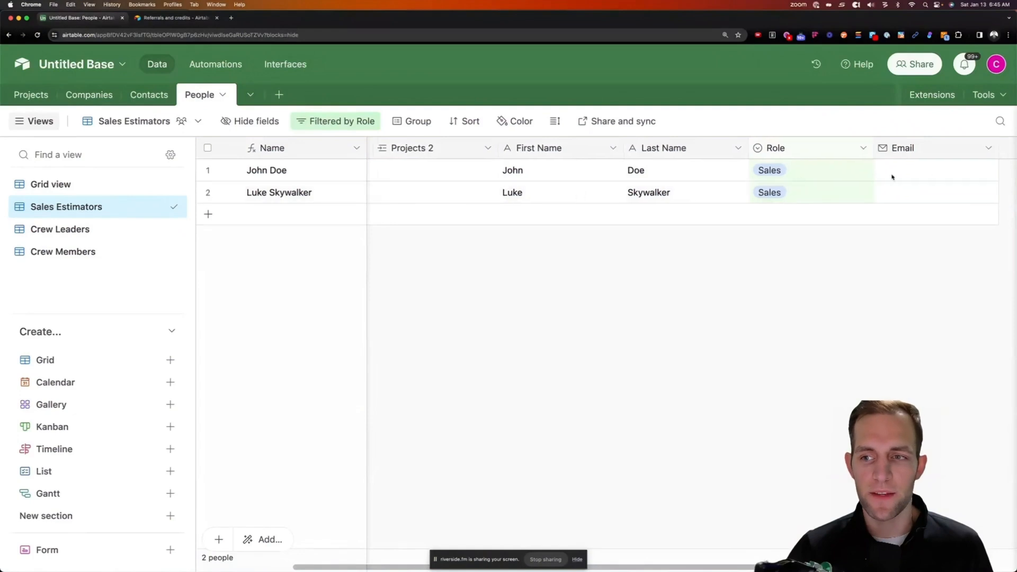
left_click(938, 177)
left_click(909, 197)
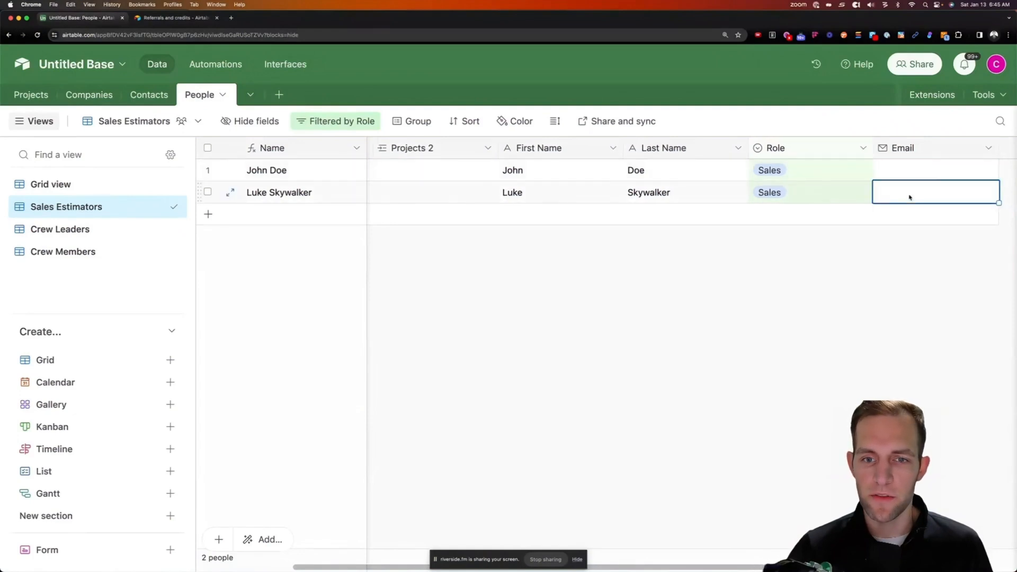
left_click(910, 196)
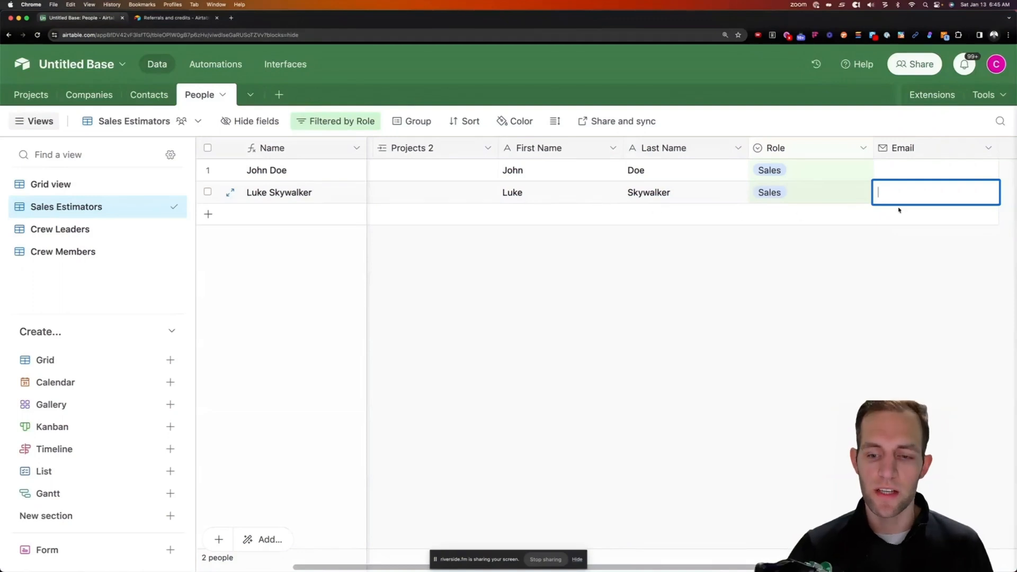
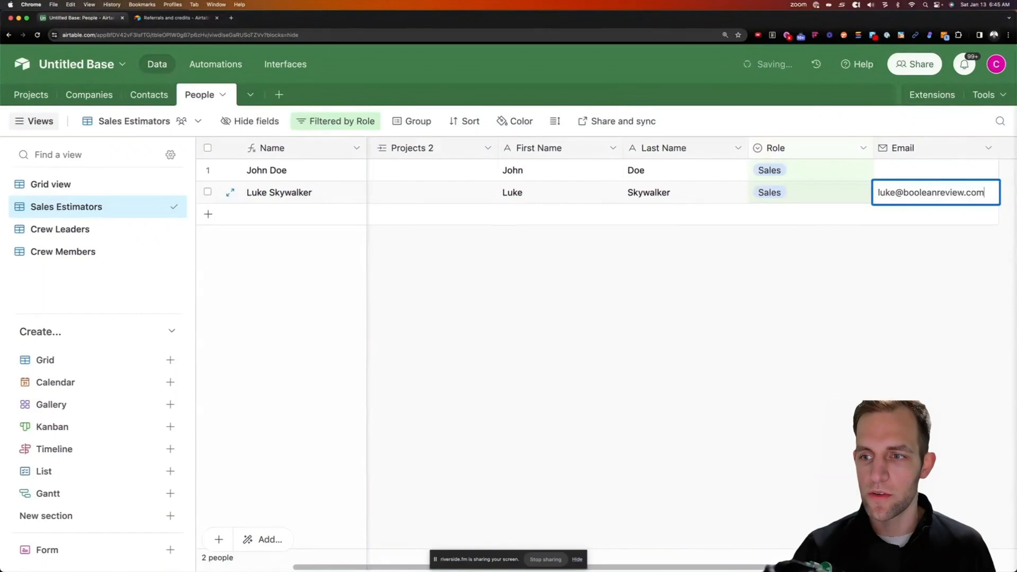
Show all six people in Grid view, then switch to the Projects table
left_click(859, 276)
left_click(42, 184)
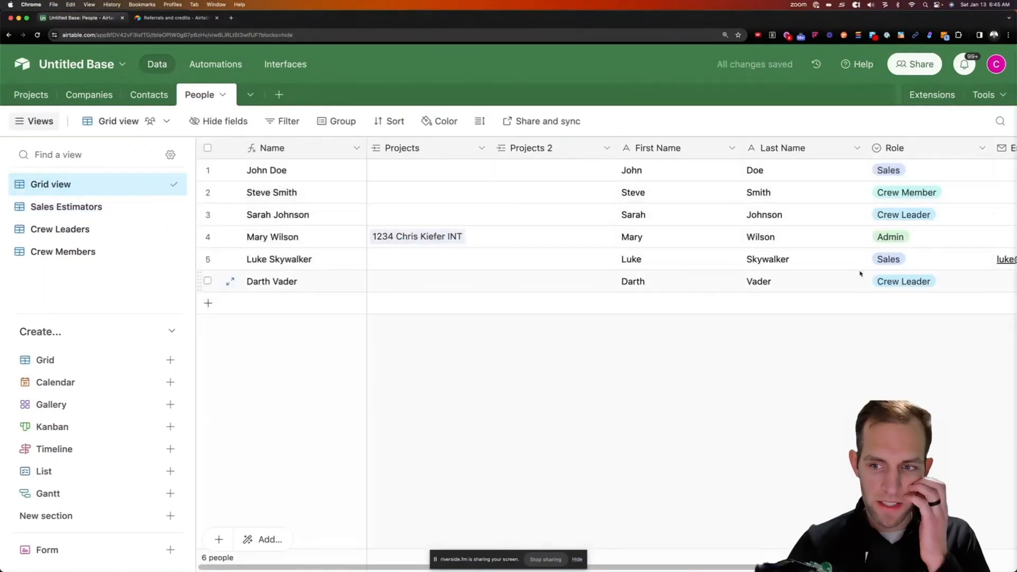
scroll(853, 272, "right", 1)
scroll(853, 272, "right", 1)
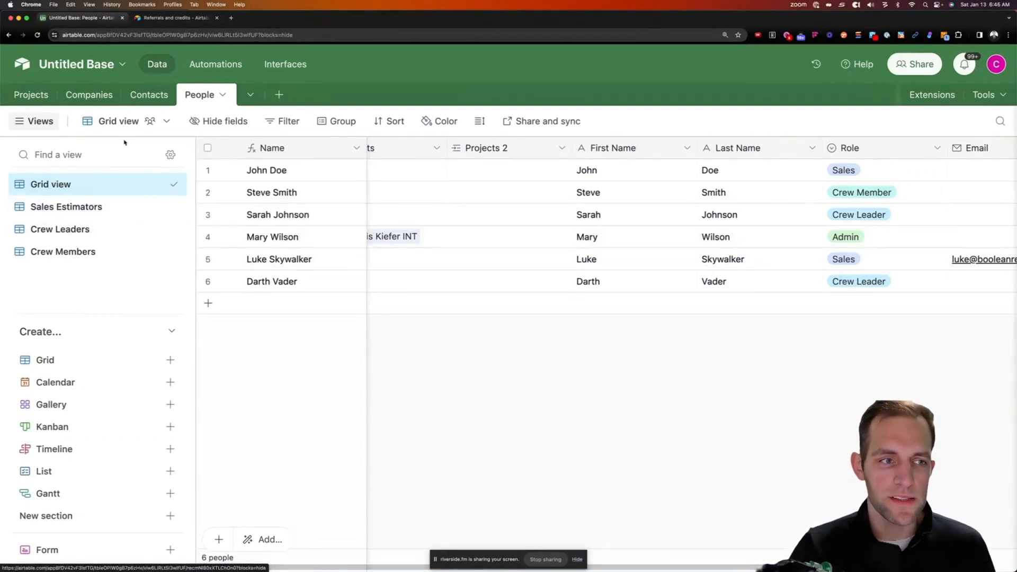
left_click(47, 96)
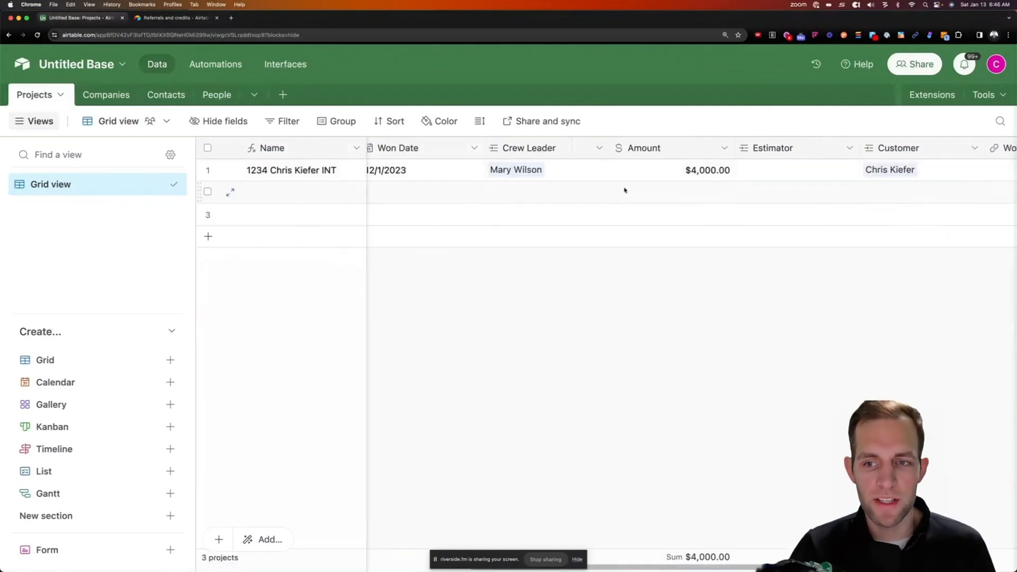
Limit the Crew Leader field's record selection to the Crew Leaders view, correcting an initial Sales Estimators pick
scroll(625, 191, "right", 5)
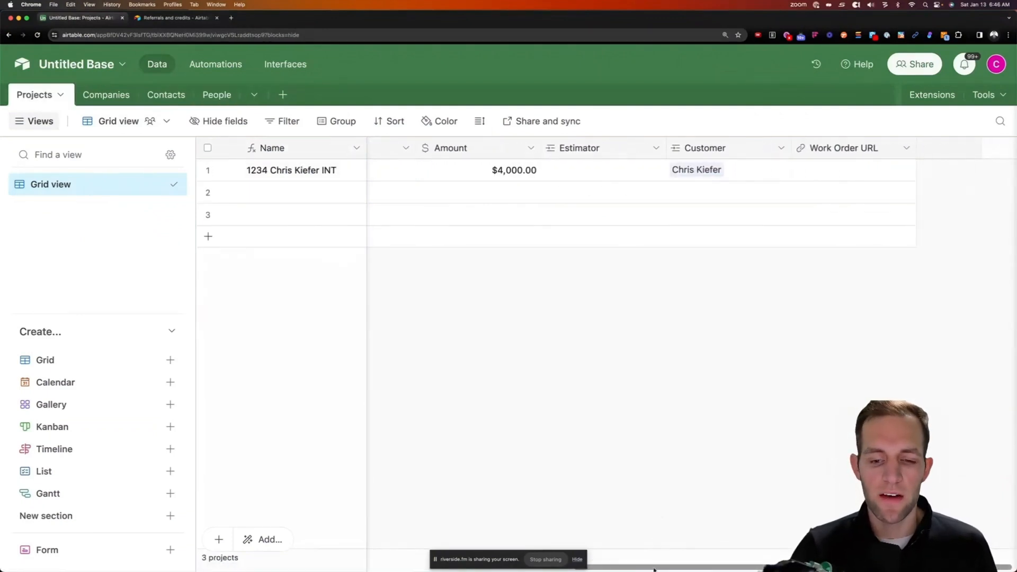
left_click_drag(655, 567, 249, 539)
scroll(771, 206, "right", 3)
scroll(771, 206, "right", 3)
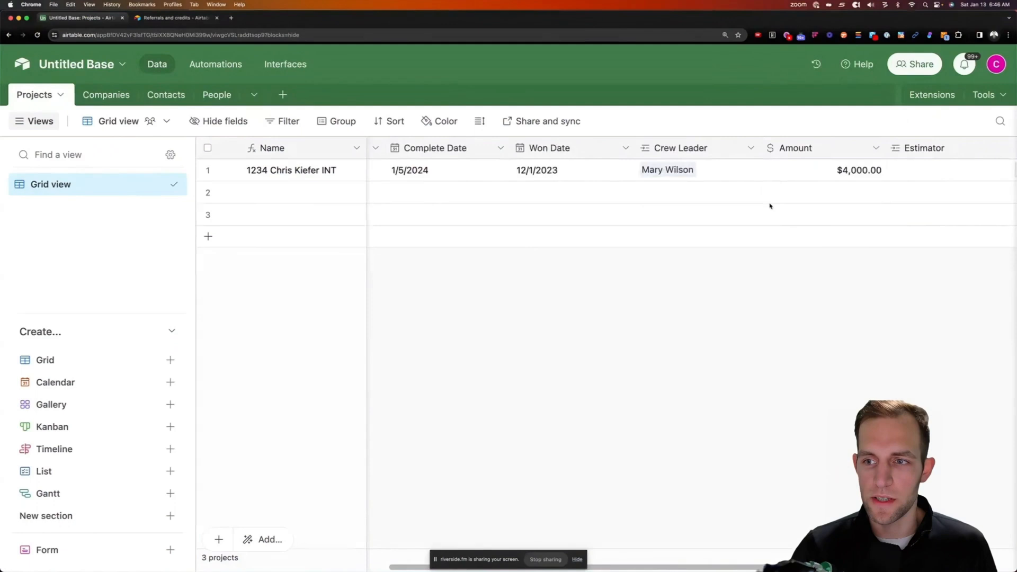
left_click(750, 148)
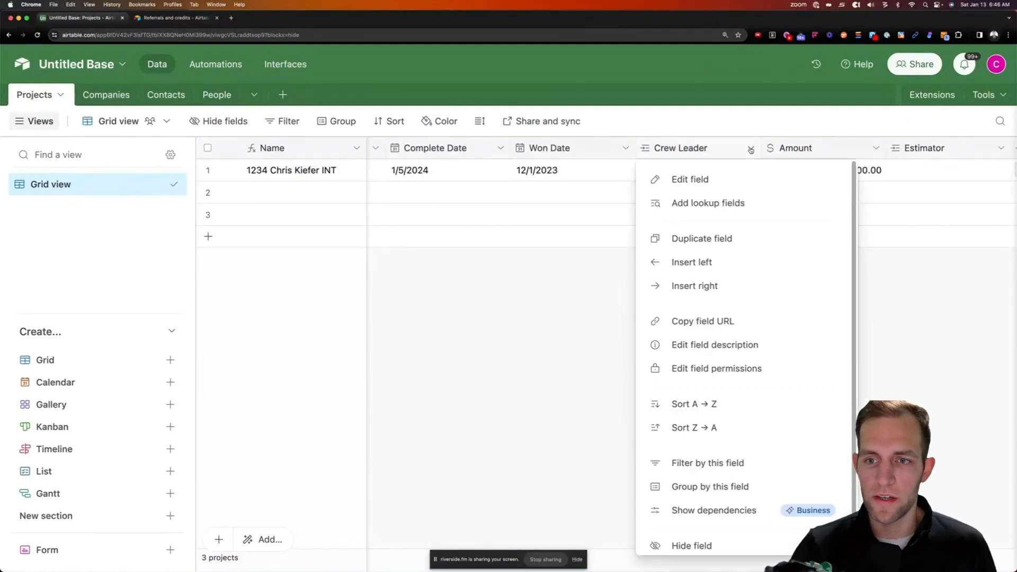
left_click(705, 181)
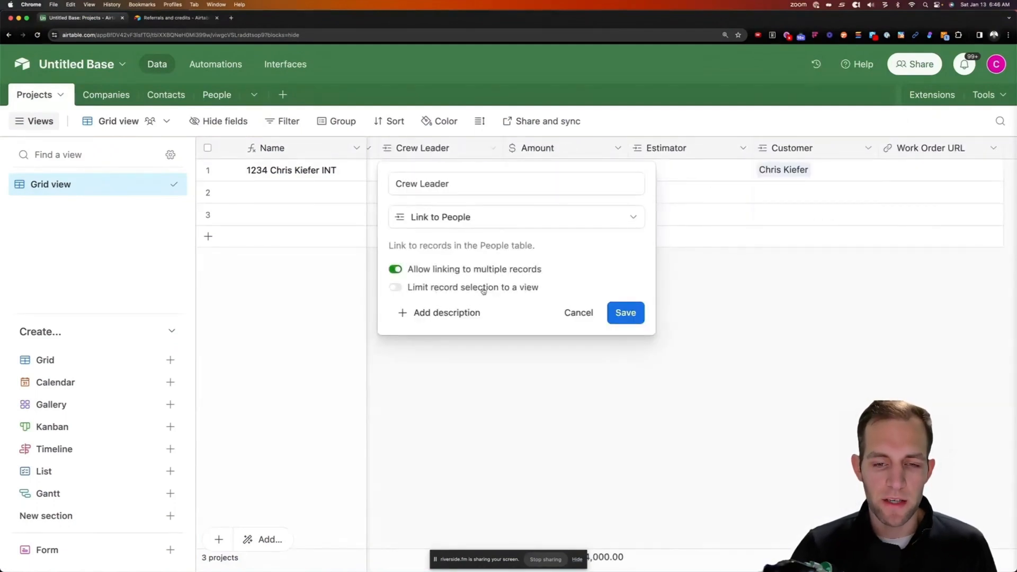
left_click(395, 287)
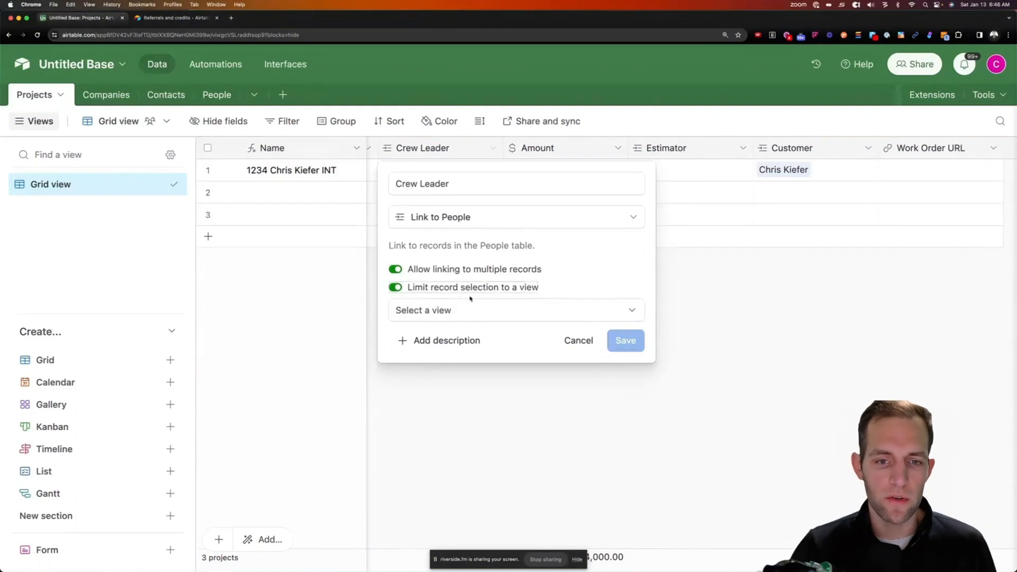
left_click(440, 311)
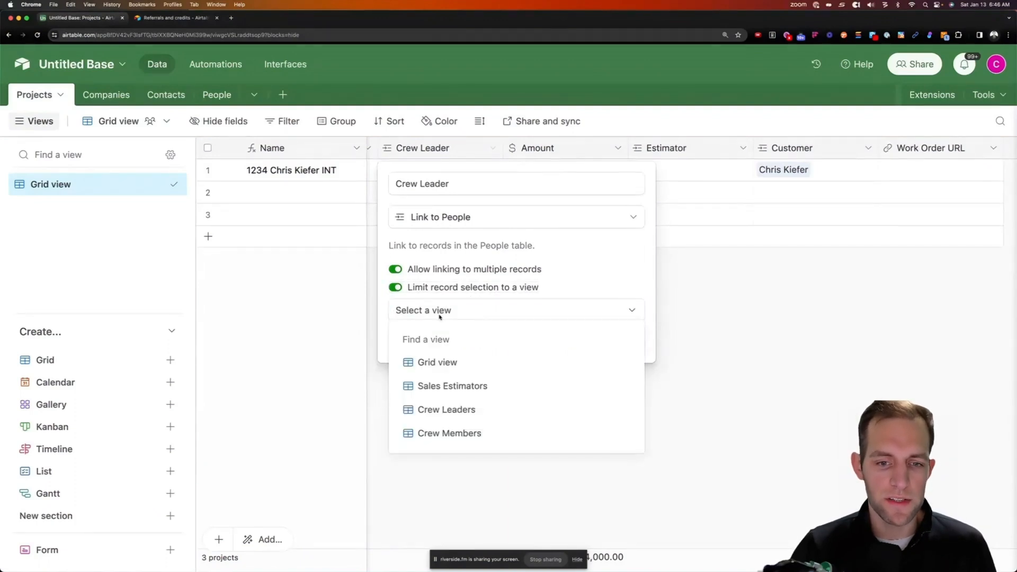
left_click(445, 386)
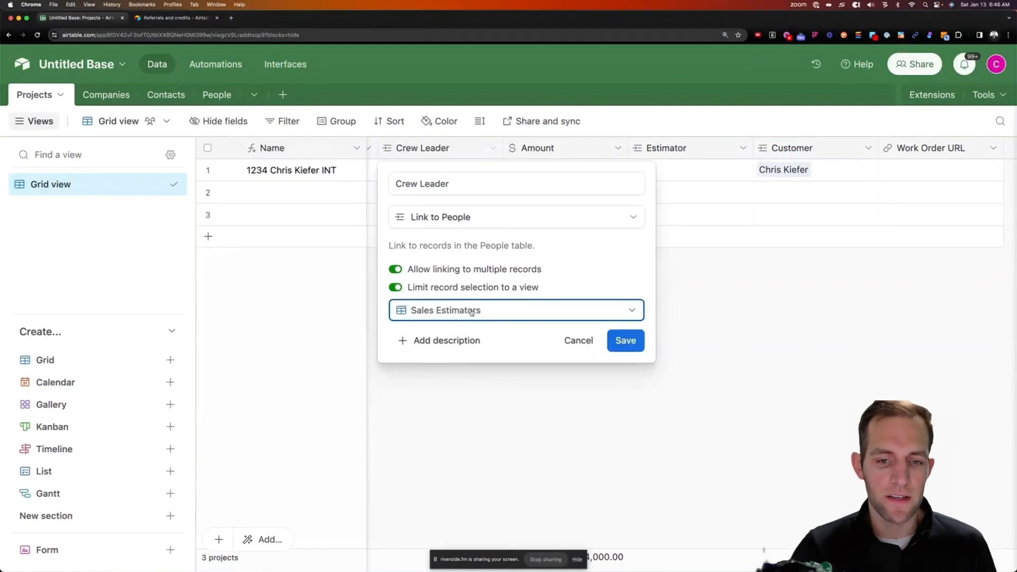
left_click(627, 341)
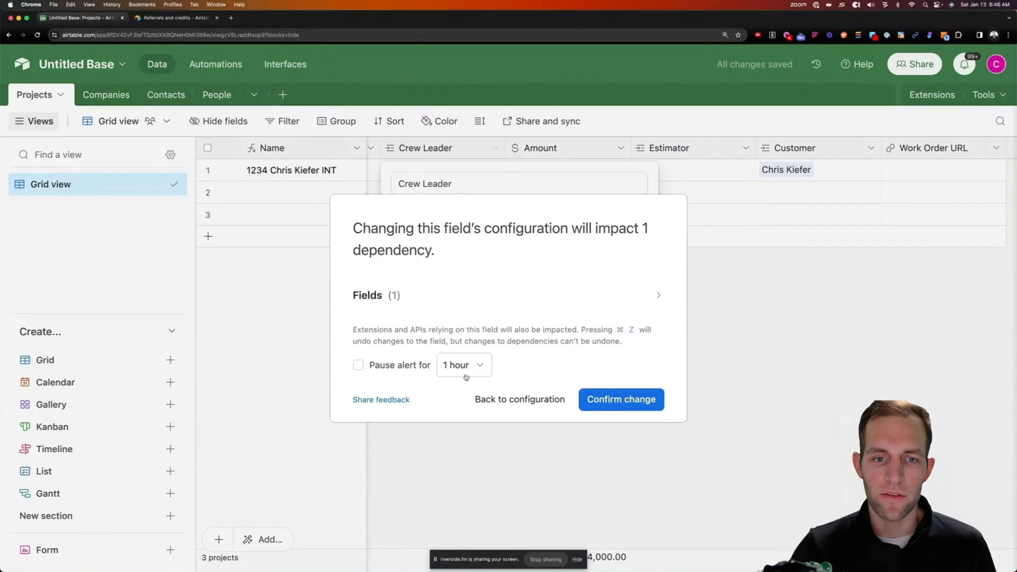
left_click(557, 400)
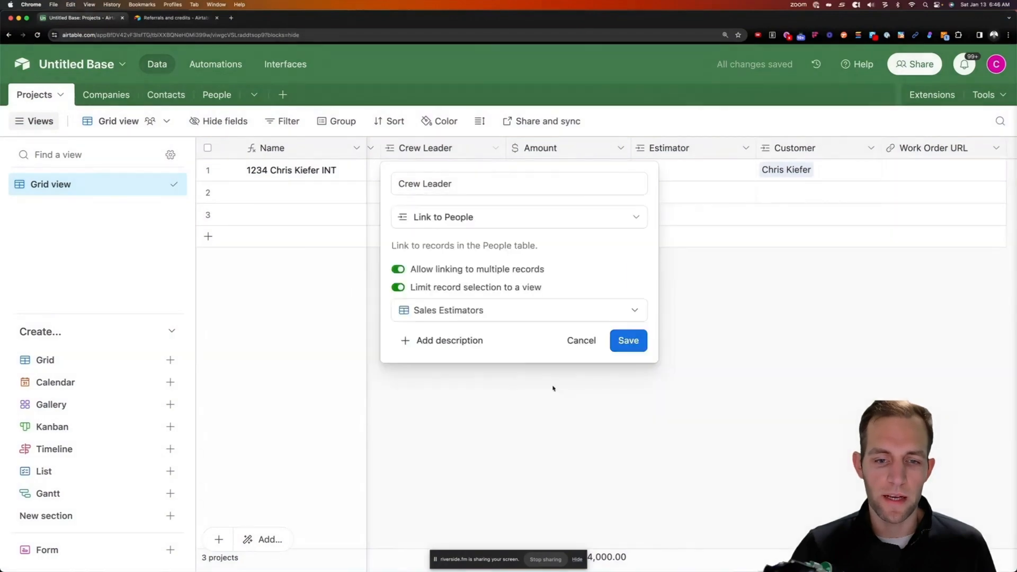
left_click(478, 313)
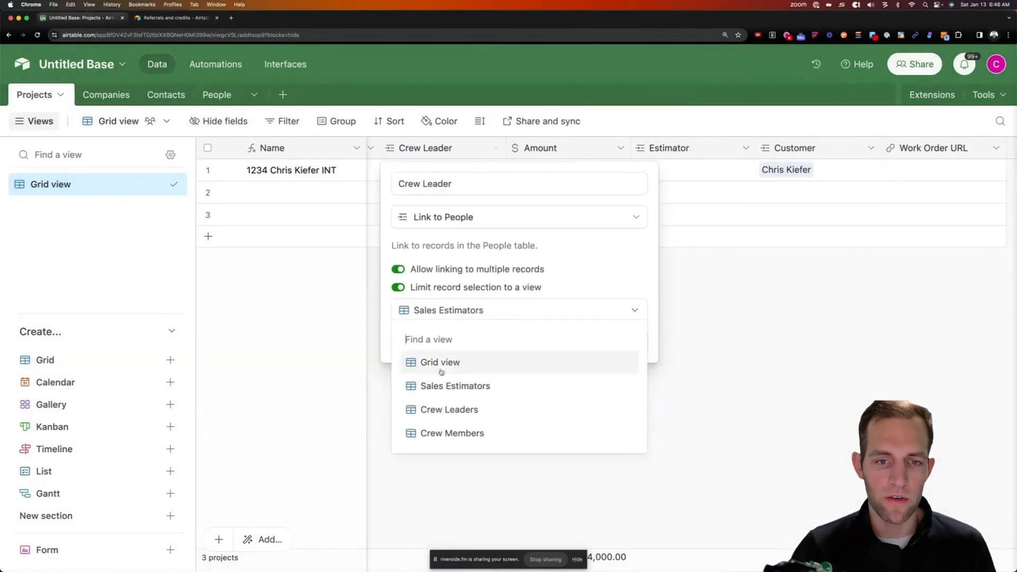
left_click(449, 411)
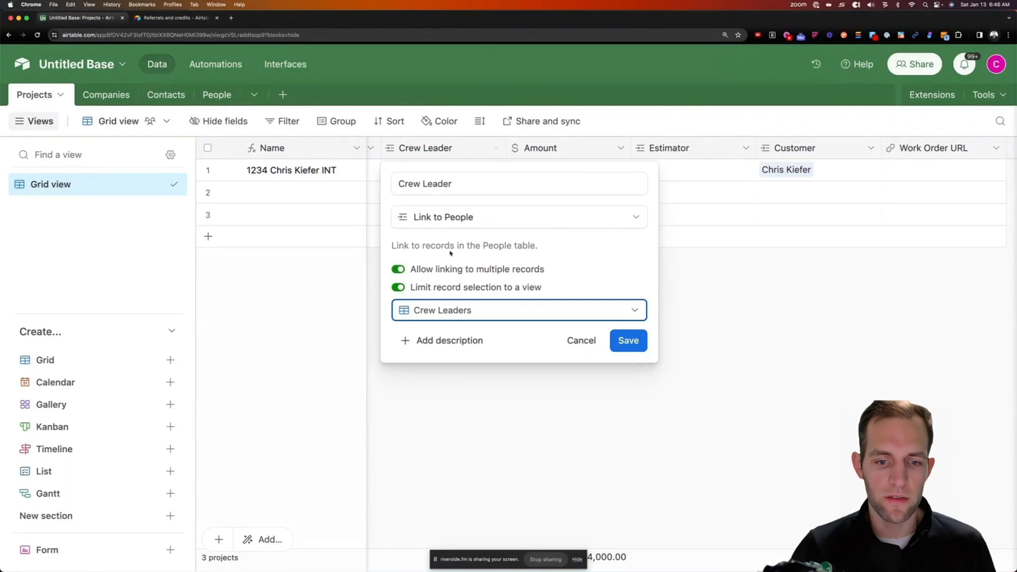
left_click(628, 340)
left_click(620, 398)
Replace the first project's existing crew leader with Darth Vader
left_click(458, 175)
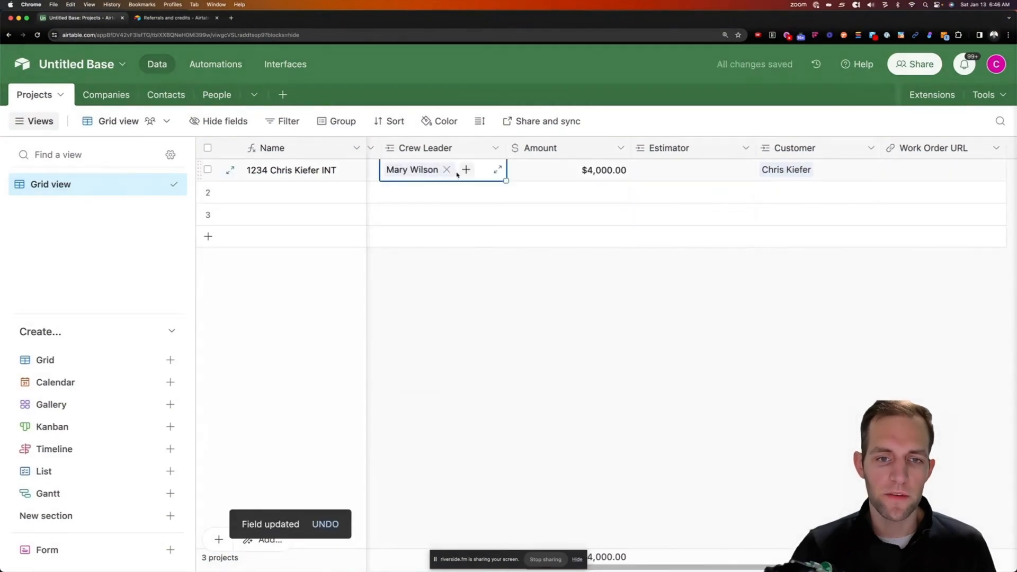
key("Delete")
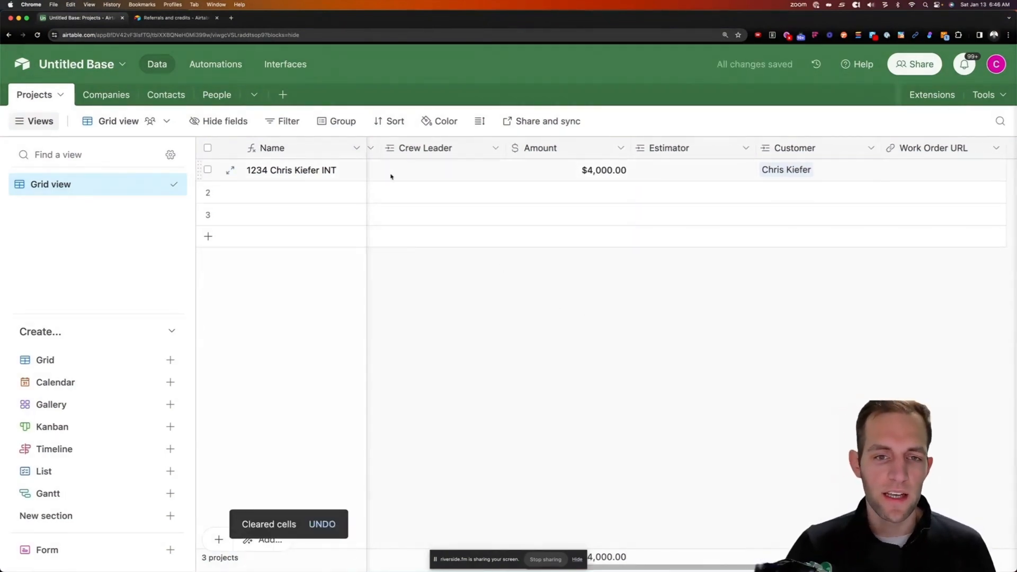
left_click(391, 176)
left_click(397, 175)
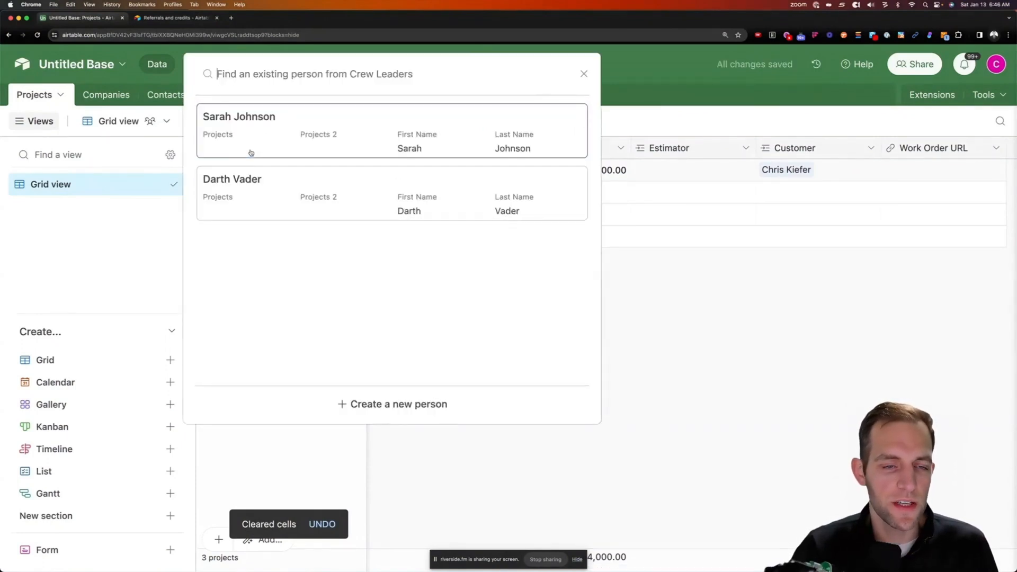
left_click(242, 208)
left_click(529, 288)
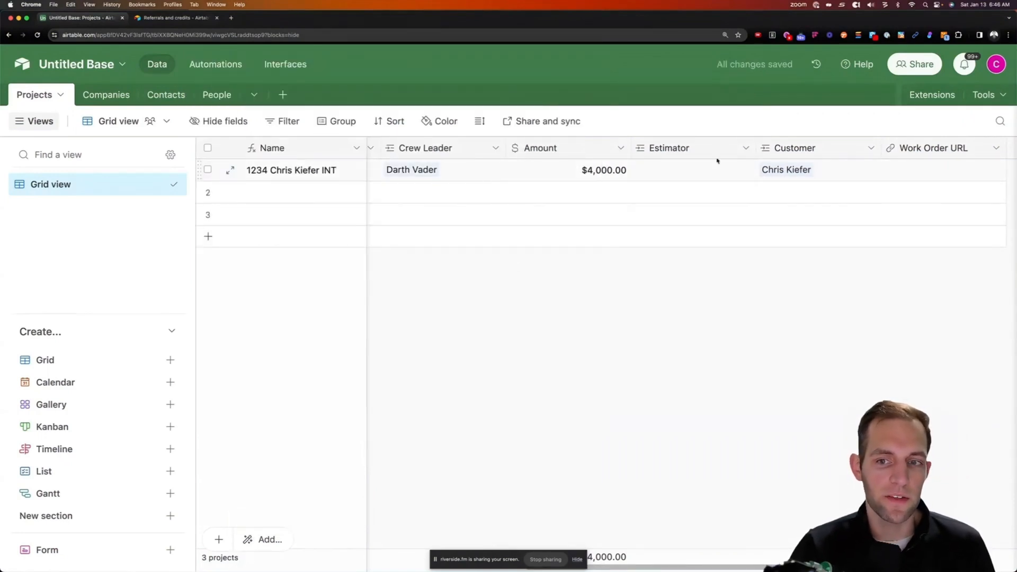
Limit the Estimator field's record selection to the Sales Estimators view
left_click(746, 148)
left_click(701, 179)
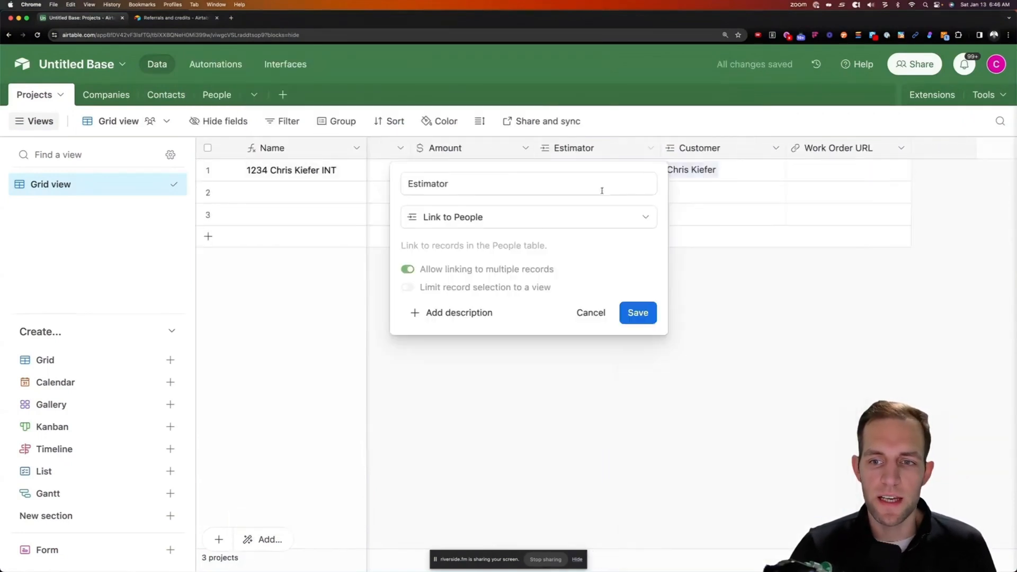
left_click(424, 287)
left_click(454, 313)
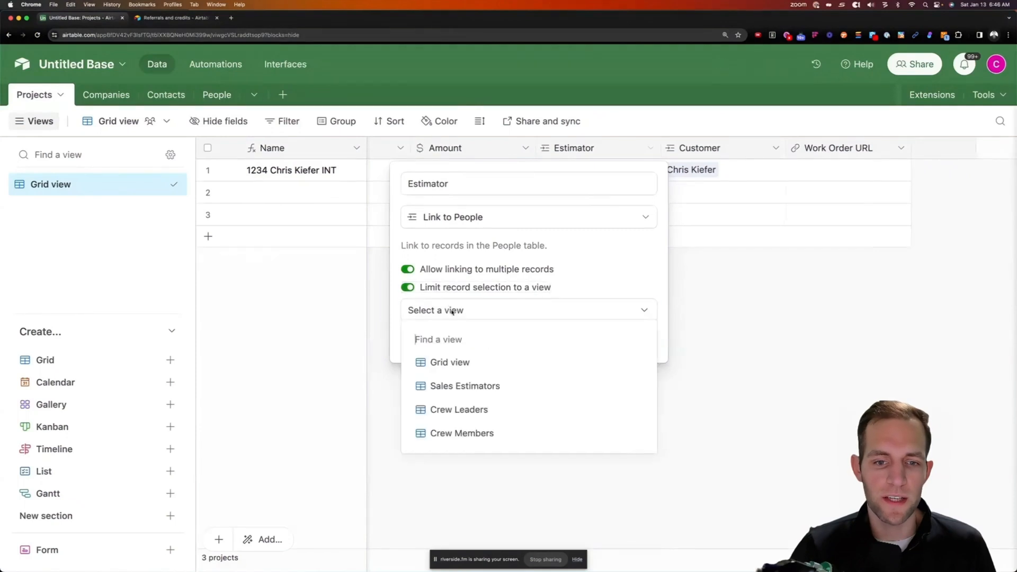
left_click(480, 386)
left_click(633, 343)
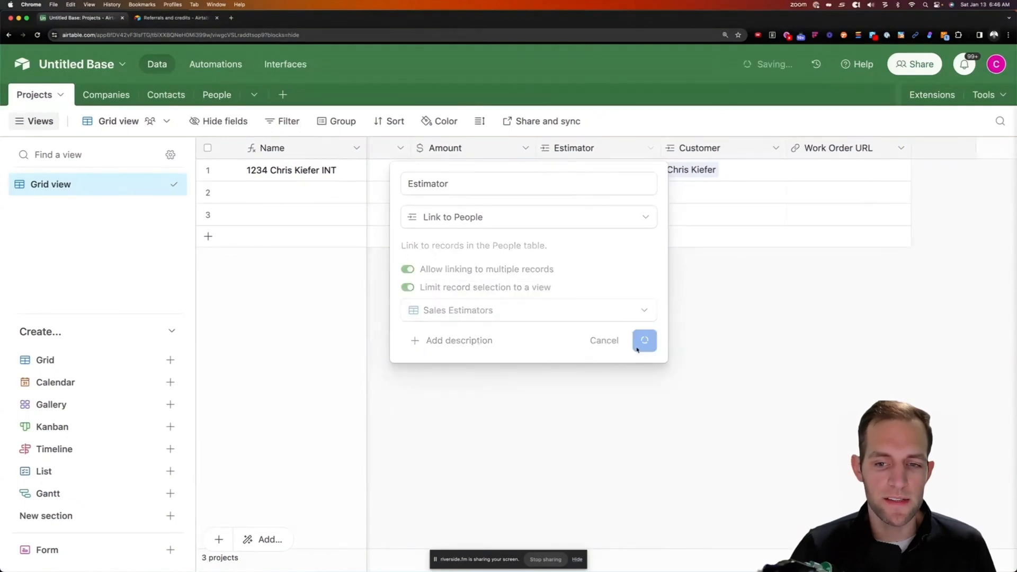
left_click(644, 397)
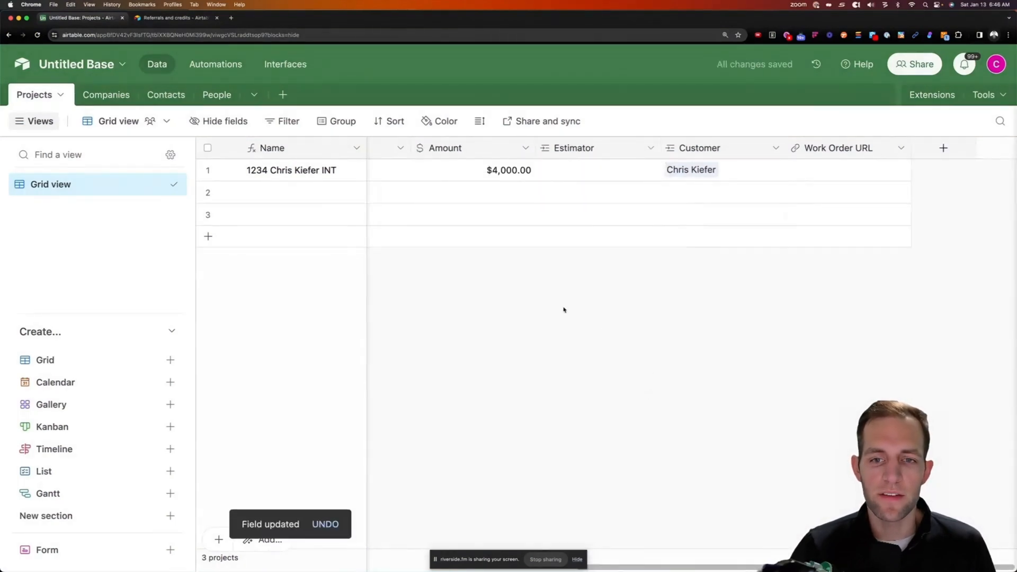
Link Luke Skywalker as the first project's Estimator
scroll(540, 554, "left", 3)
scroll(541, 554, "left", 2)
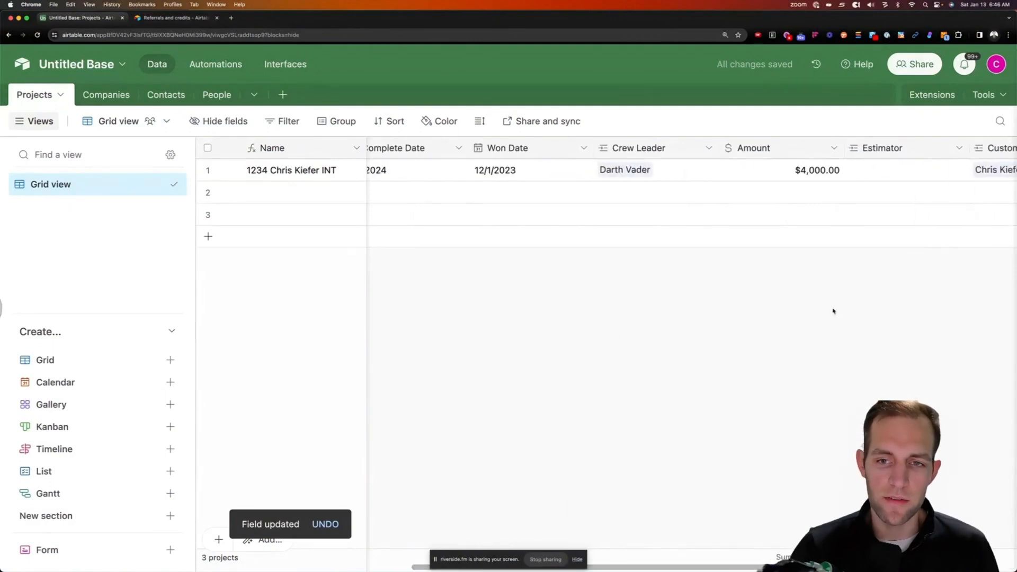
double_click(856, 173)
left_click(658, 196)
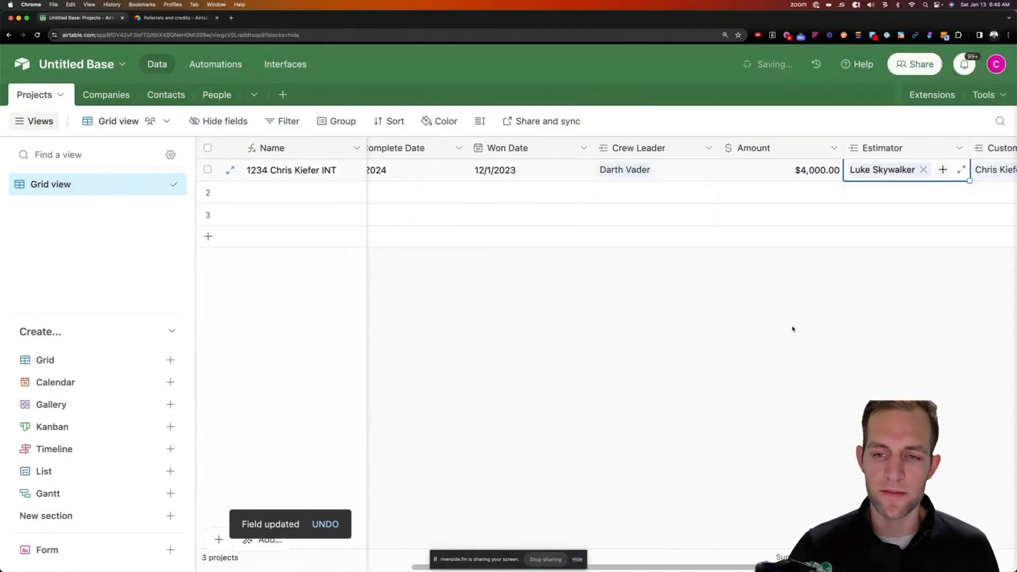
left_click(792, 329)
scroll(763, 246, "right", 5)
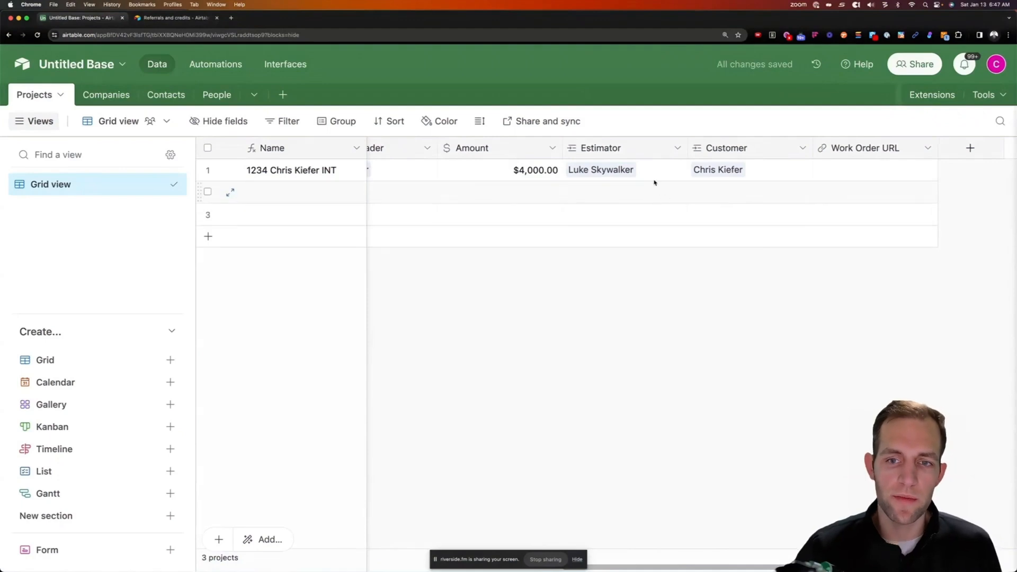
left_click(884, 176)
Enter 'paintscout.com/adsfadslf' in the first project's Work Order URL cell
type("paintscout.com")
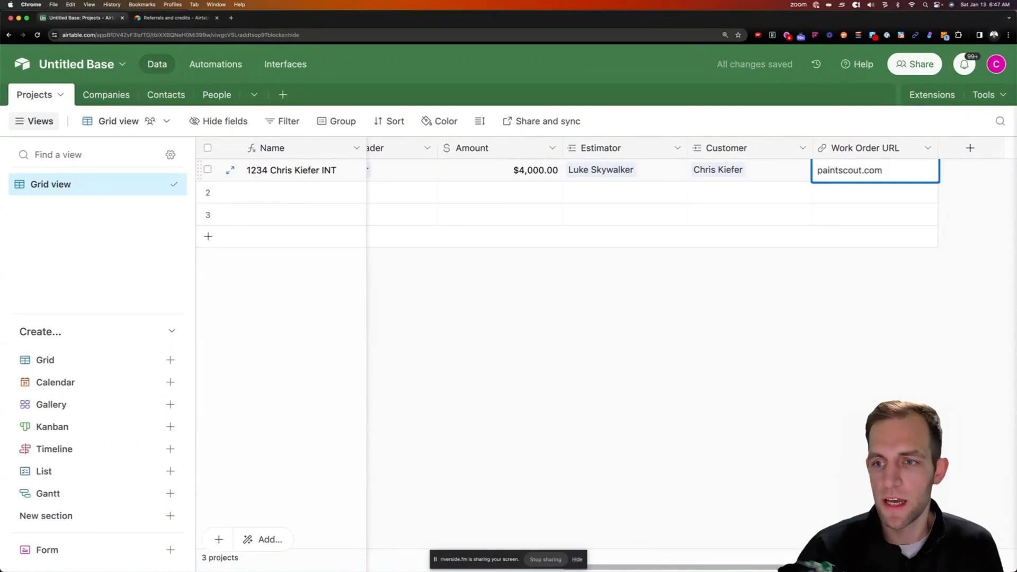
type("/")
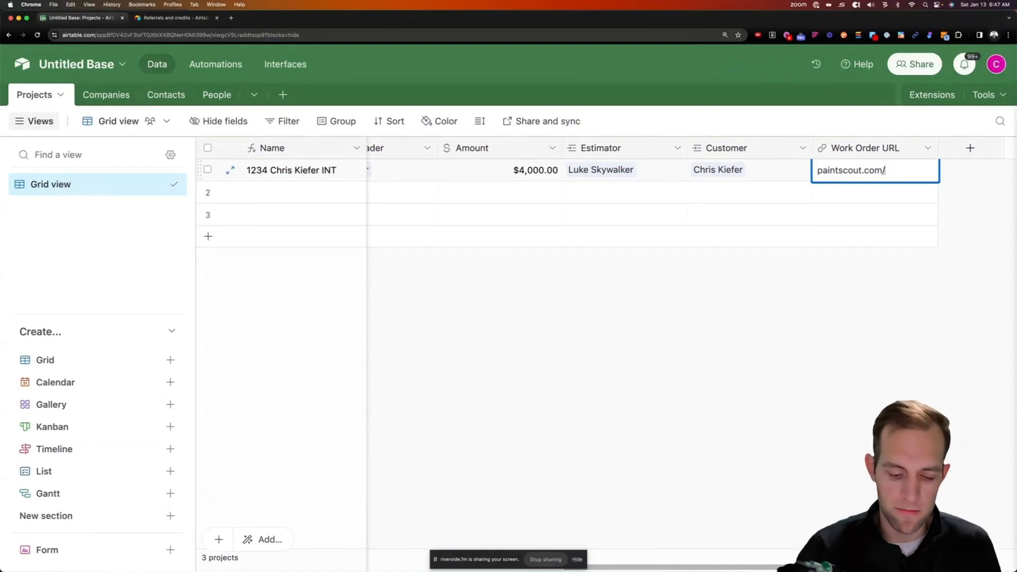
type("adsfadslf")
left_click(825, 333)
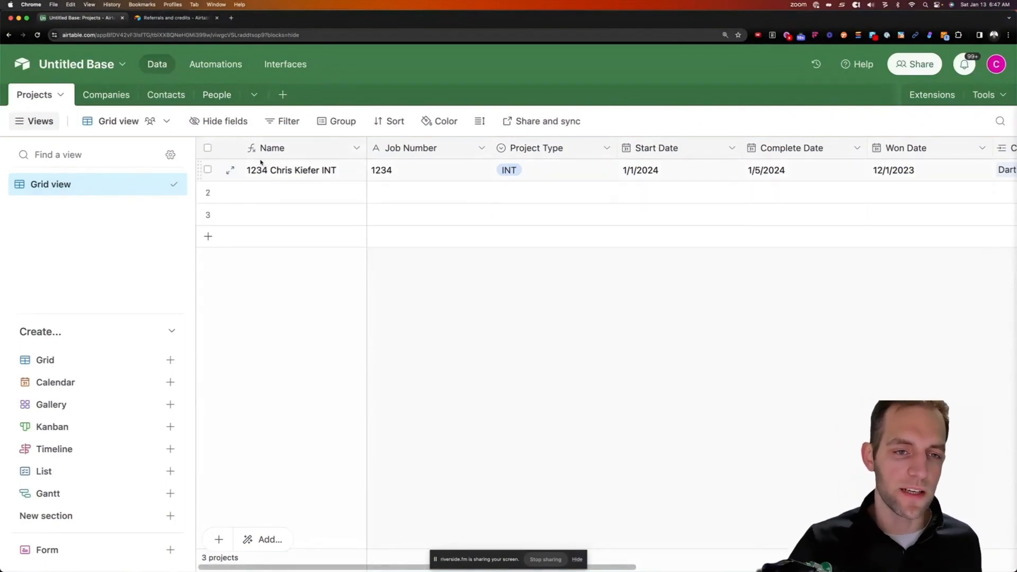
scroll(520, 249, "right", 1)
scroll(444, 400, "left", 1)
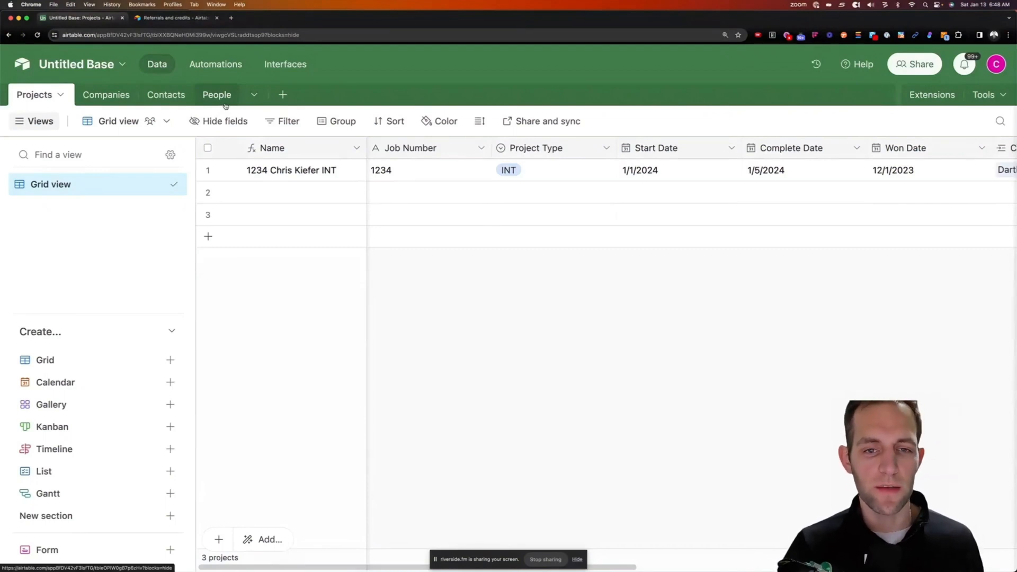
scroll(662, 169, "right", 10)
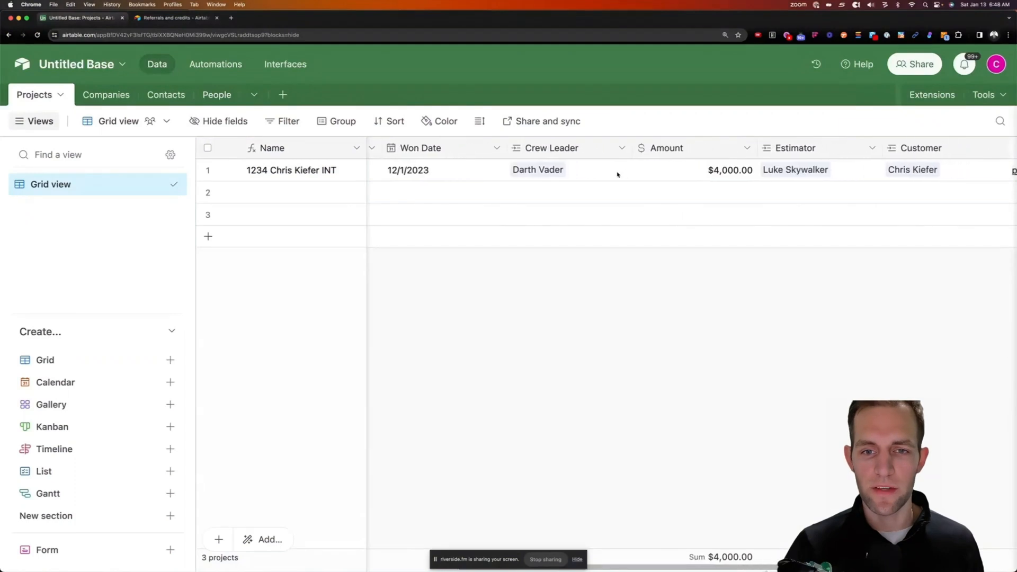